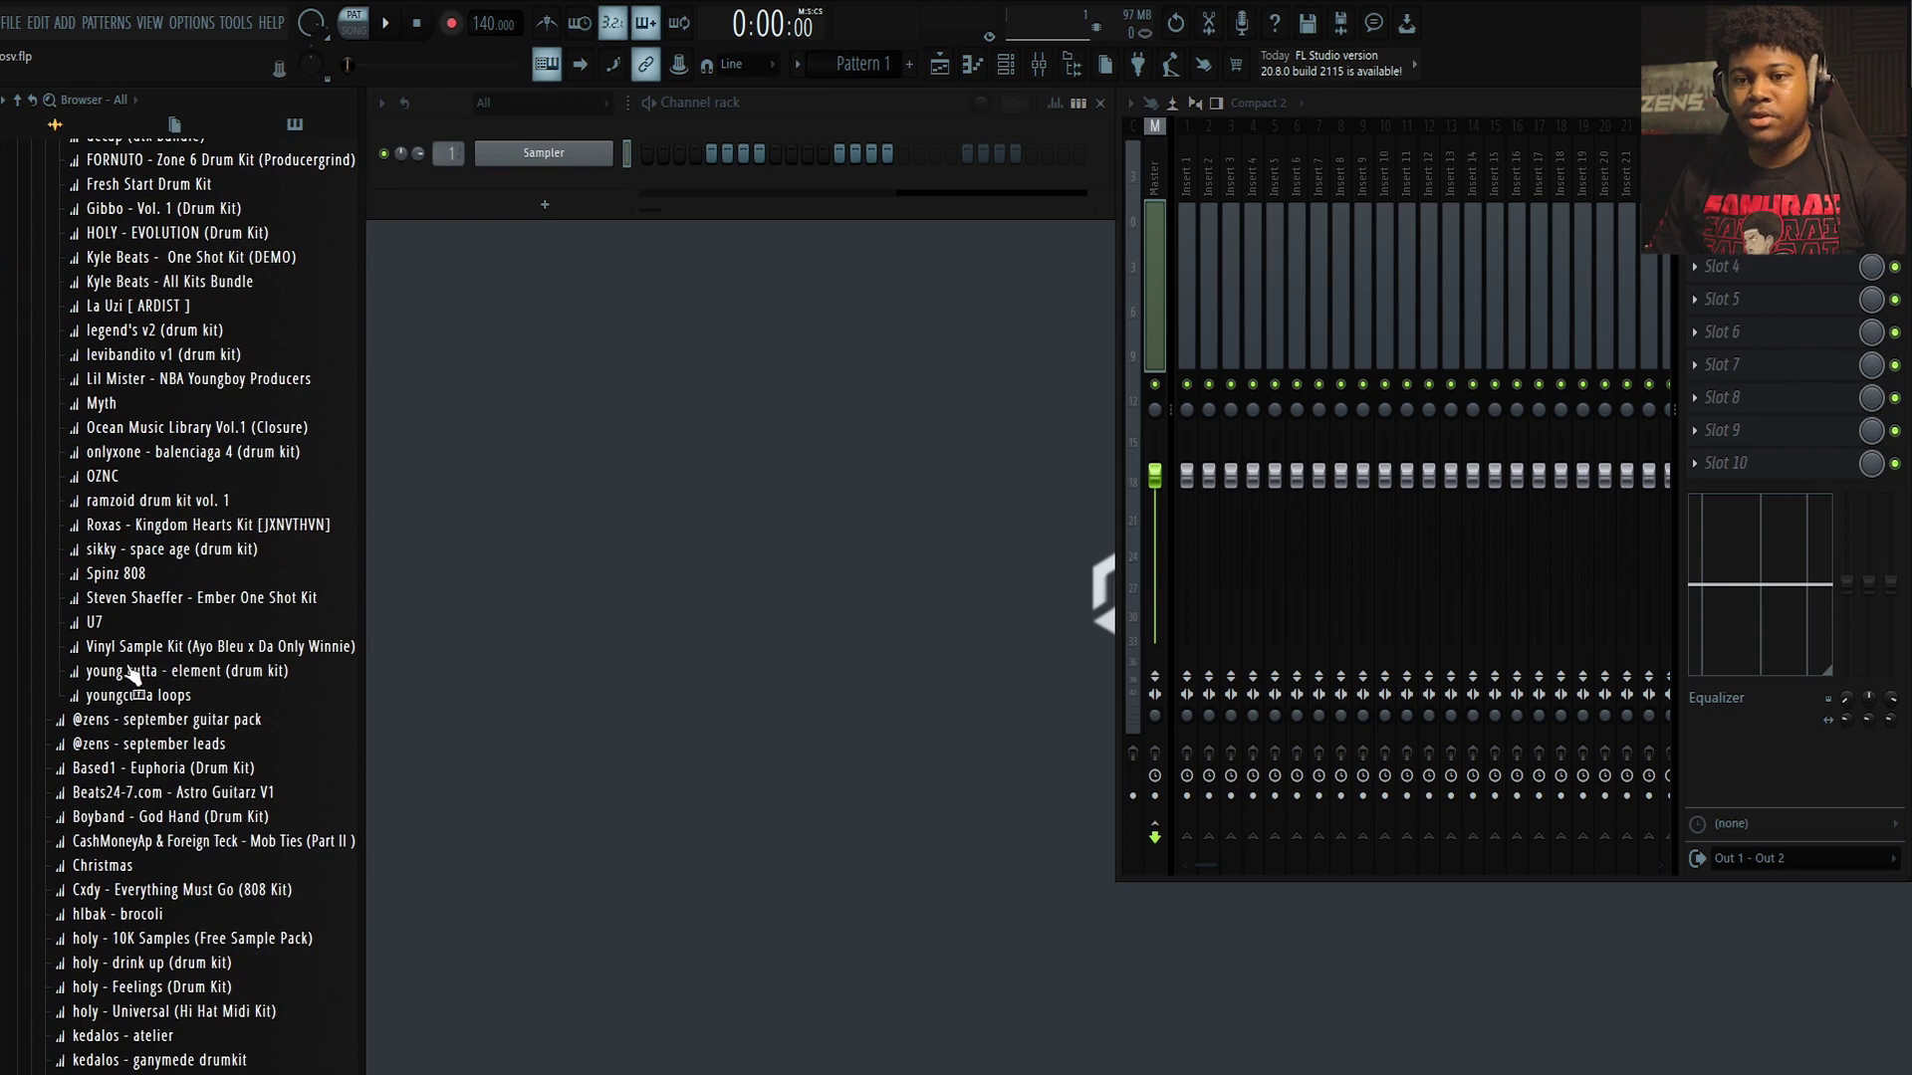
Find the abrupt - mallet sample in the Ember One Shot Kit's mallets and ethnic folder and add it to the channel rack
scroll(150, 647, down, 8)
scroll(179, 498, up, 3)
click(180, 397)
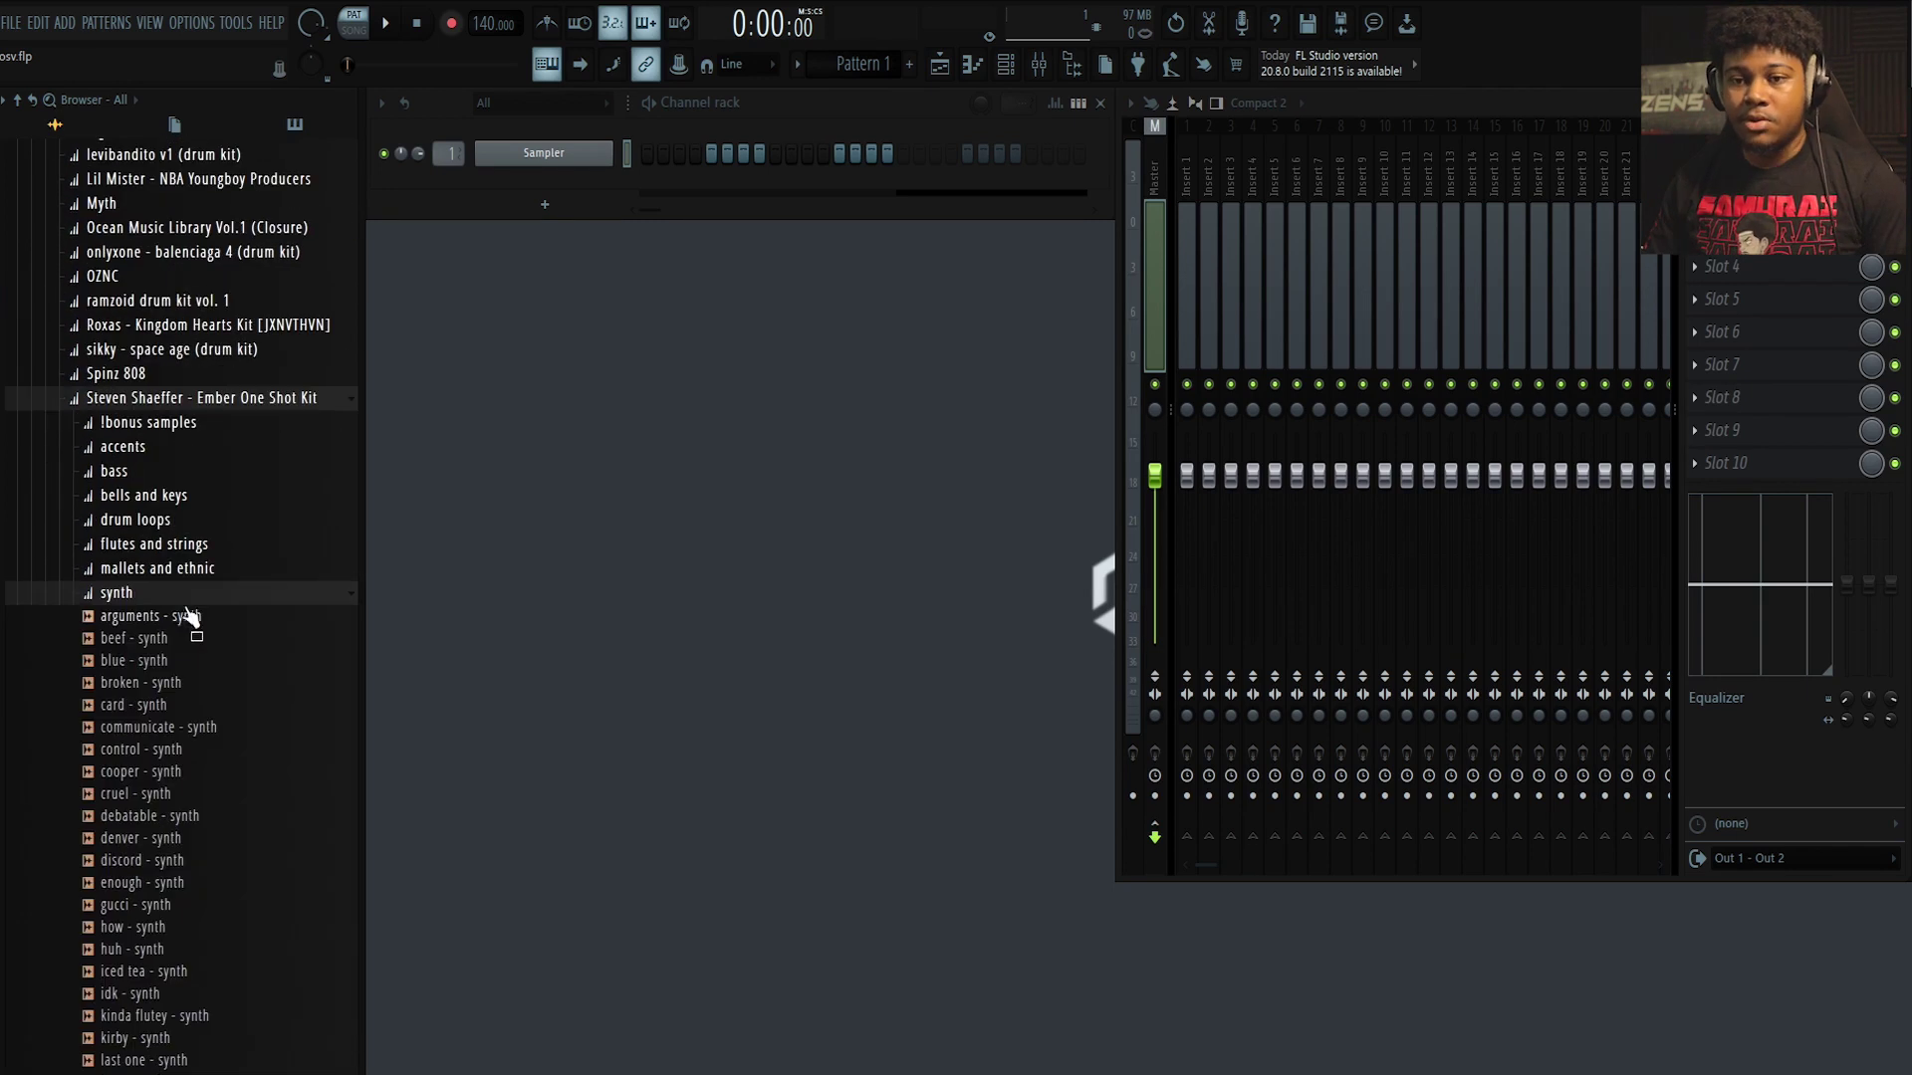
click(187, 602)
click(117, 498)
click(170, 495)
click(166, 567)
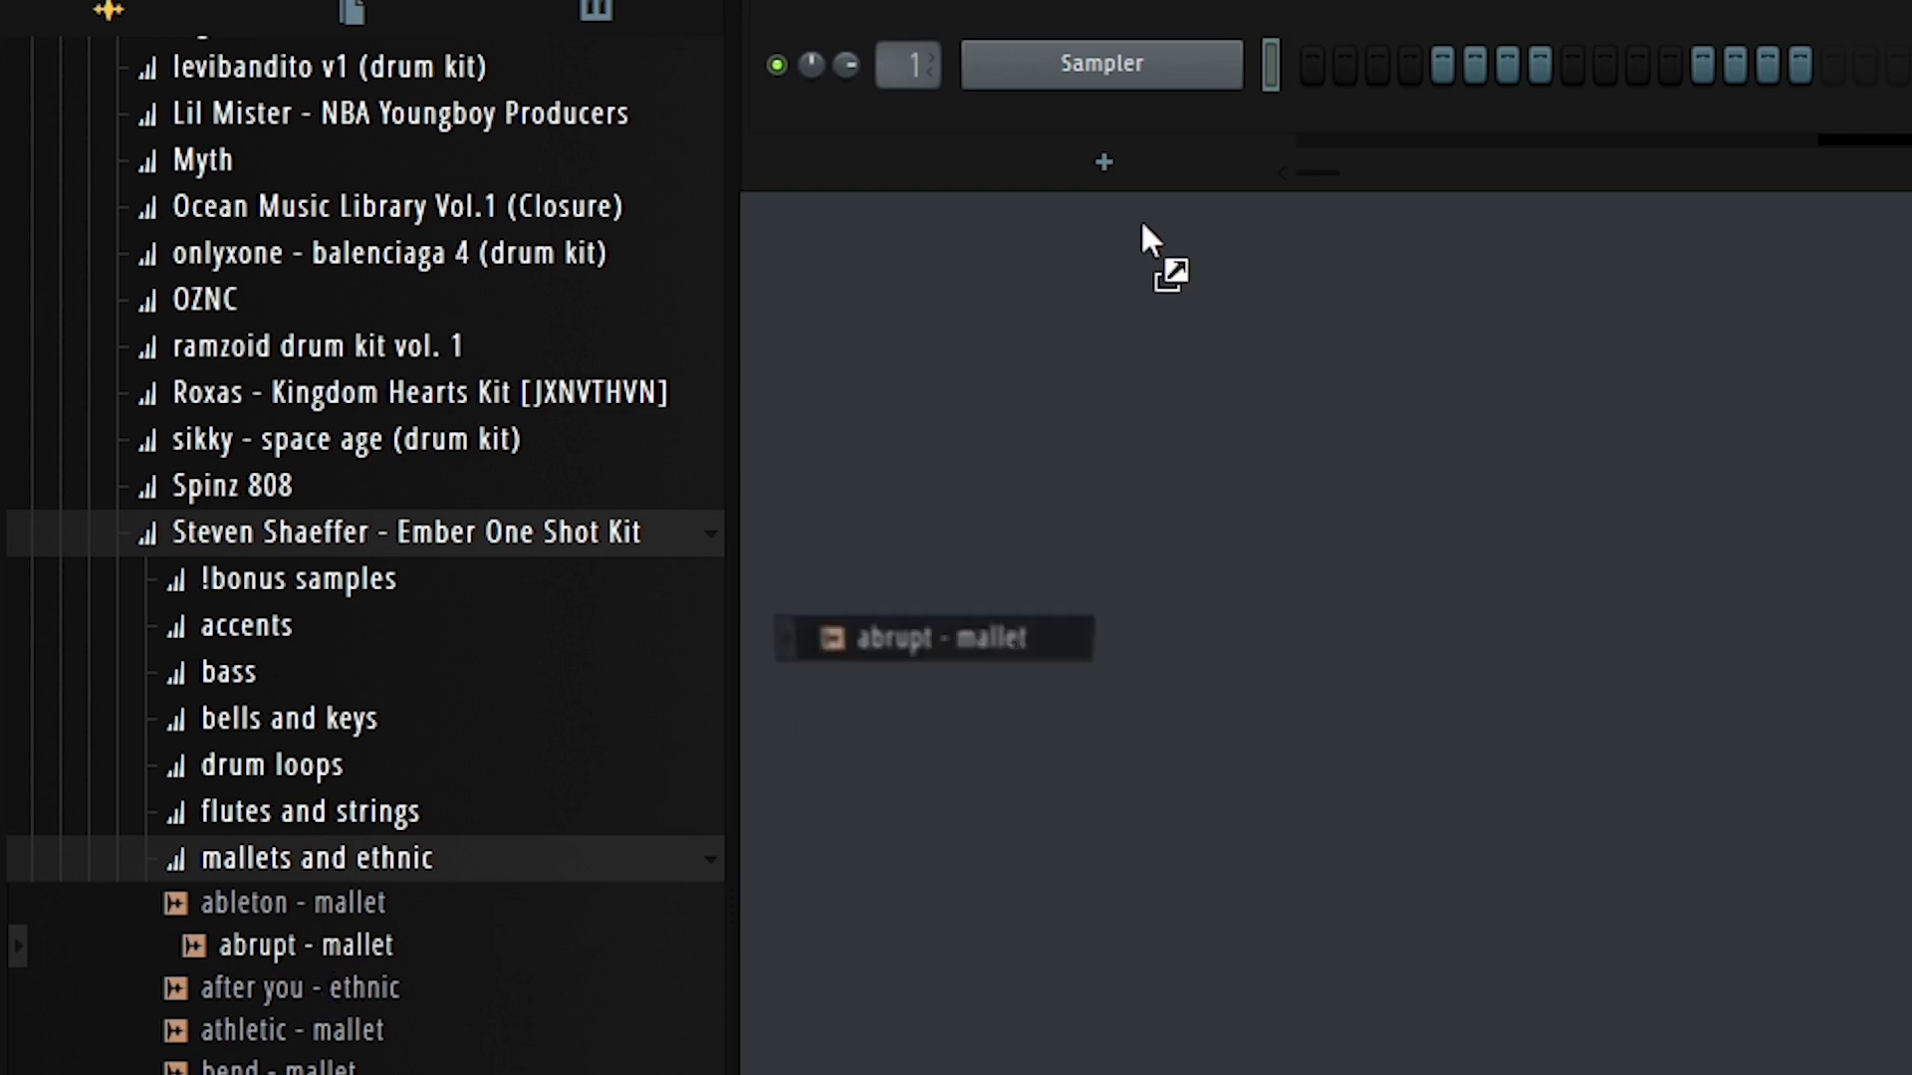
drag(1148, 239, 1128, 139)
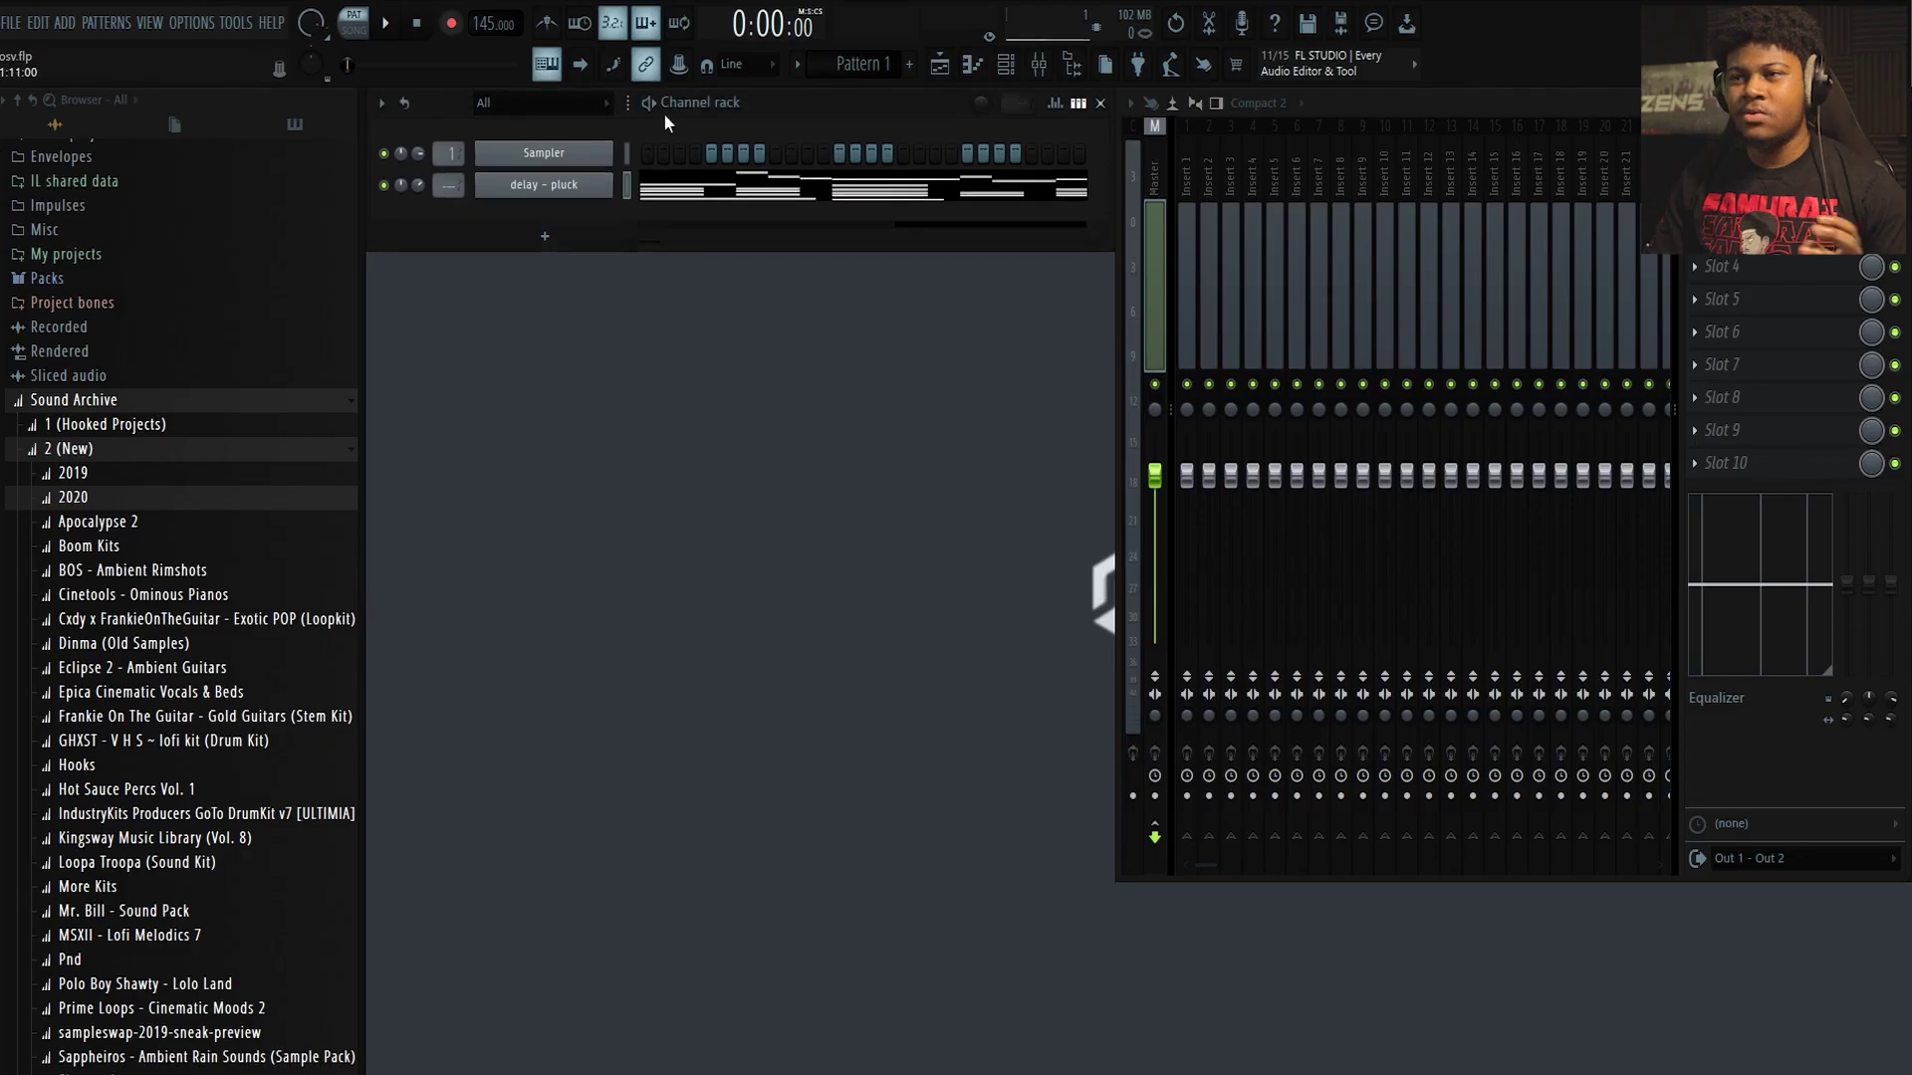
Open the delay - pluck channel settings, raise the sample's trim to maximum, and try out a fade-out
click(576, 187)
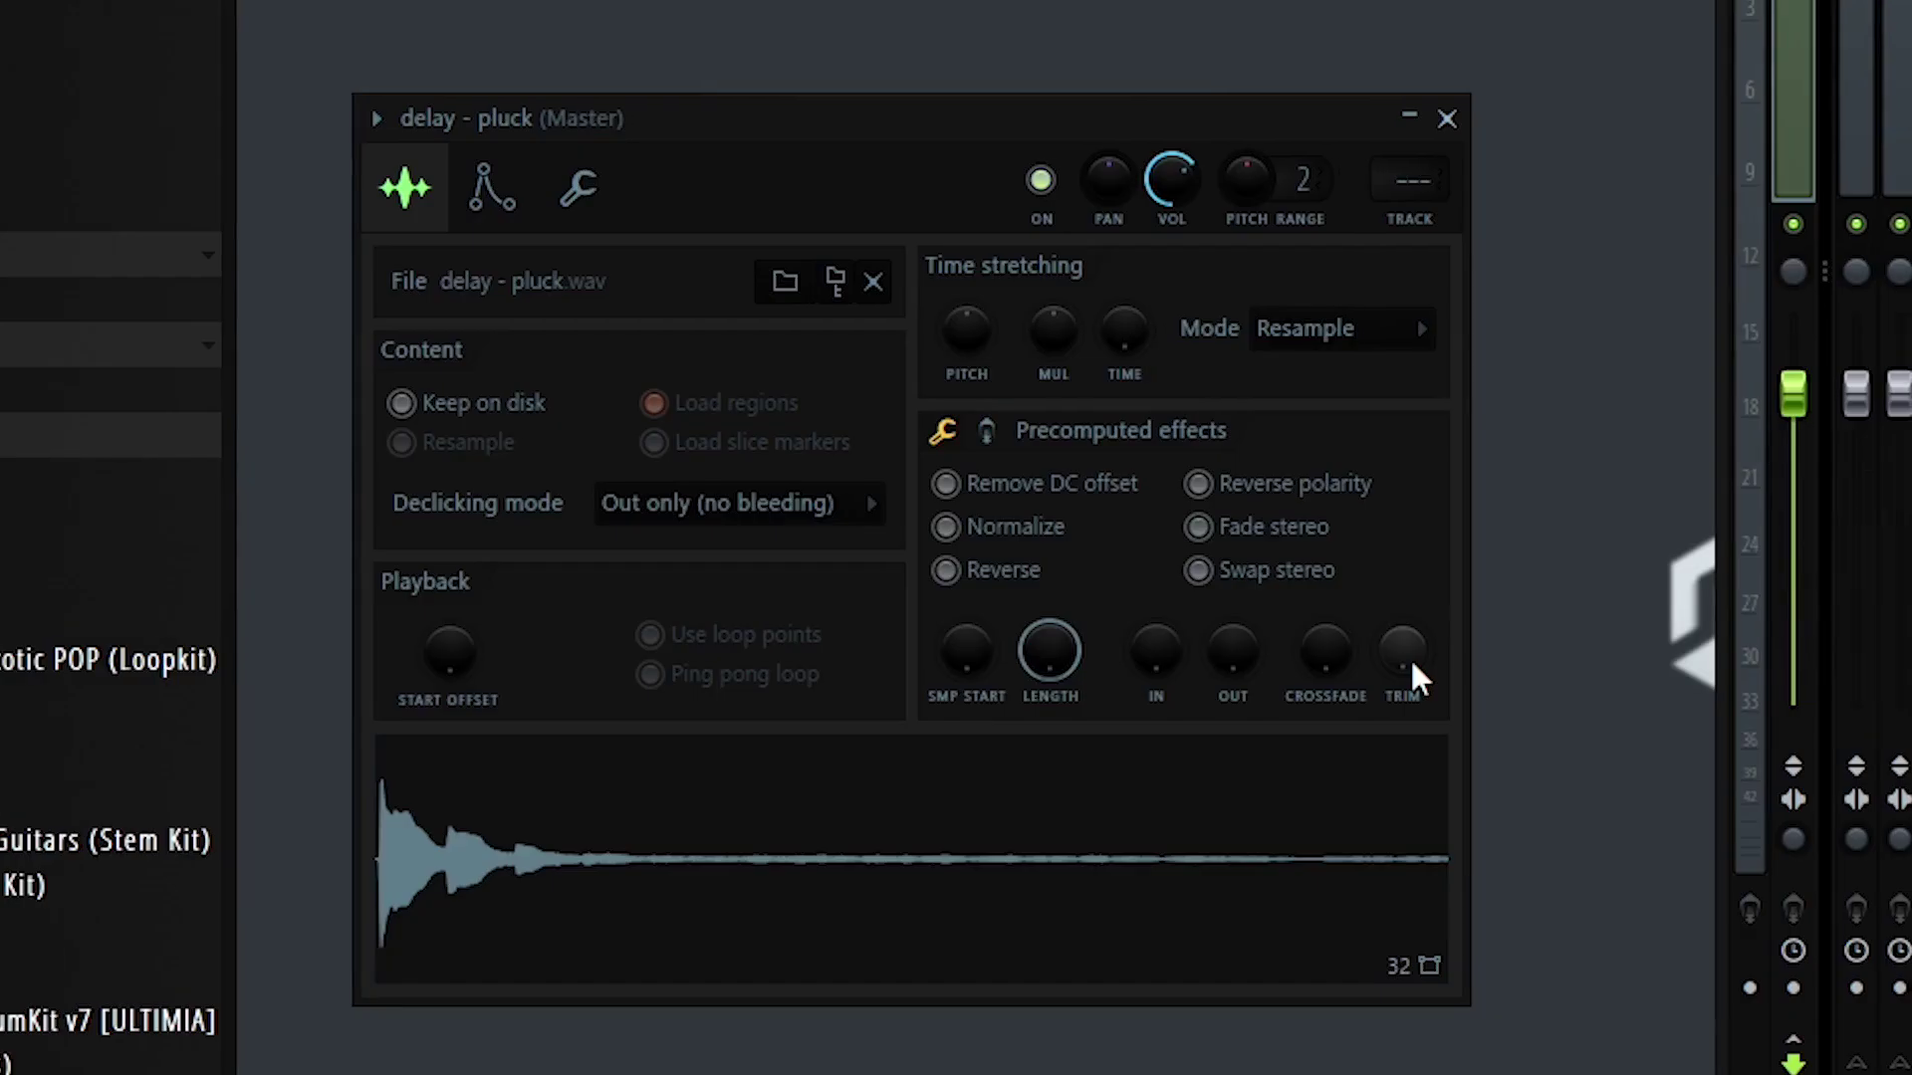
drag(960, 619, 960, 528)
drag(1368, 652, 1368, 592)
drag(1198, 652, 1199, 608)
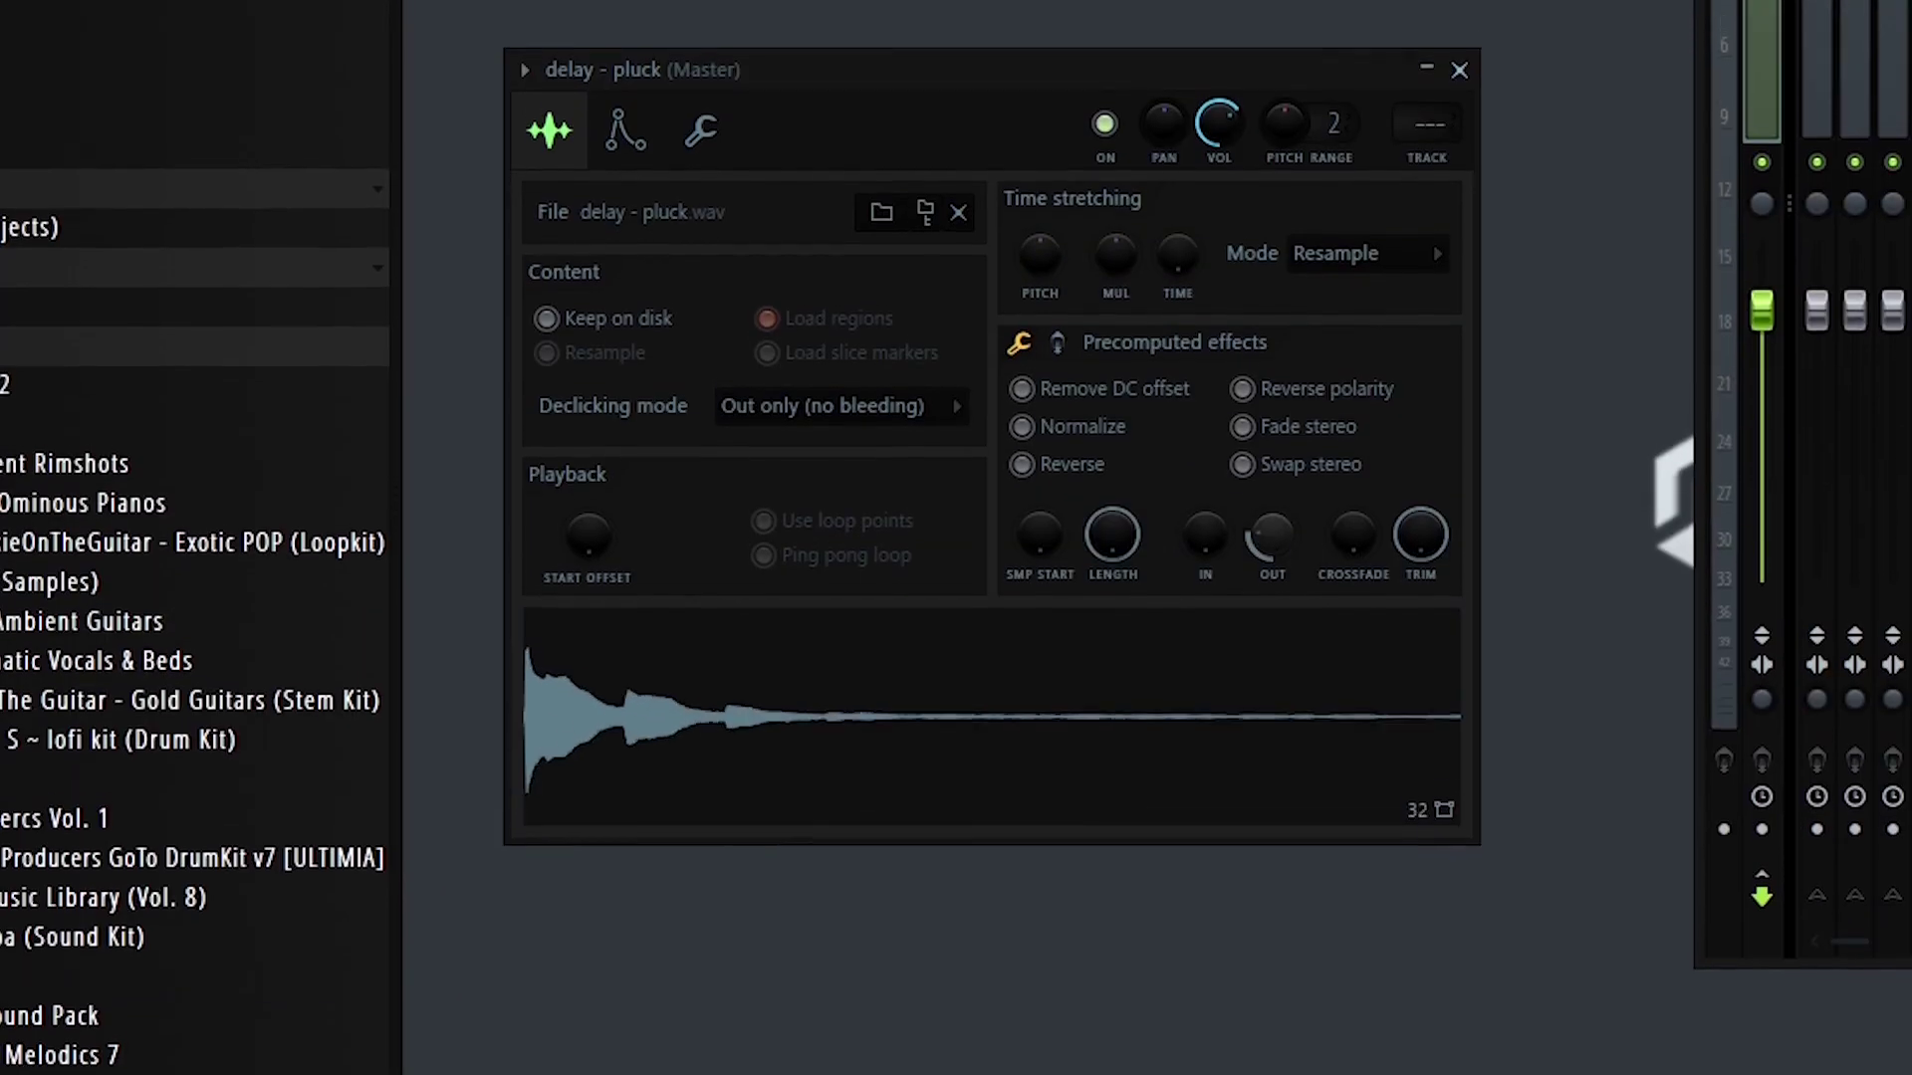
drag(1271, 536, 1272, 594)
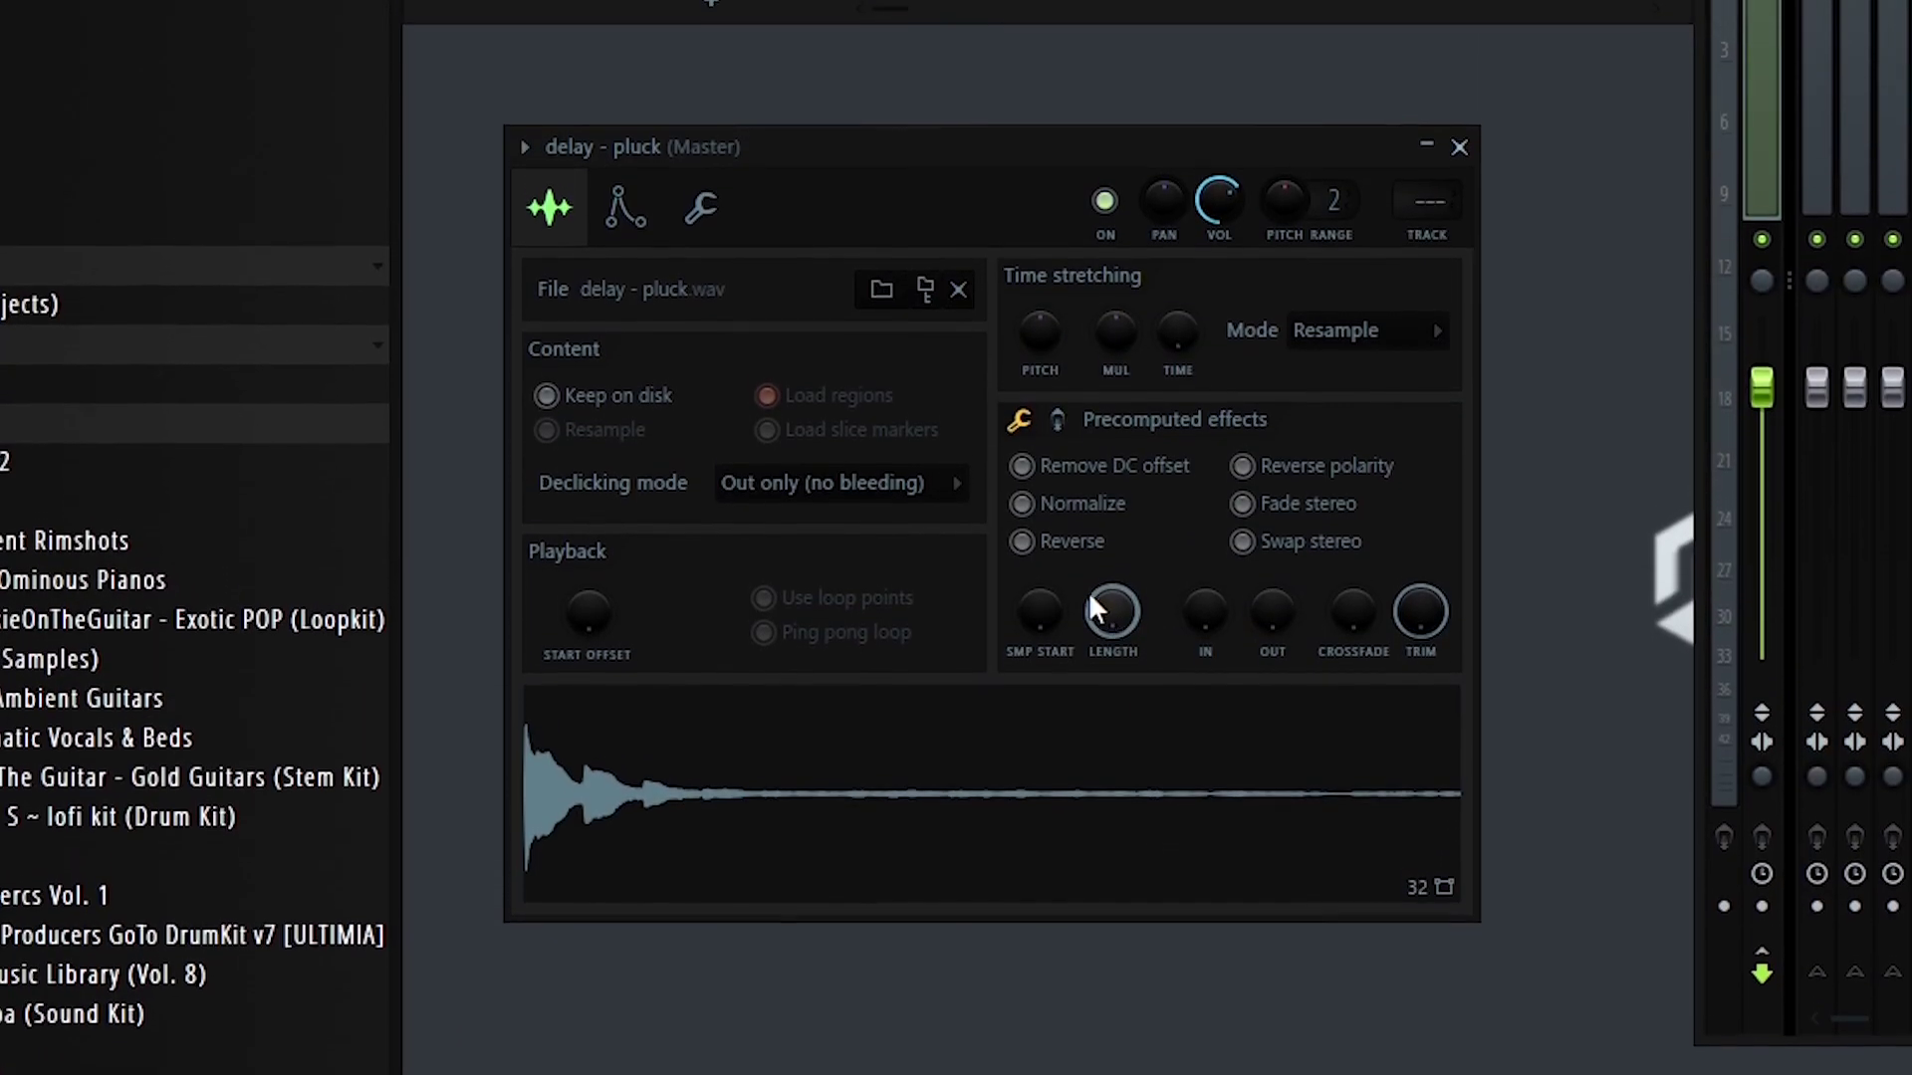
Shorten the delay - pluck sample's length and set its time-stretching mode to Stretch
drag(1092, 607, 1092, 652)
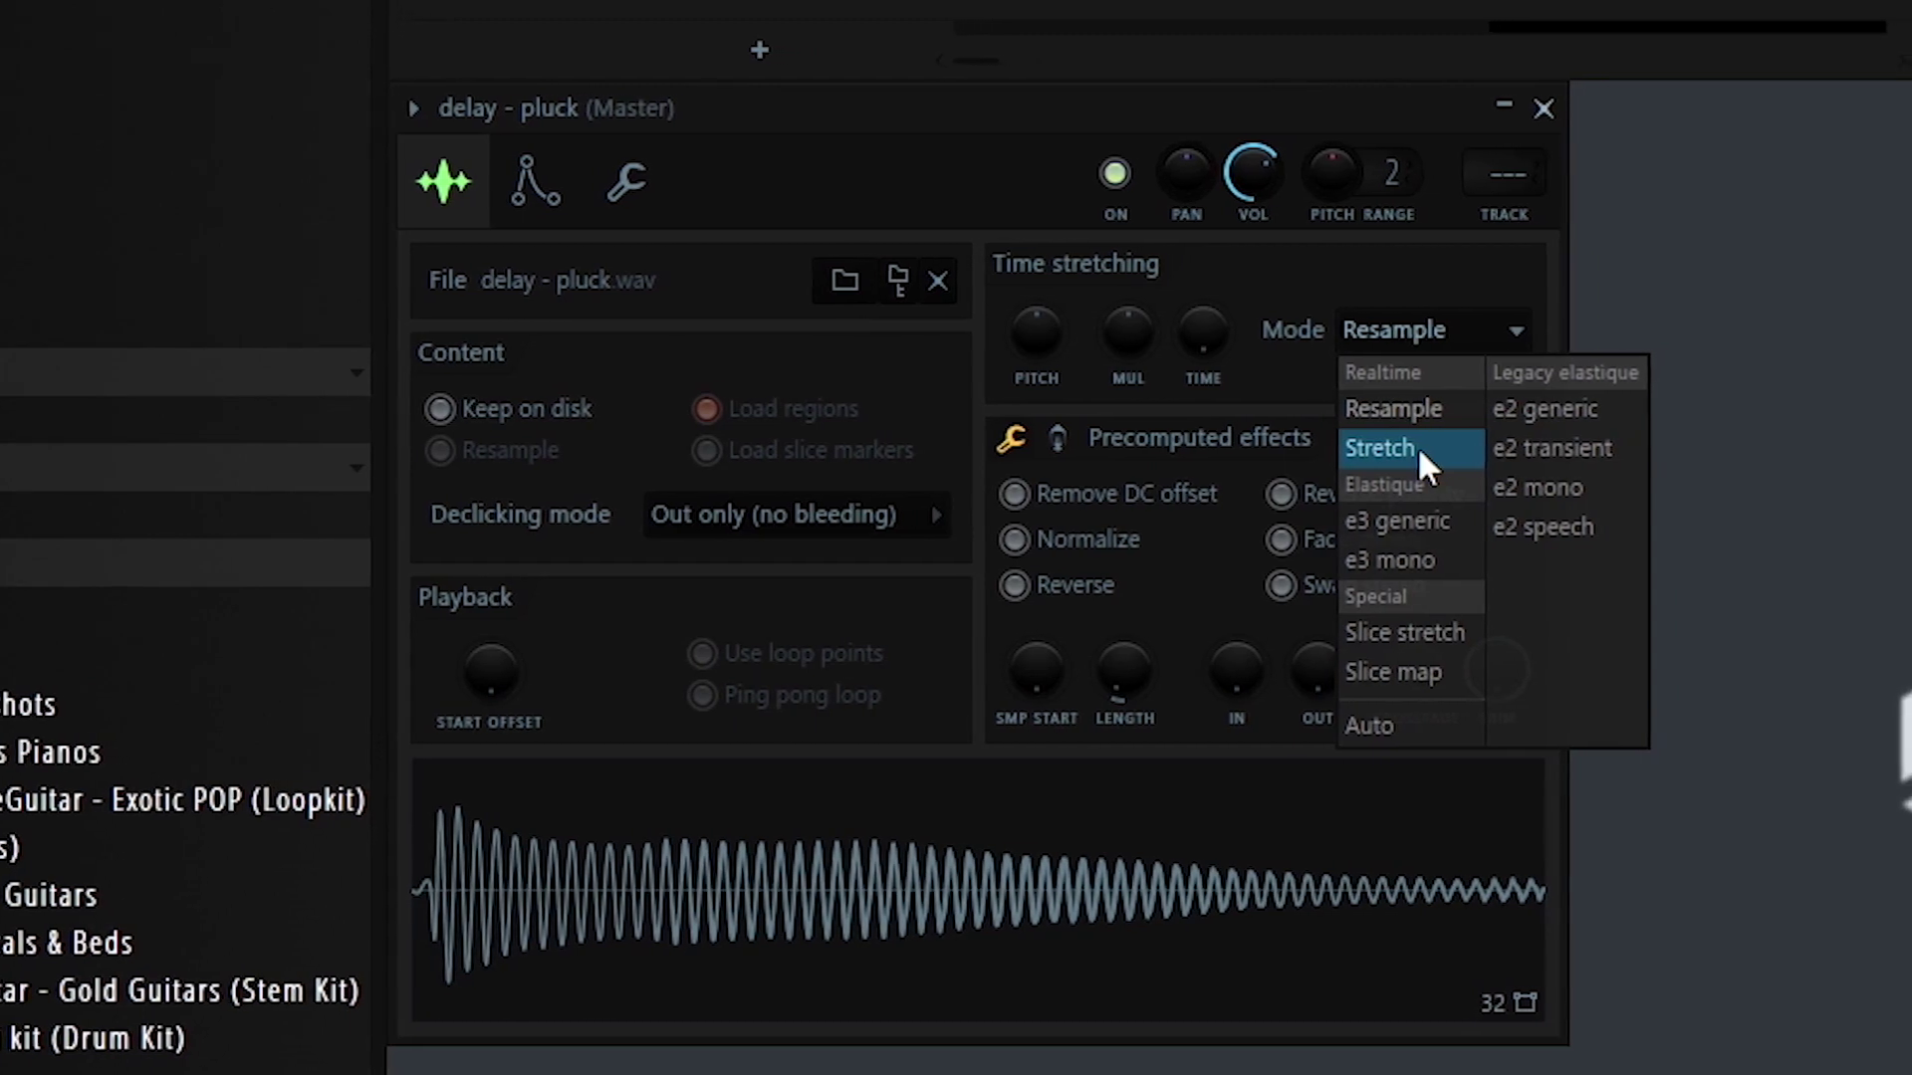
click(1390, 451)
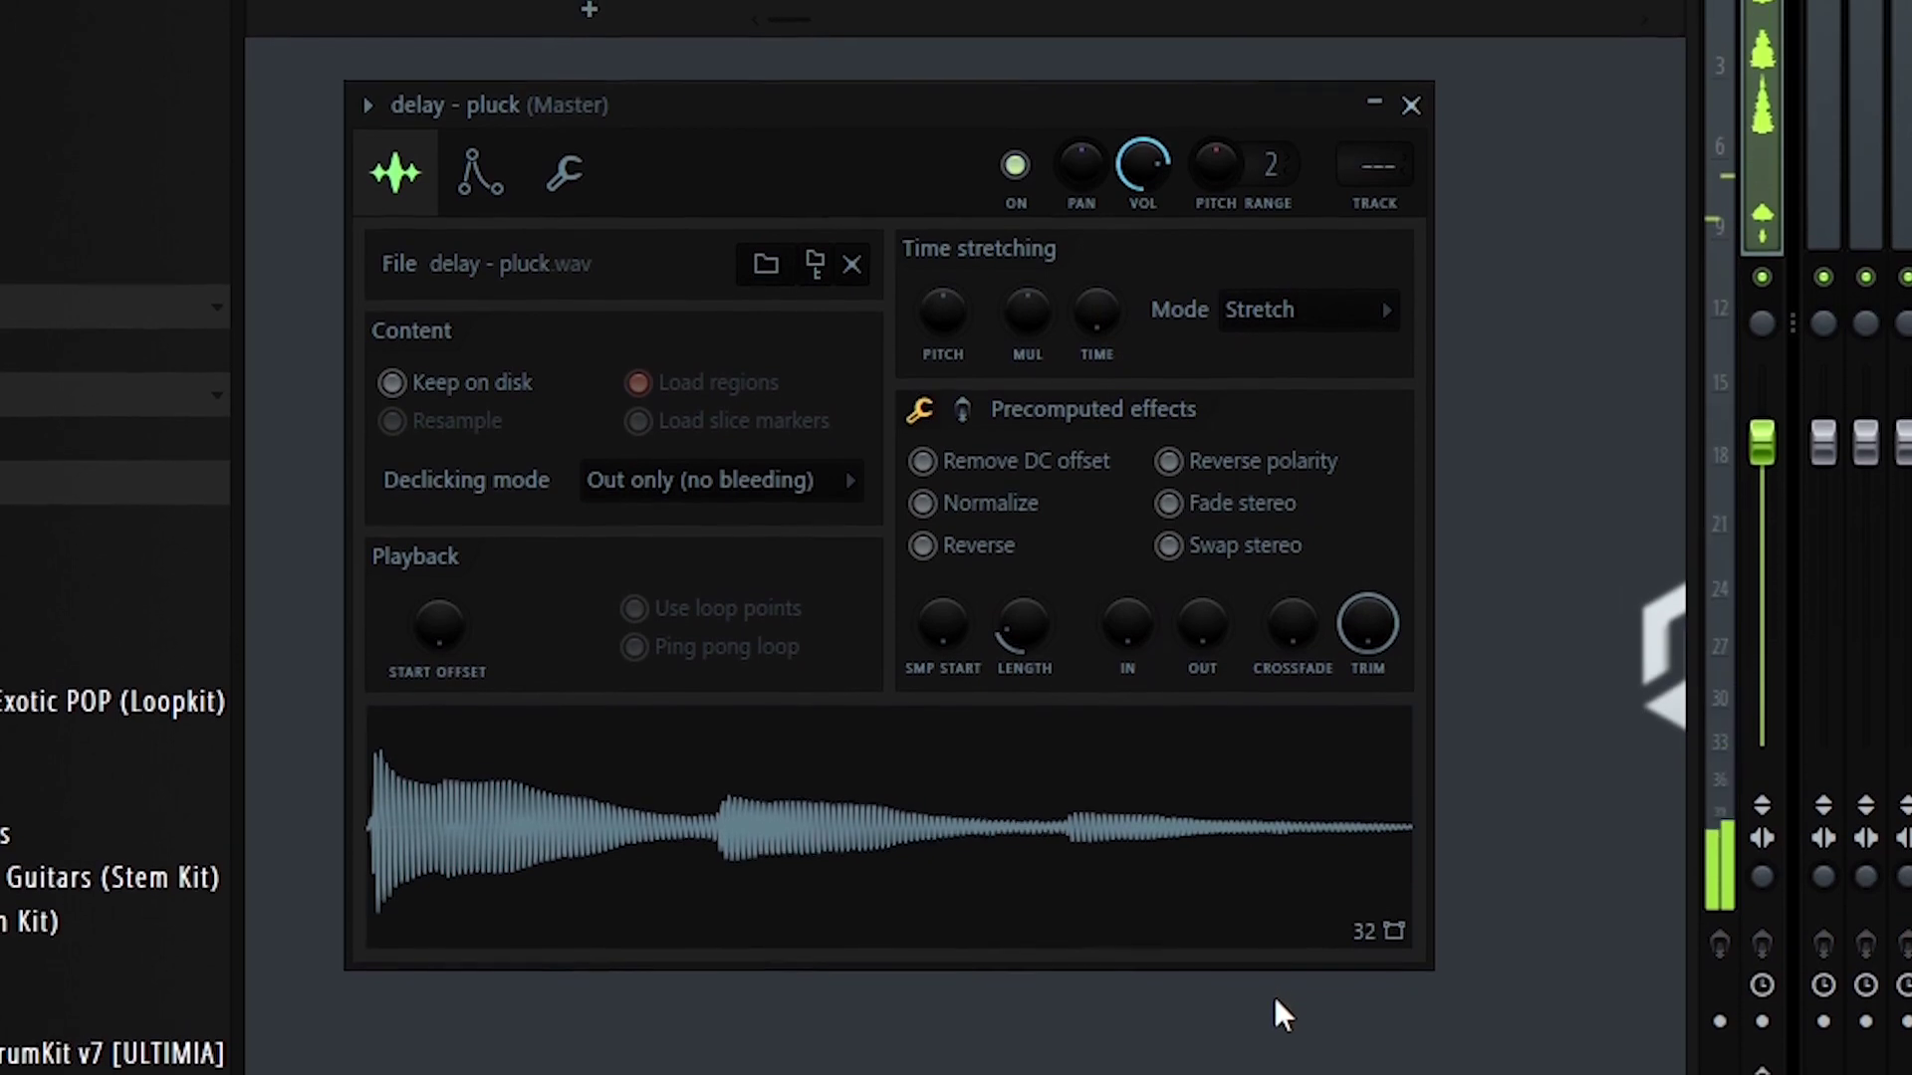
Look over the delay - pluck channel's miscellaneous functions and envelope settings
click(563, 172)
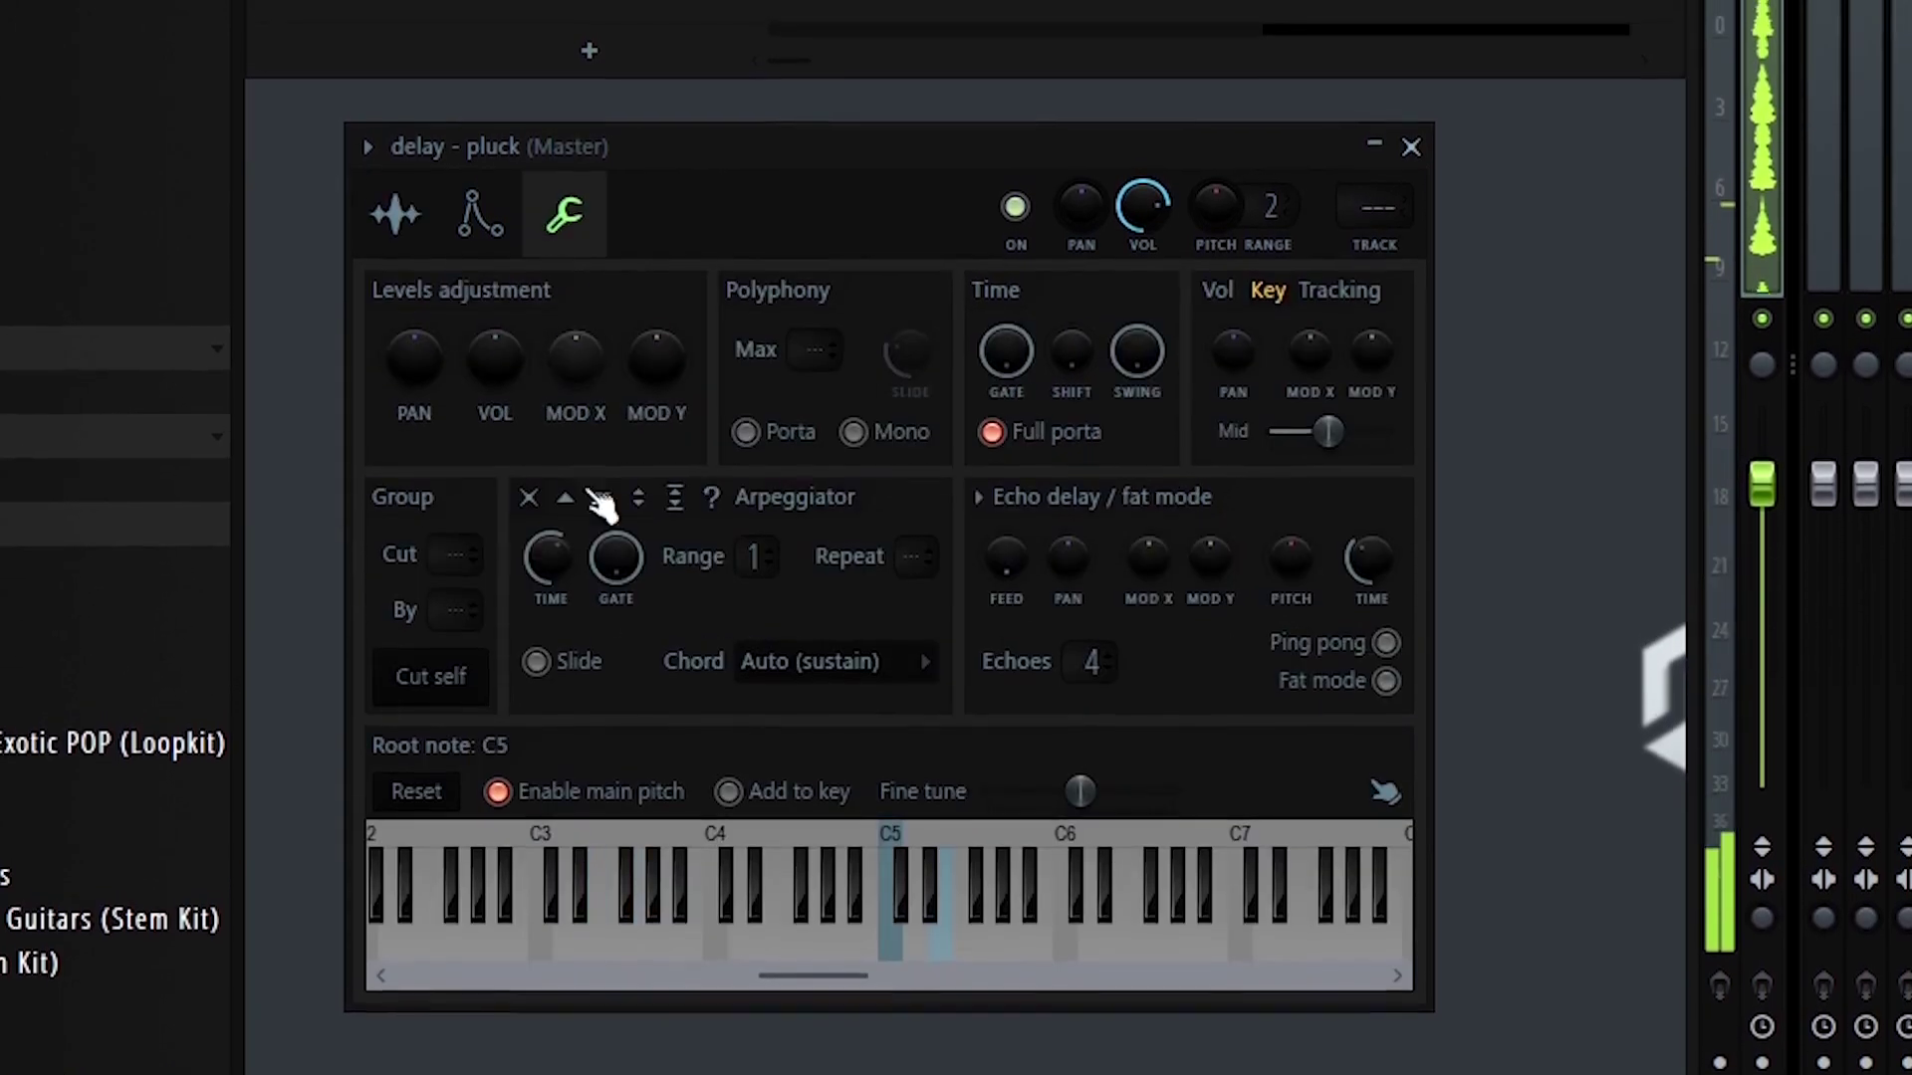
click(480, 214)
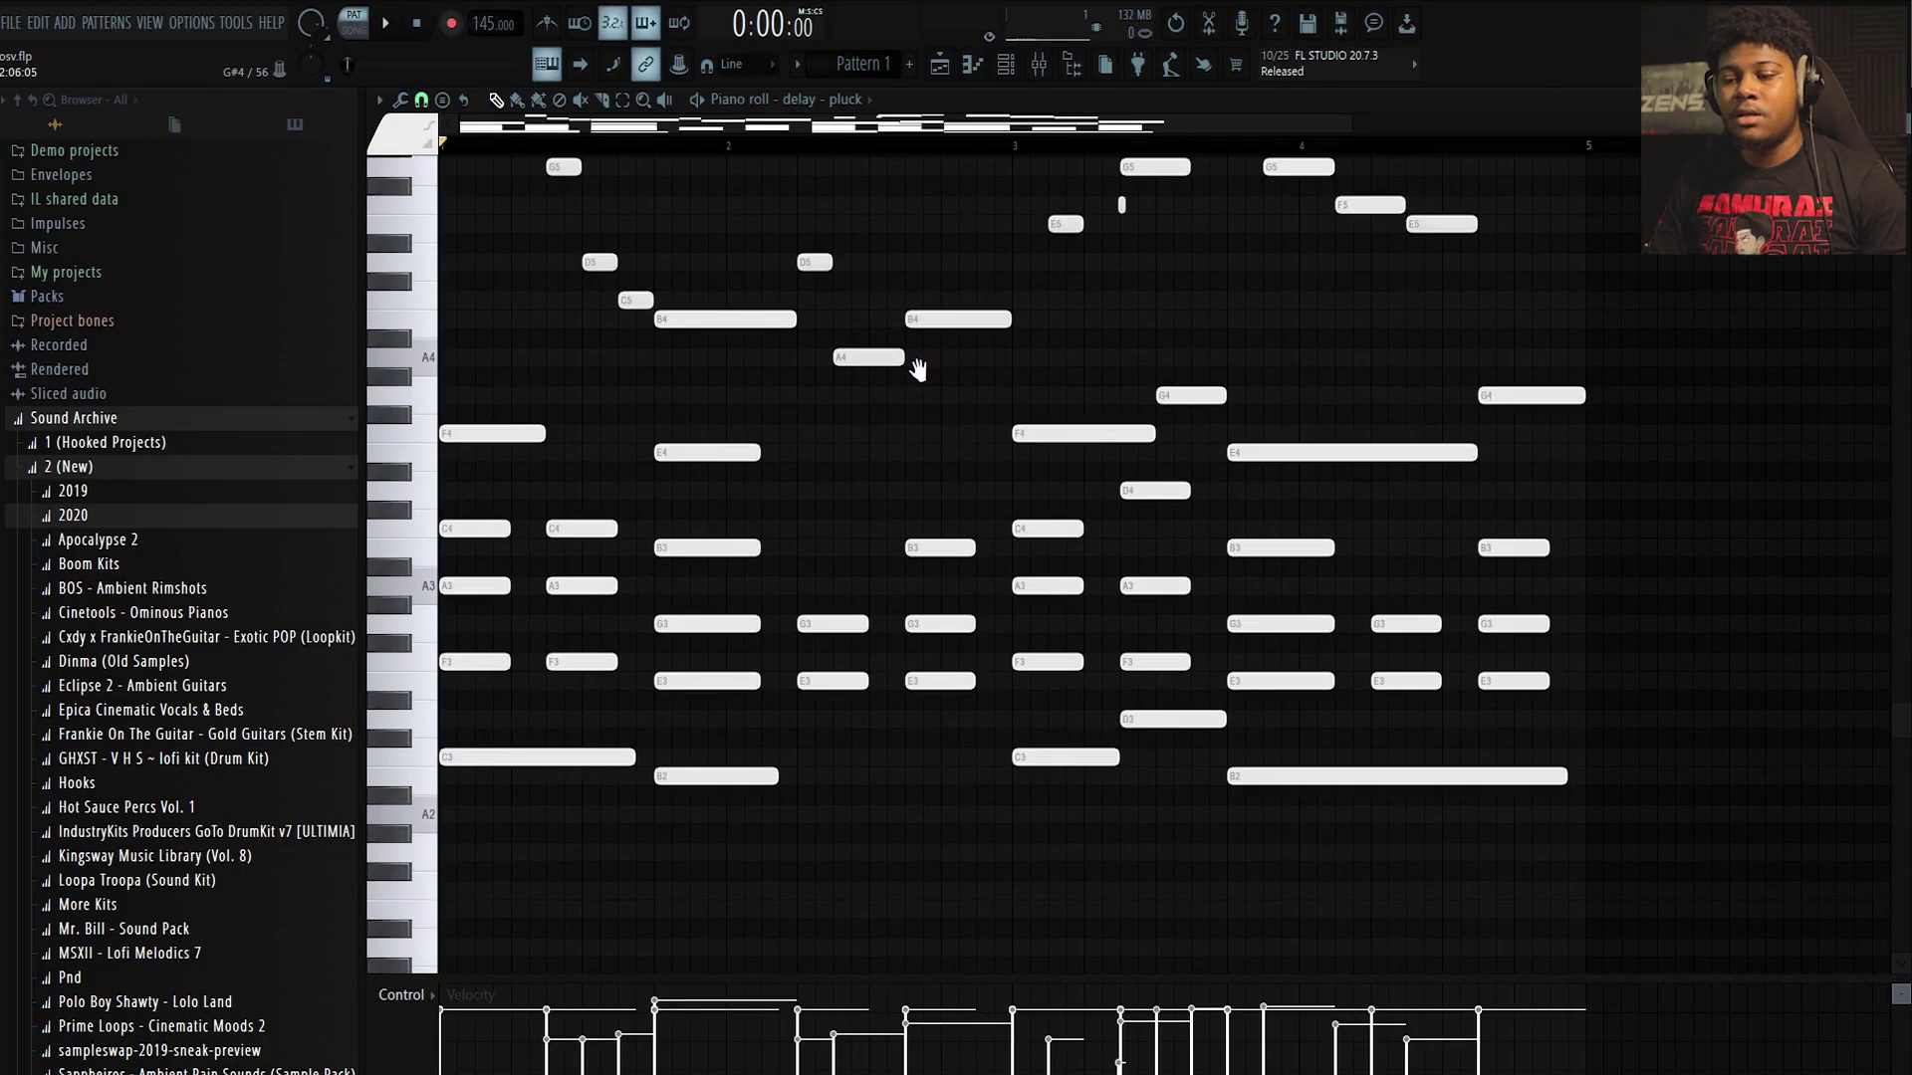
Select the chord notes below the melody and adjust their start velocity strength with the Strumizer while playing the pattern
scroll(911, 679, down, 1)
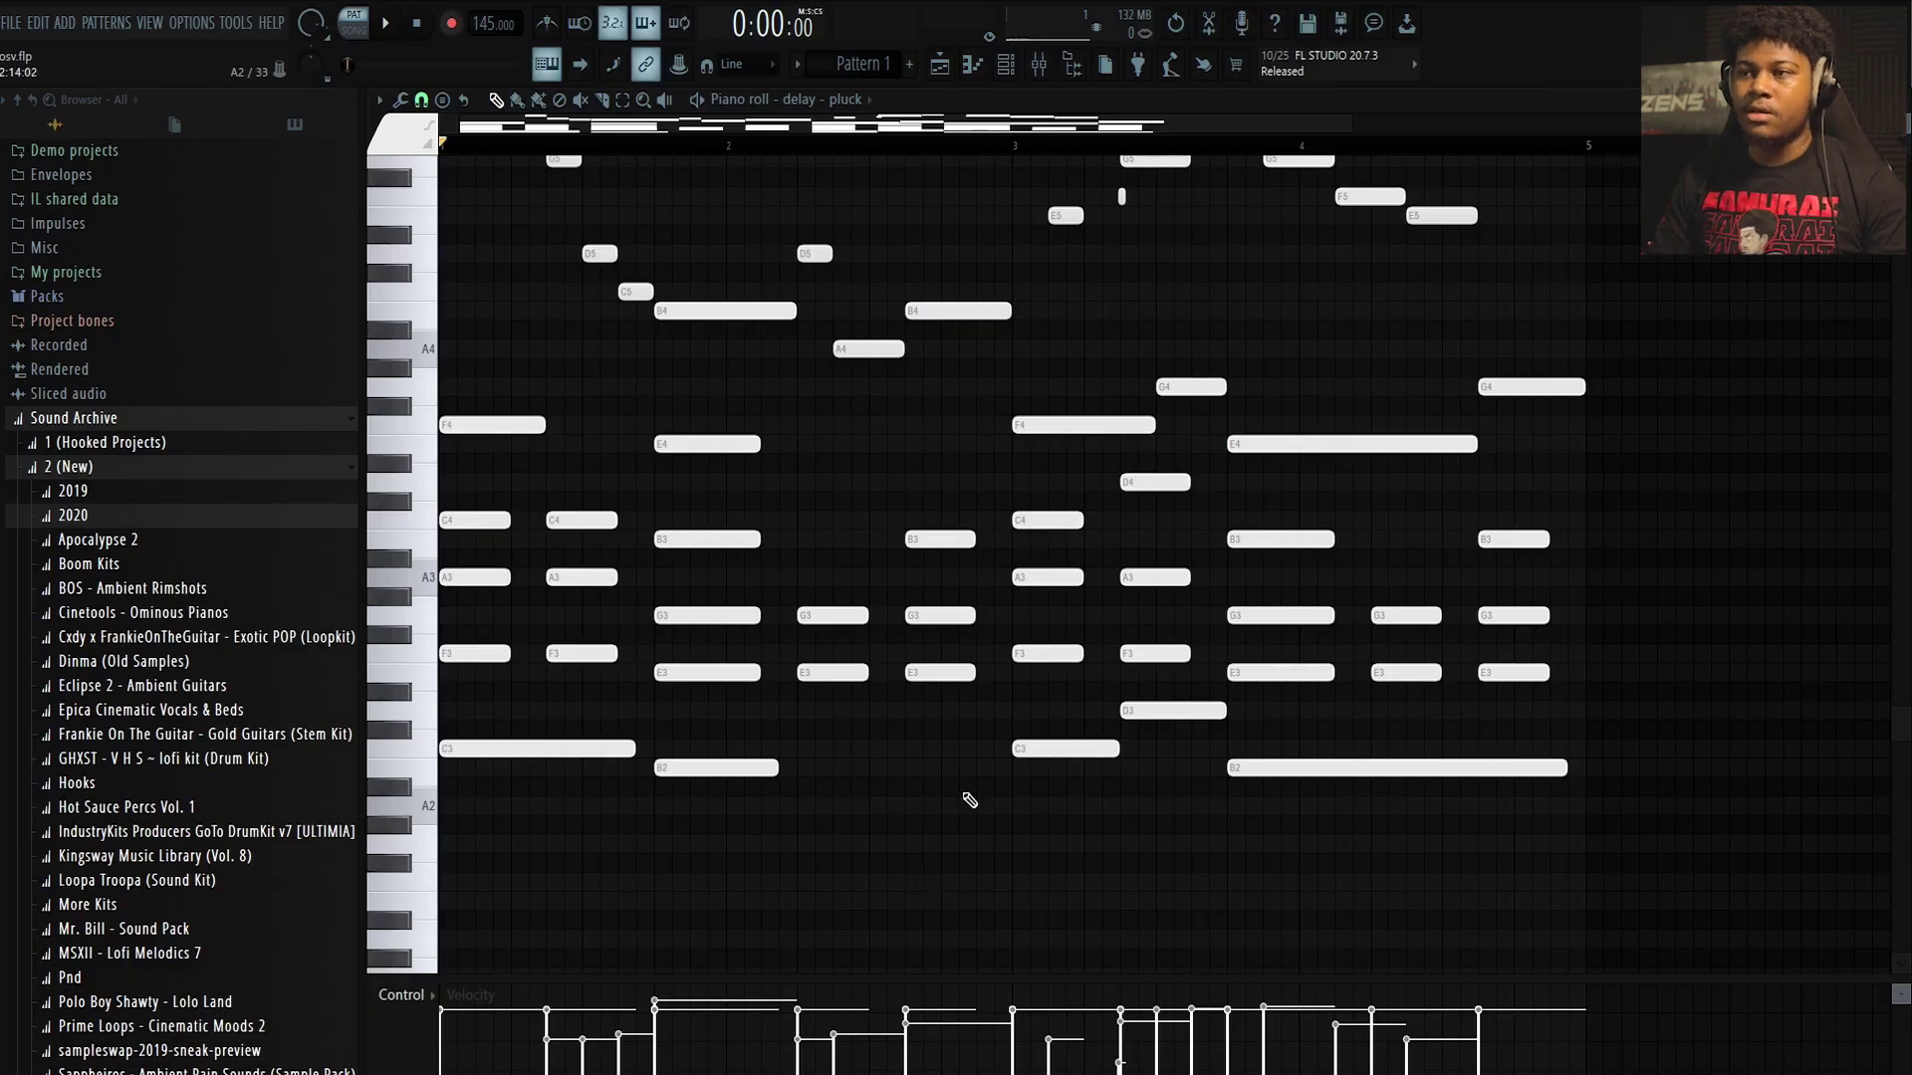
scroll(969, 801, up, 3)
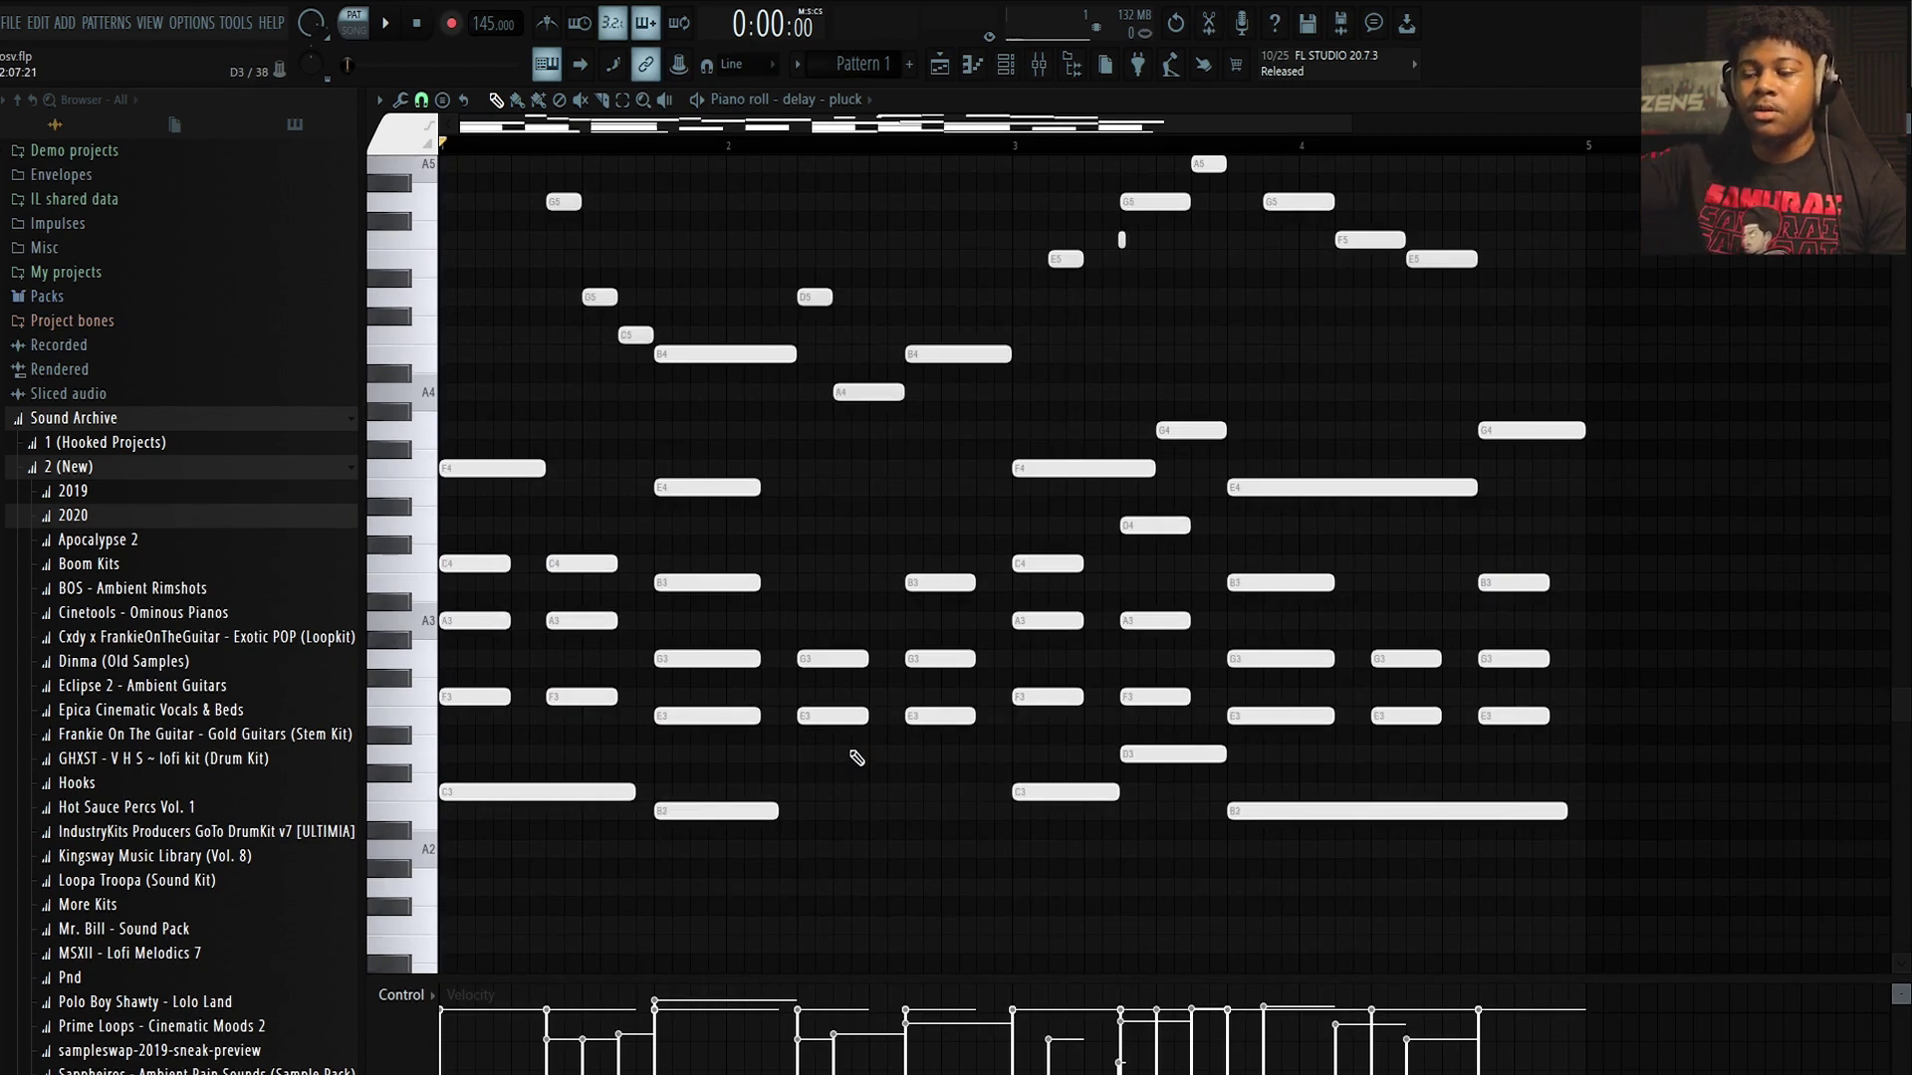
scroll(809, 800, up, 1)
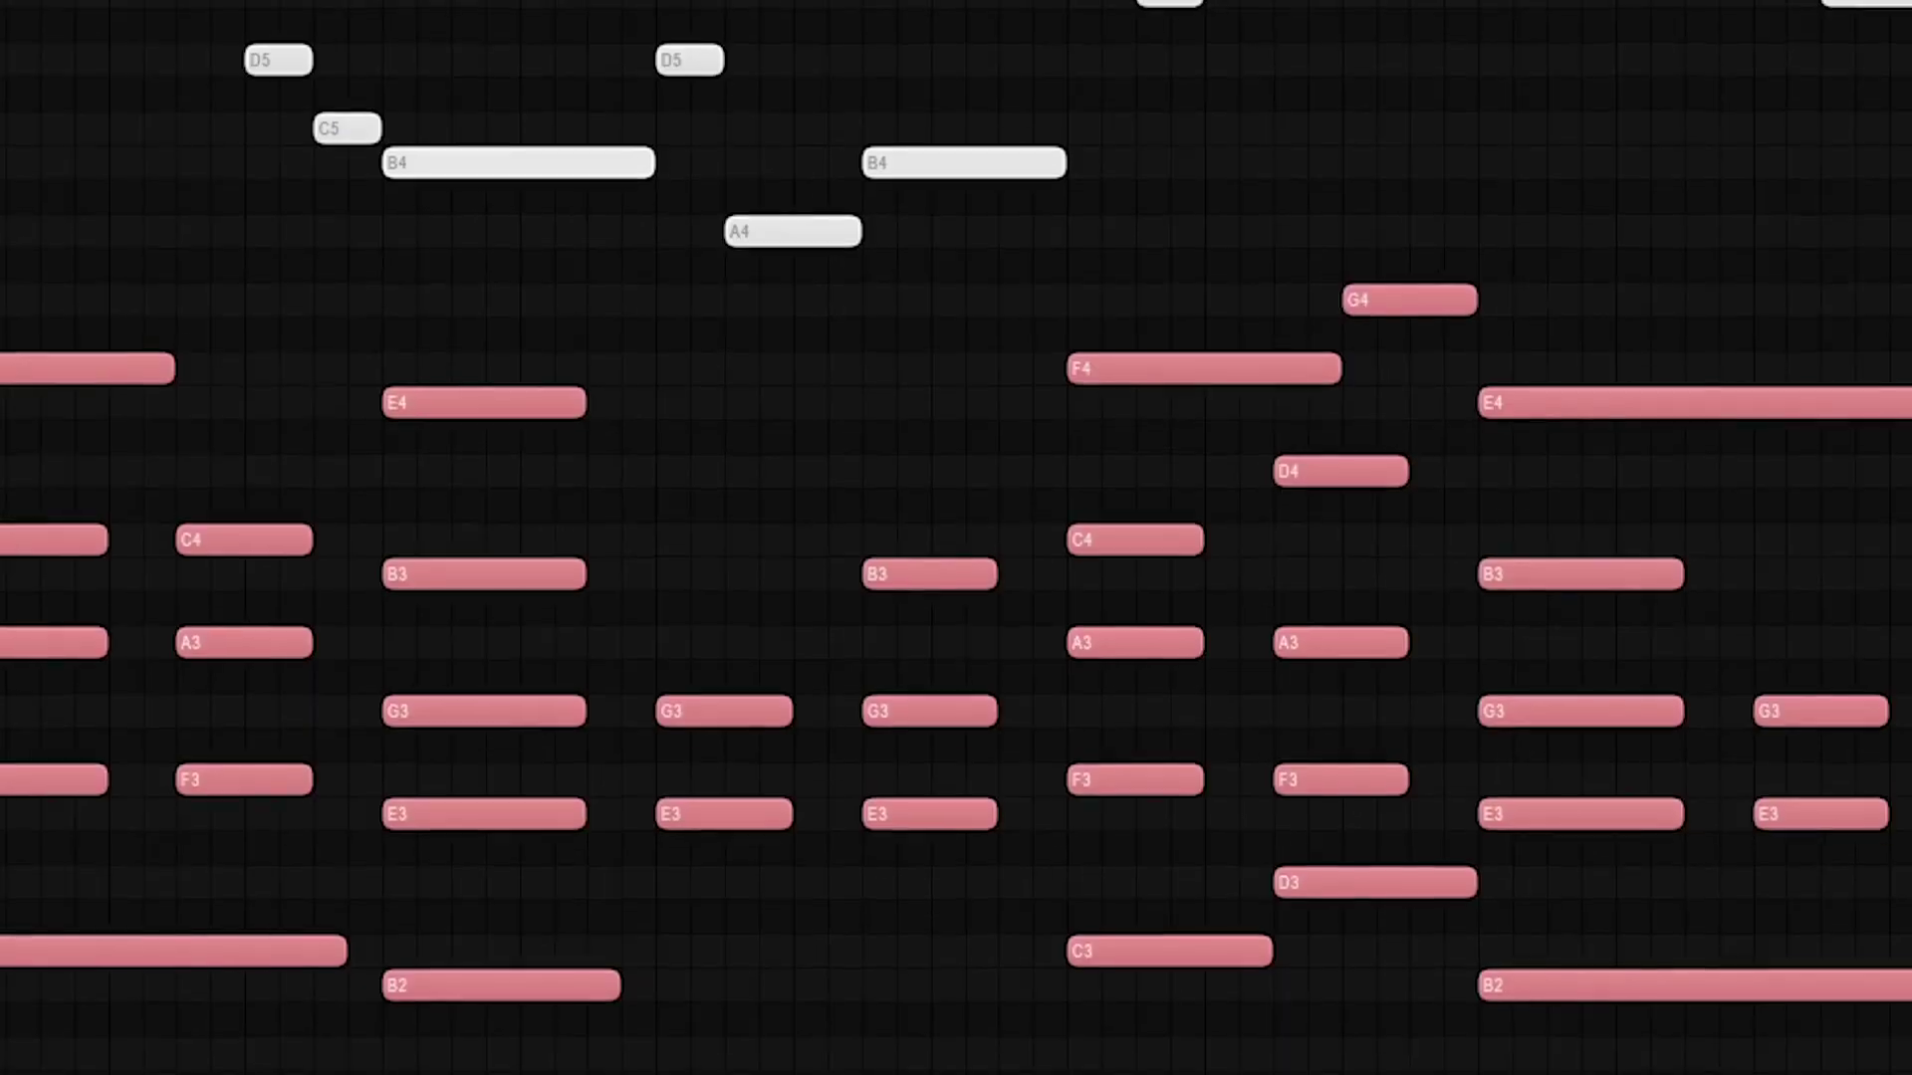
key(alt+s)
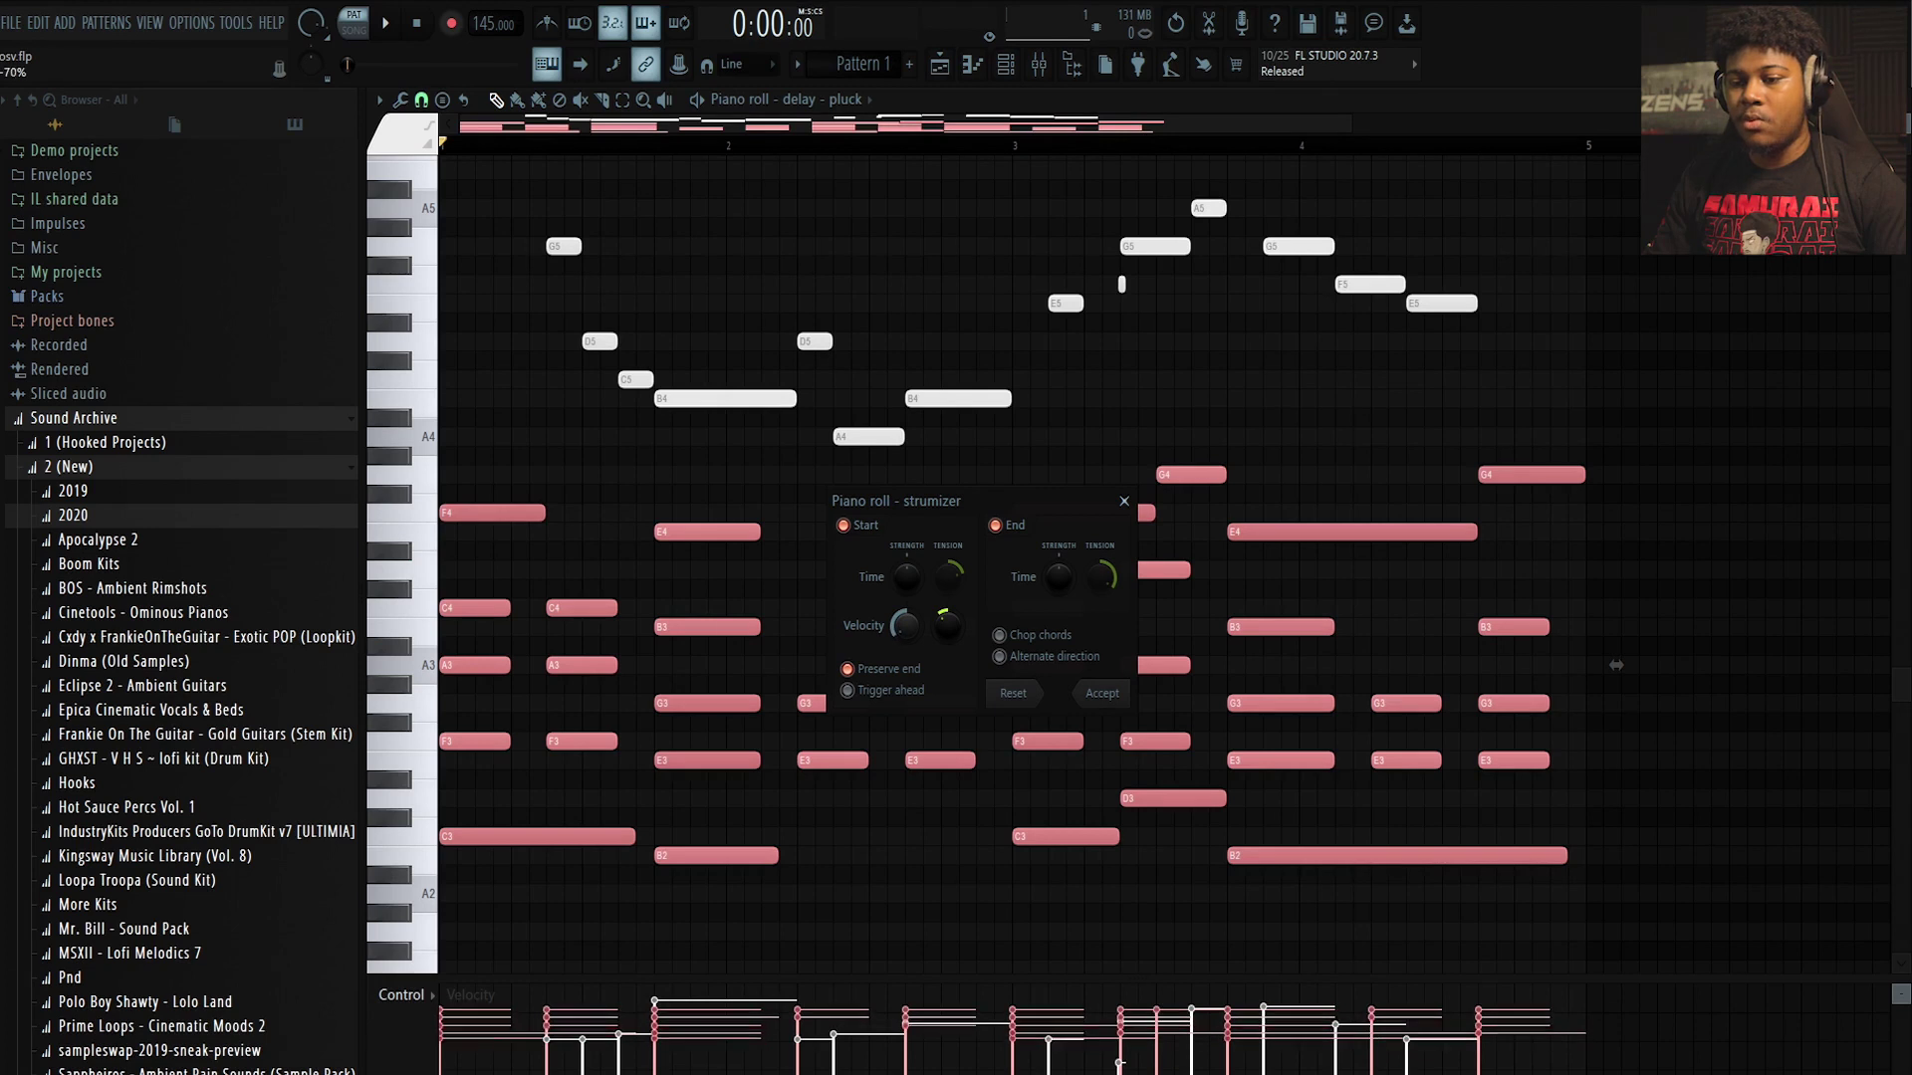
key(space)
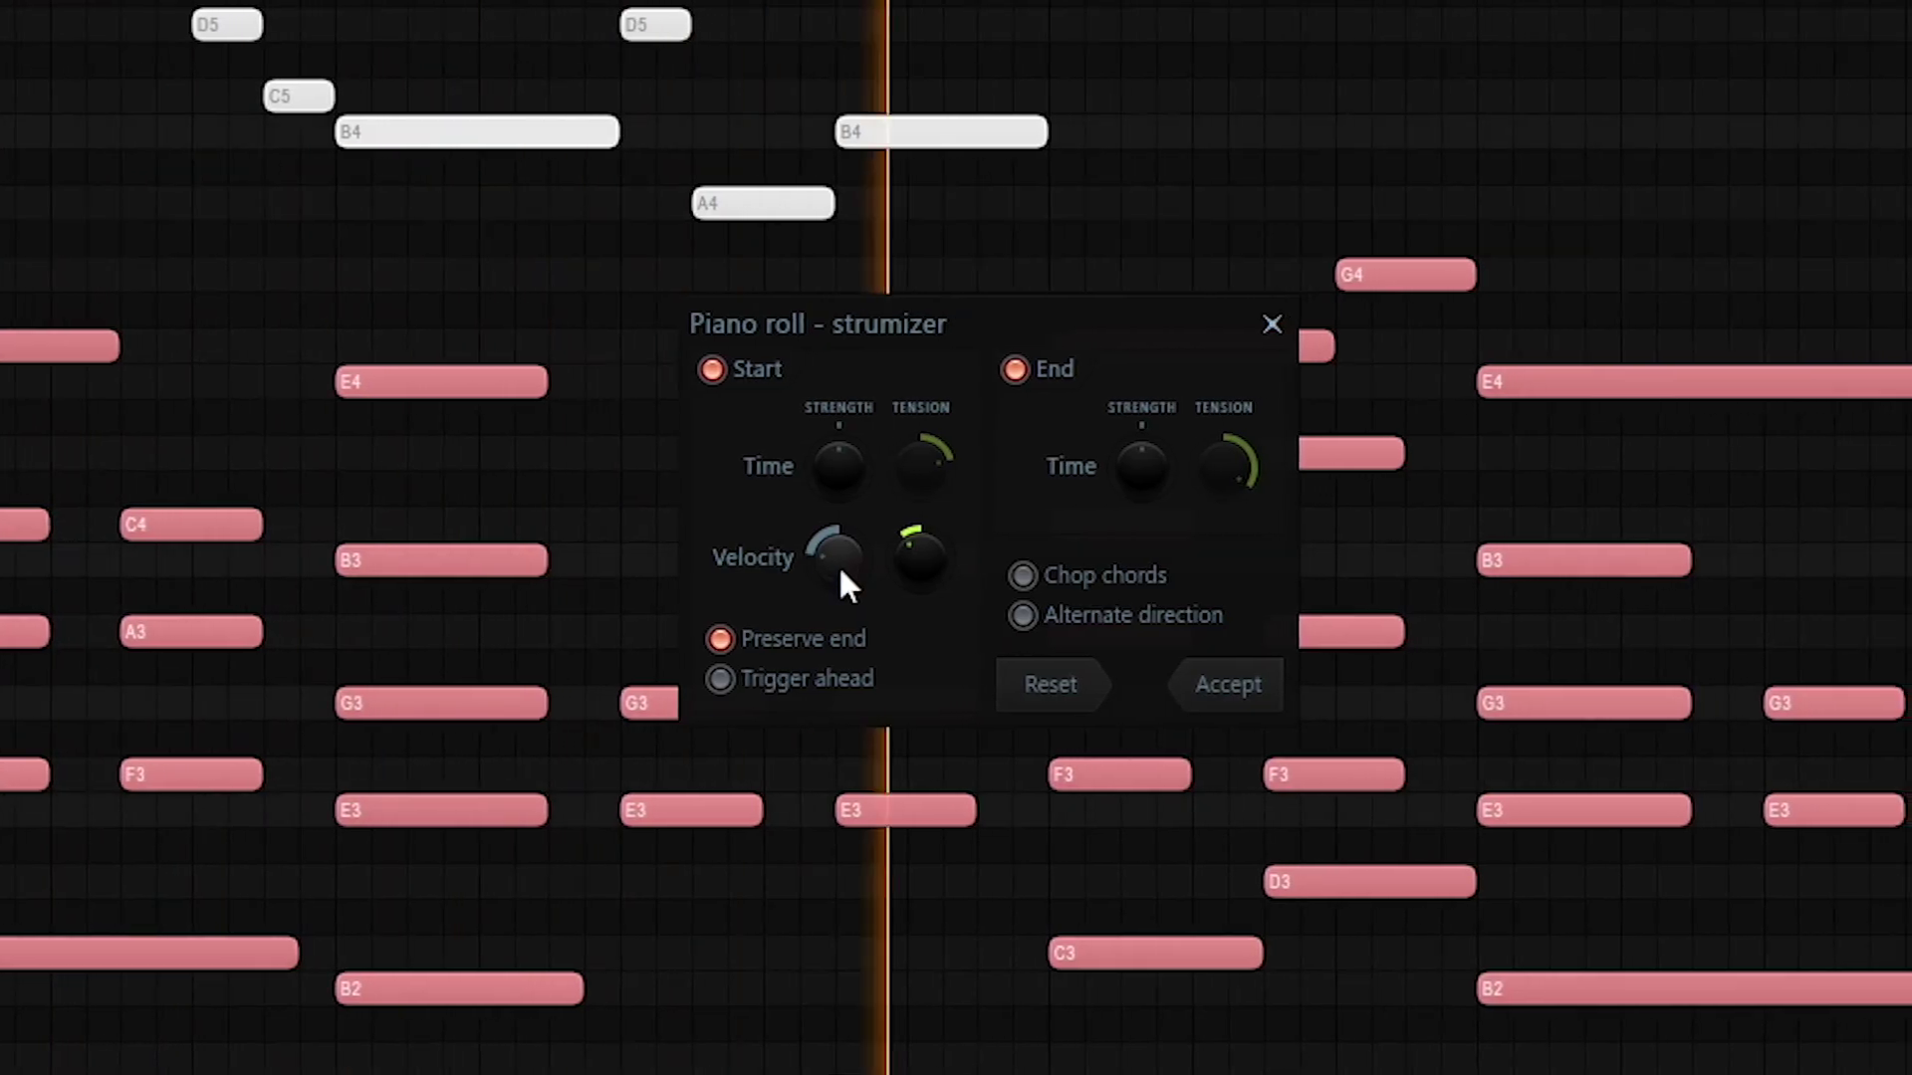
scroll(757, 647, up, 2)
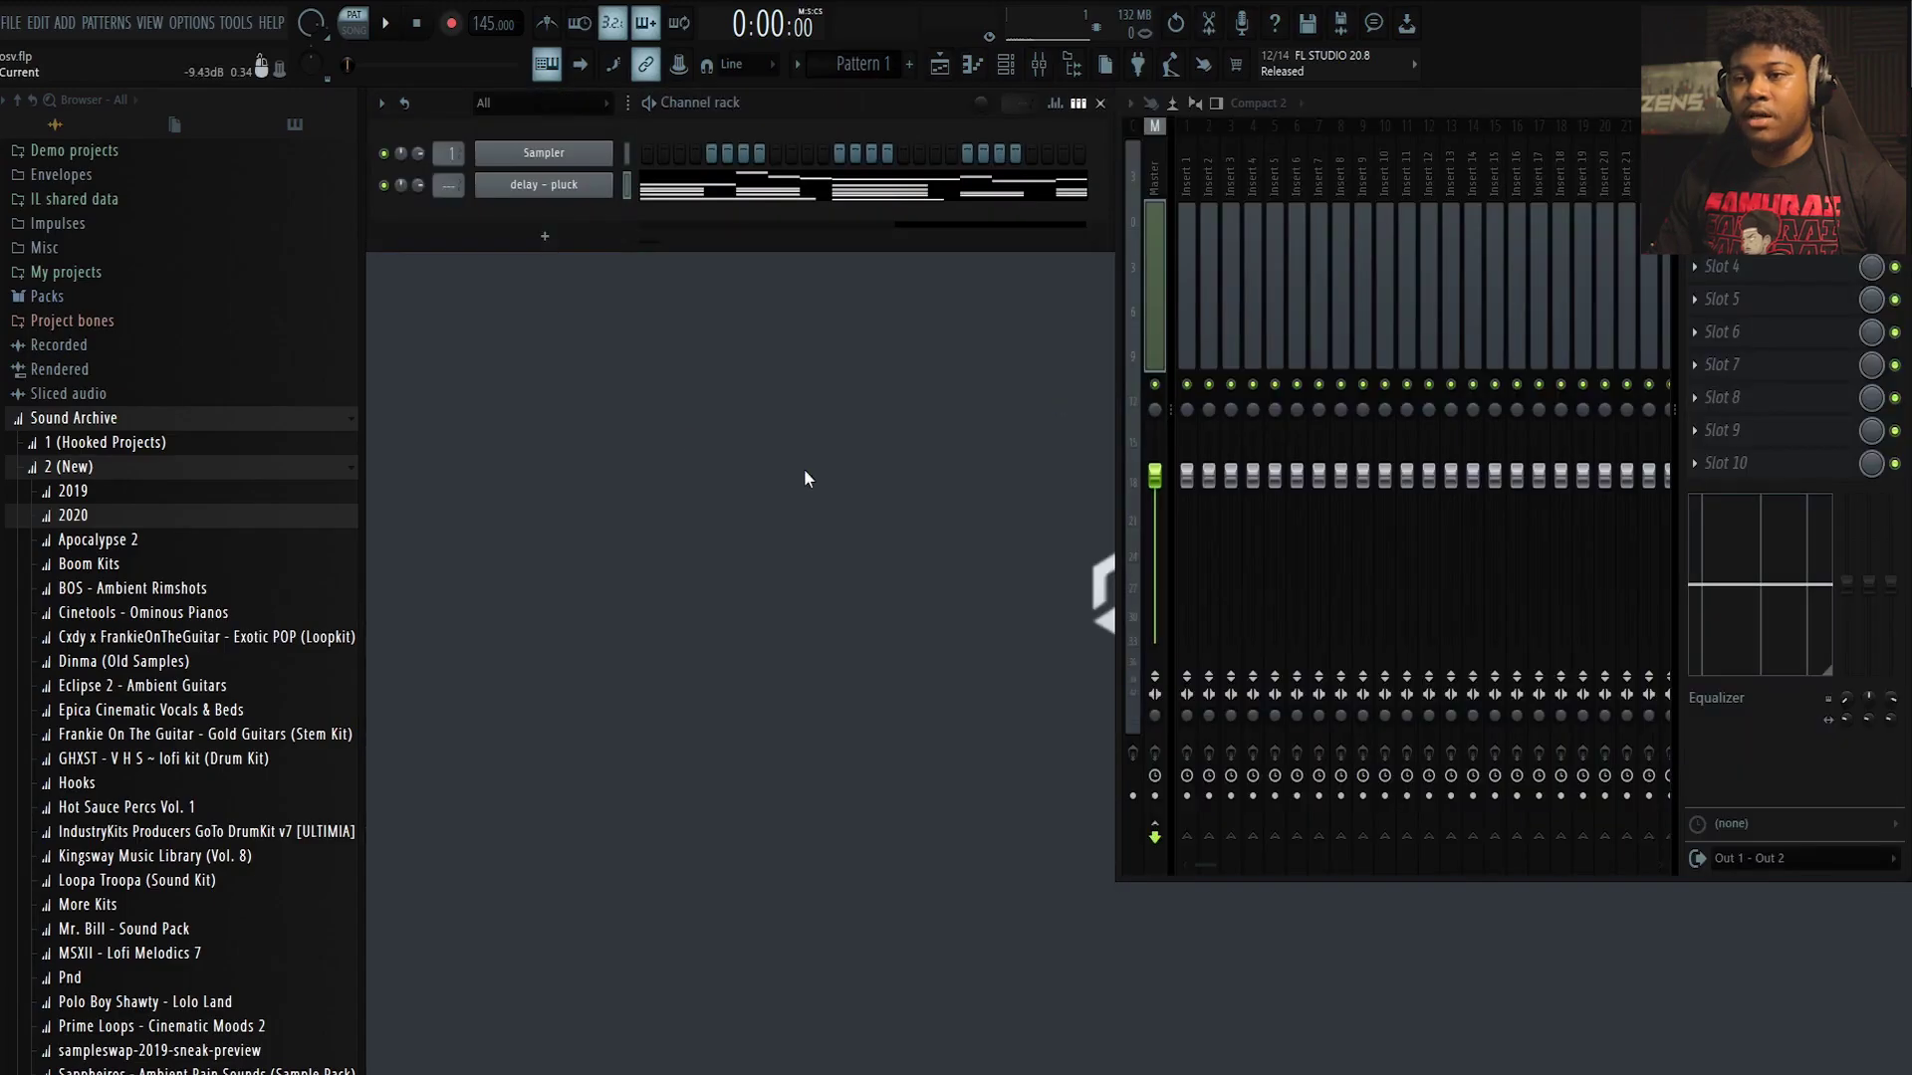
Review the Panning, Volume, Mod X, Mod Y and Pitch envelope and LFO settings of the delay - pluck channel
click(547, 196)
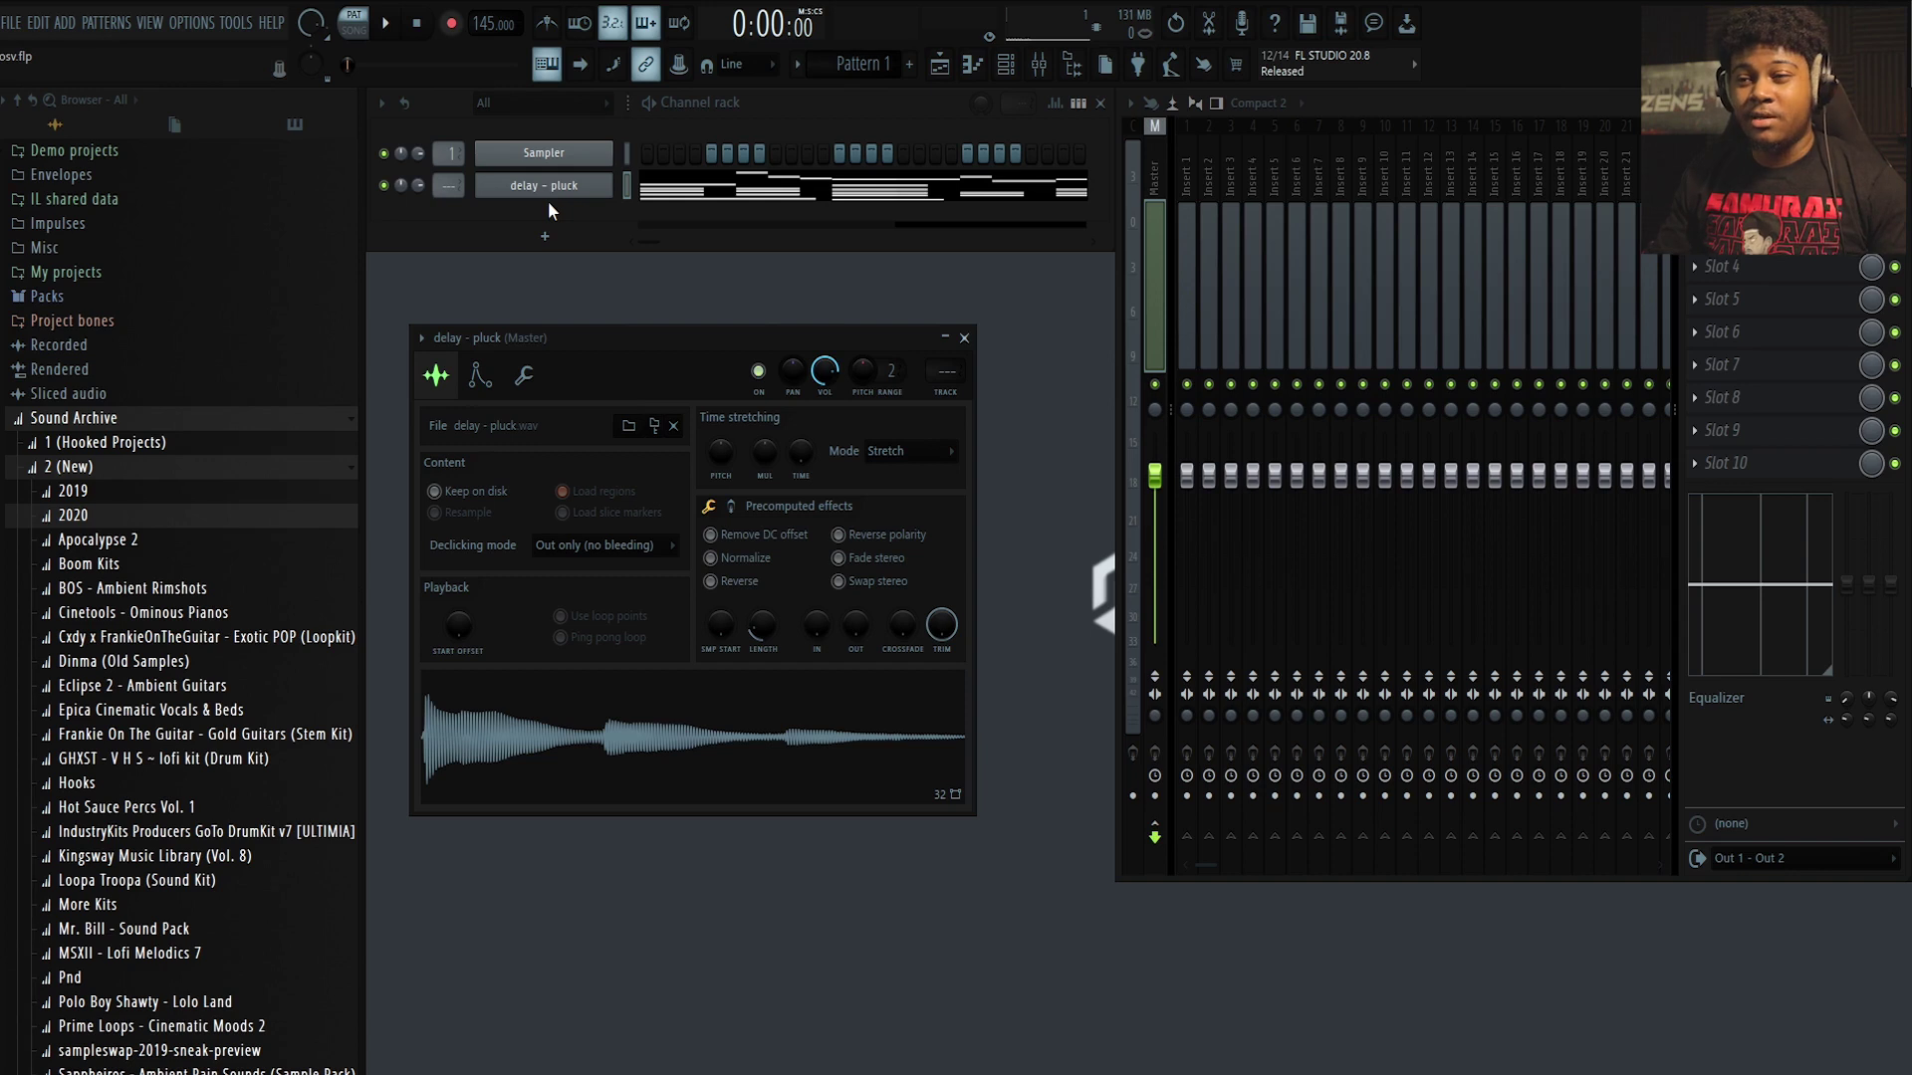
click(482, 384)
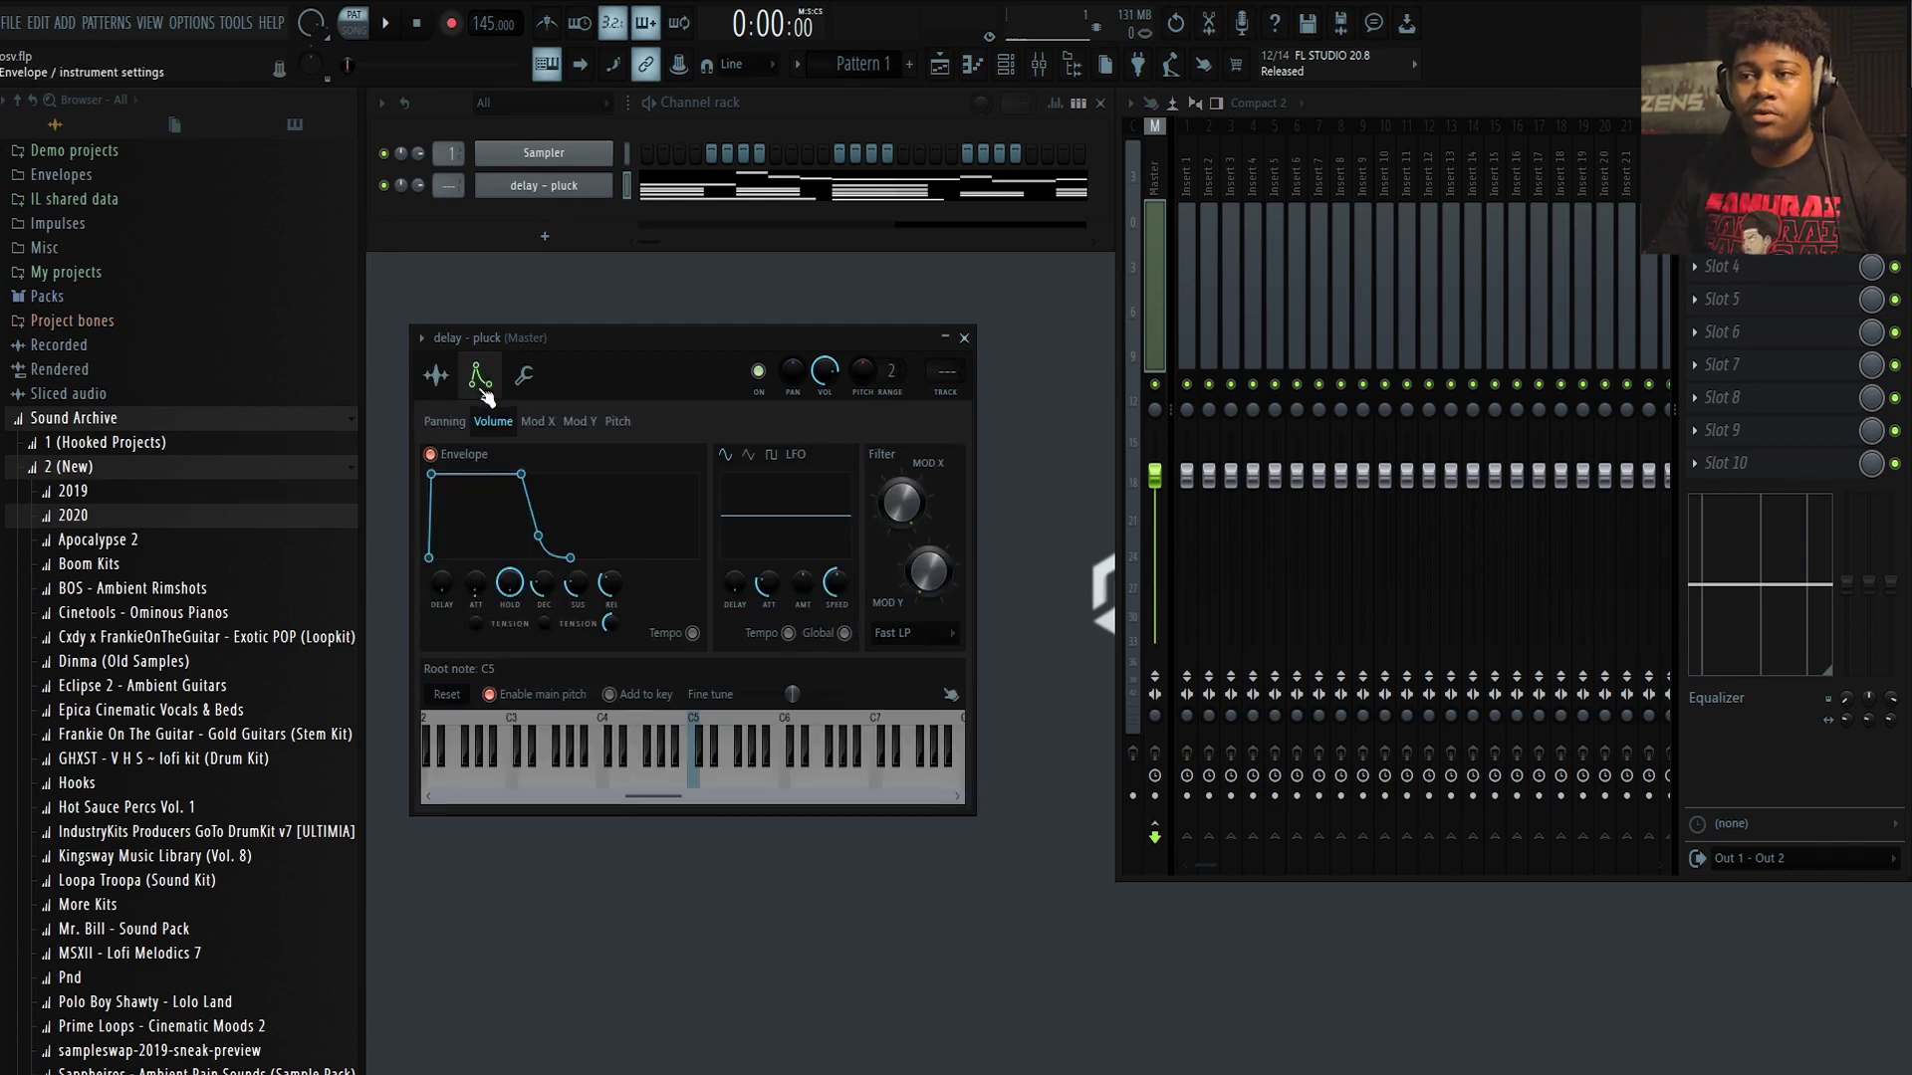
drag(531, 338, 535, 363)
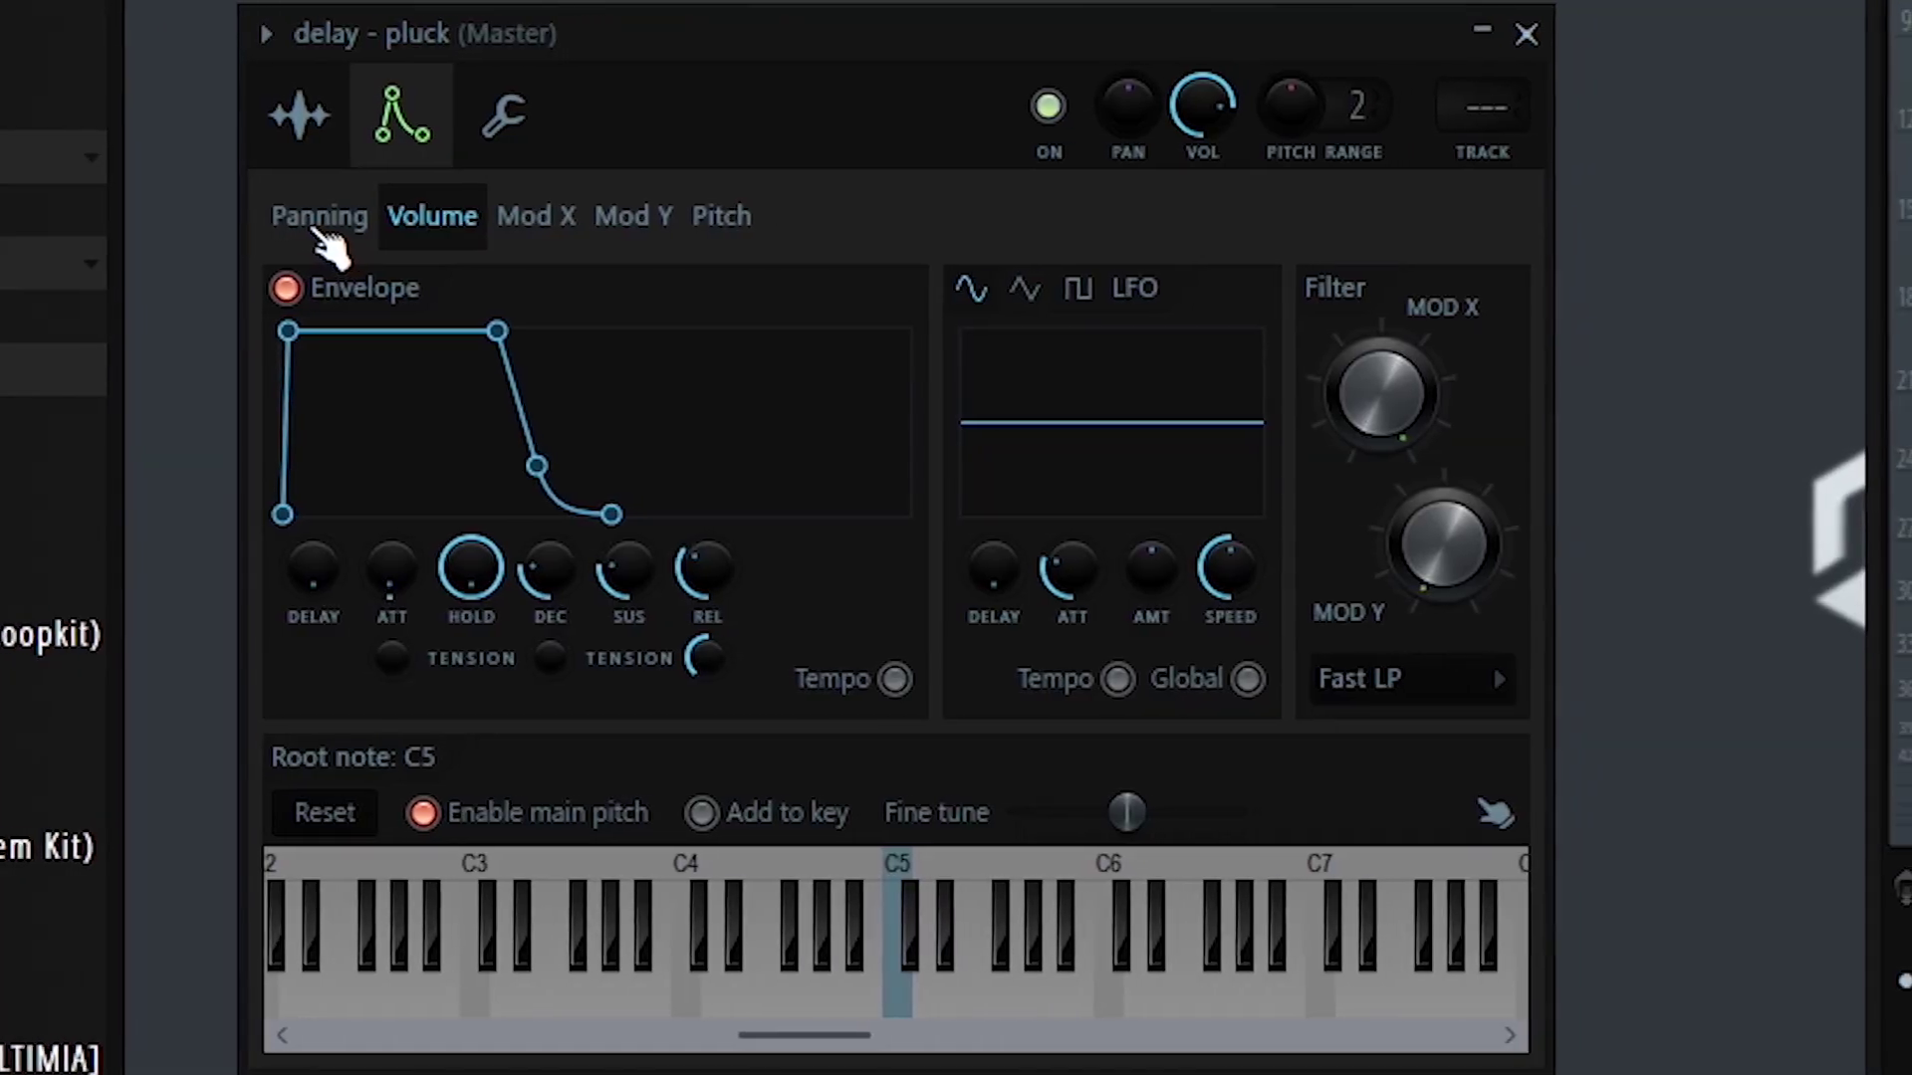
click(448, 447)
click(416, 217)
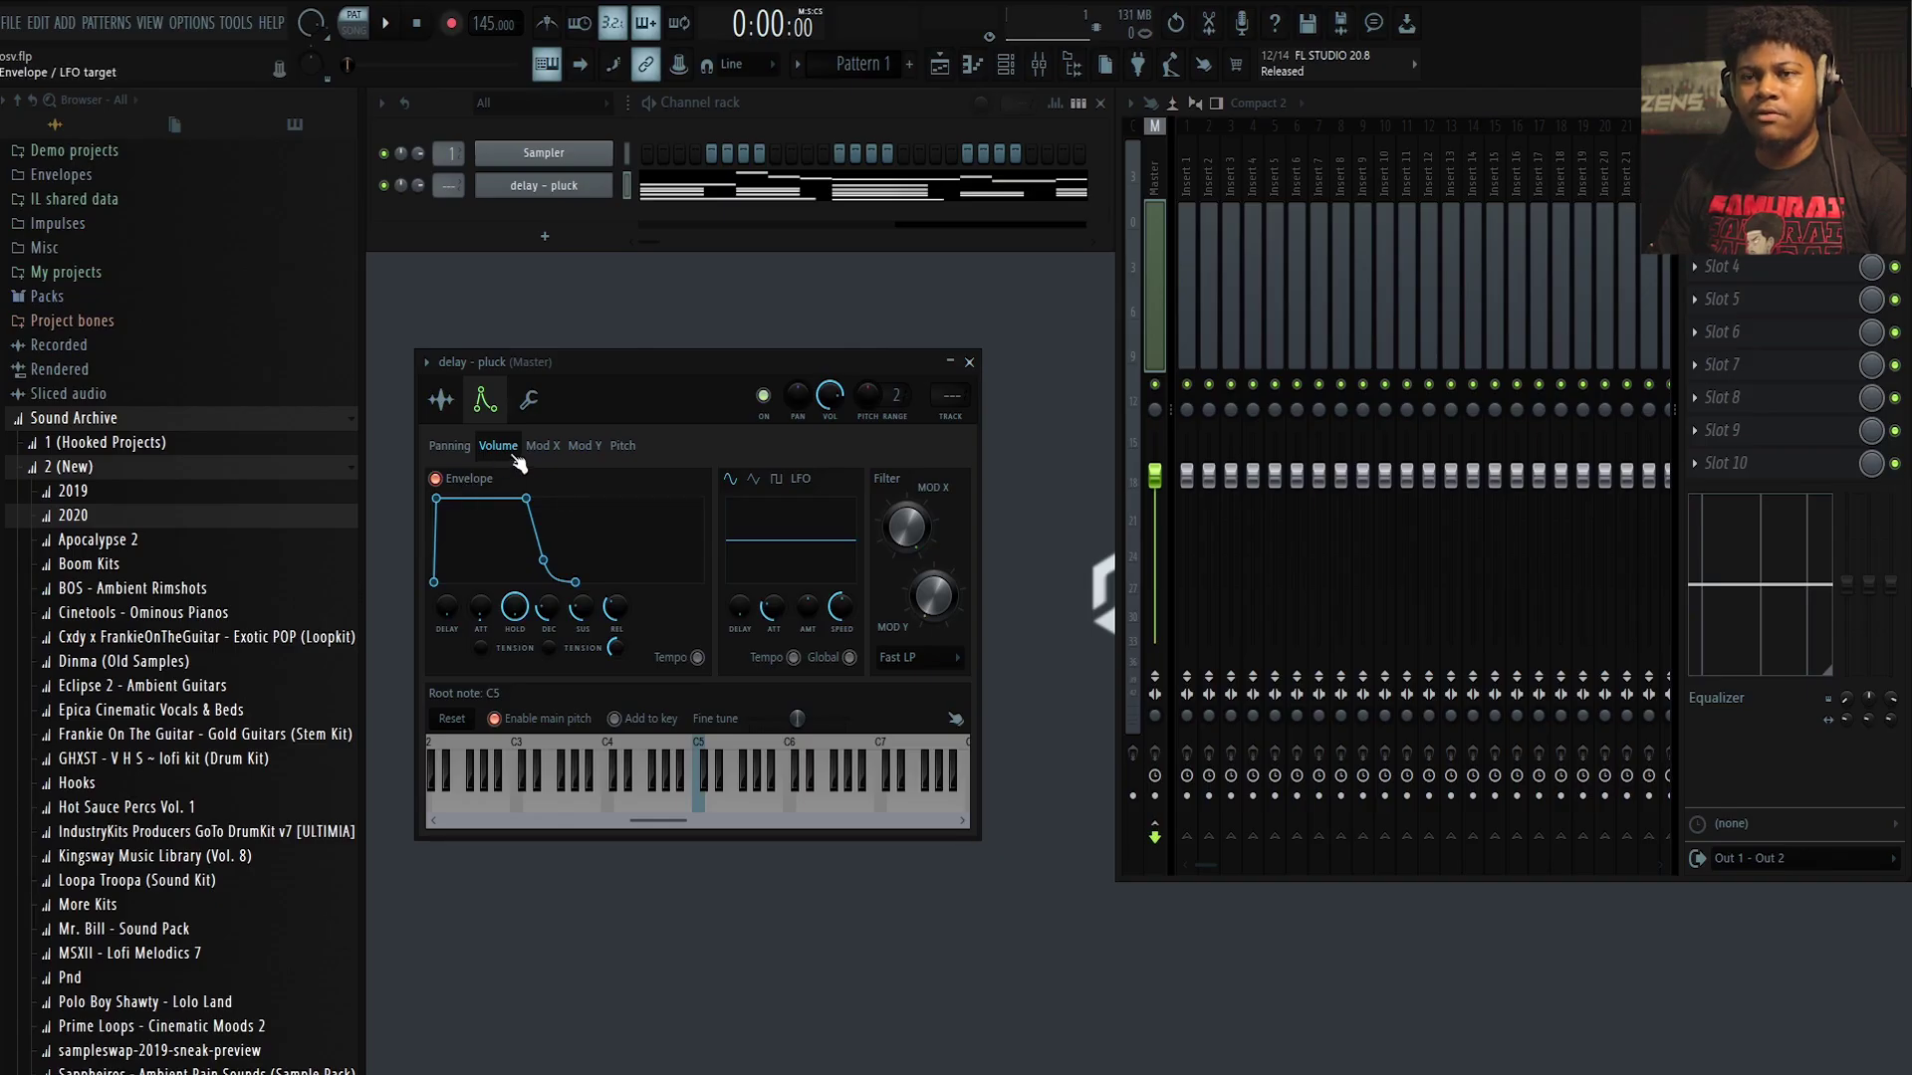
click(622, 445)
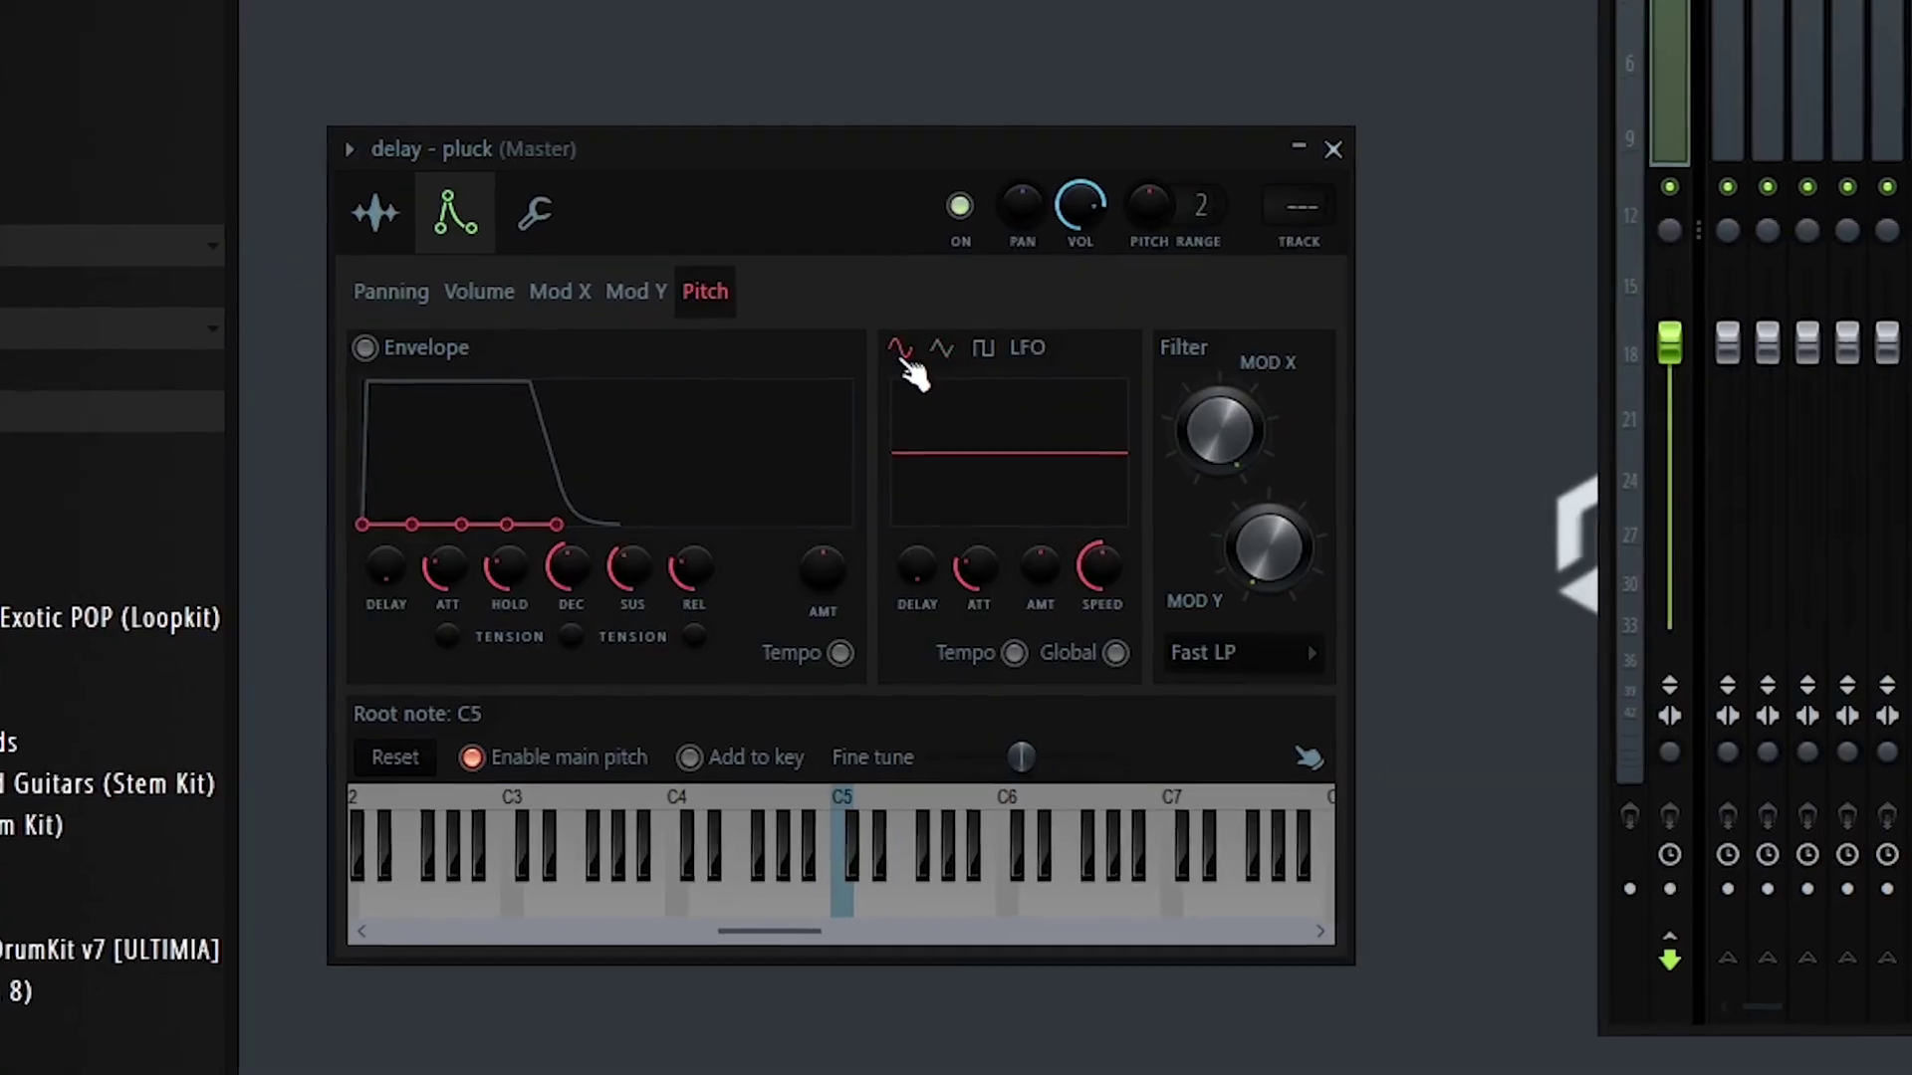
click(1033, 328)
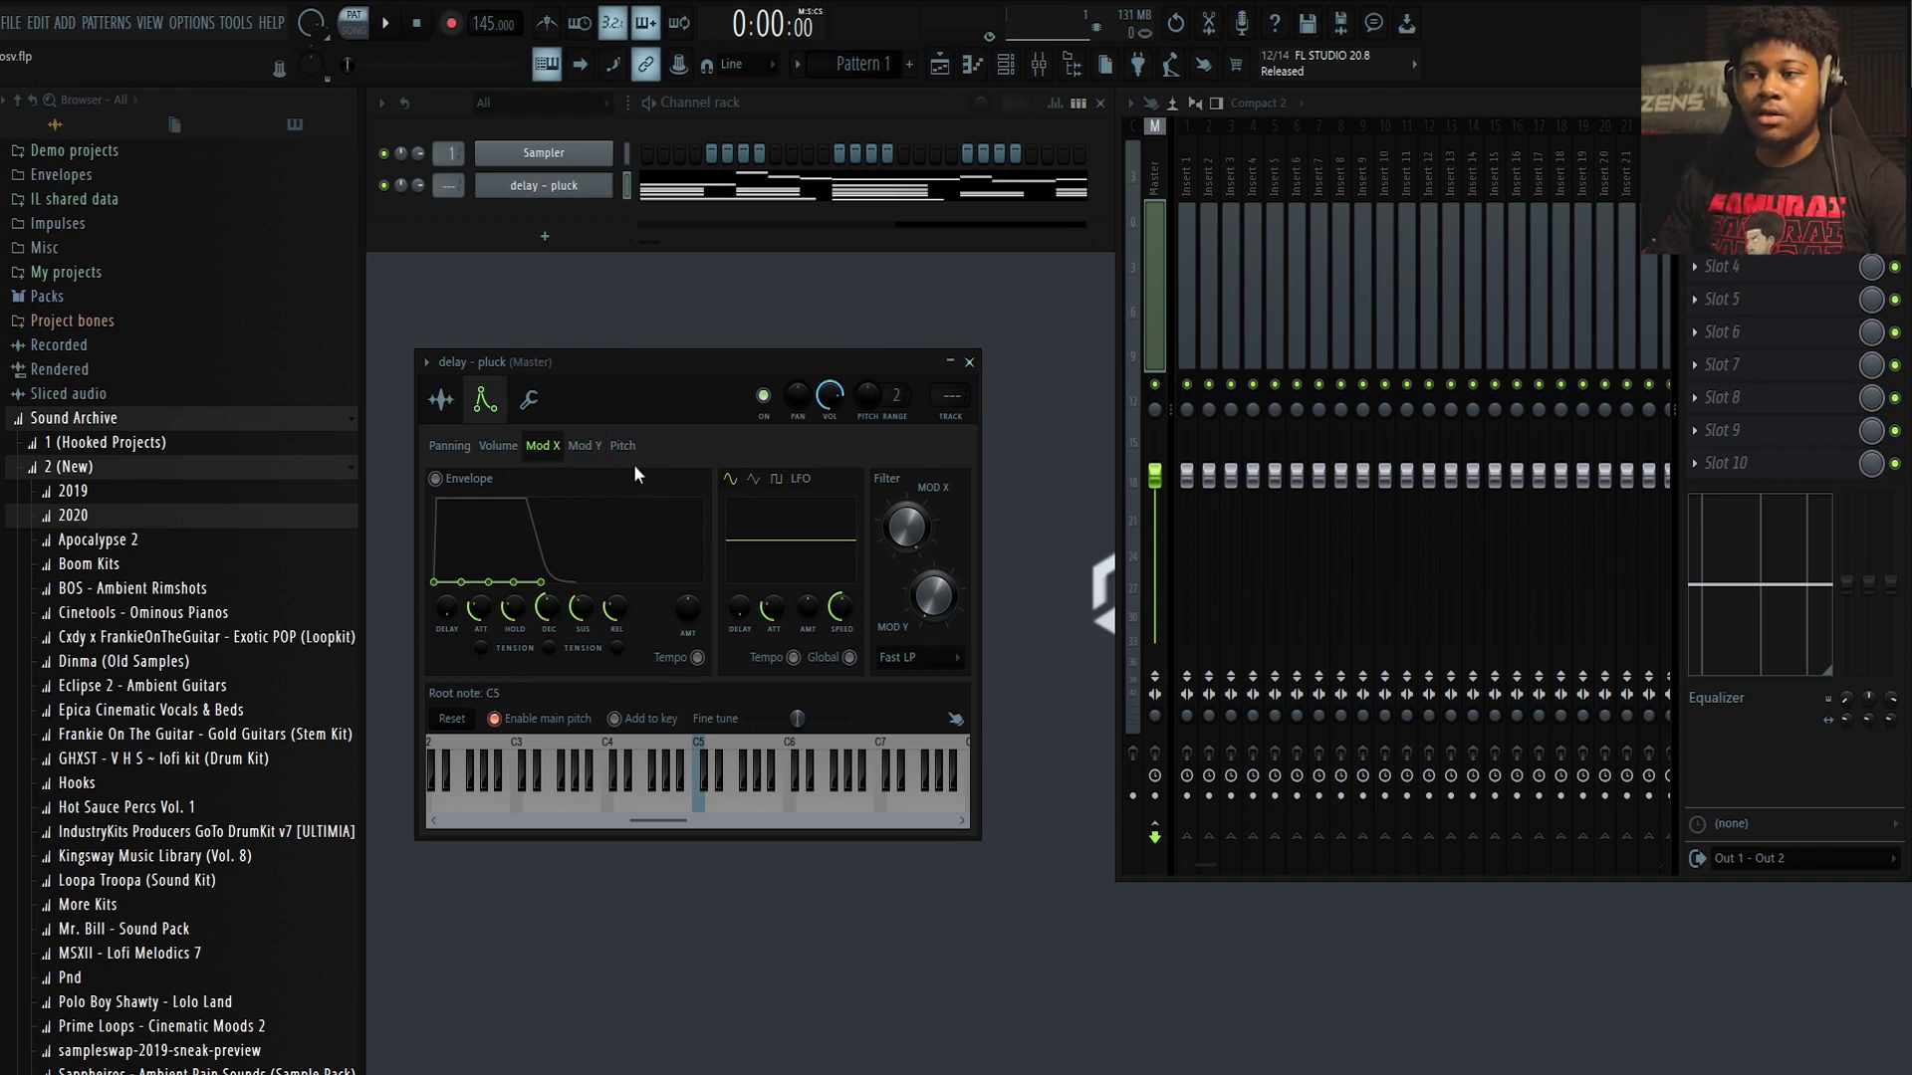
click(587, 453)
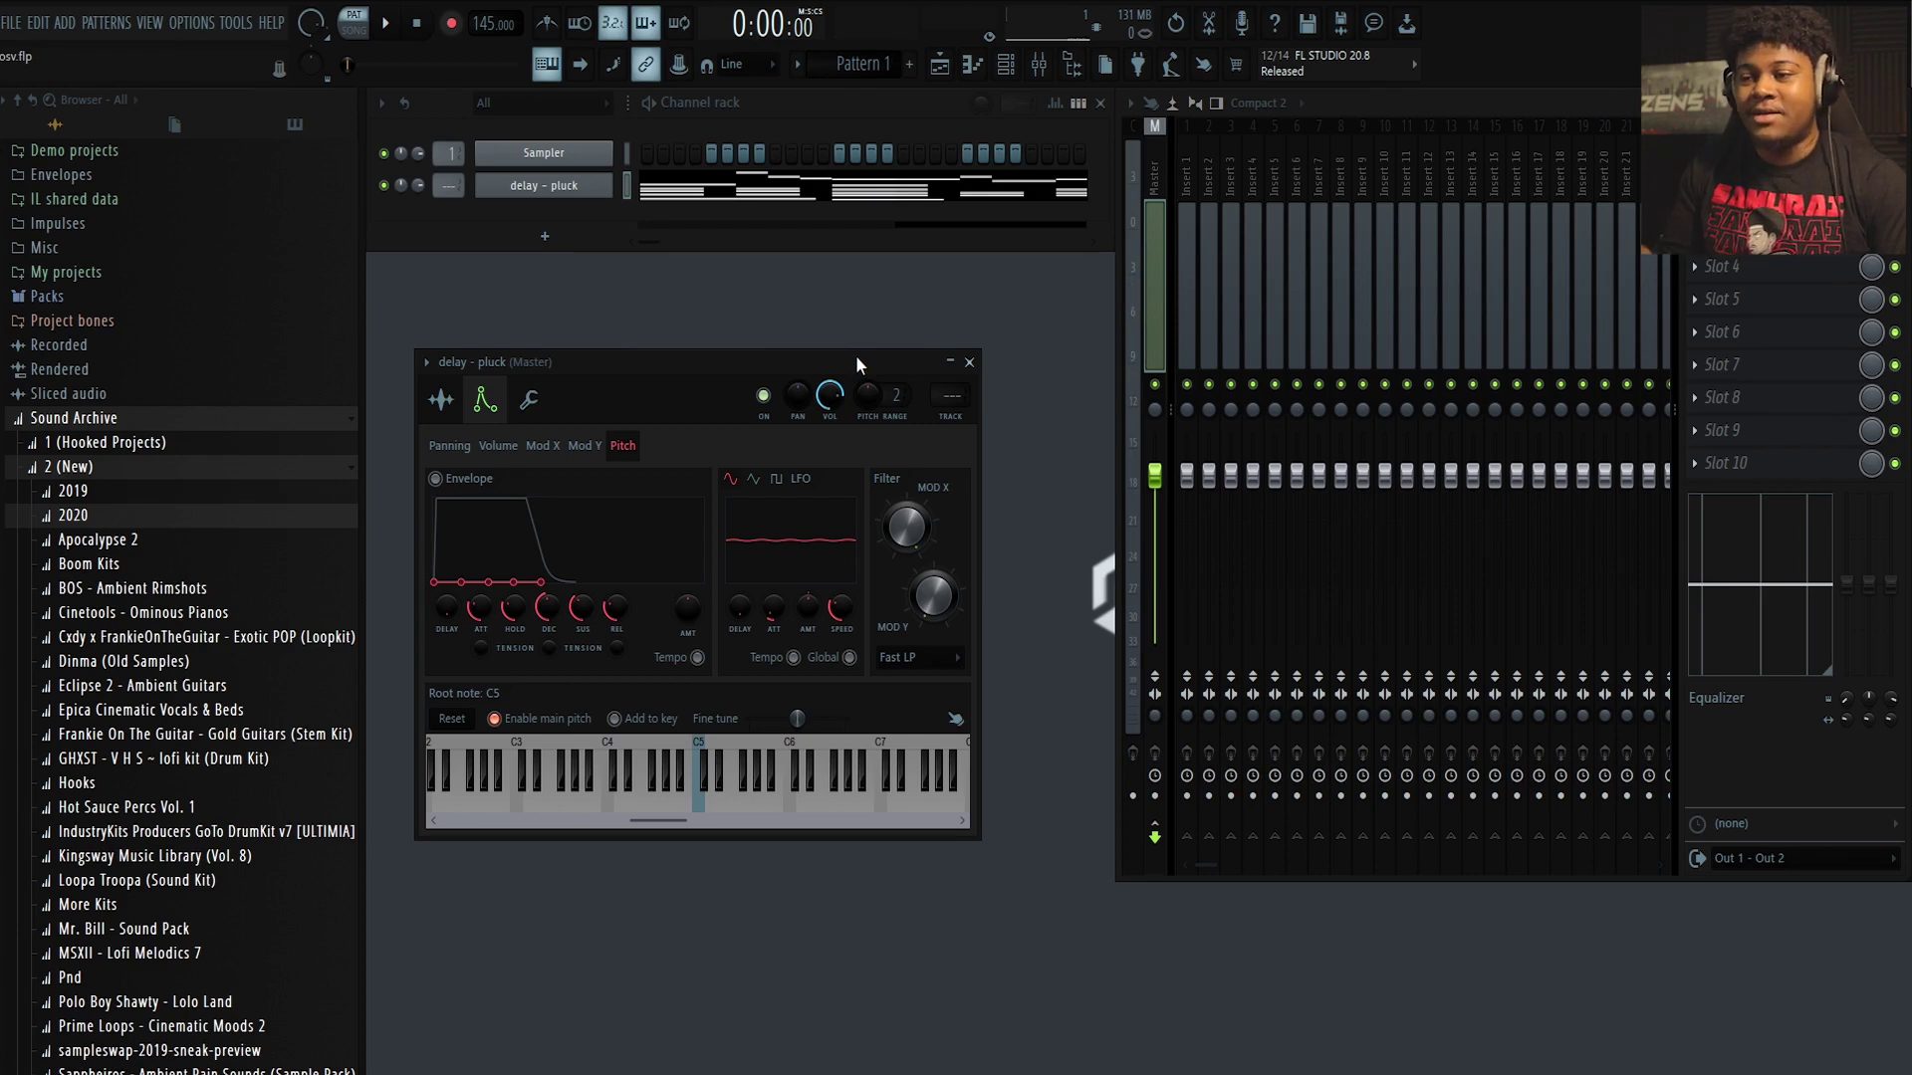
drag(857, 356, 928, 284)
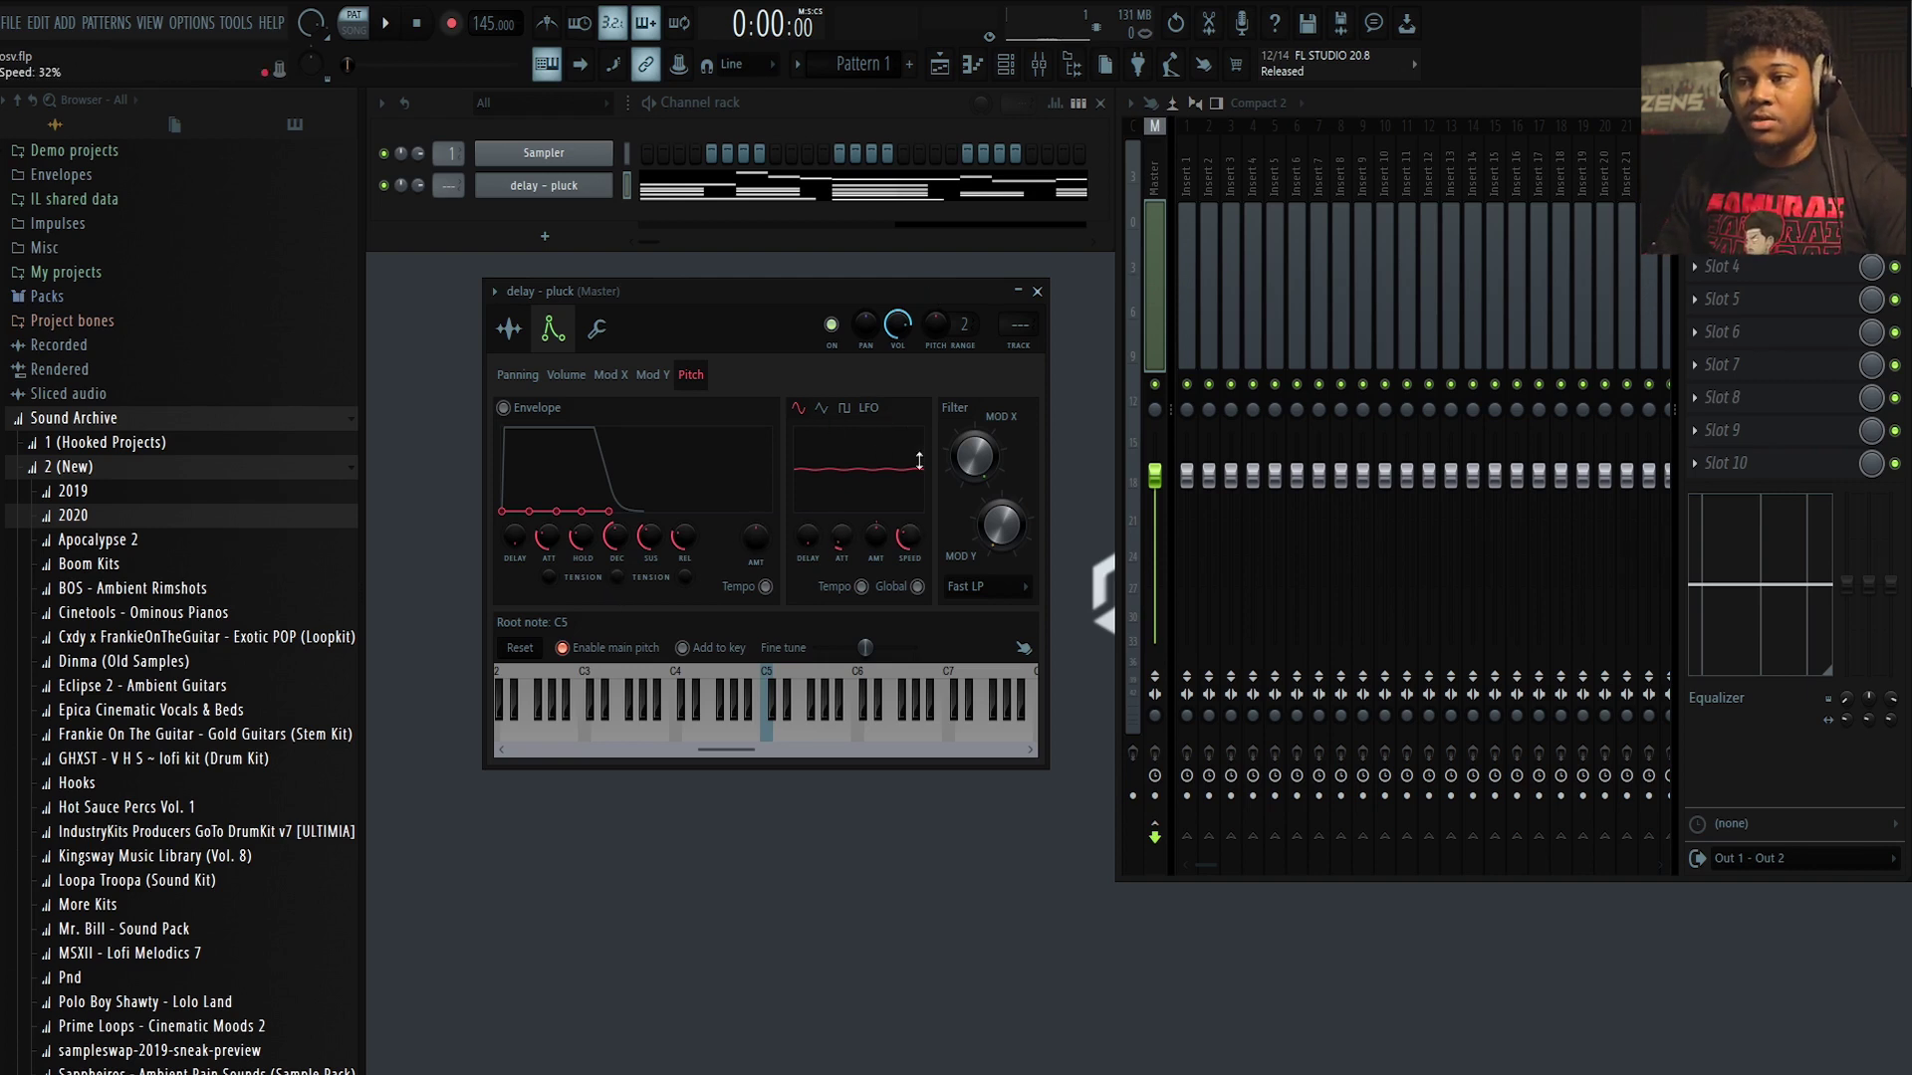
click(649, 378)
click(565, 376)
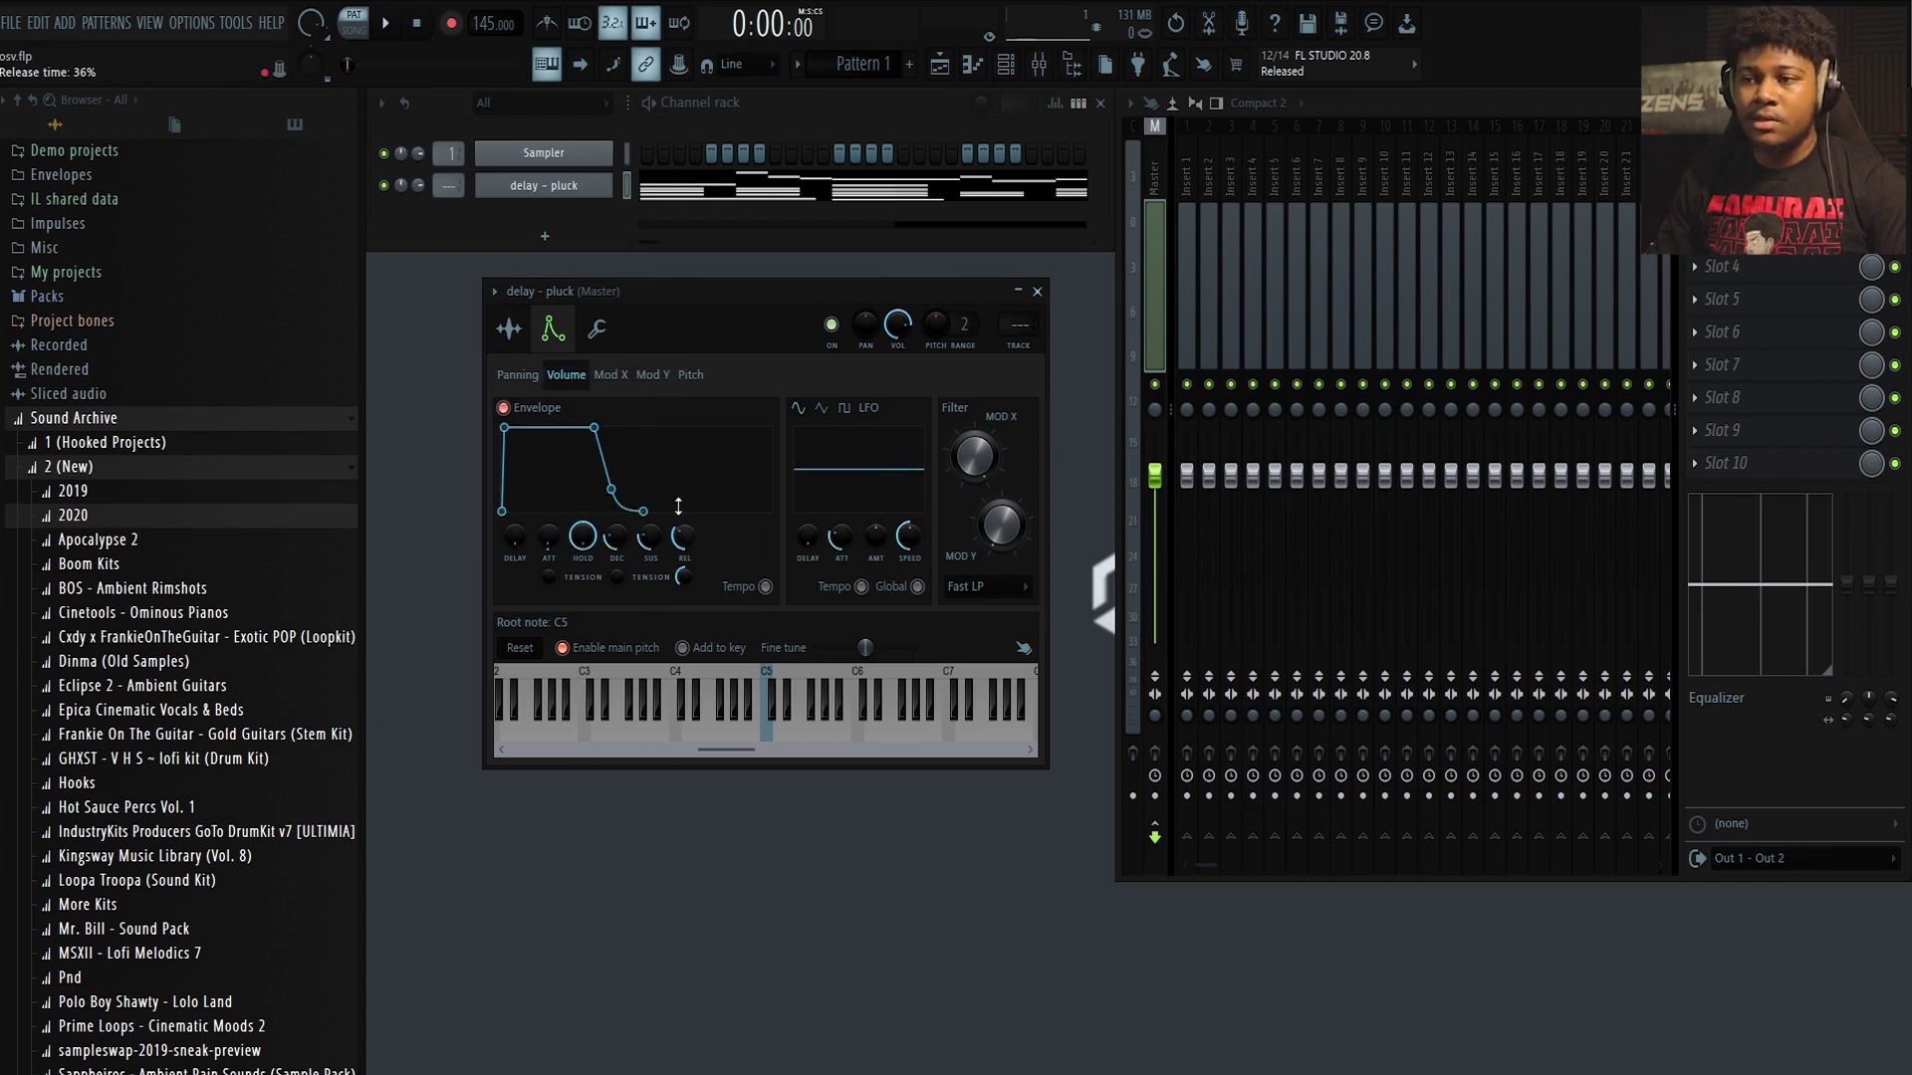
click(691, 376)
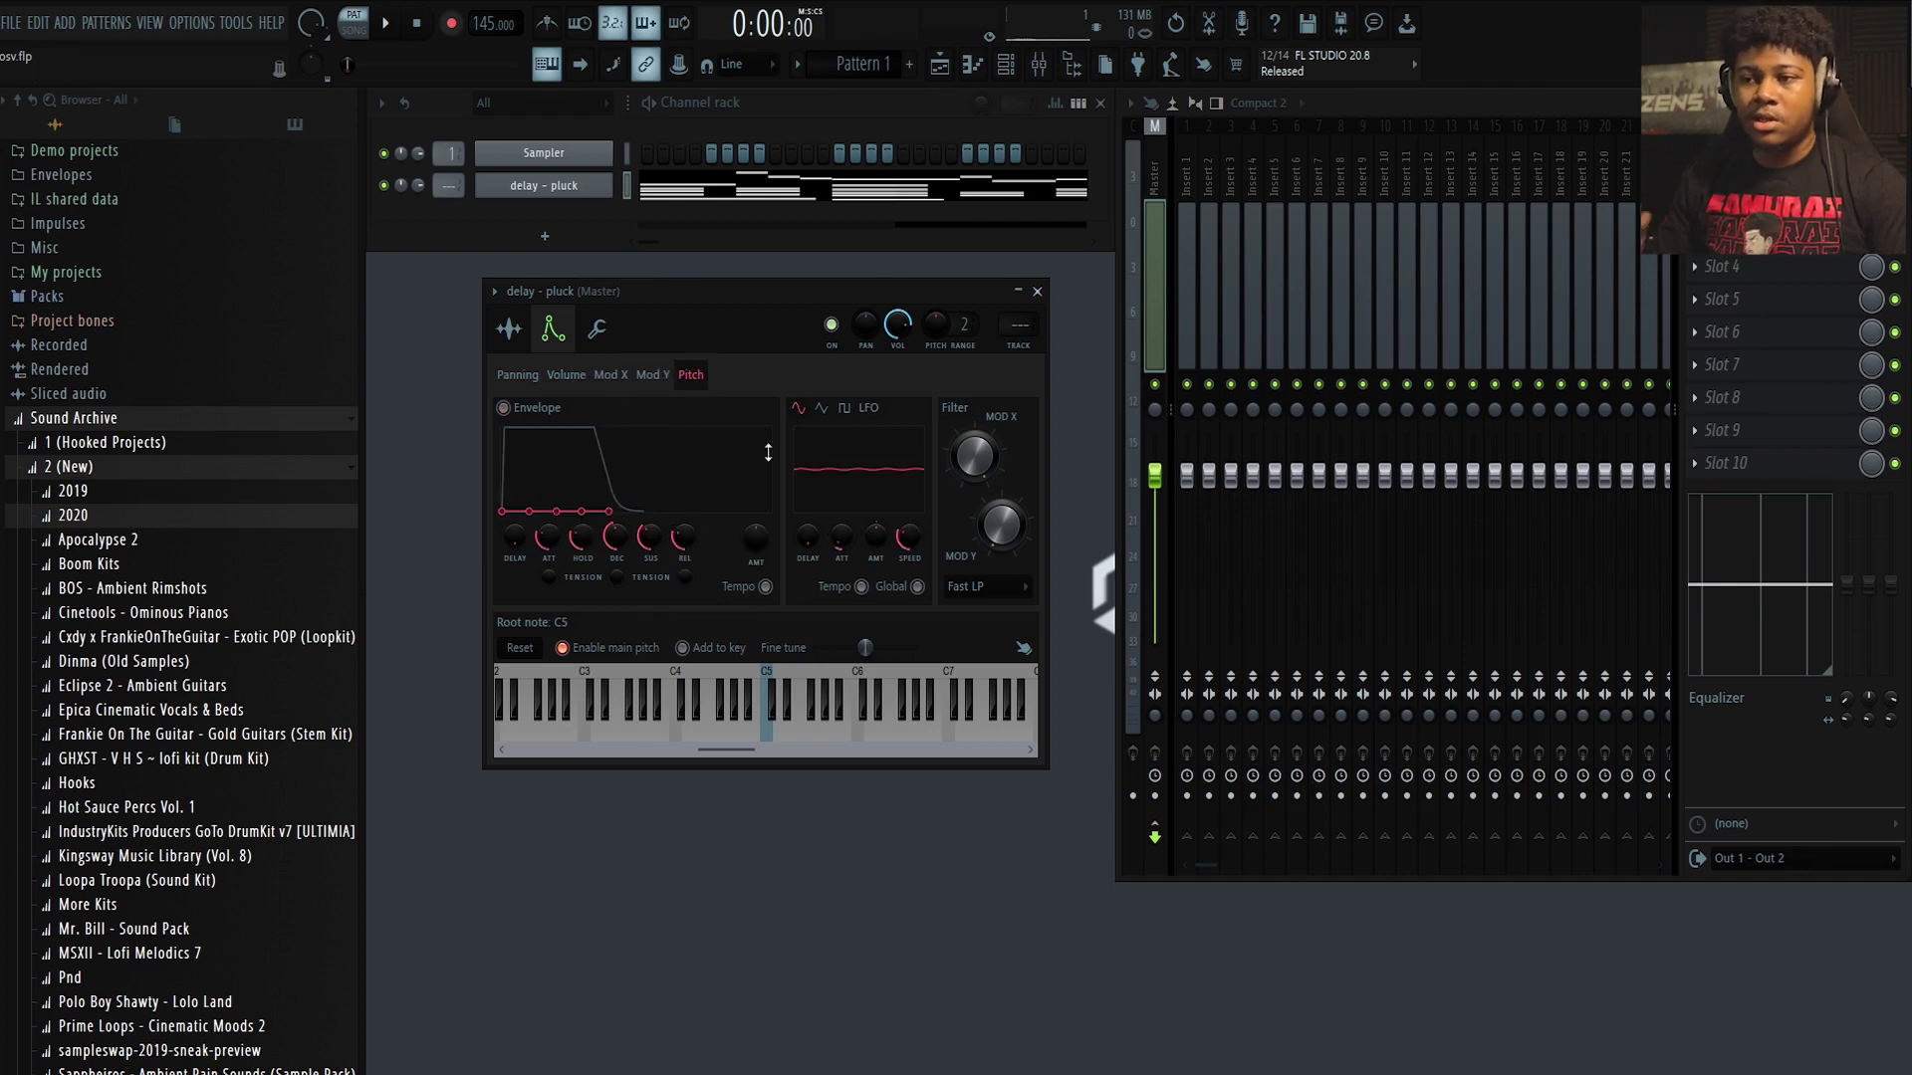
Apply a panning LFO to the delay - pluck channel by raising its amount, shortening its attack and making it global
click(517, 375)
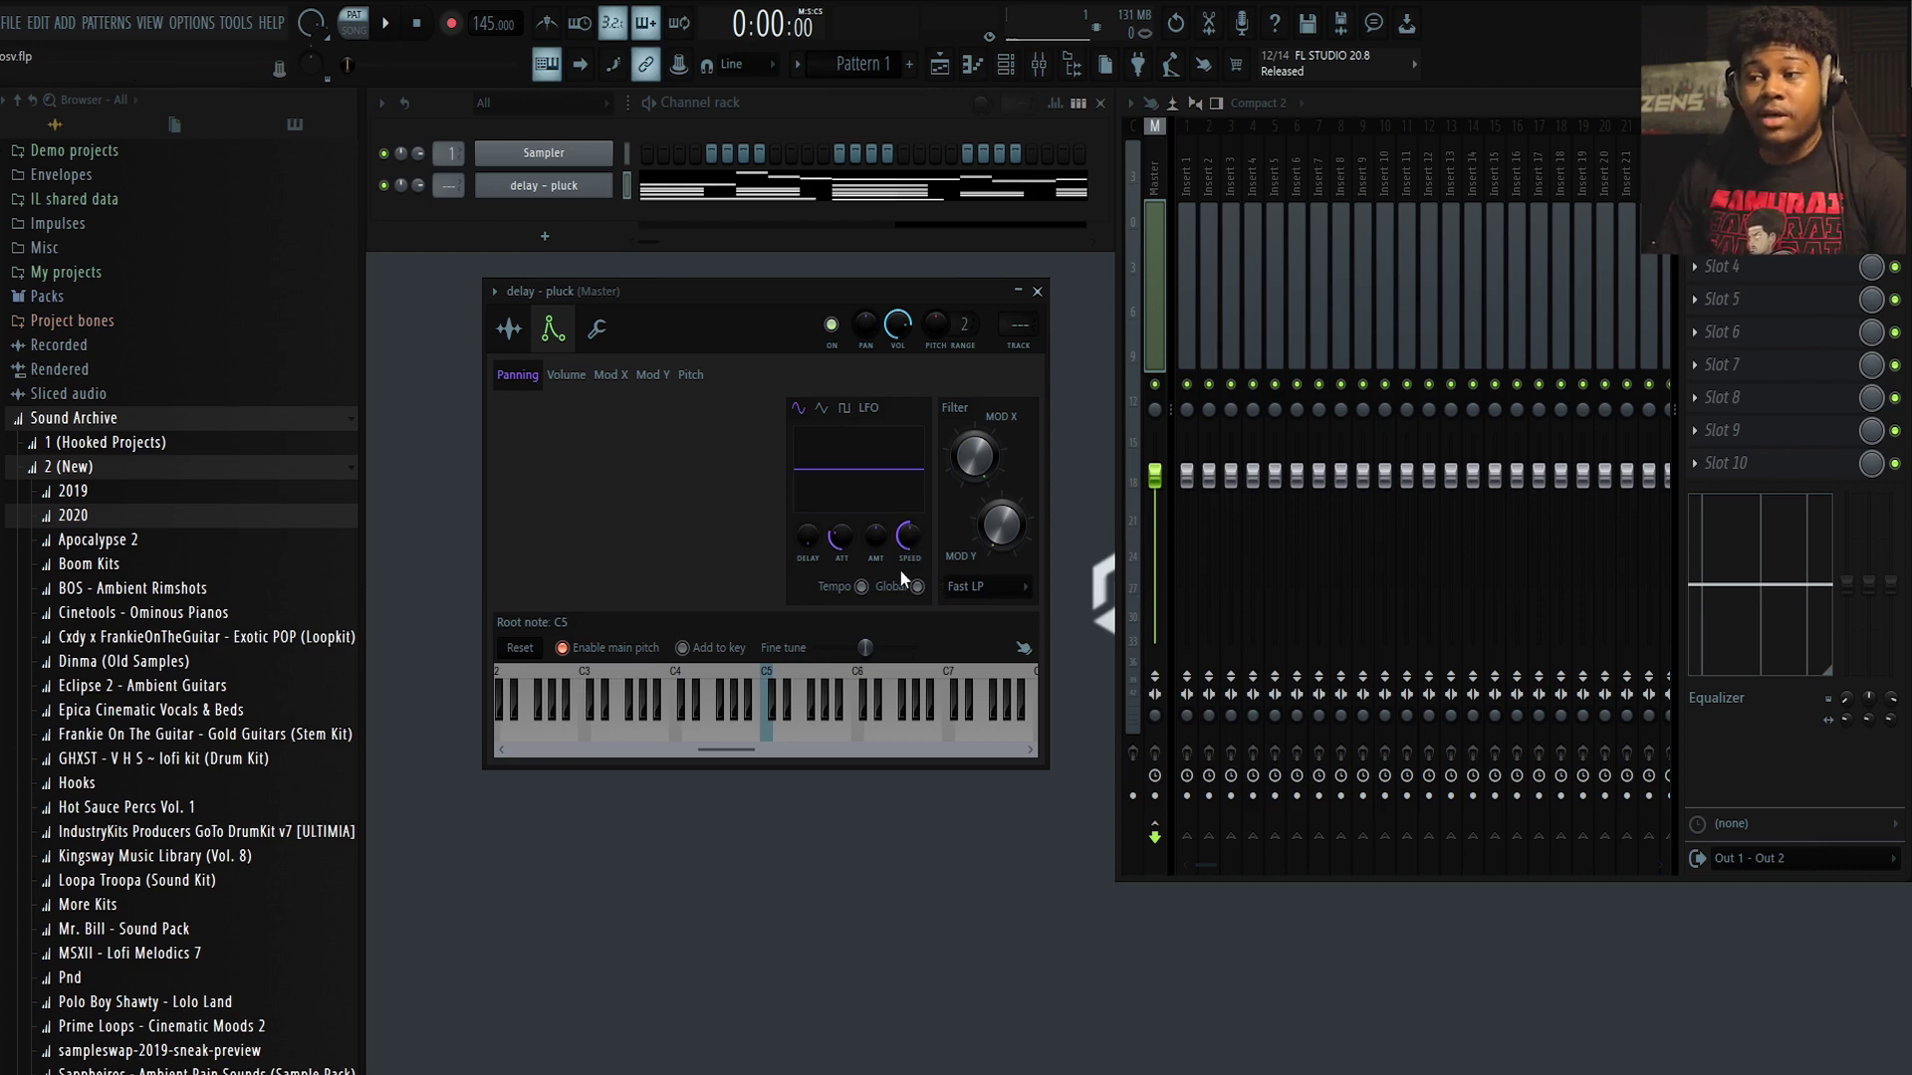
drag(875, 539, 878, 532)
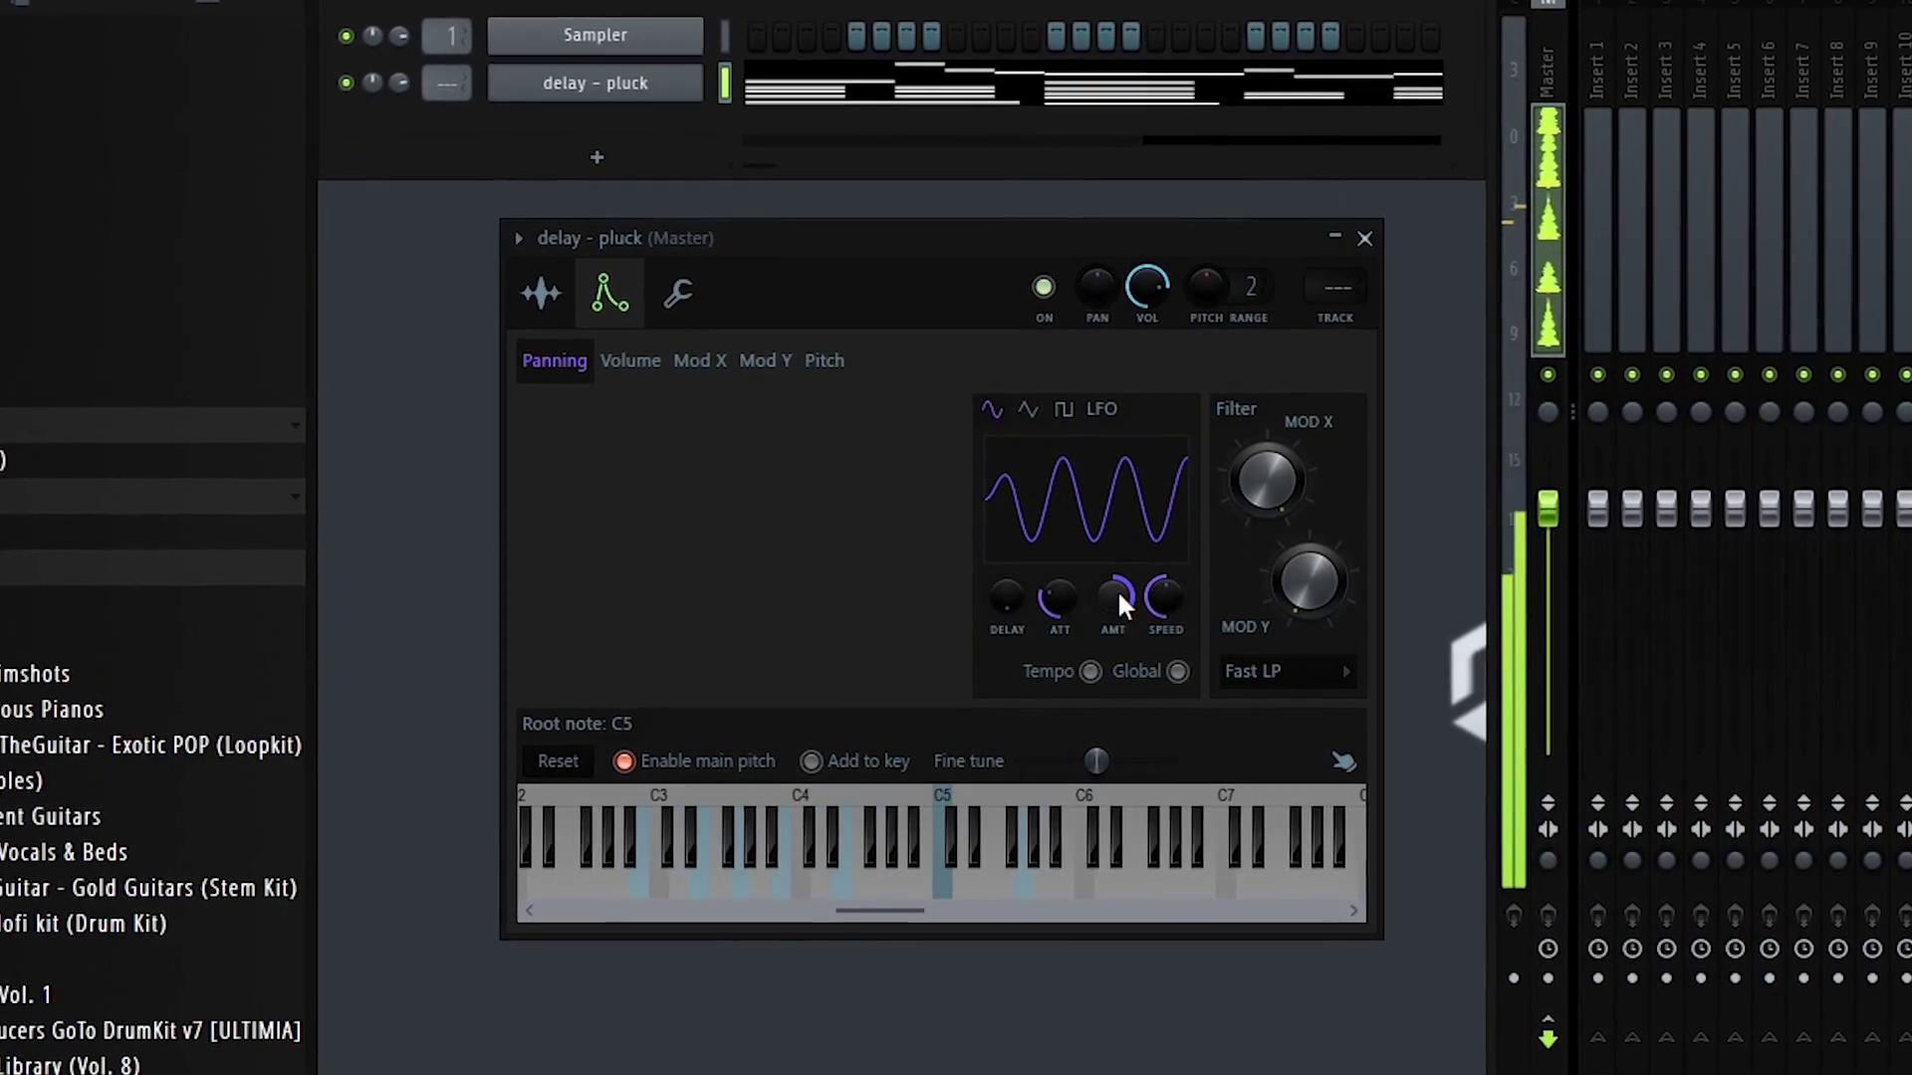
drag(1119, 596, 1062, 609)
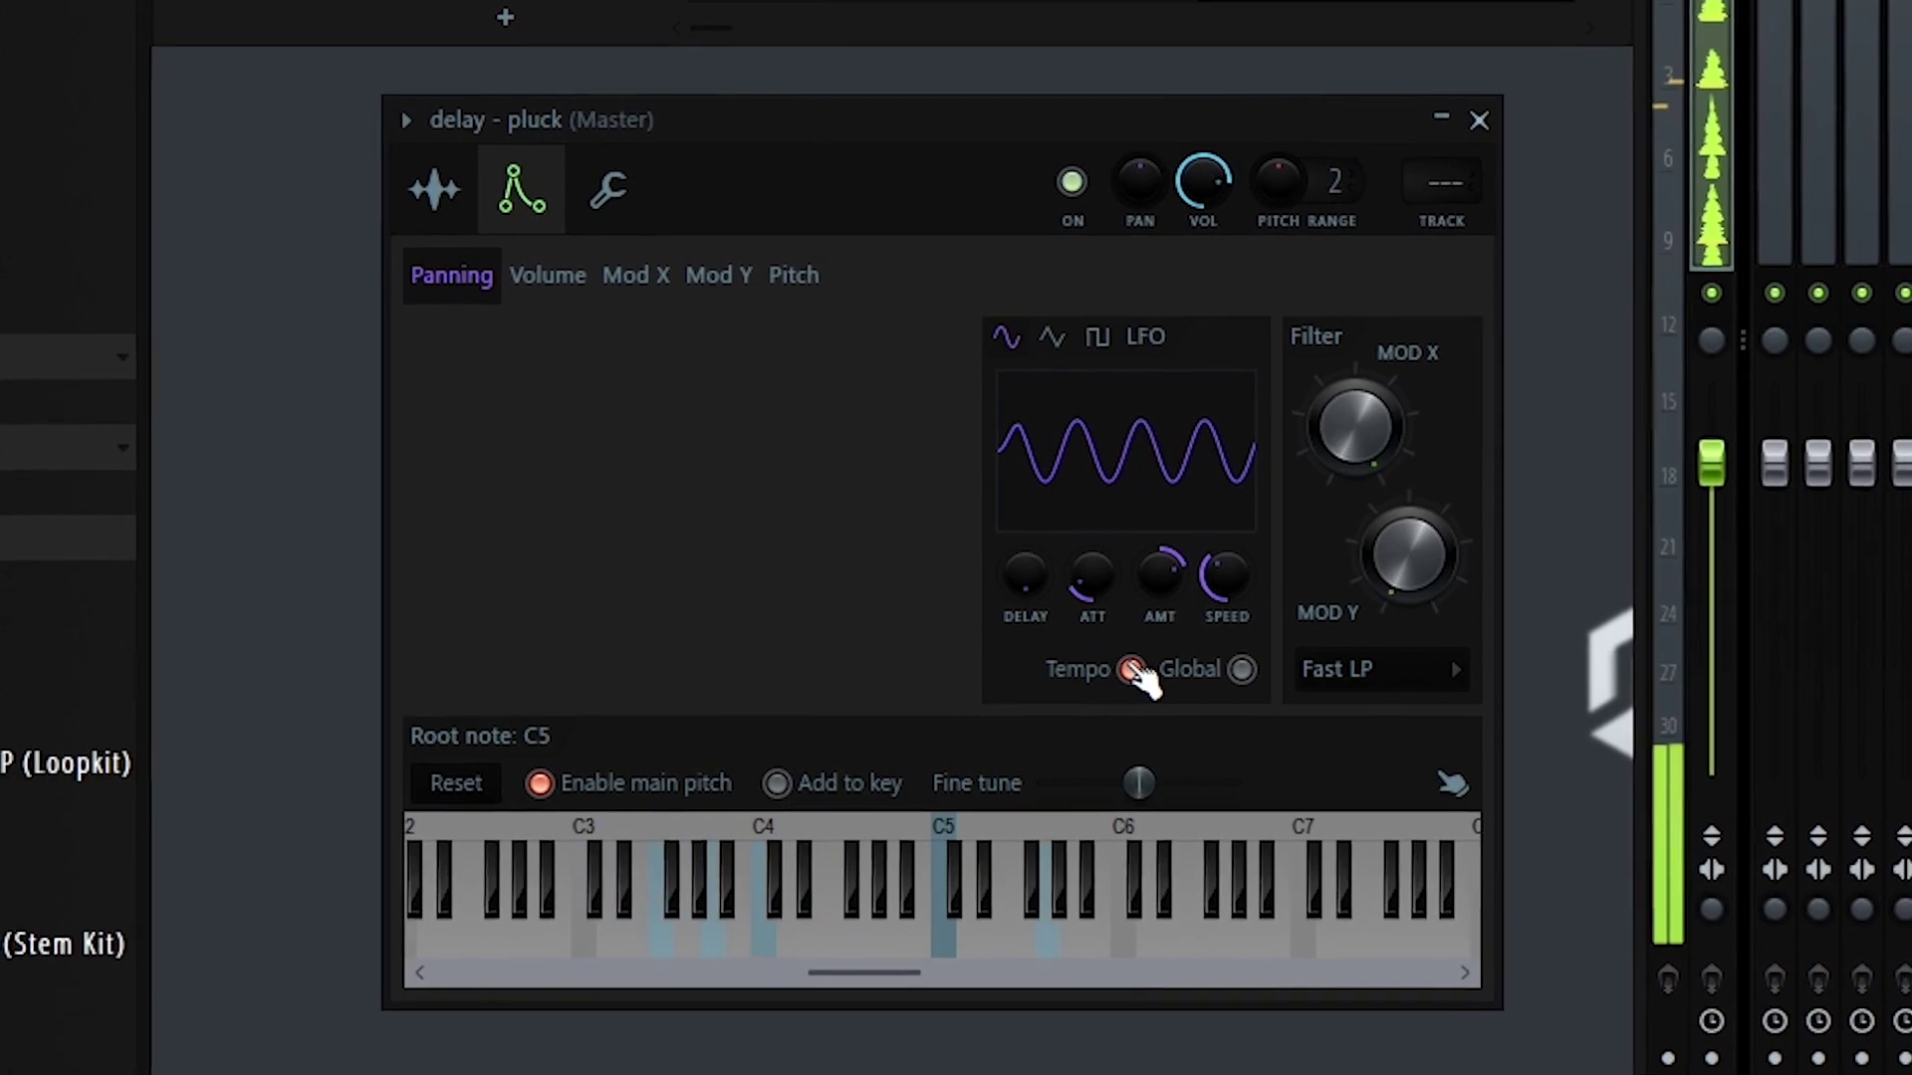
click(1249, 669)
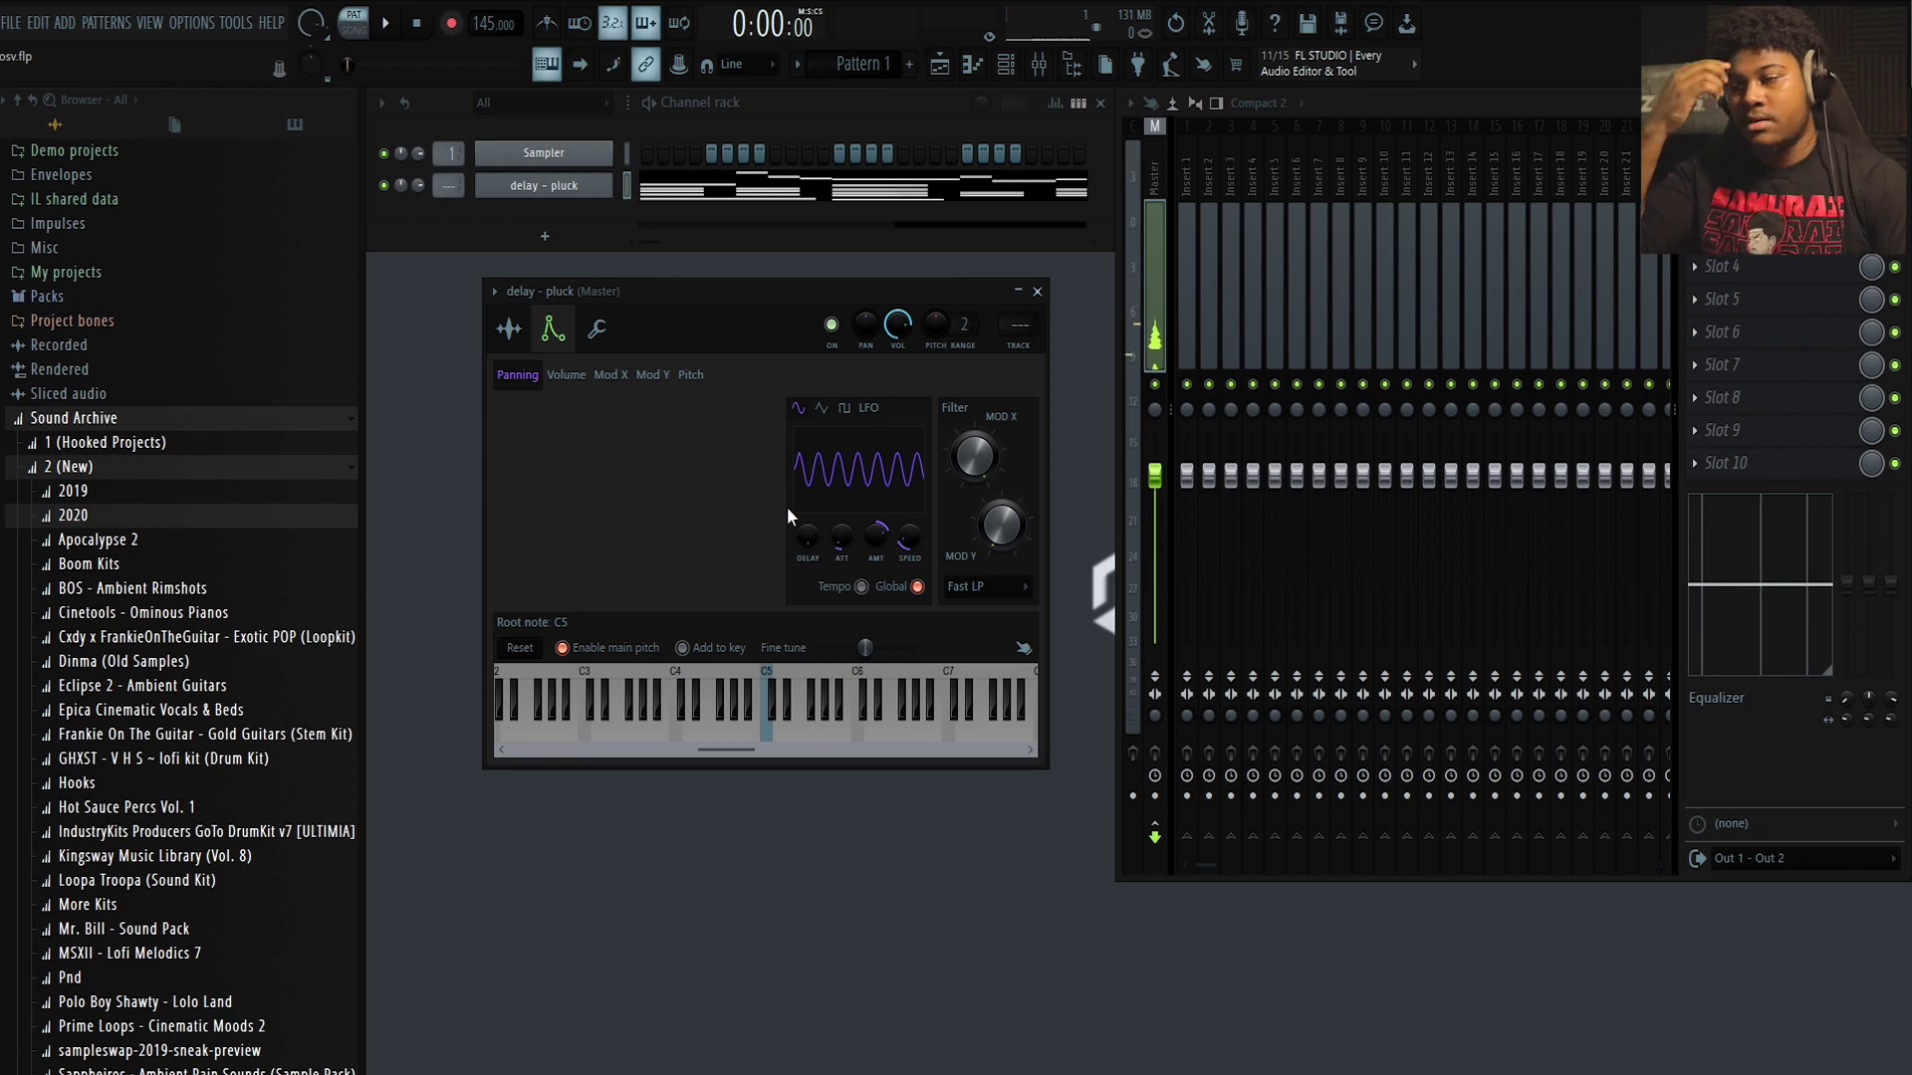
Leave the delay - pluck channel settings and adjust the Master mixer track's stereo separation
click(562, 376)
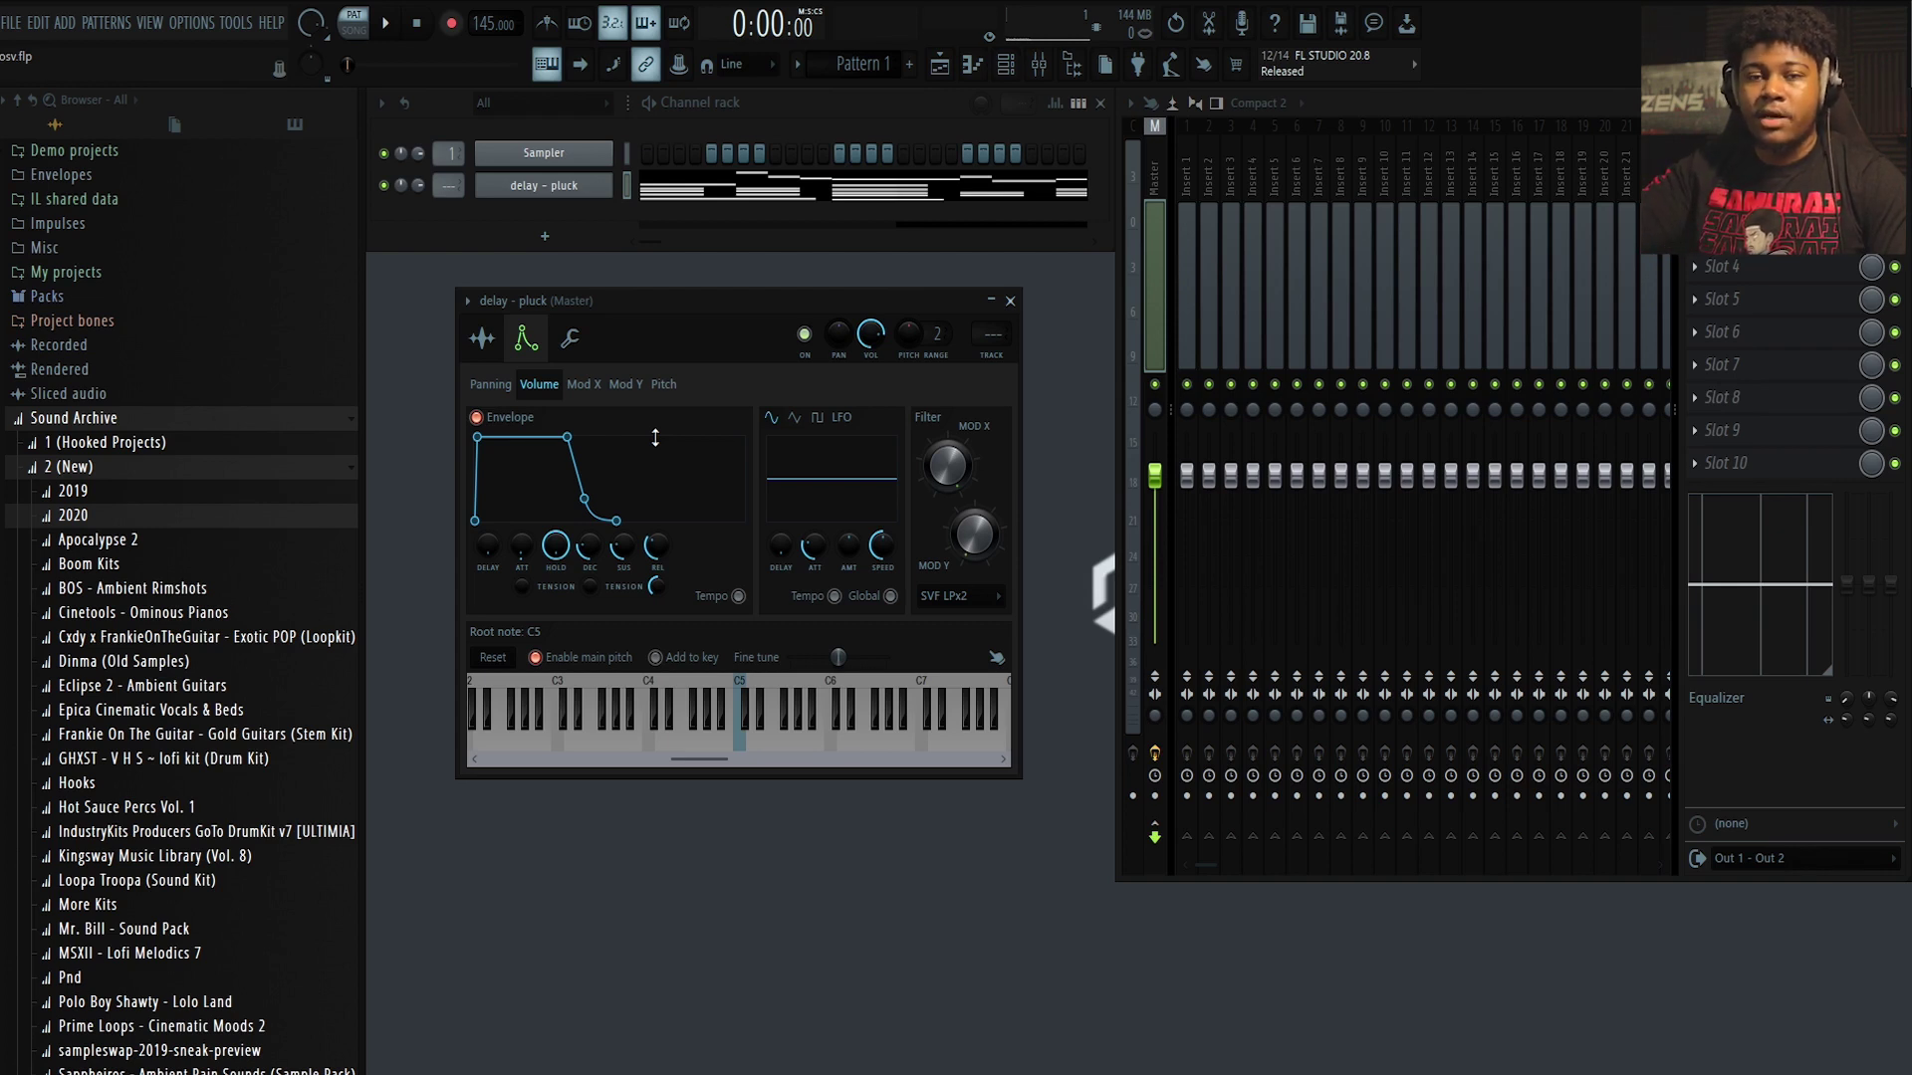
drag(801, 307, 804, 354)
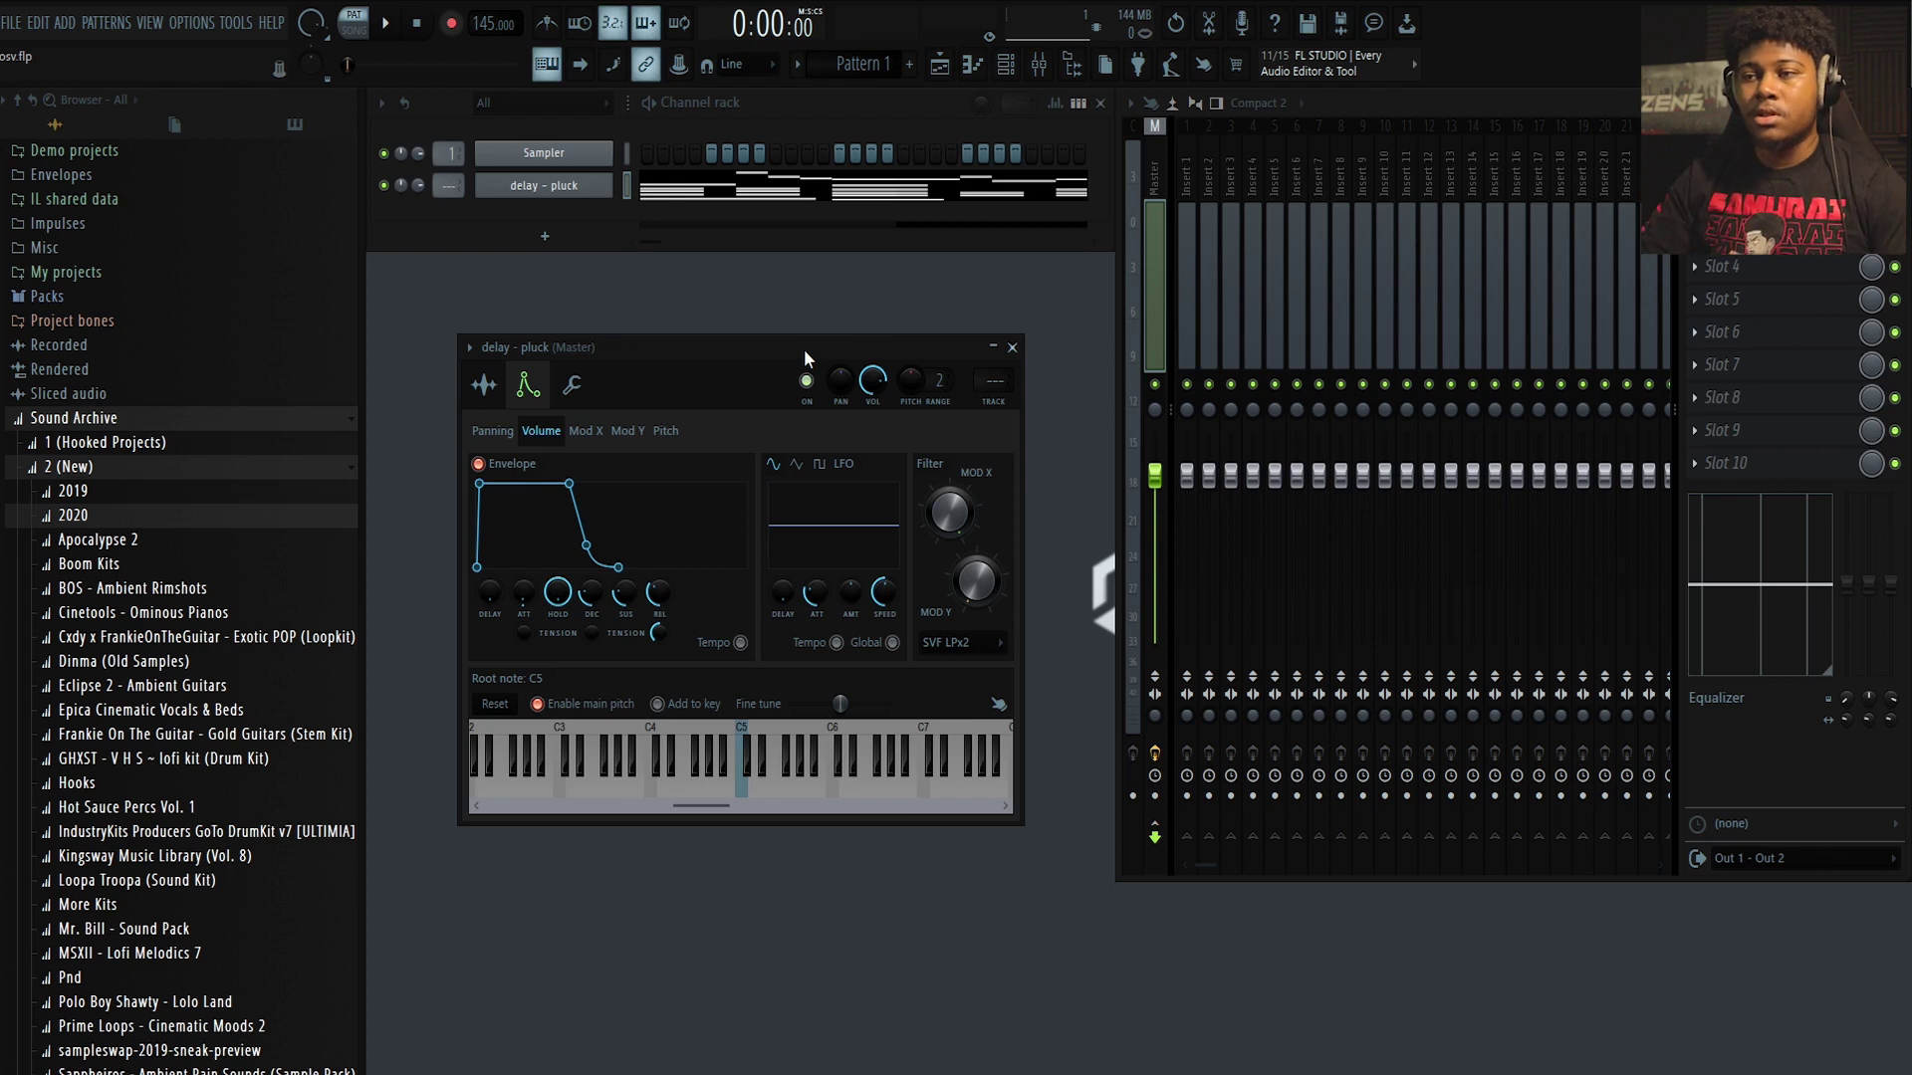
key(Escape)
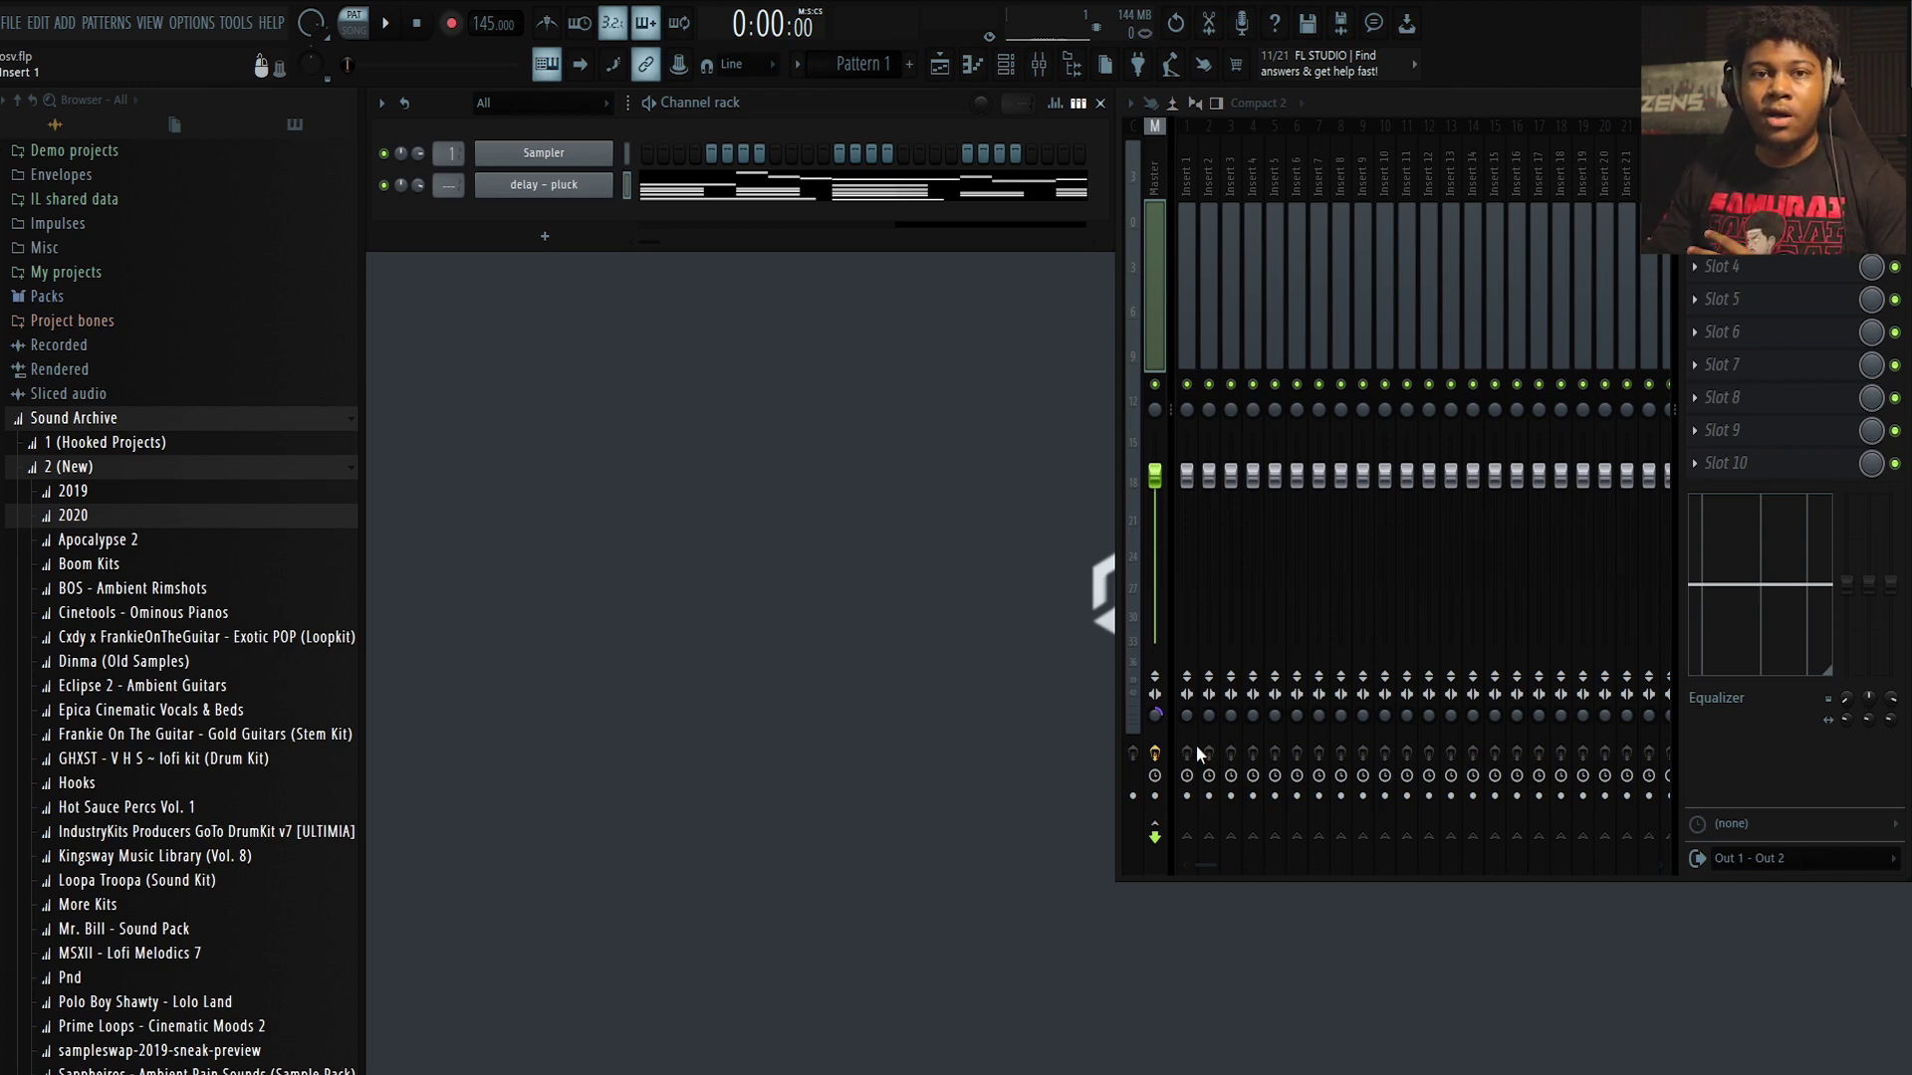
mouse_move(1155, 715)
mouse_down()
mouse_move(1155, 681)
mouse_move(1158, 724)
mouse_up()
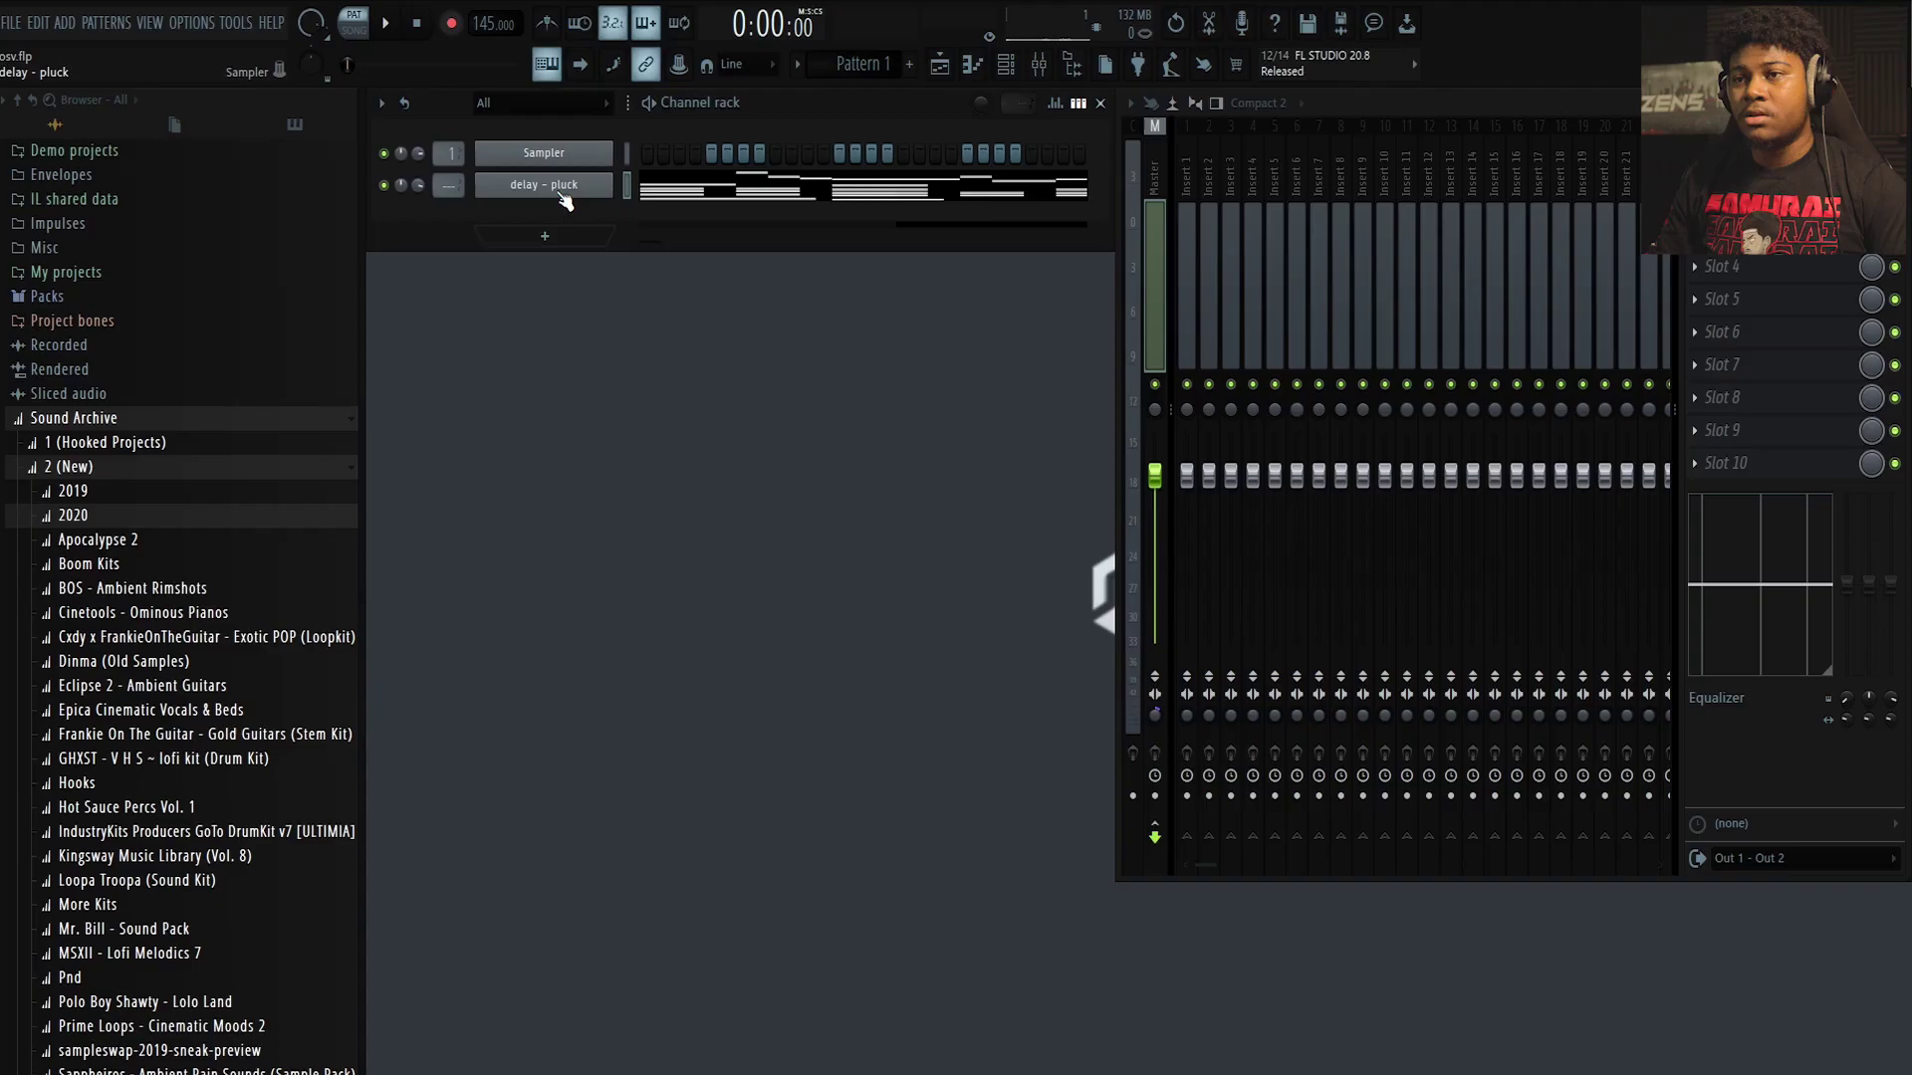
click(557, 189)
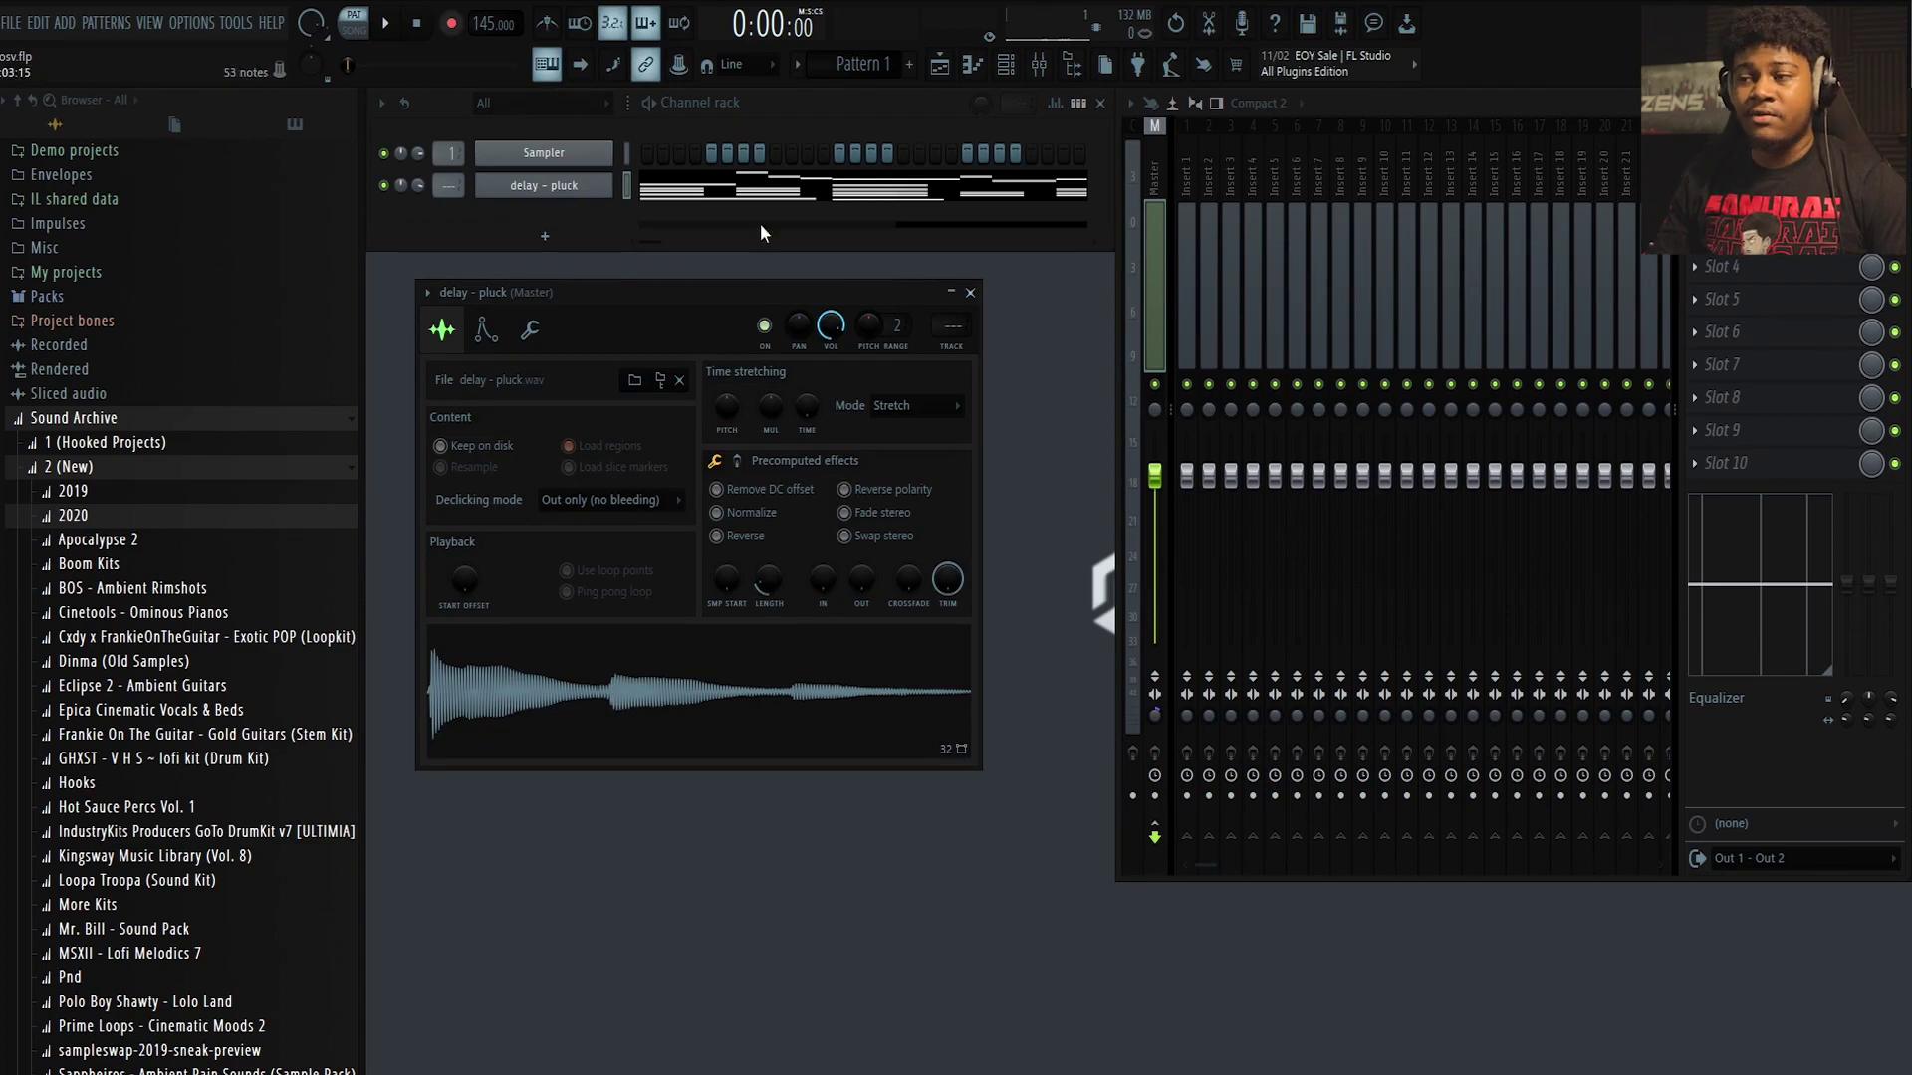
click(970, 292)
click(1185, 259)
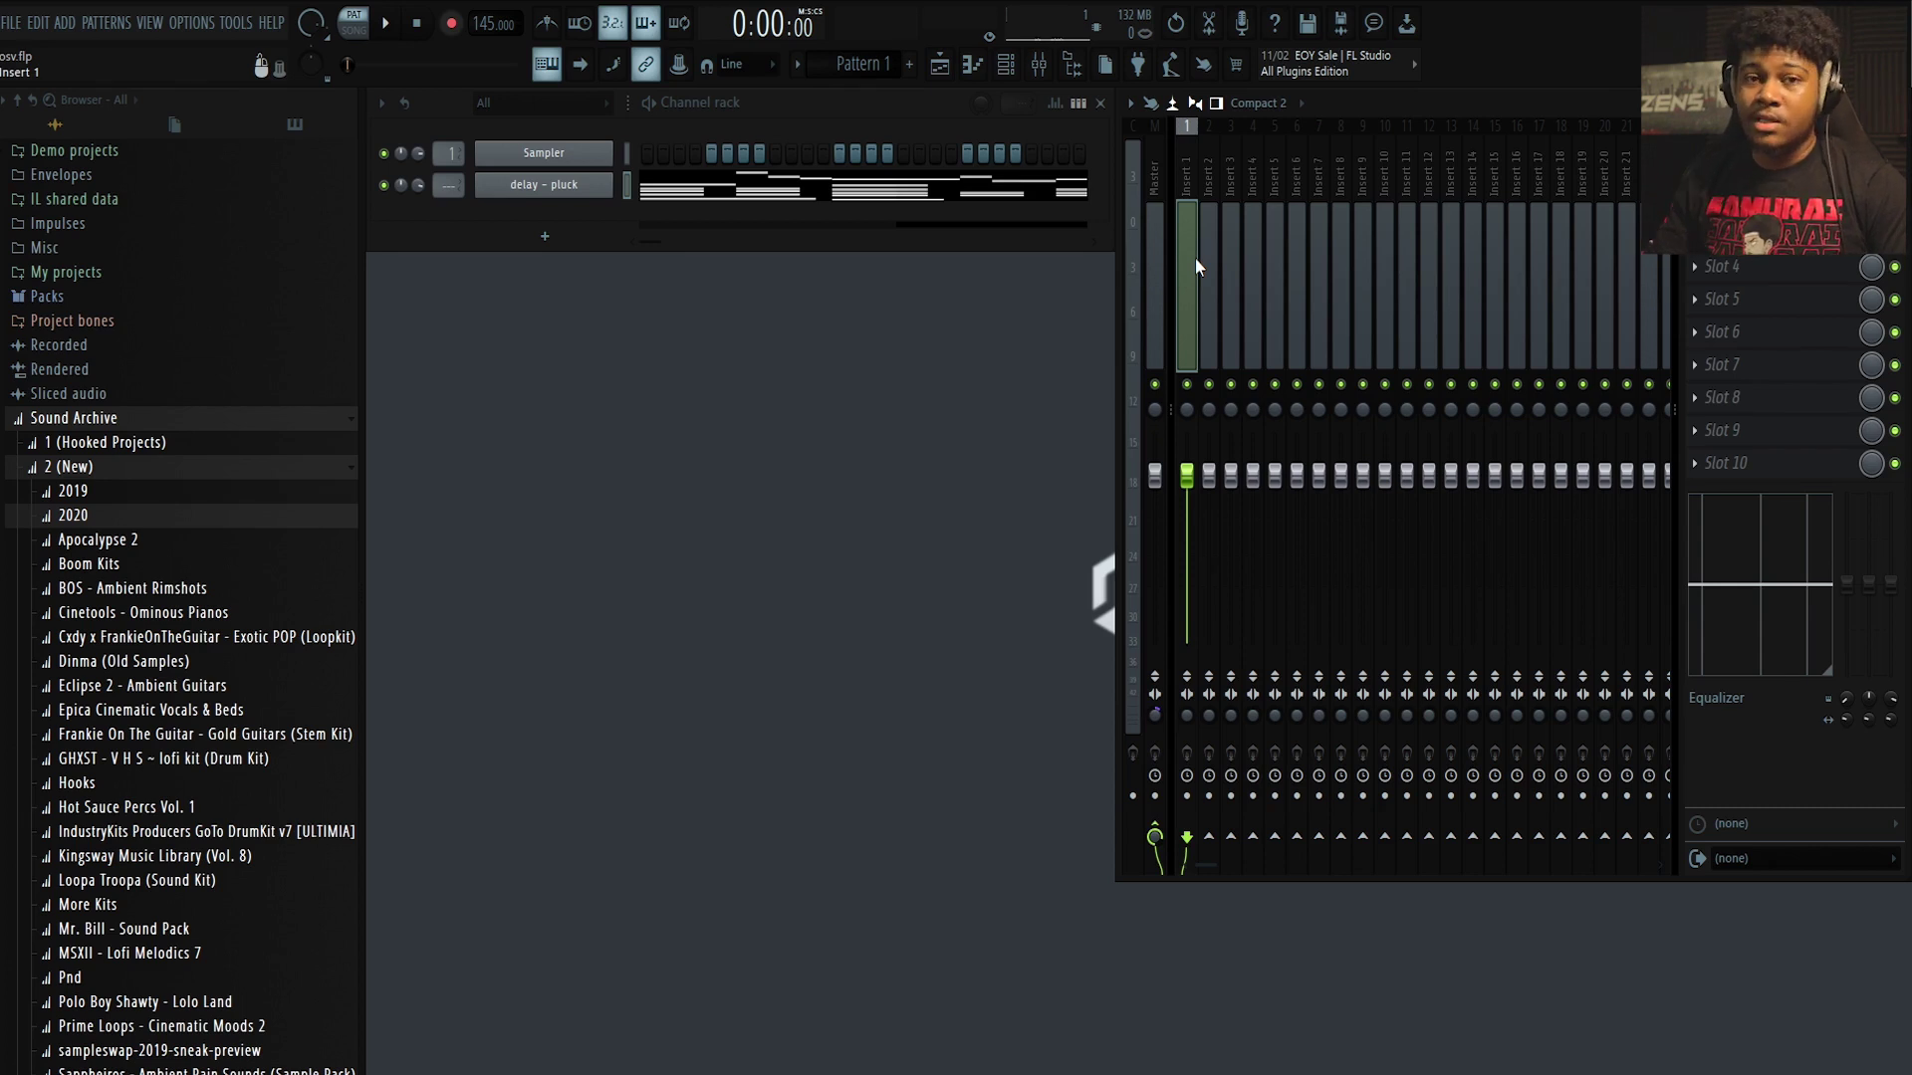
click(1722, 168)
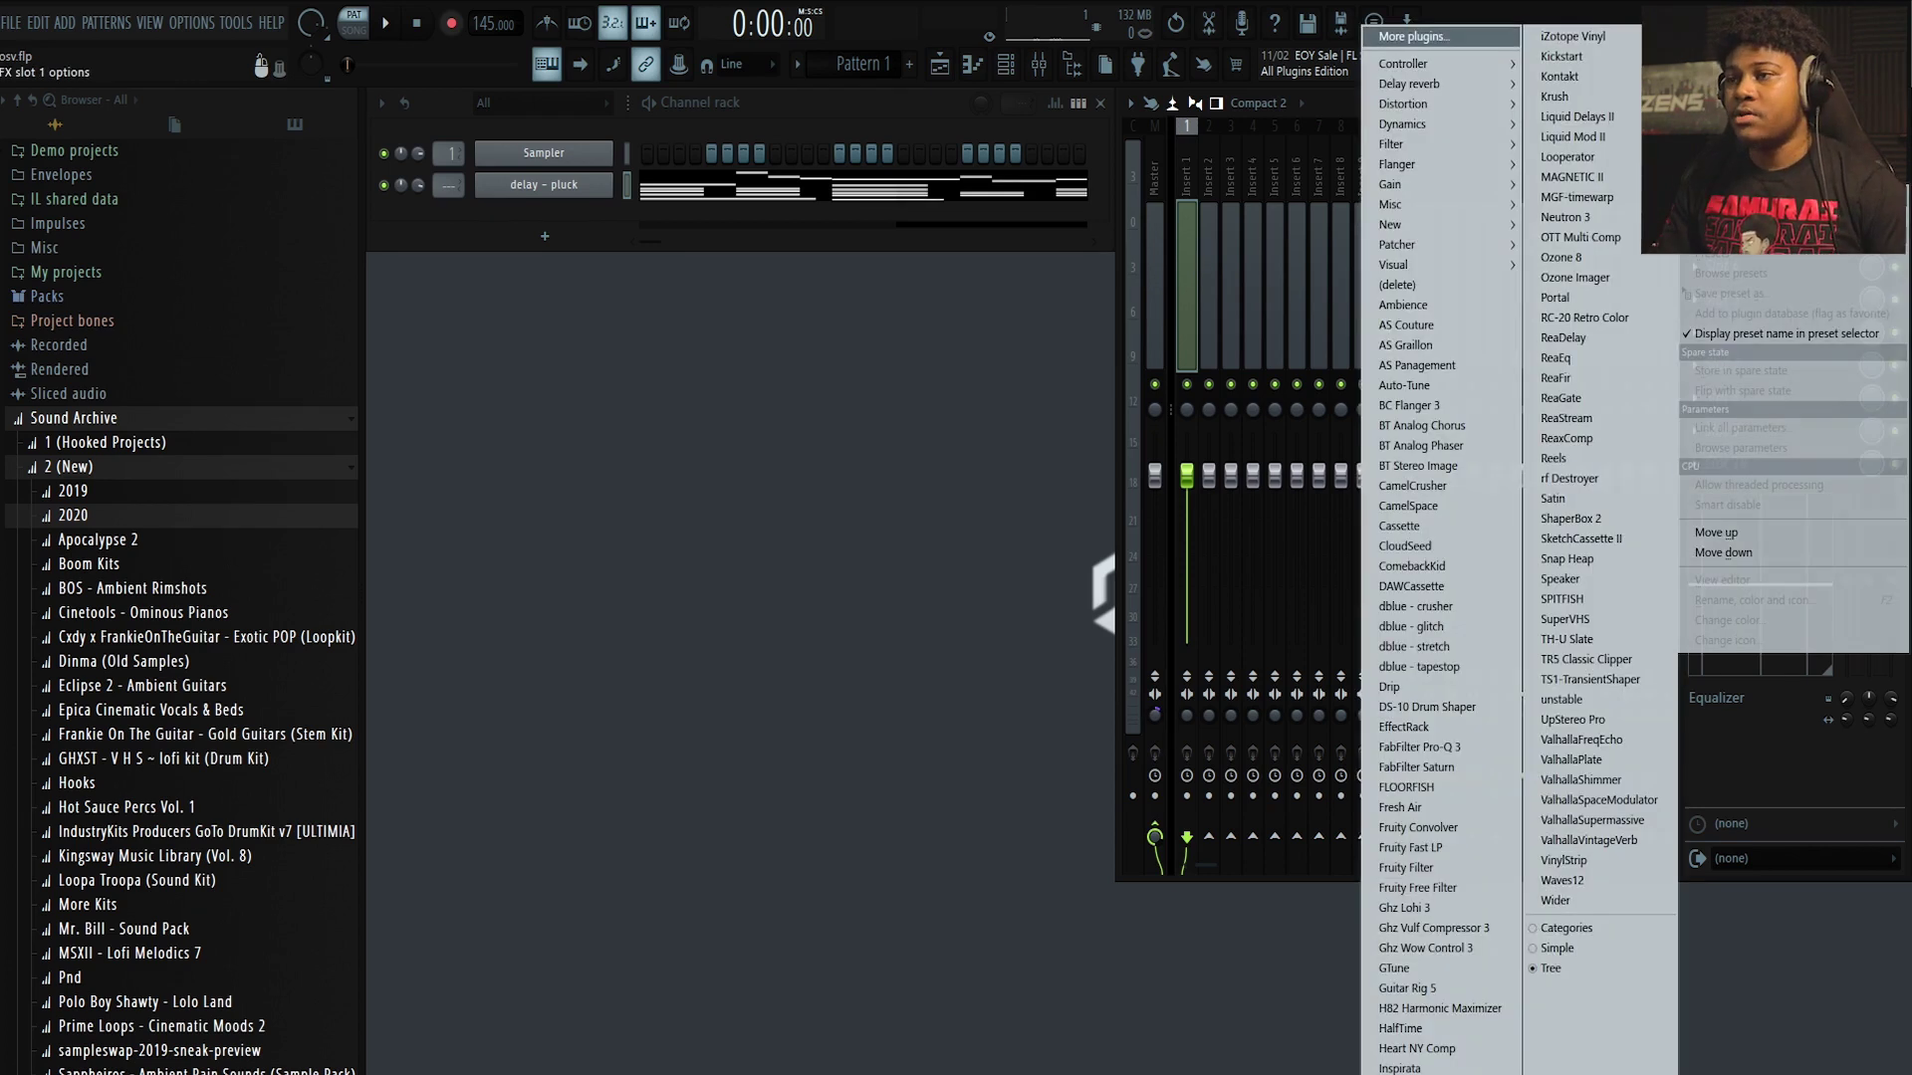
key(Escape)
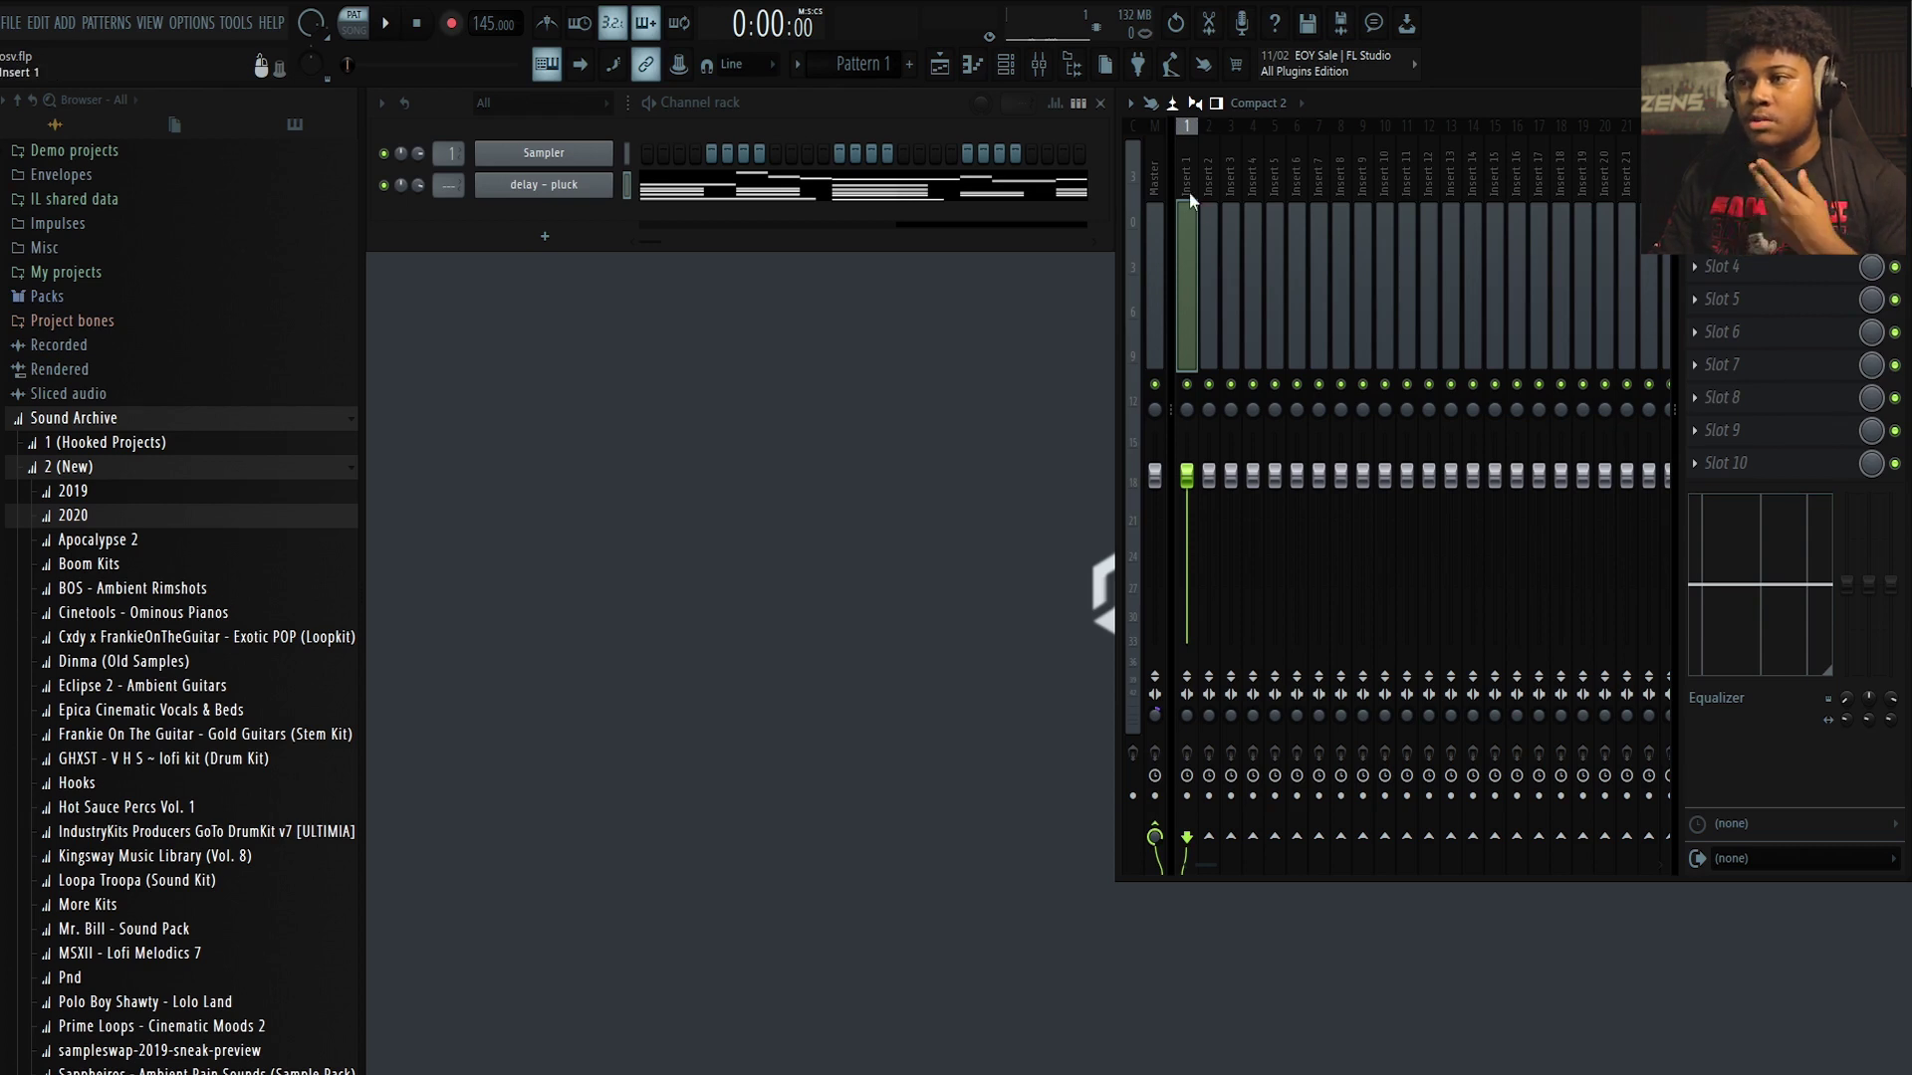
Load ValhallaVintageVerb into the first effect slot of the Master mixer track and reposition its window
click(1156, 181)
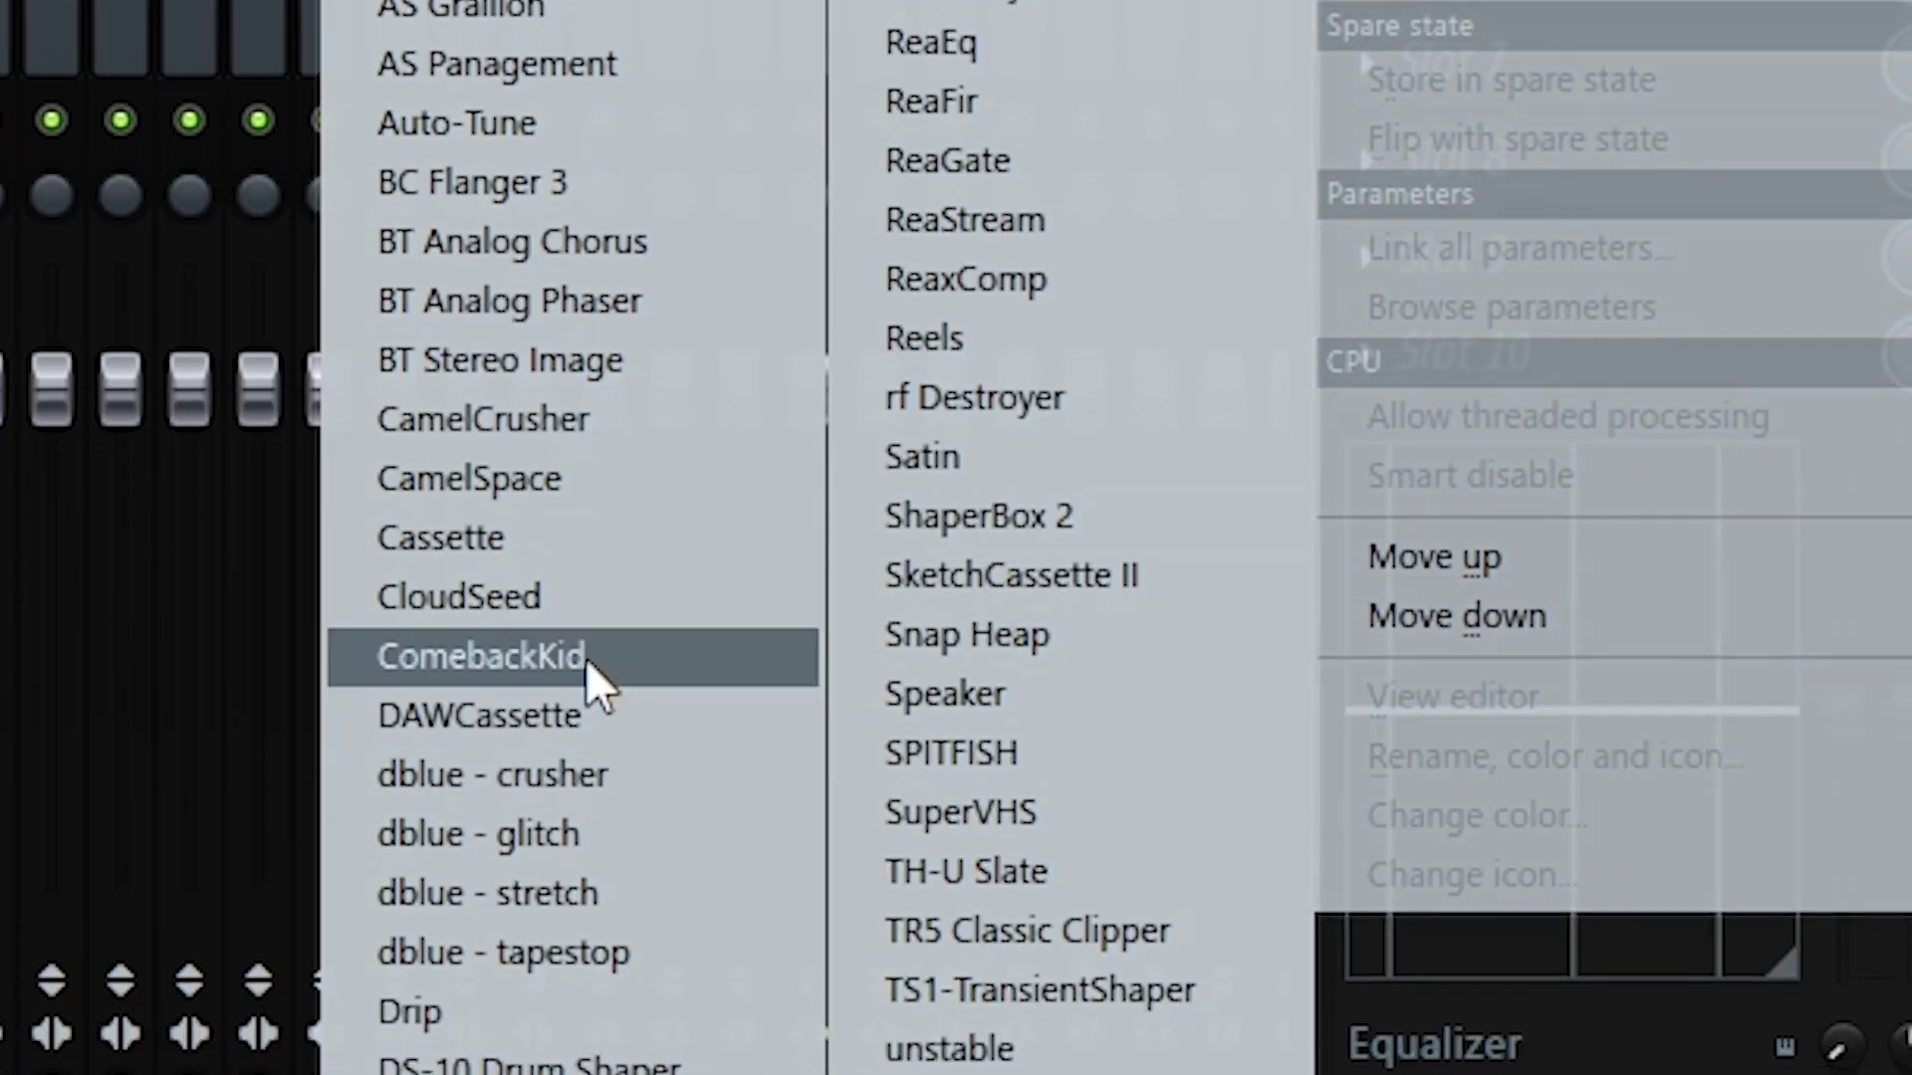
click(583, 635)
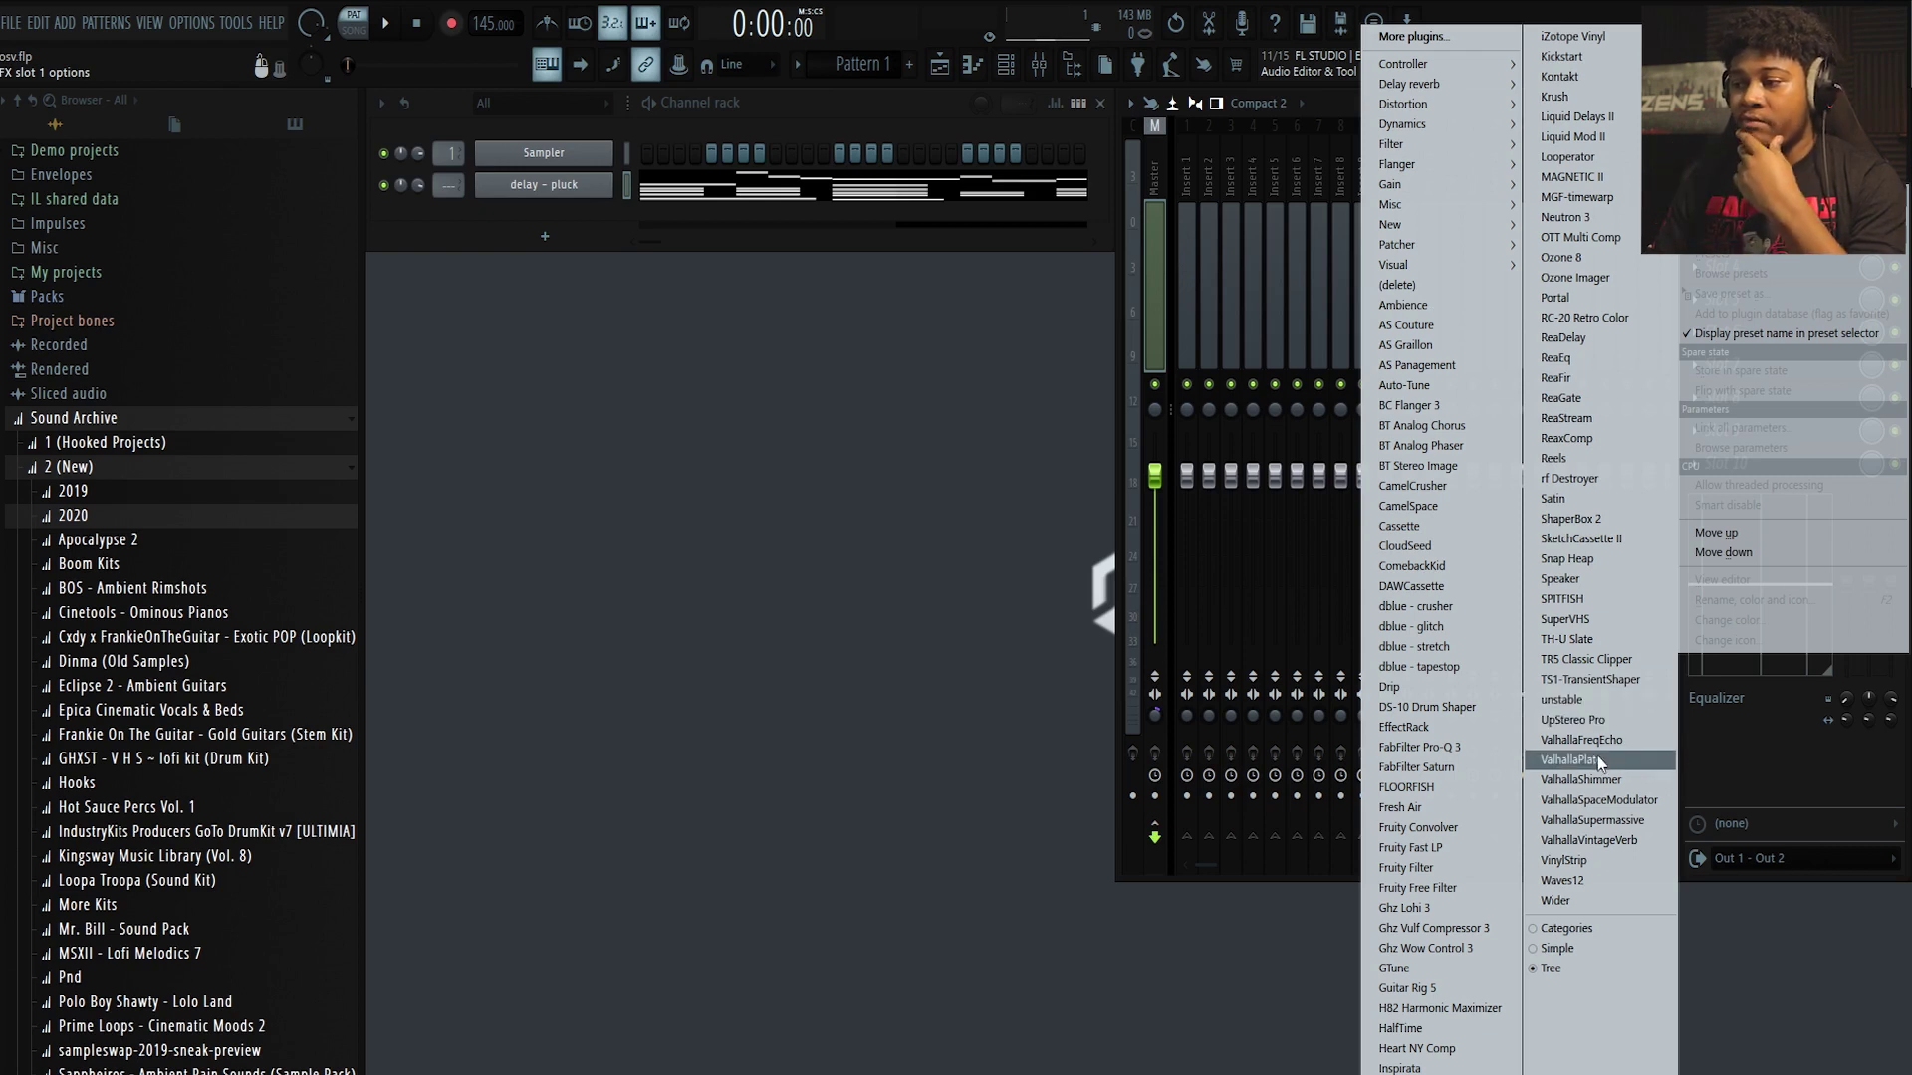
click(1595, 838)
drag(692, 221, 900, 307)
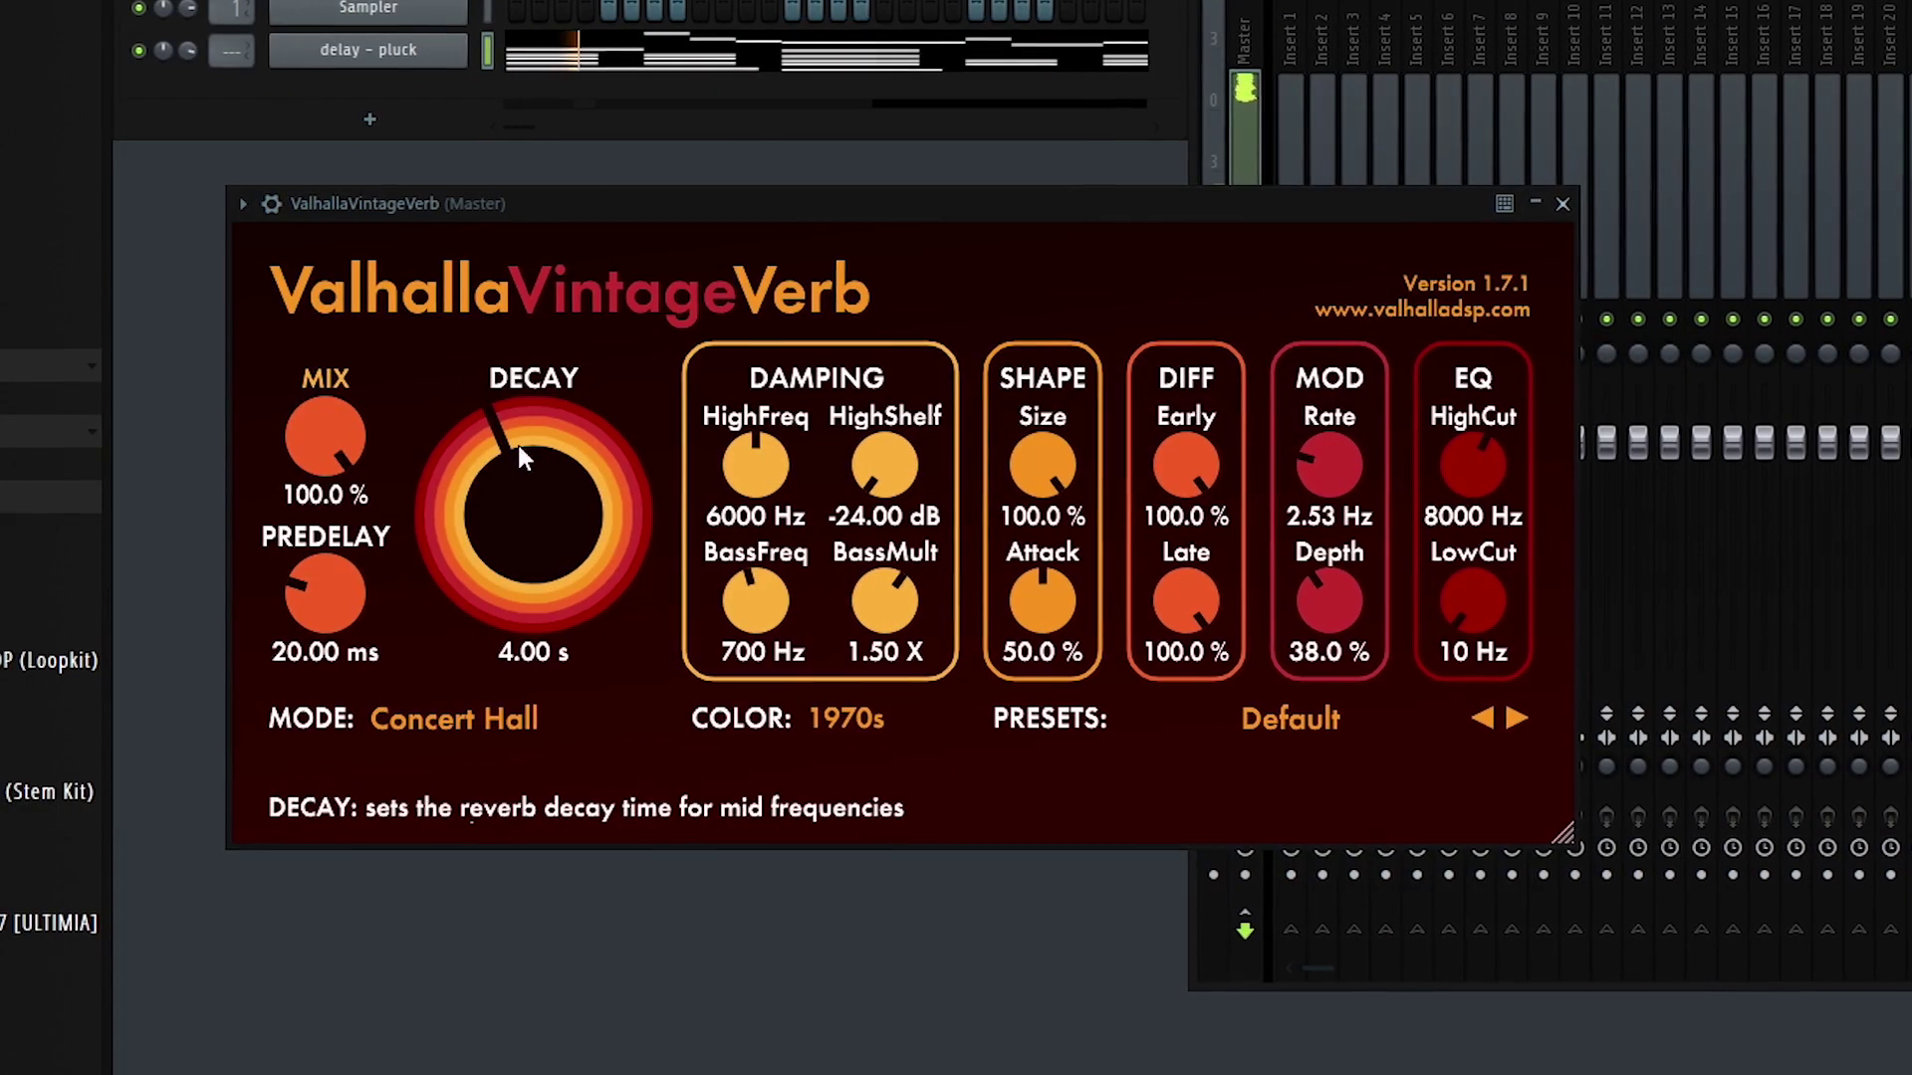
Set the reverb's mix to 26.4%, decay to 1.27 s and color to NOW, and close the plugin
drag(641, 494, 633, 608)
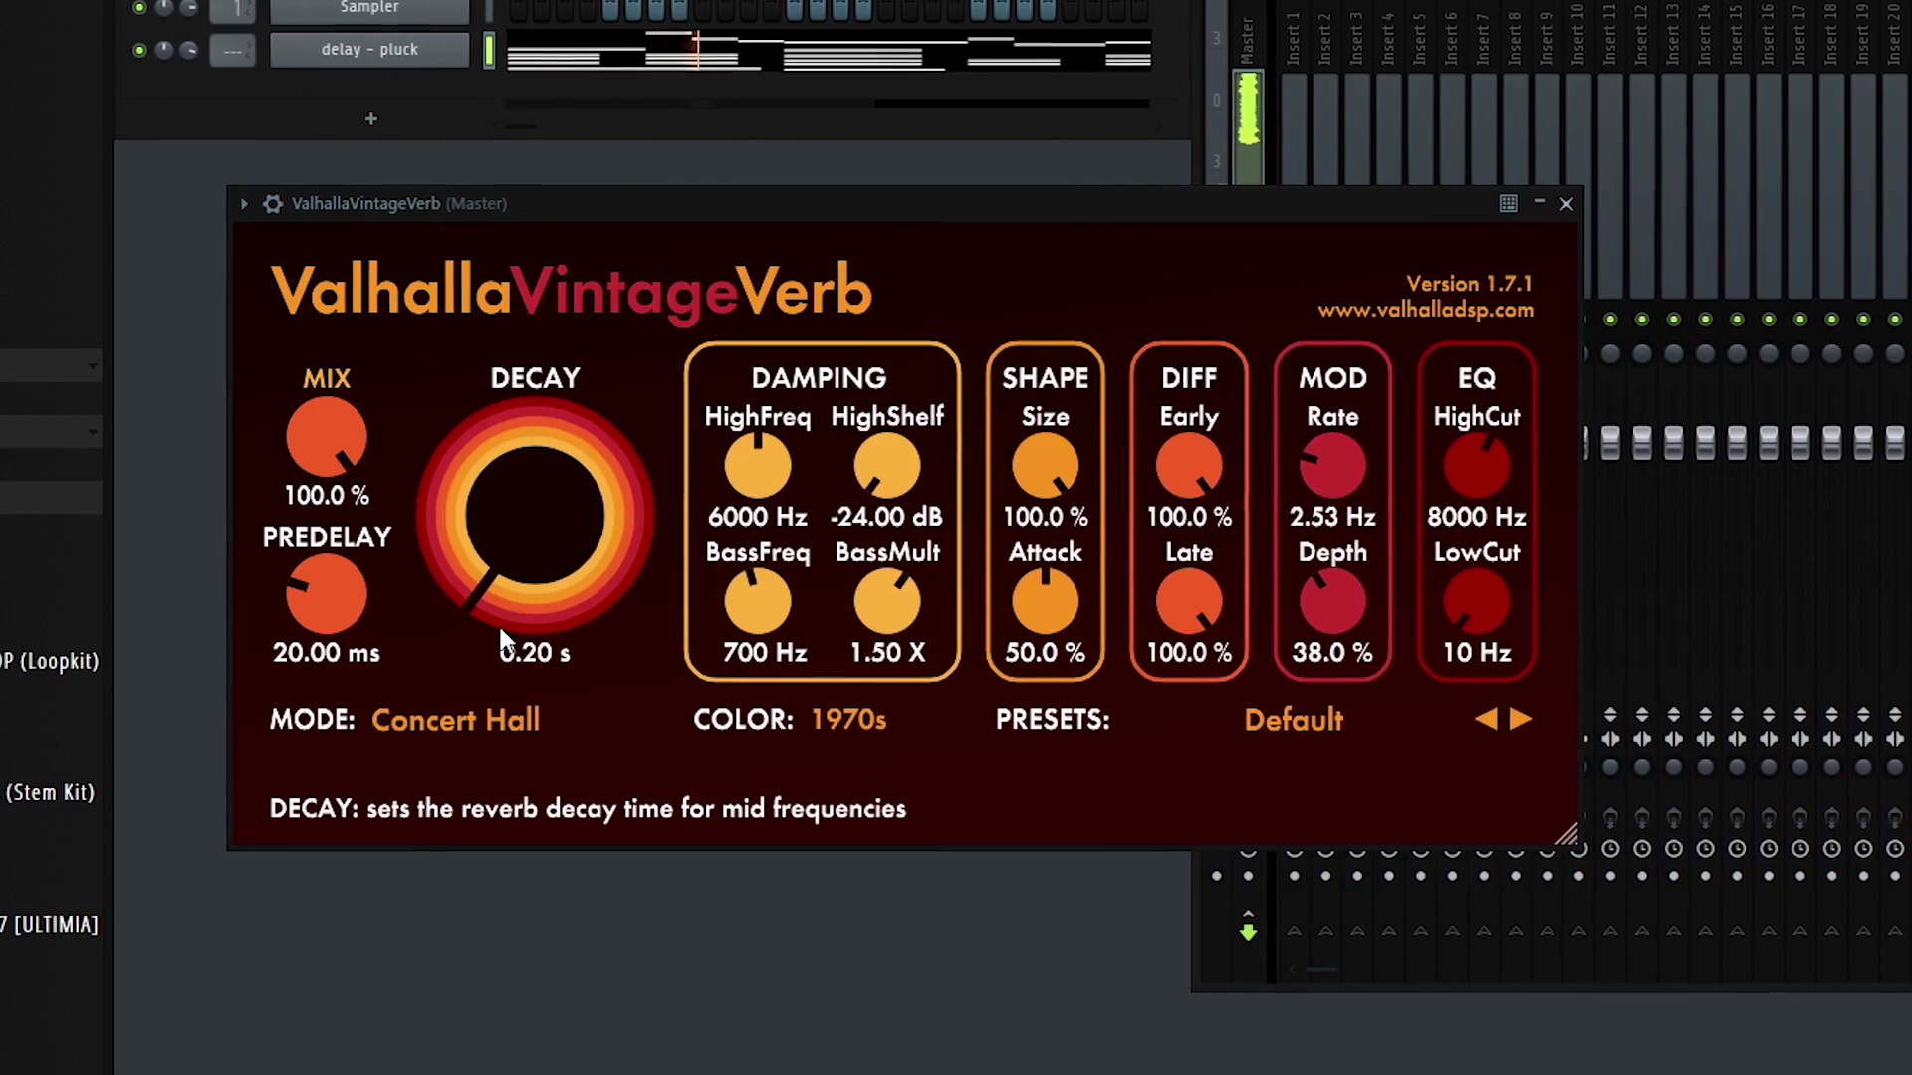
drag(328, 439, 332, 540)
mouse_move(351, 458)
mouse_down()
mouse_move(350, 496)
mouse_move(351, 474)
mouse_up()
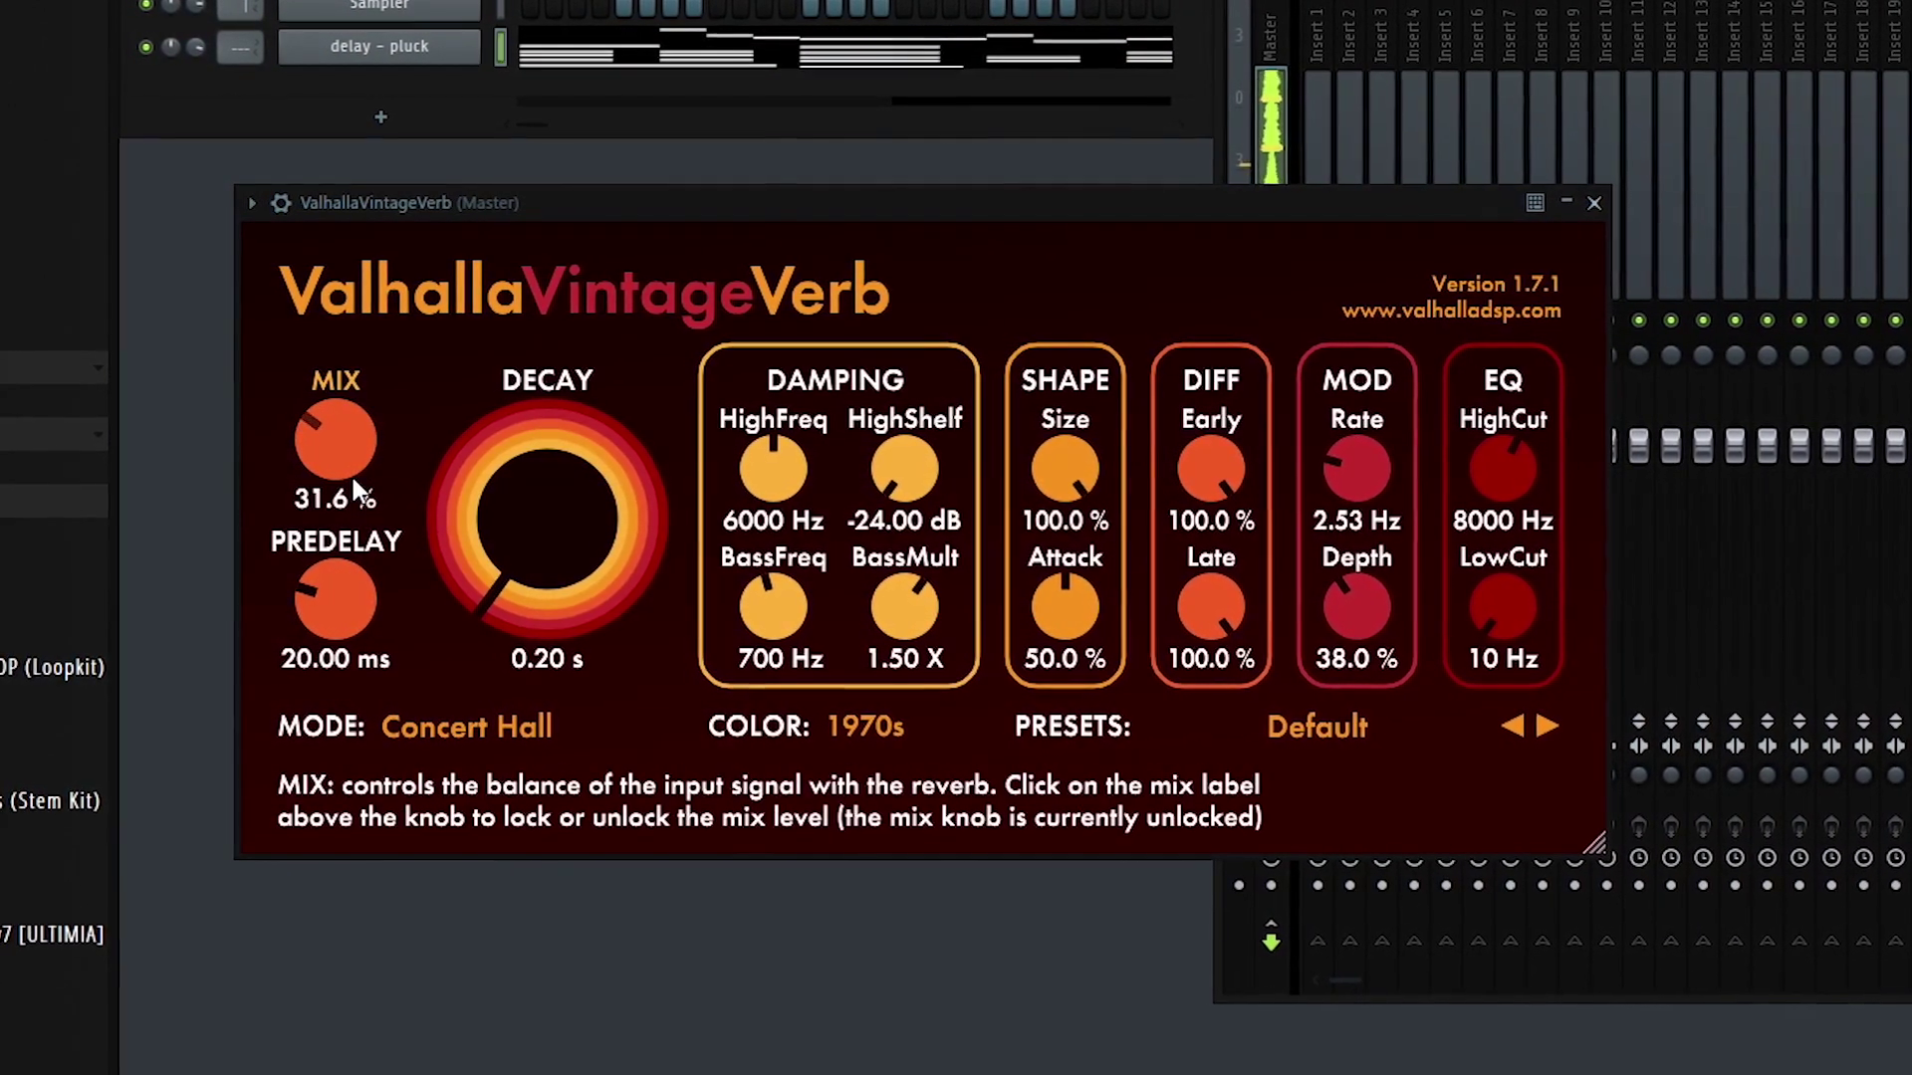
mouse_move(357, 460)
mouse_down()
mouse_move(355, 476)
mouse_move(360, 458)
mouse_up()
mouse_move(488, 468)
mouse_down()
mouse_move(491, 398)
mouse_move(480, 511)
mouse_move(468, 480)
mouse_up()
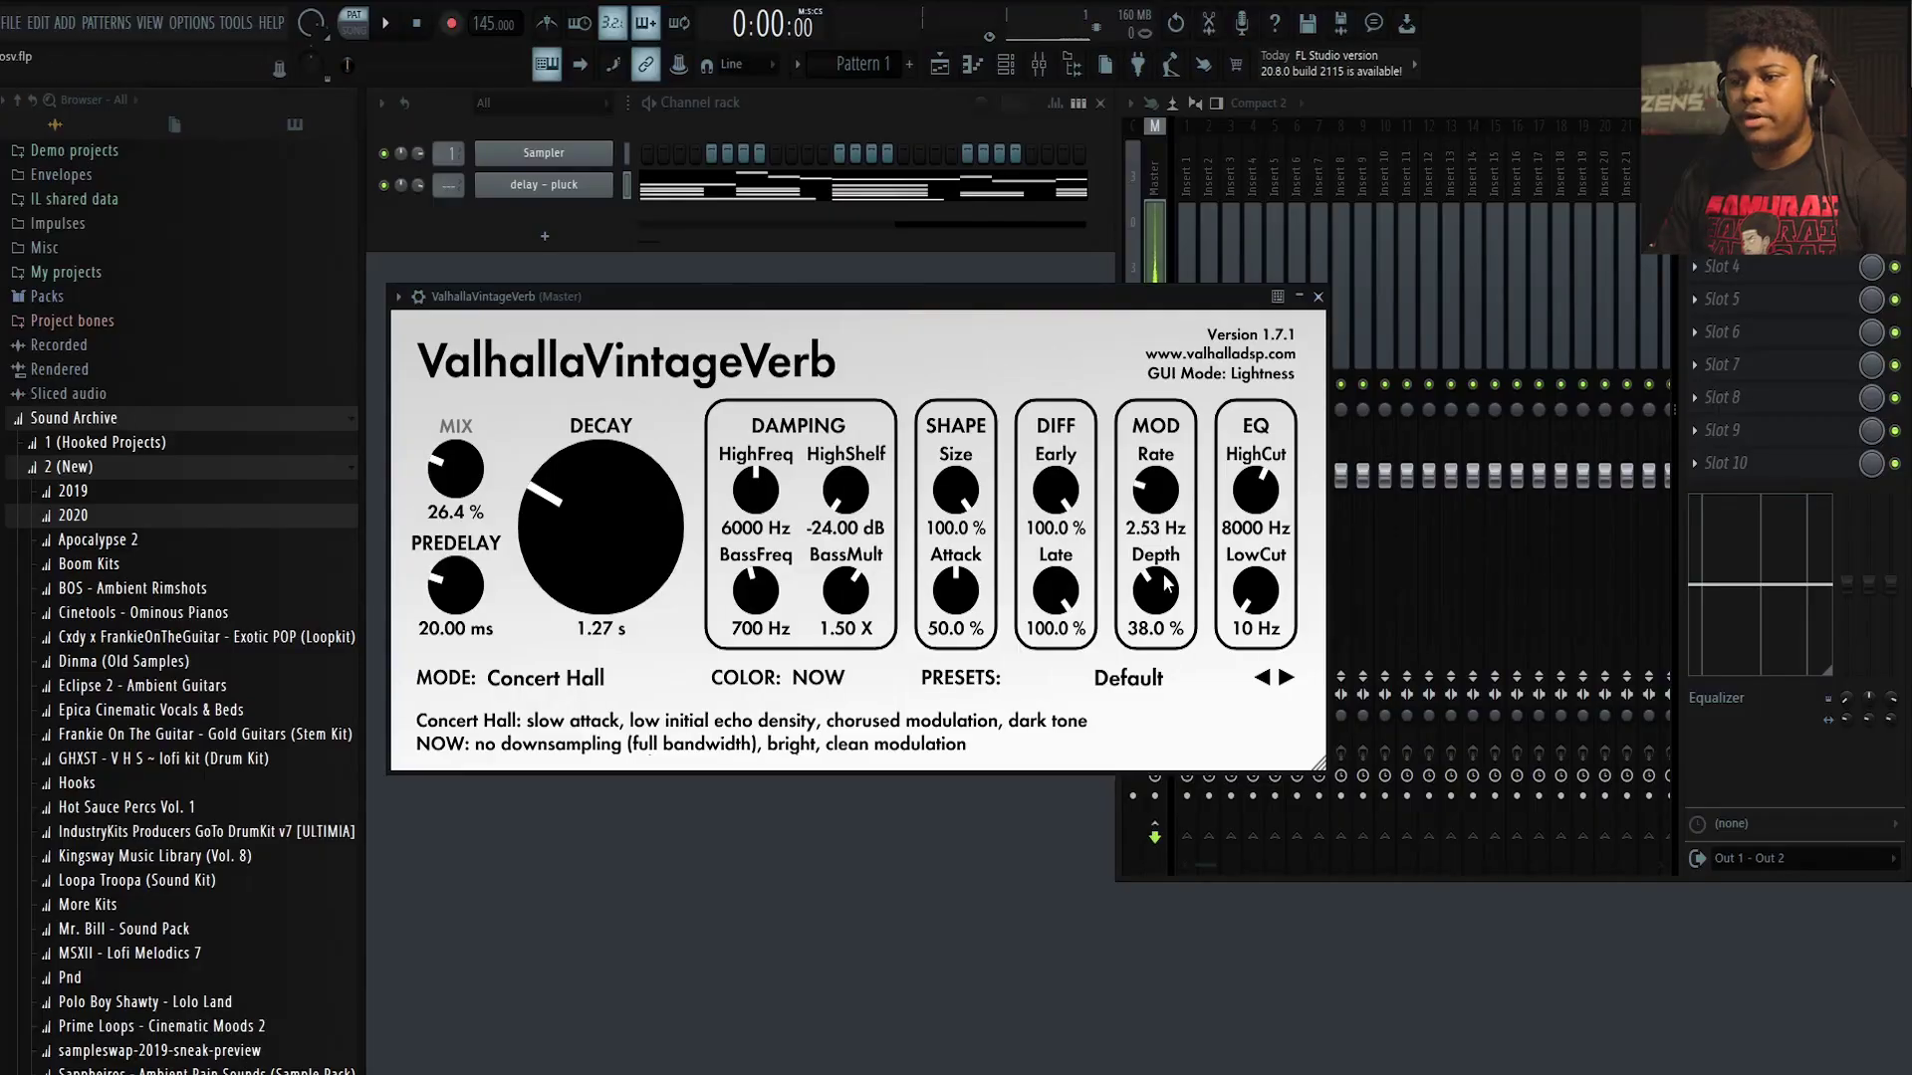
click(1317, 296)
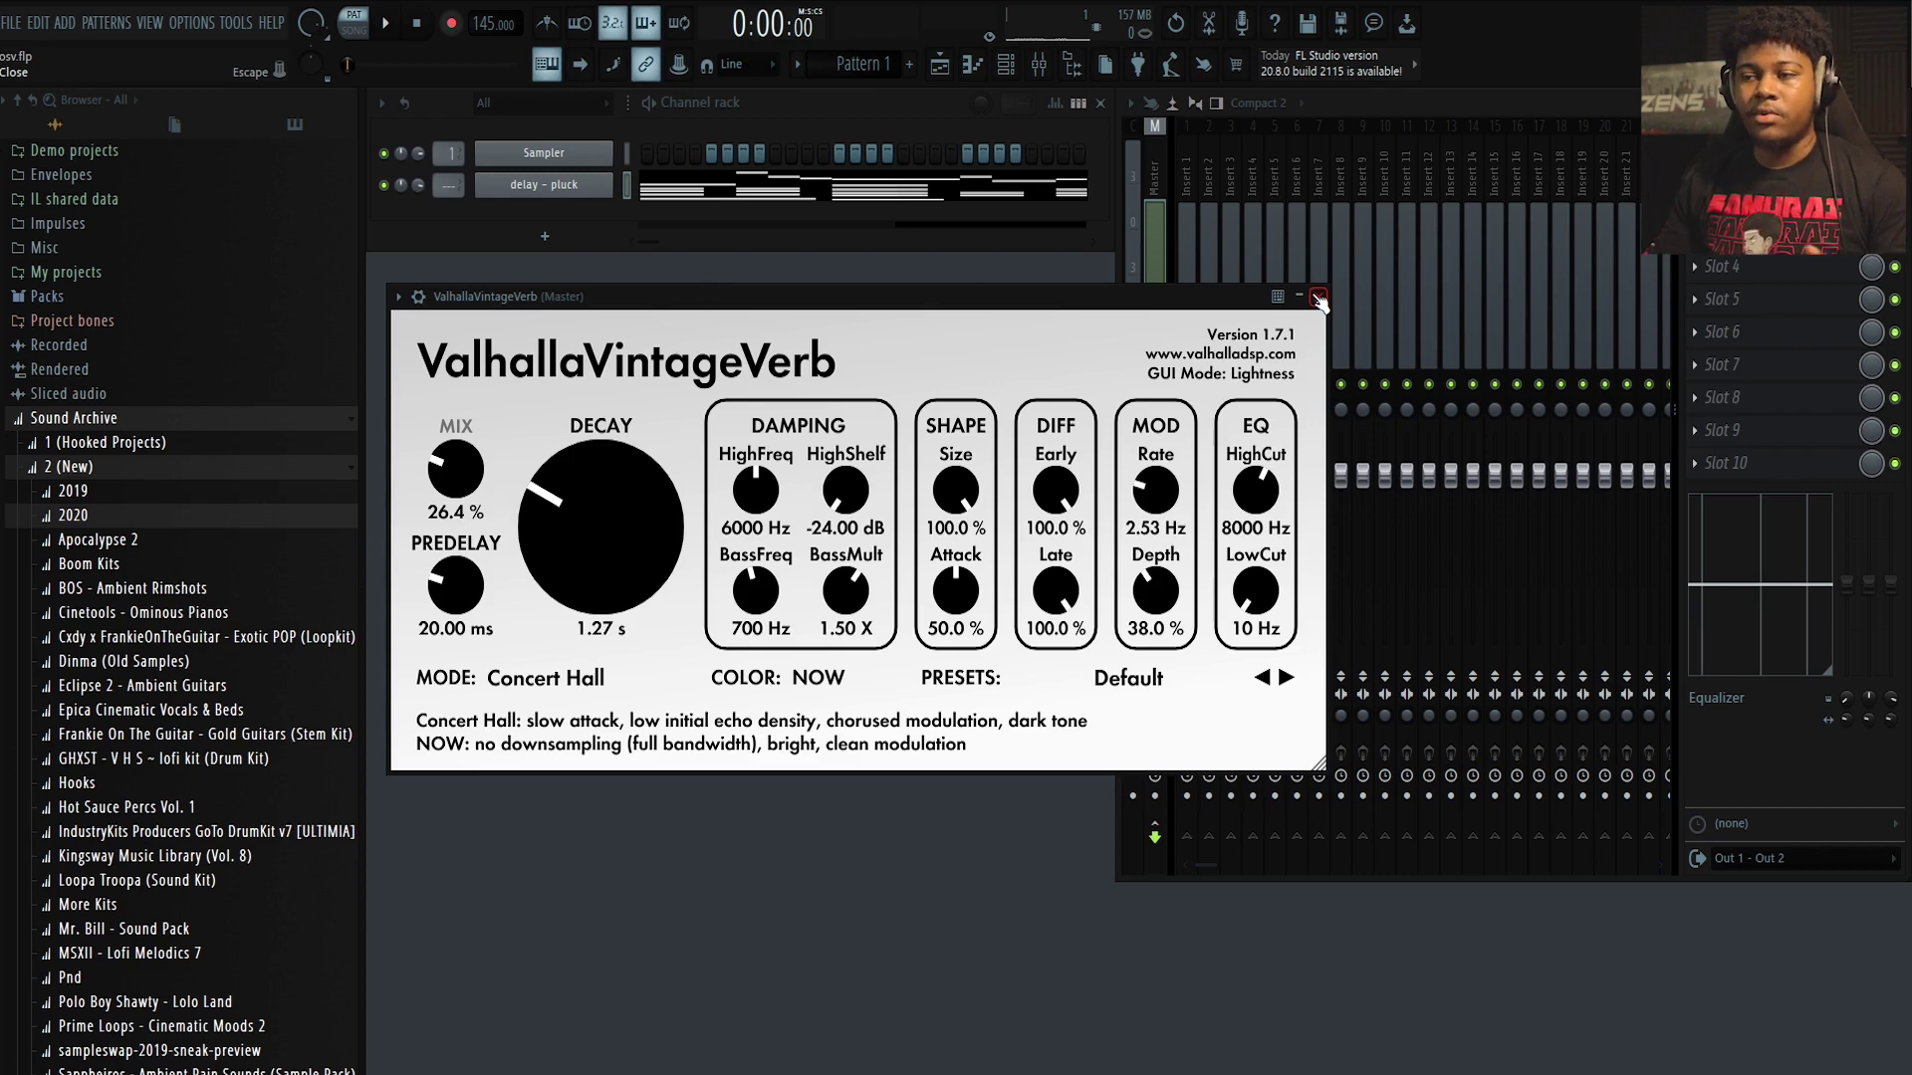
click(1318, 296)
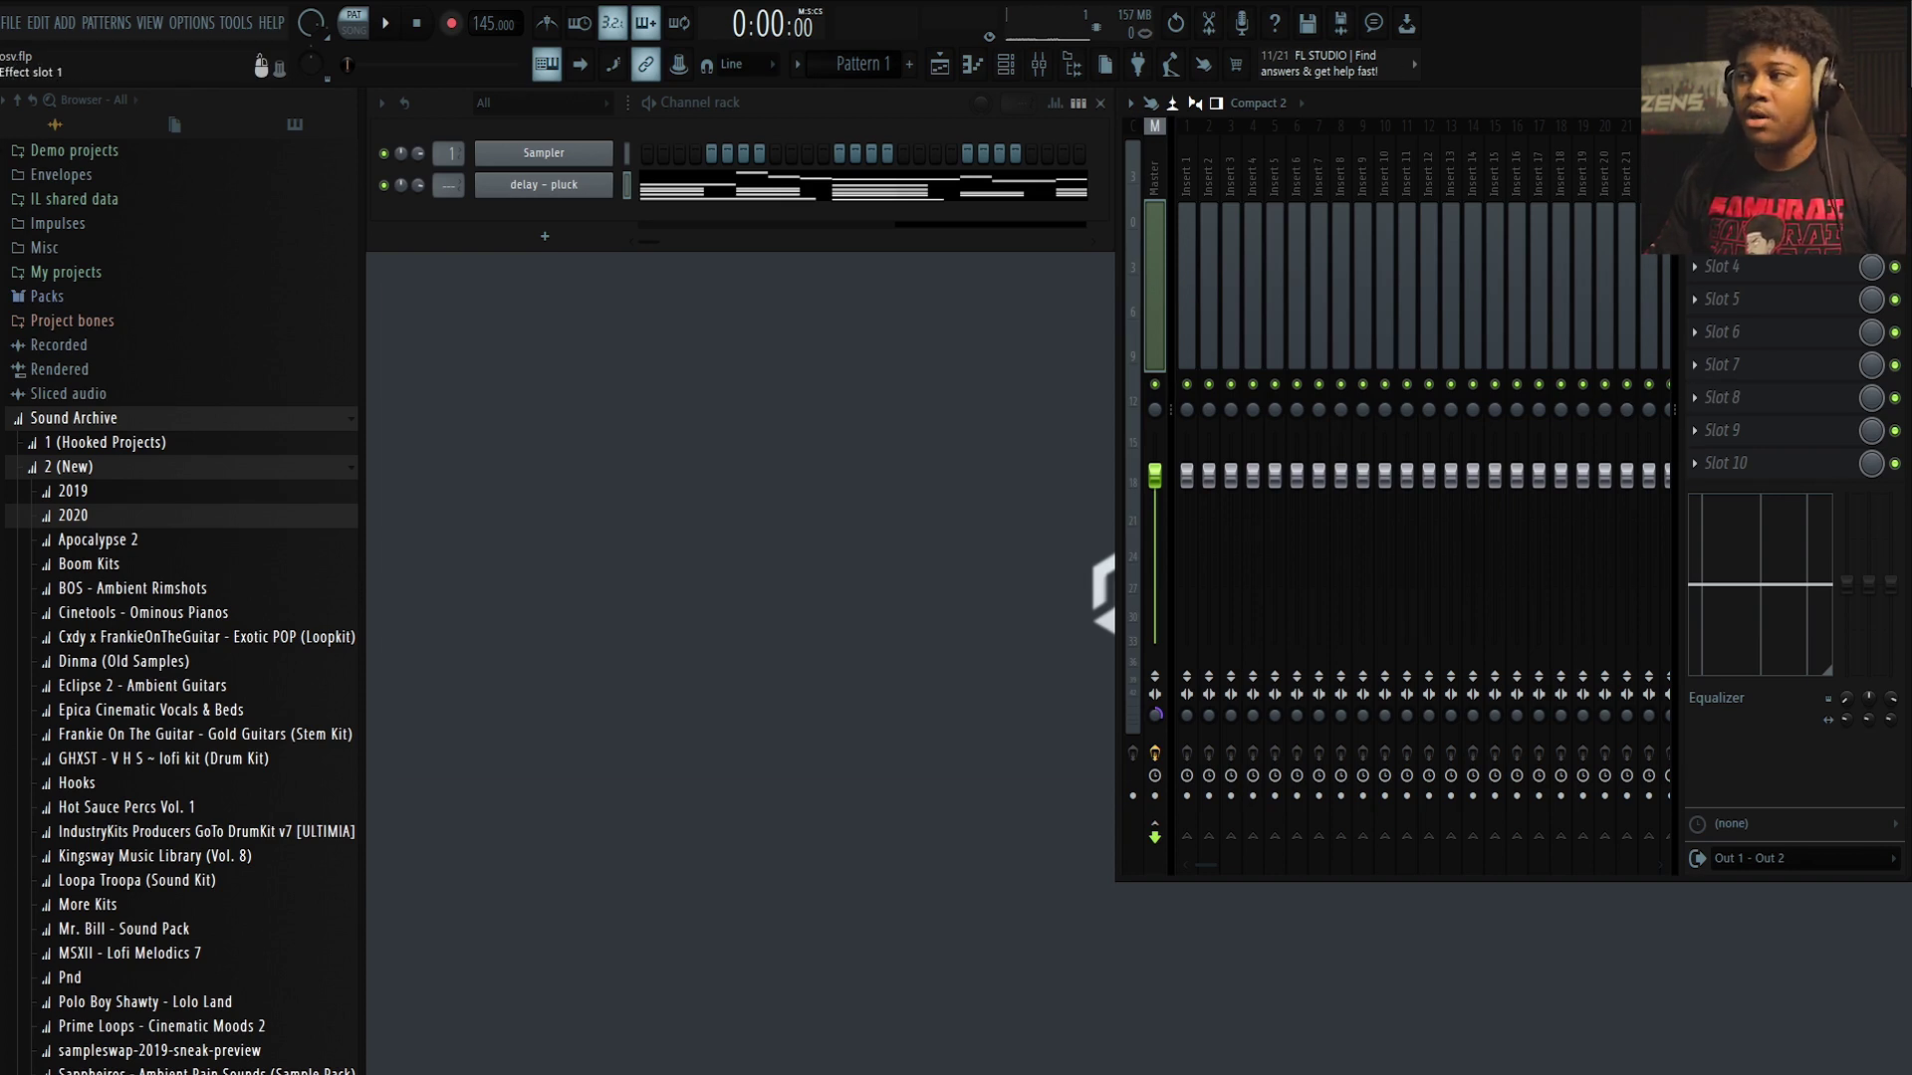
click(1723, 170)
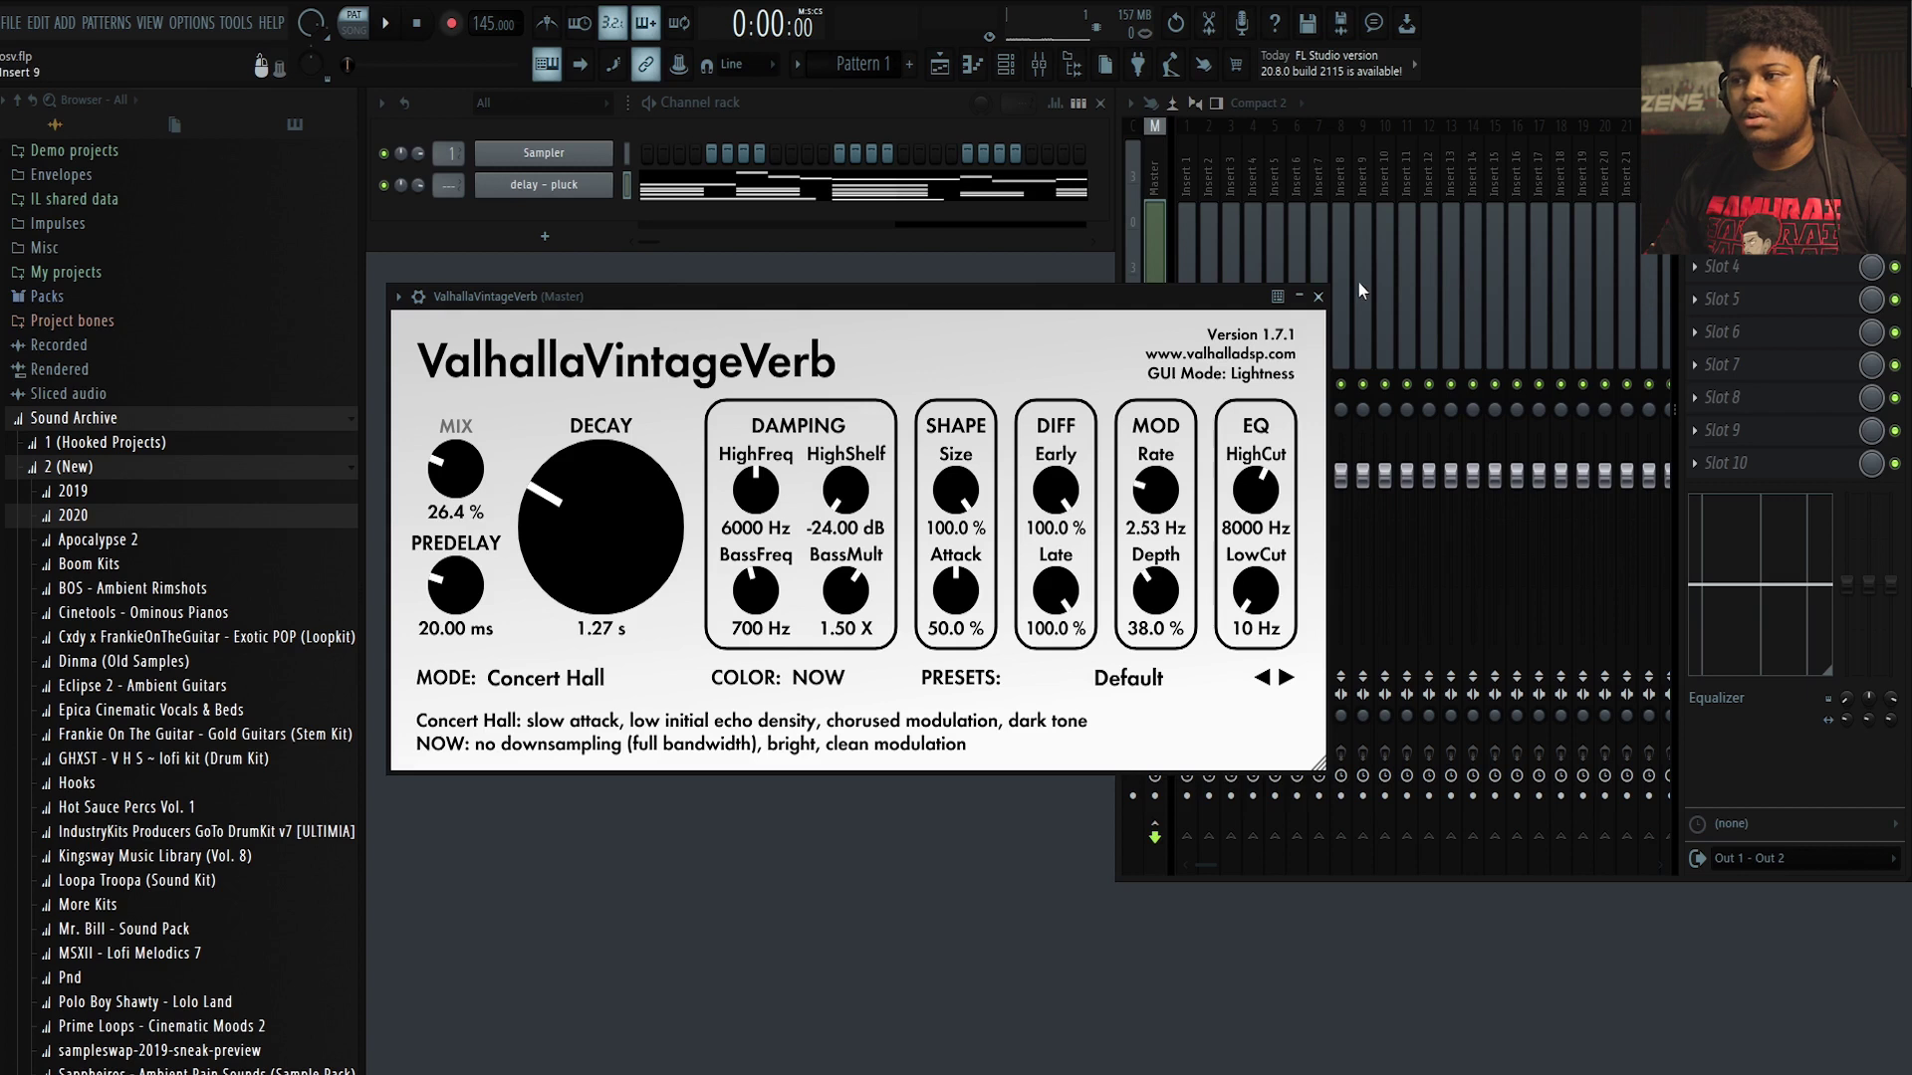
click(1317, 296)
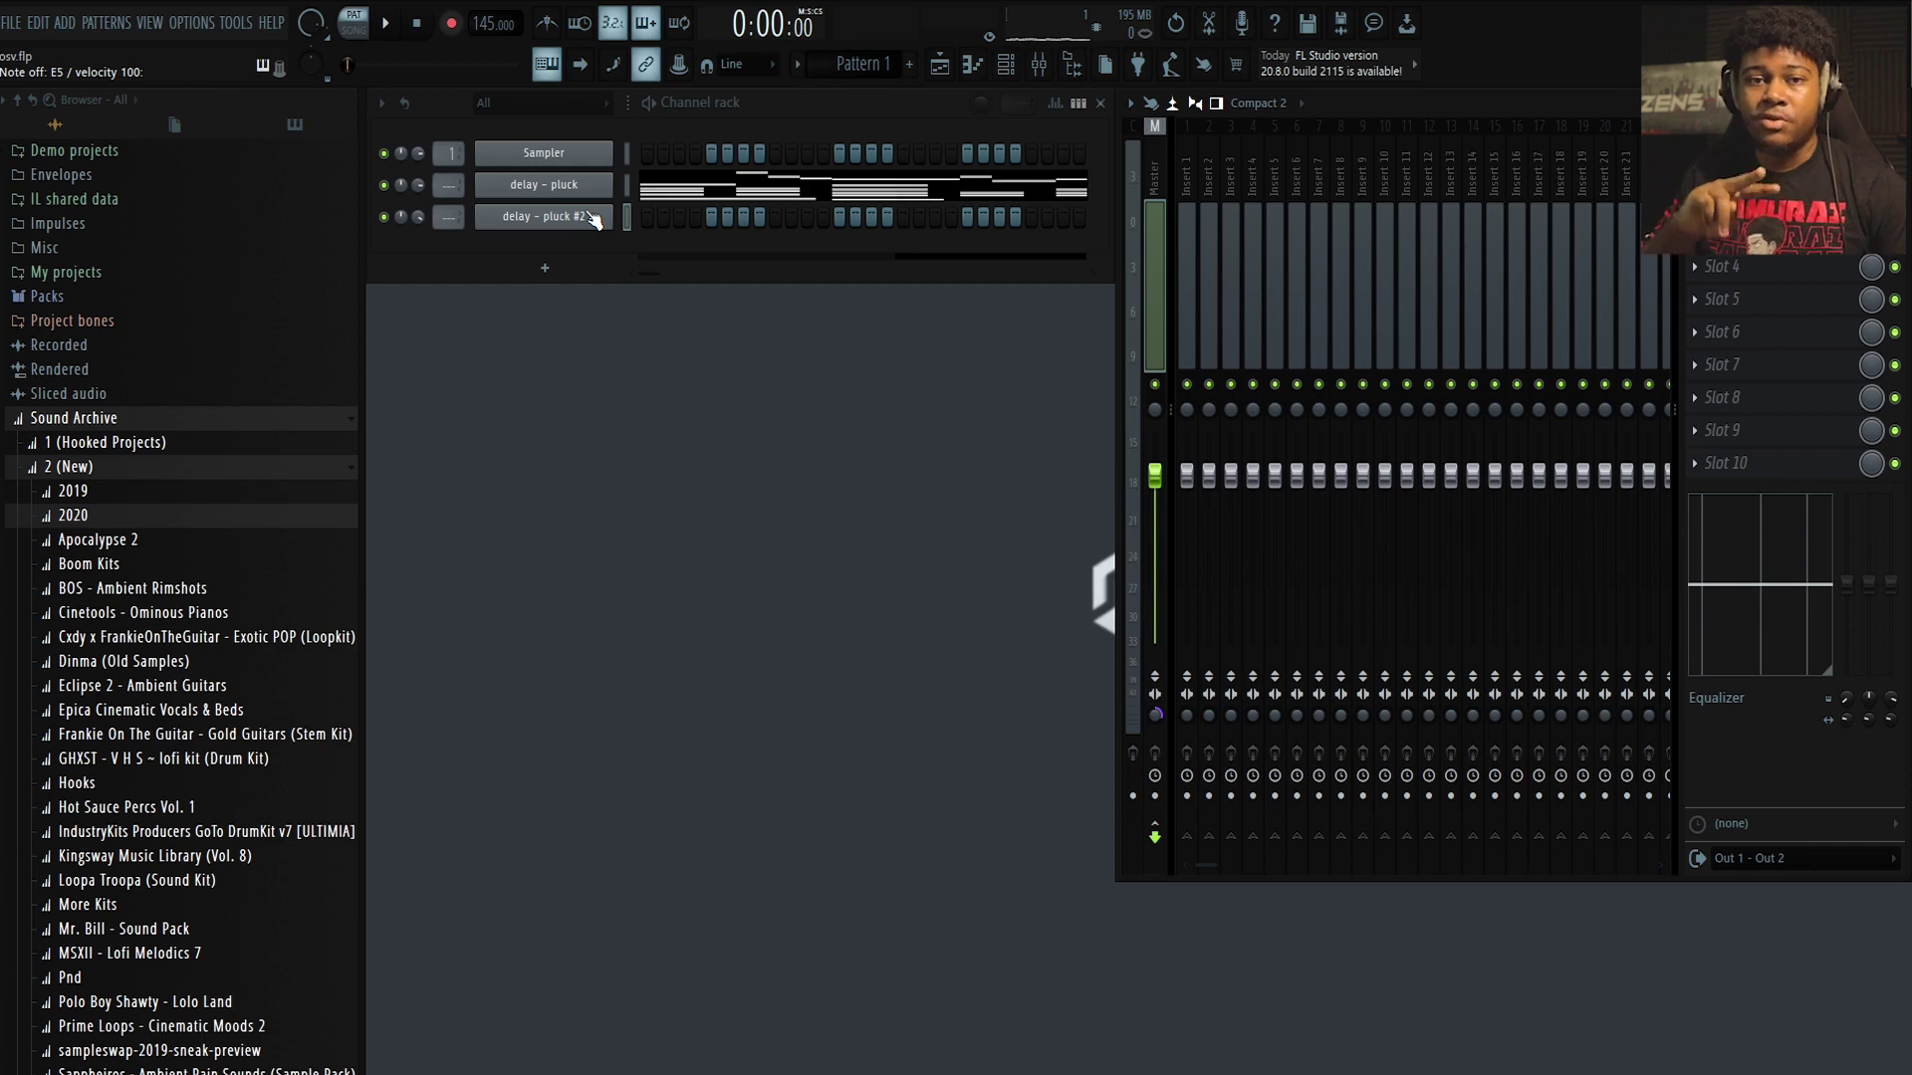
Open the delay - pluck #2 channel's miscellaneous functions and make its polyphony mono
click(592, 217)
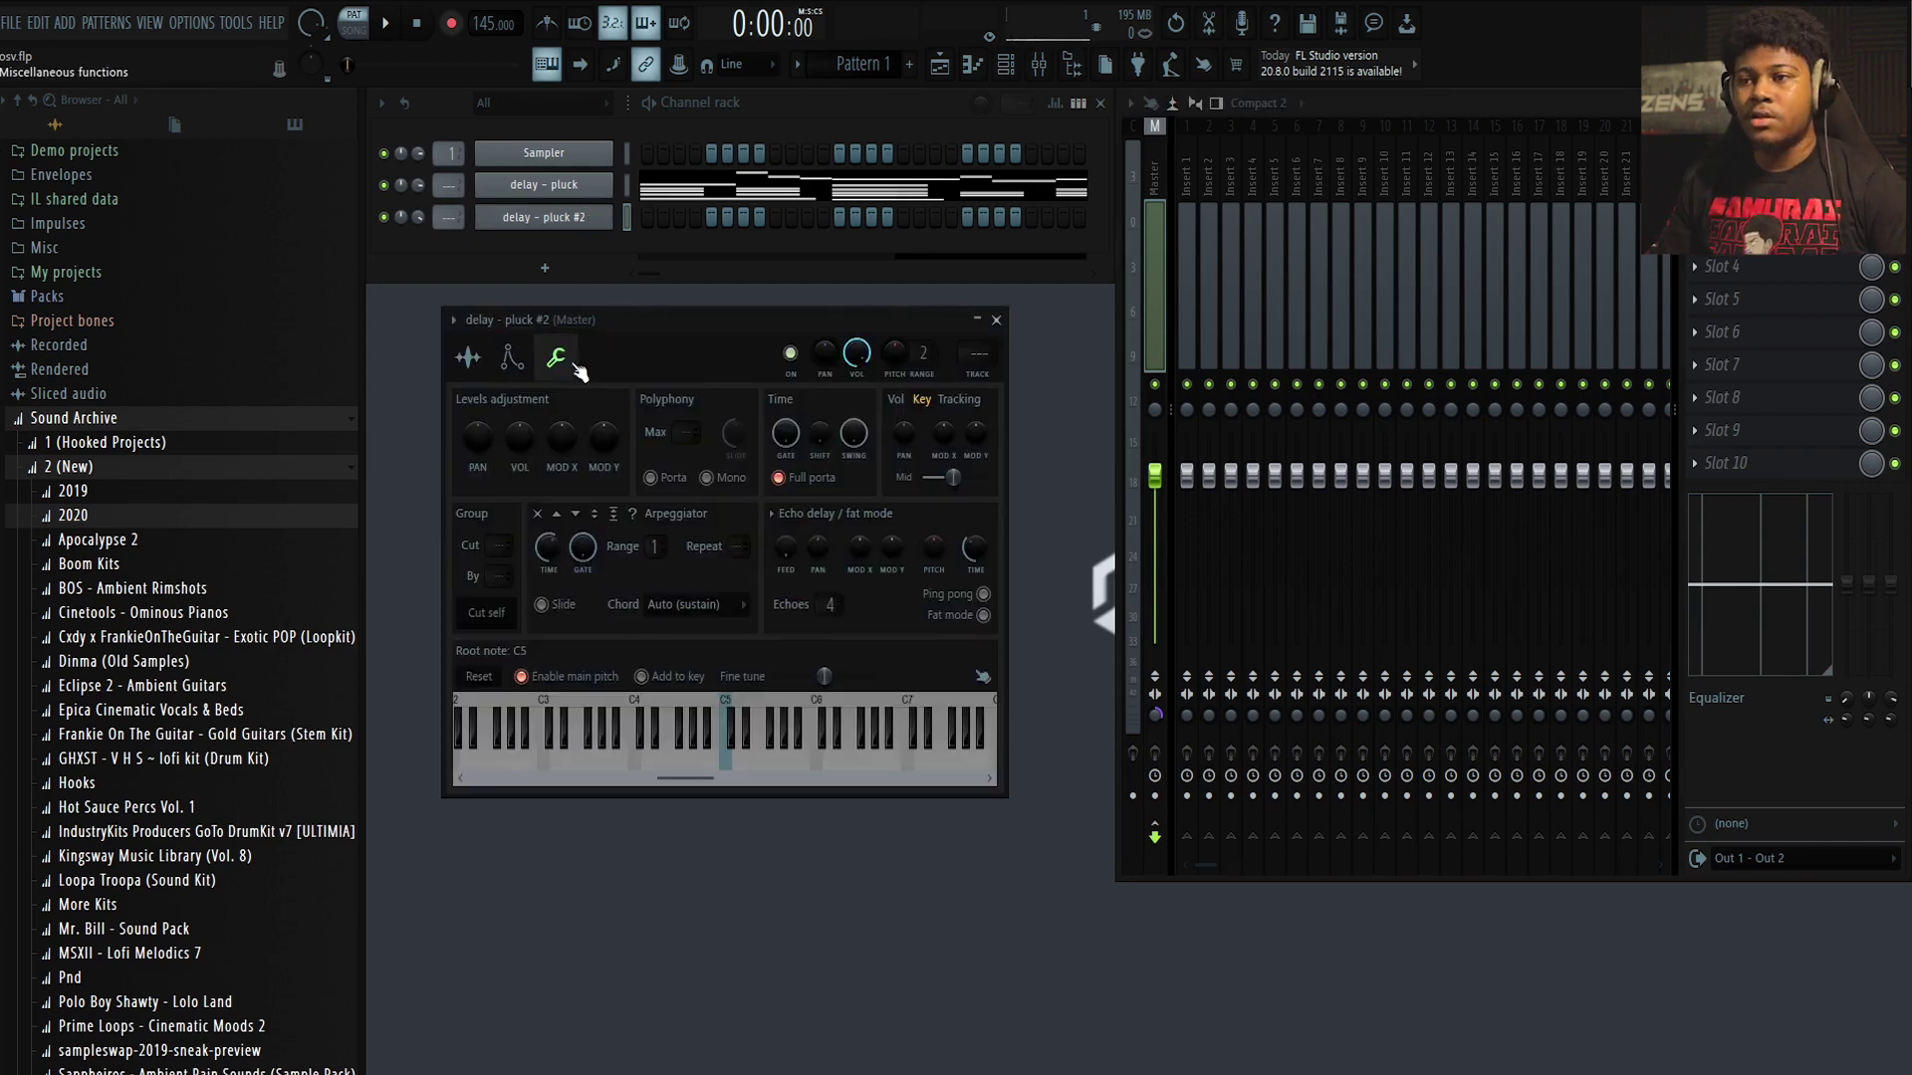
click(723, 481)
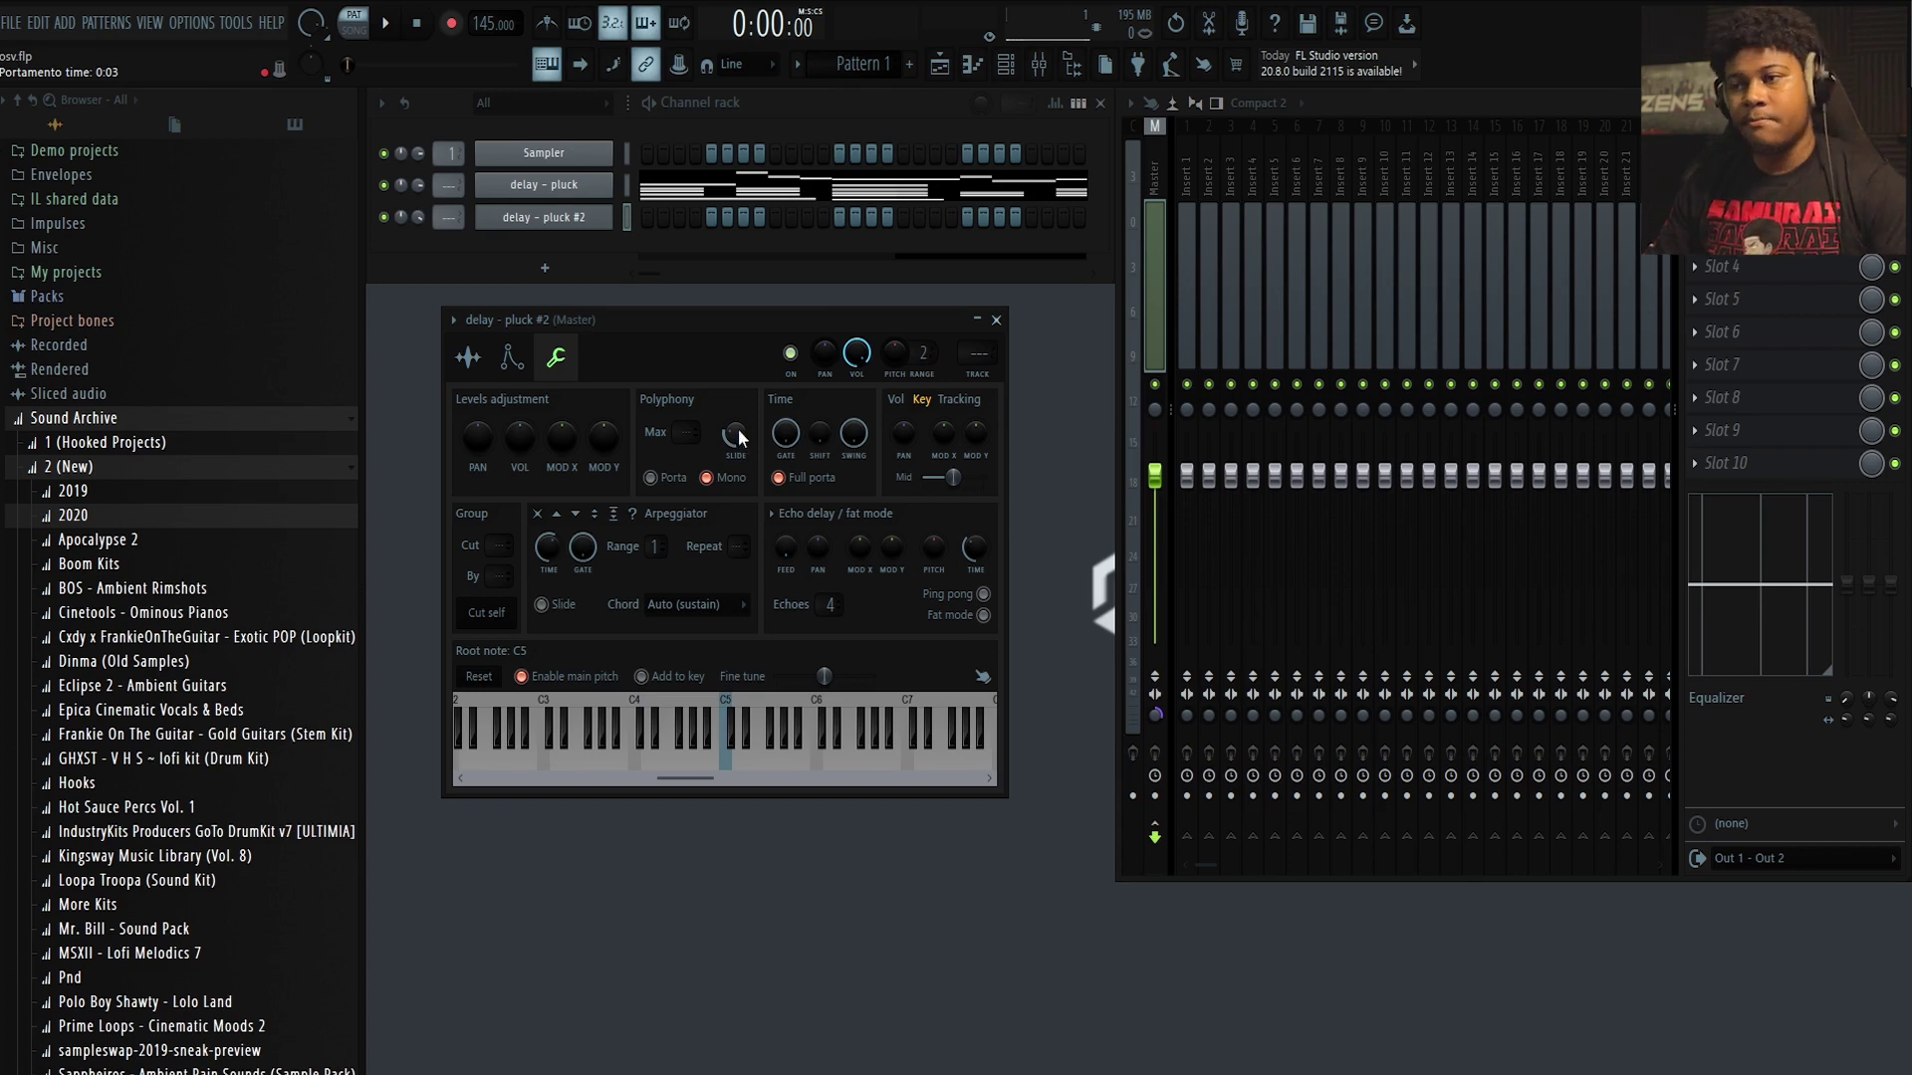
Draw overlapping C5 and D5 notes in the delay - pluck #2 piano roll and play them
key(F7)
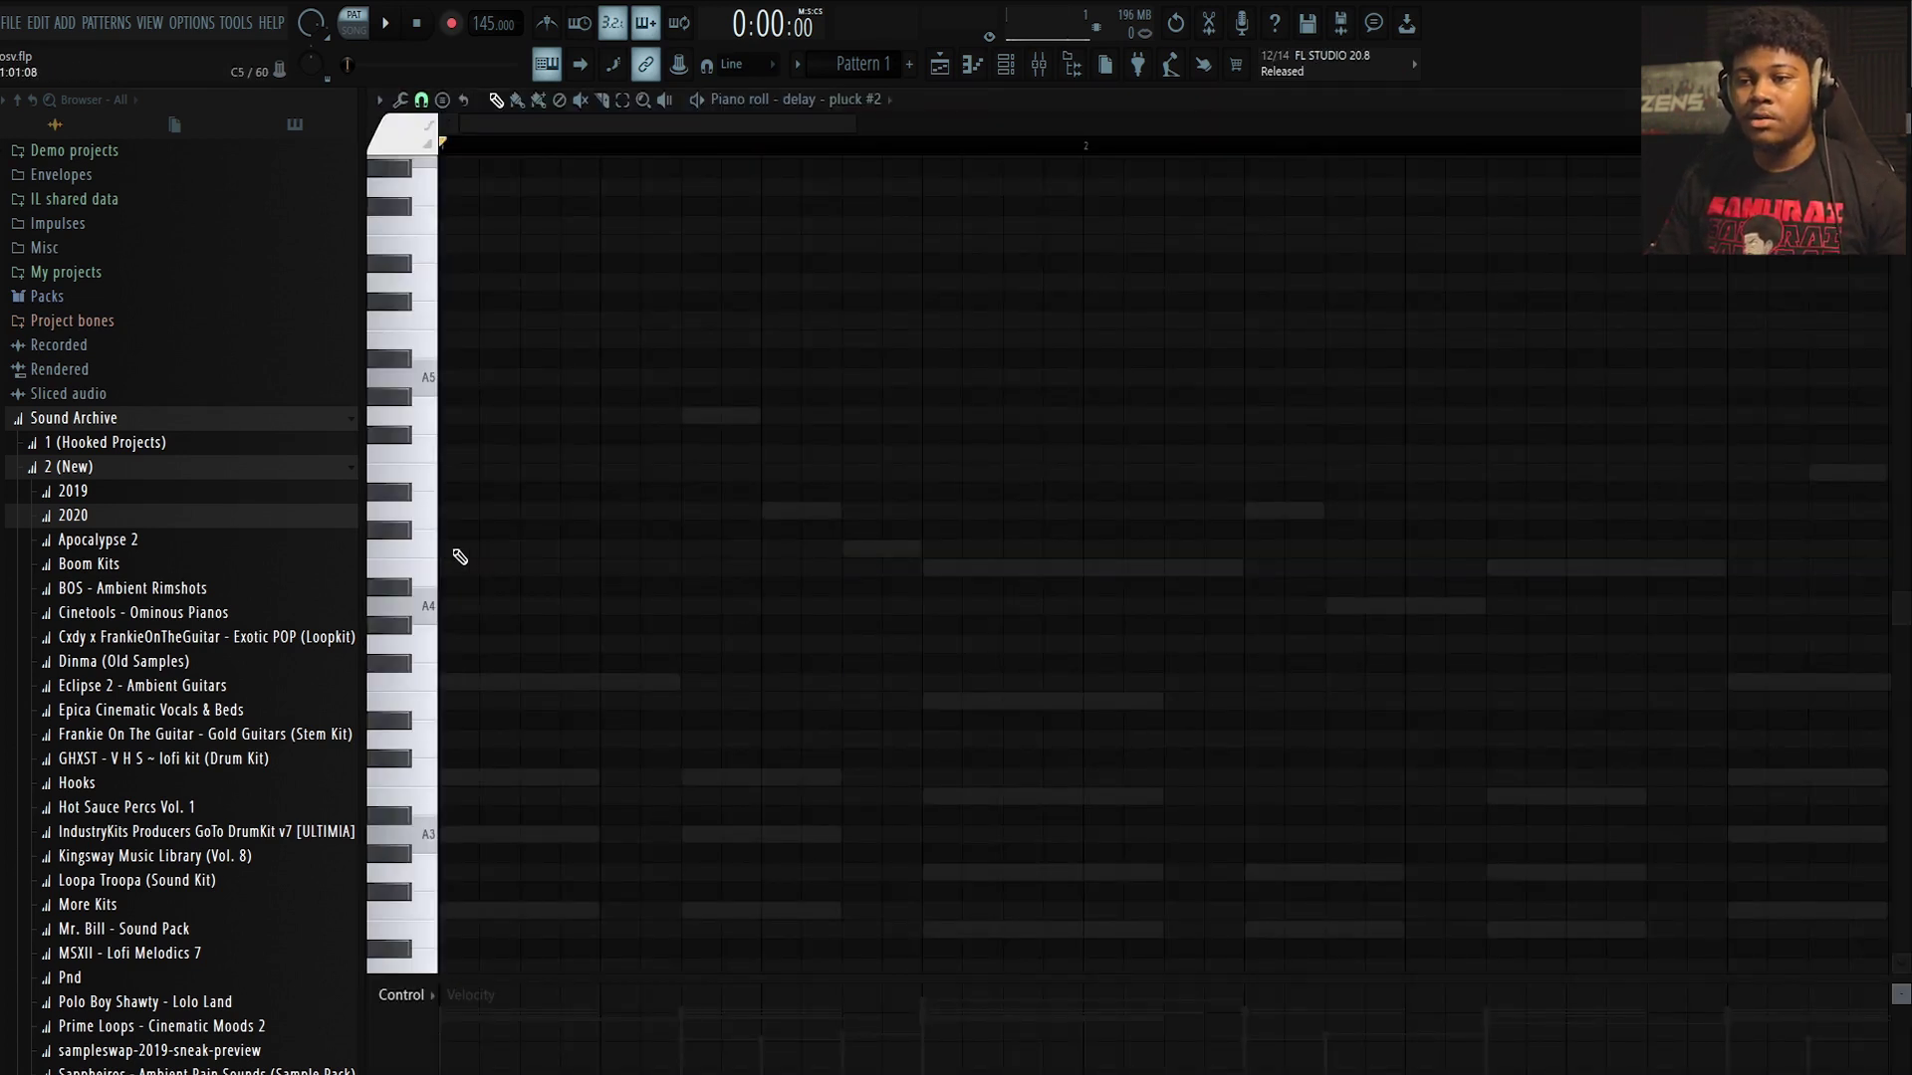
click(466, 549)
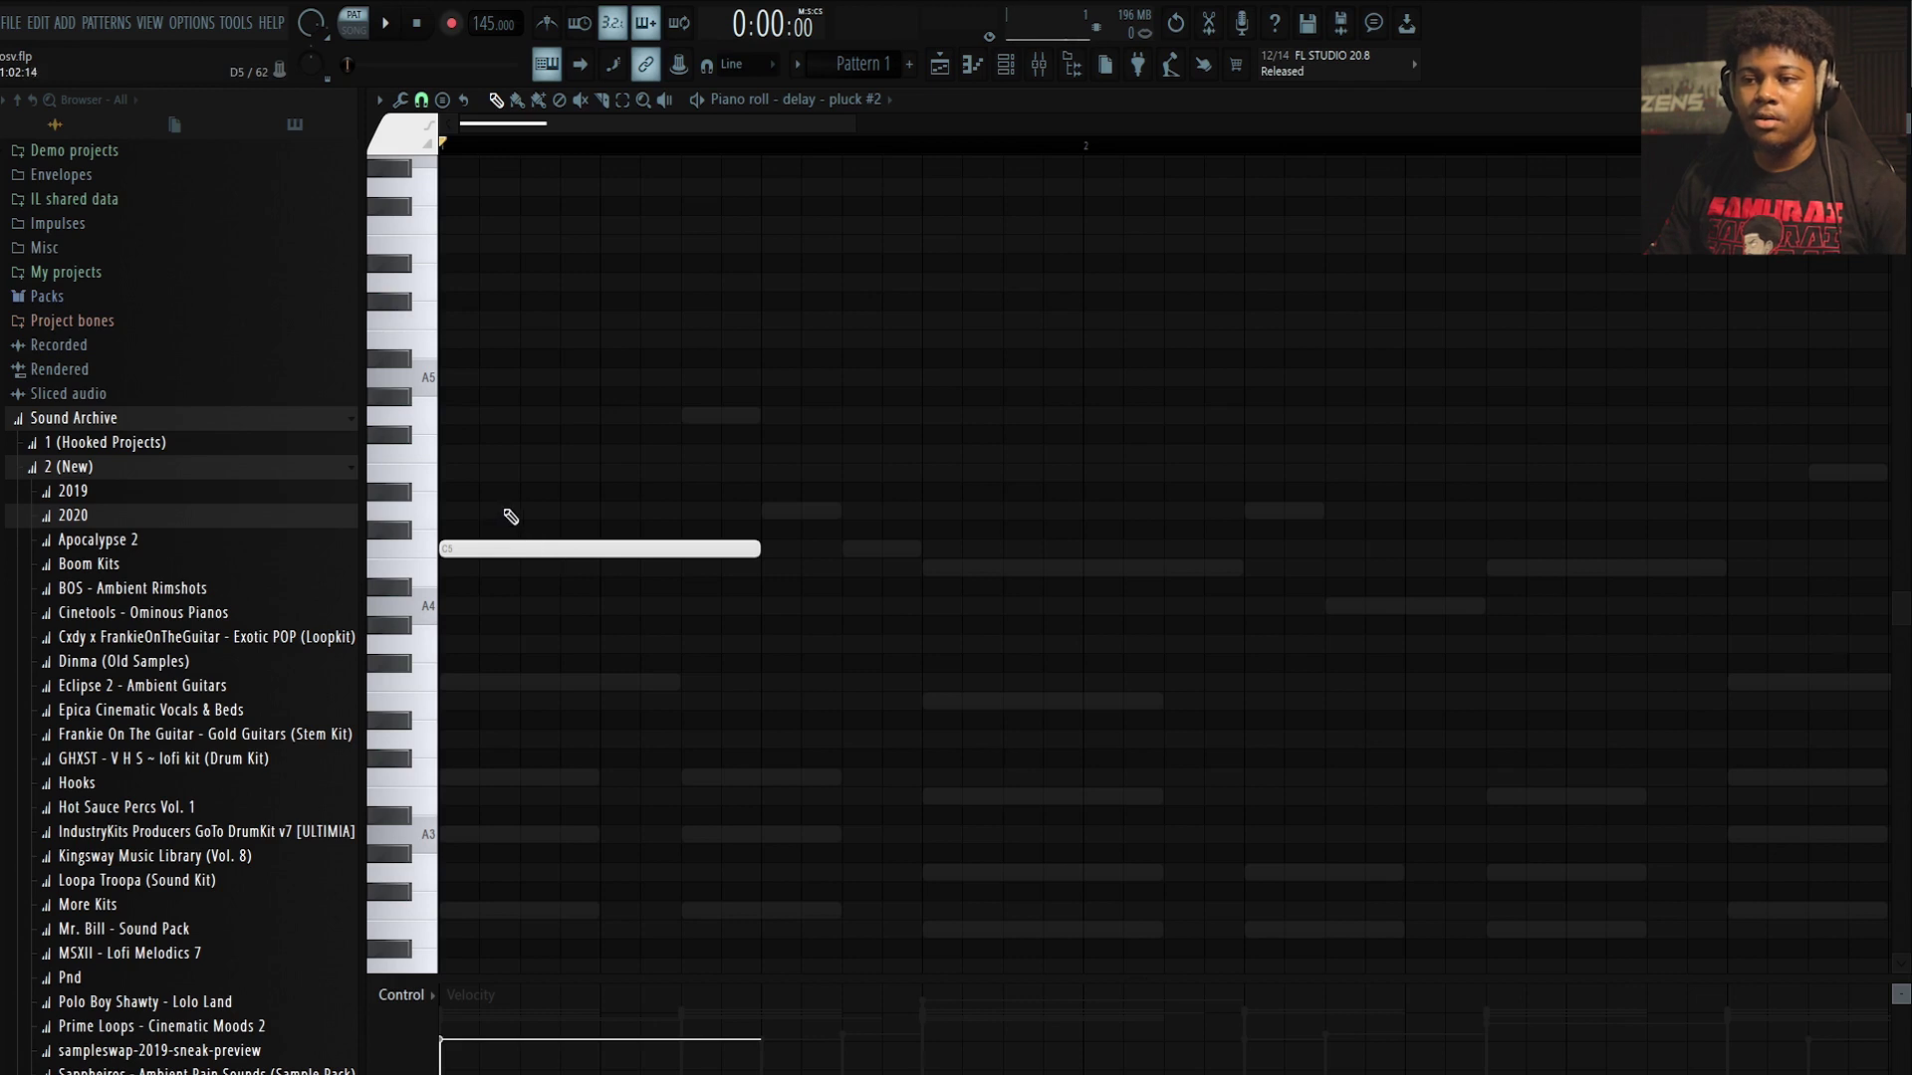
click(521, 512)
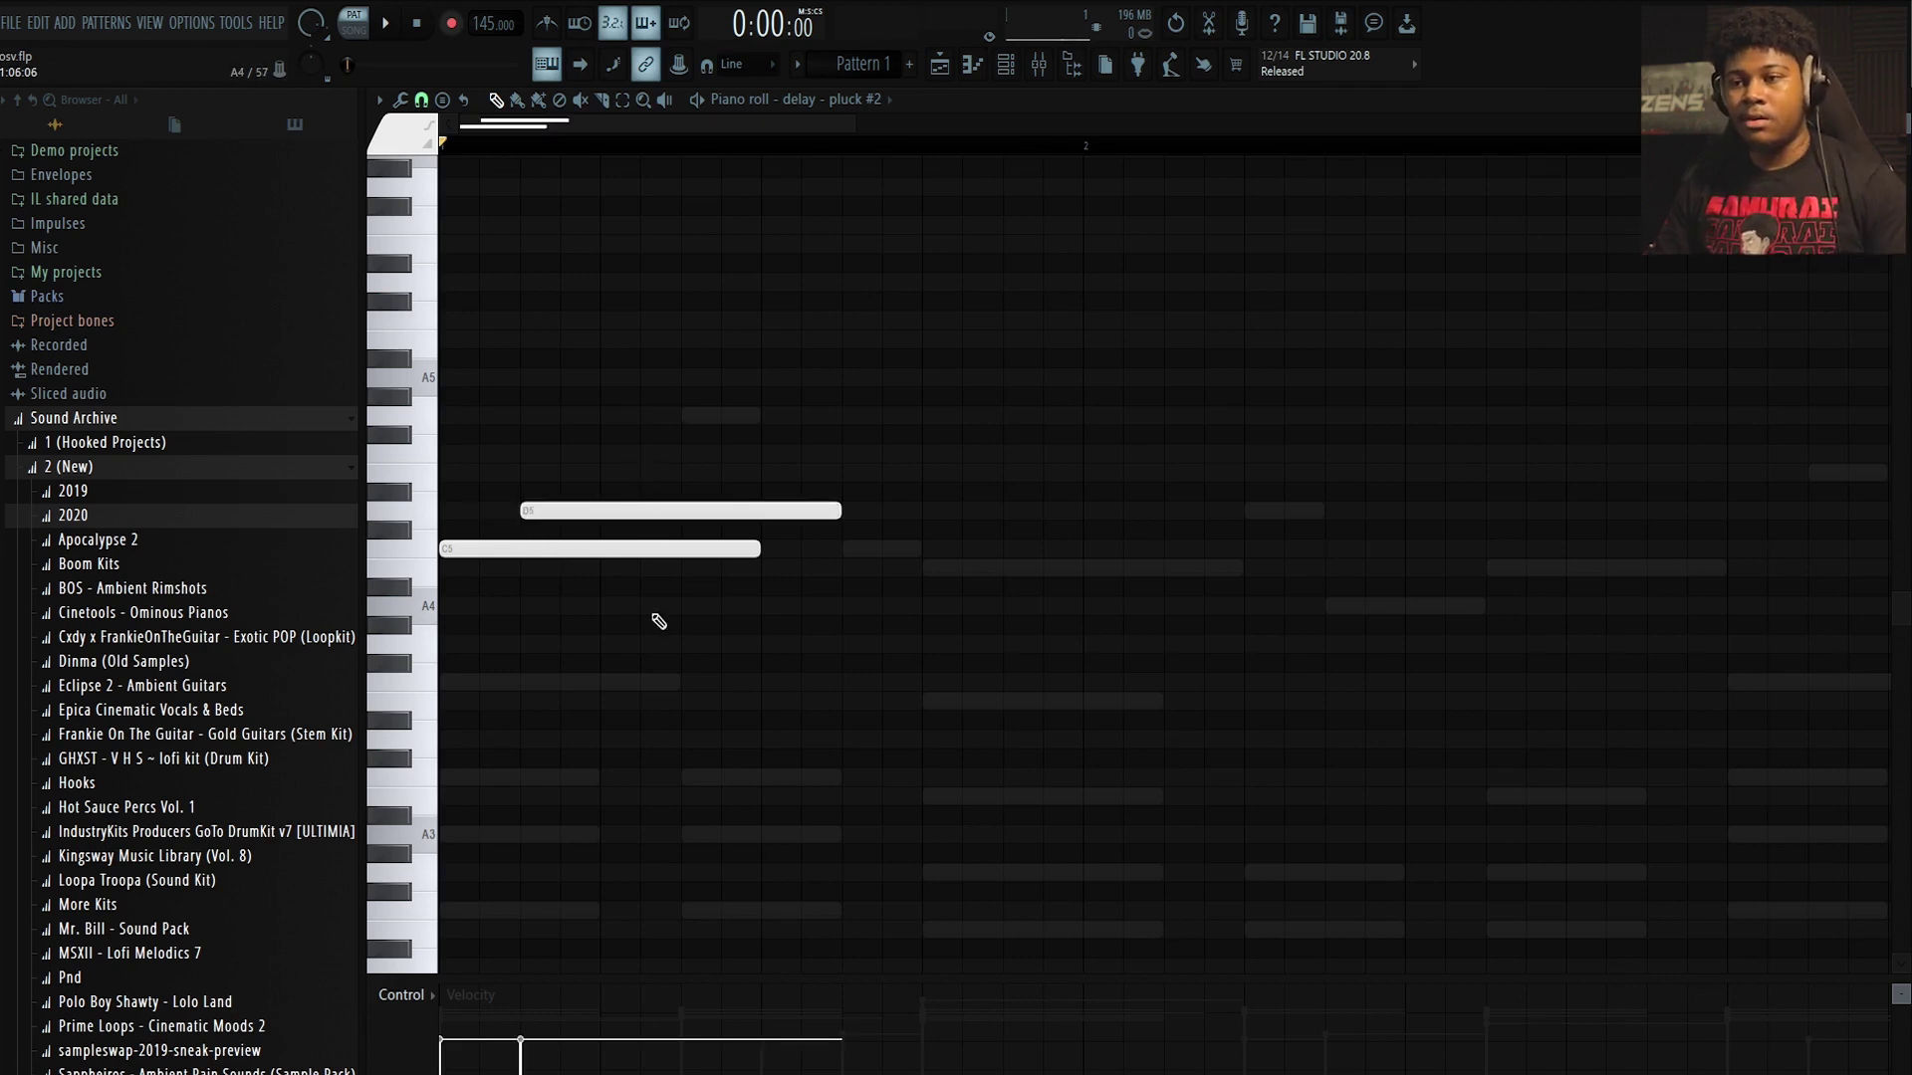
key(space)
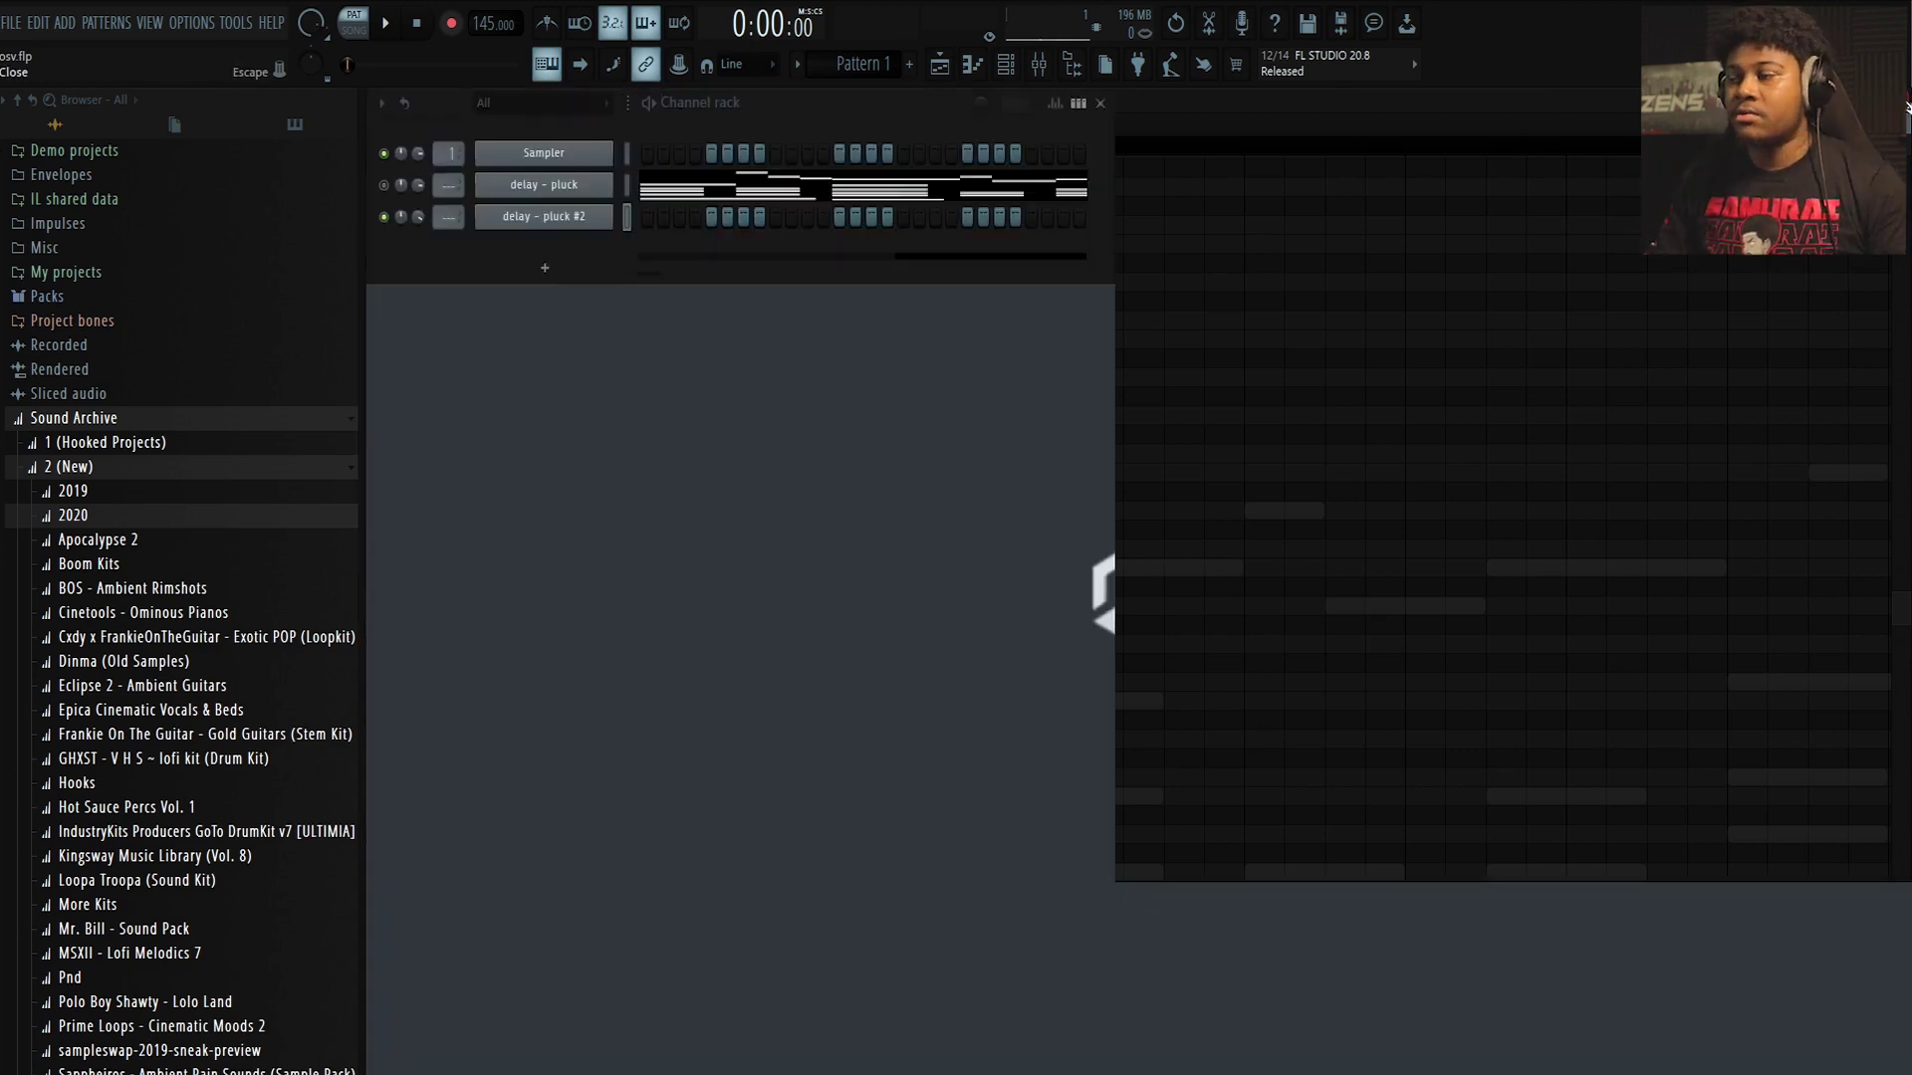
key(F9)
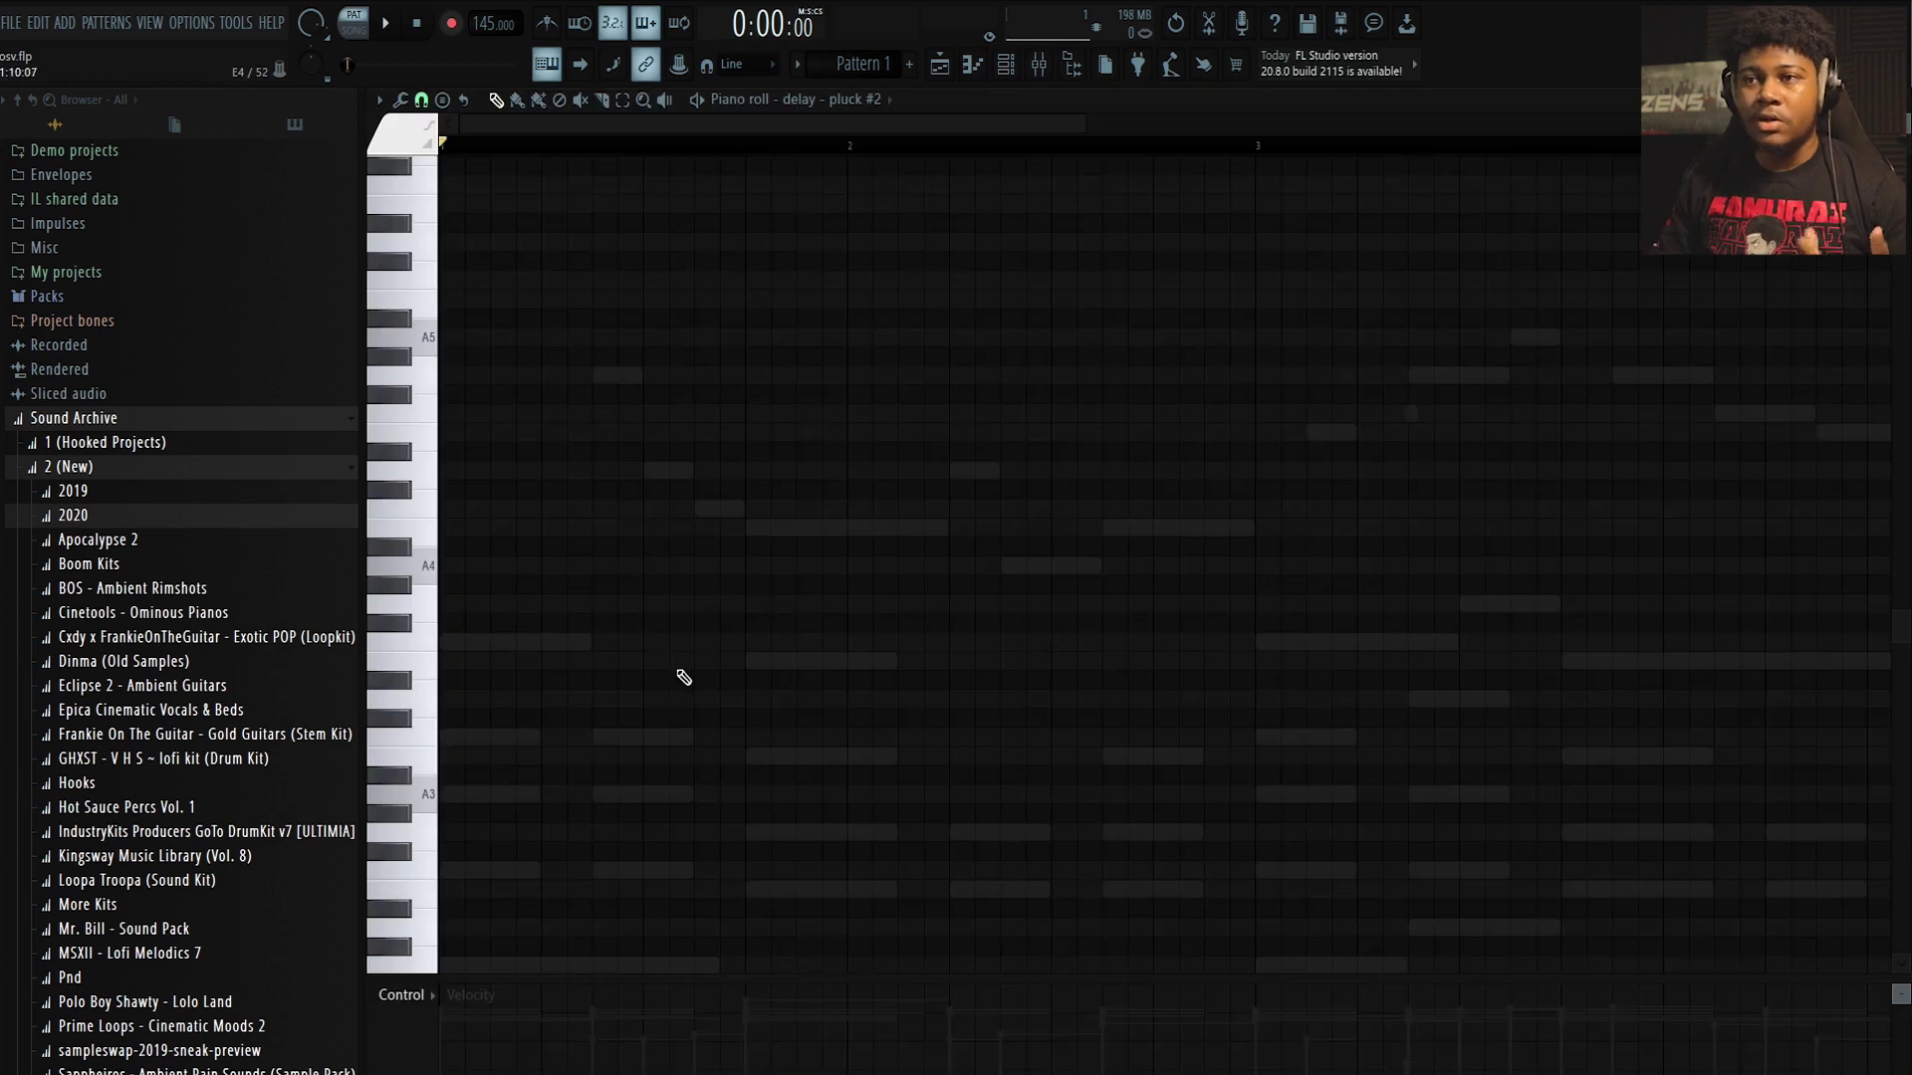
Place a slide note on A4 and a note on F4 at 1:05:00, with slide disabled for the F4 note
click(546, 568)
scroll(637, 697, up, 4)
scroll(617, 757, down, 3)
click(546, 683)
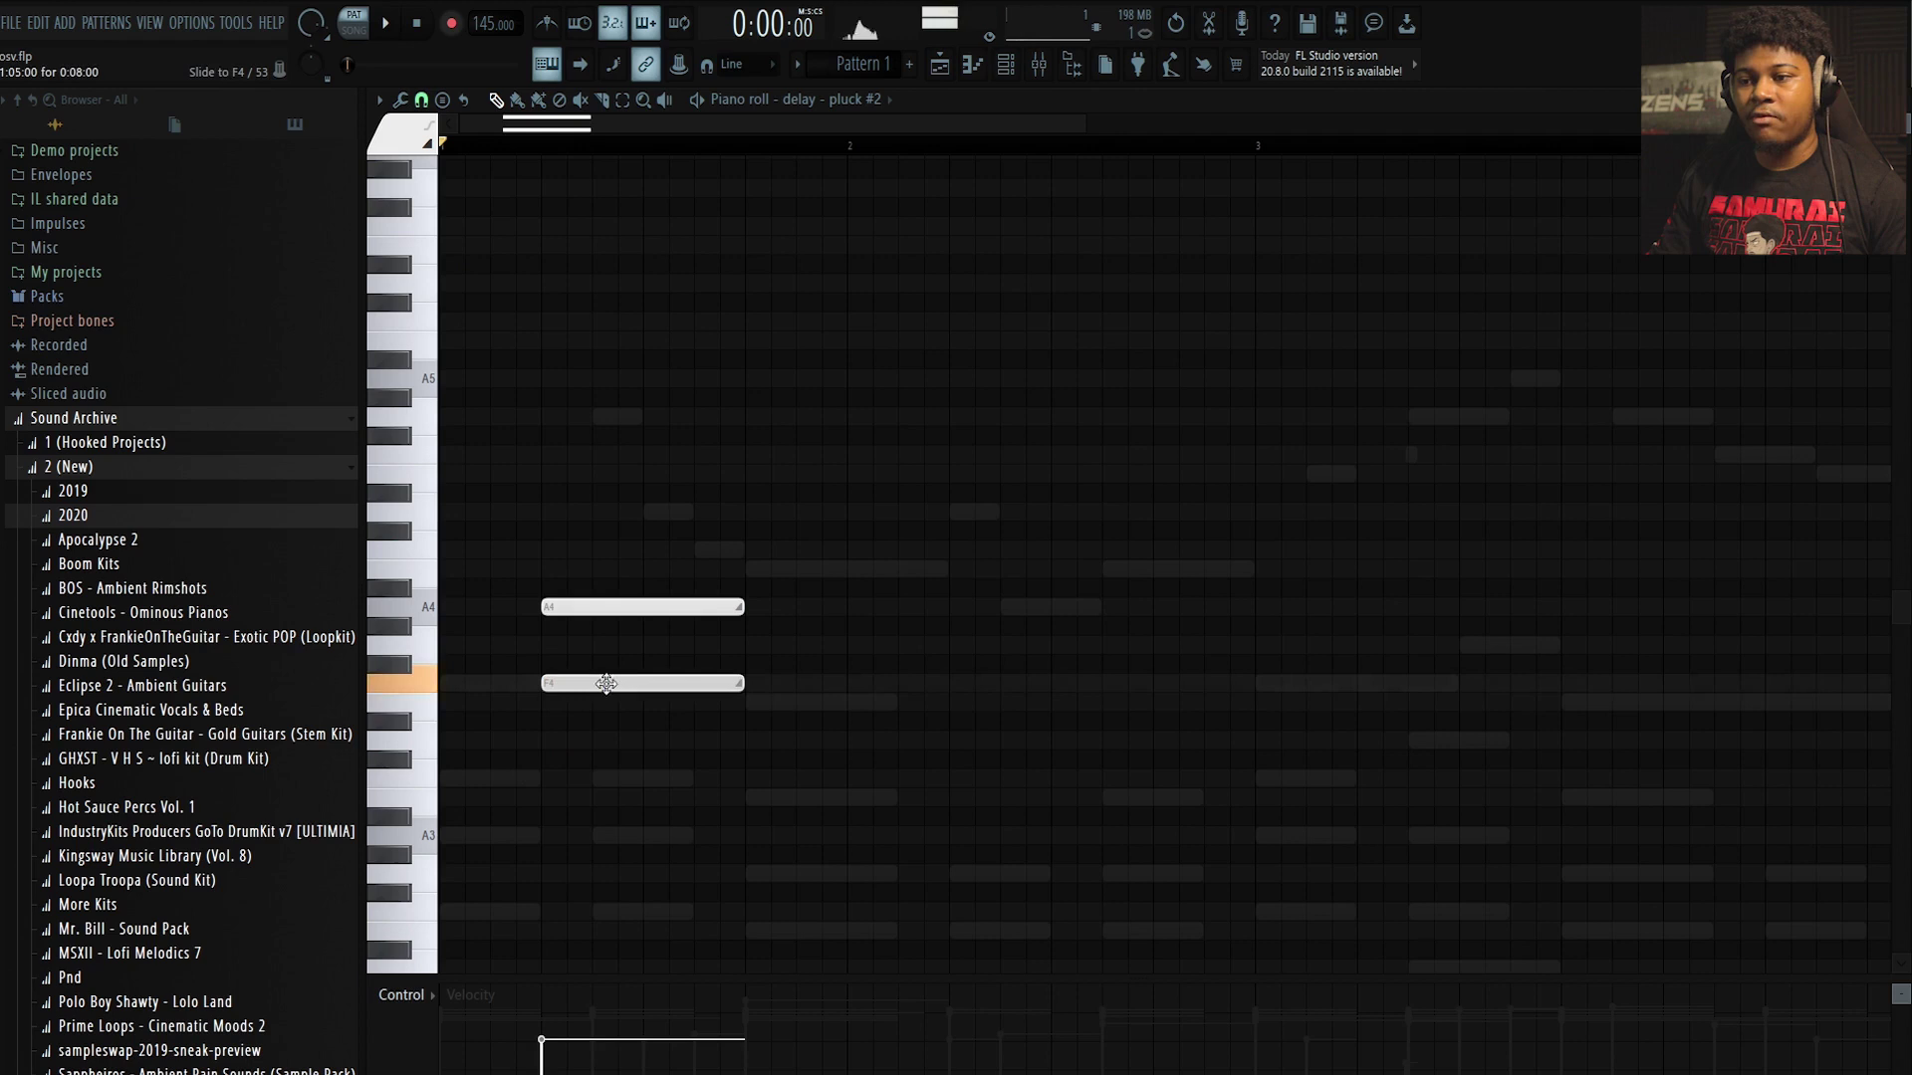
double_click(557, 683)
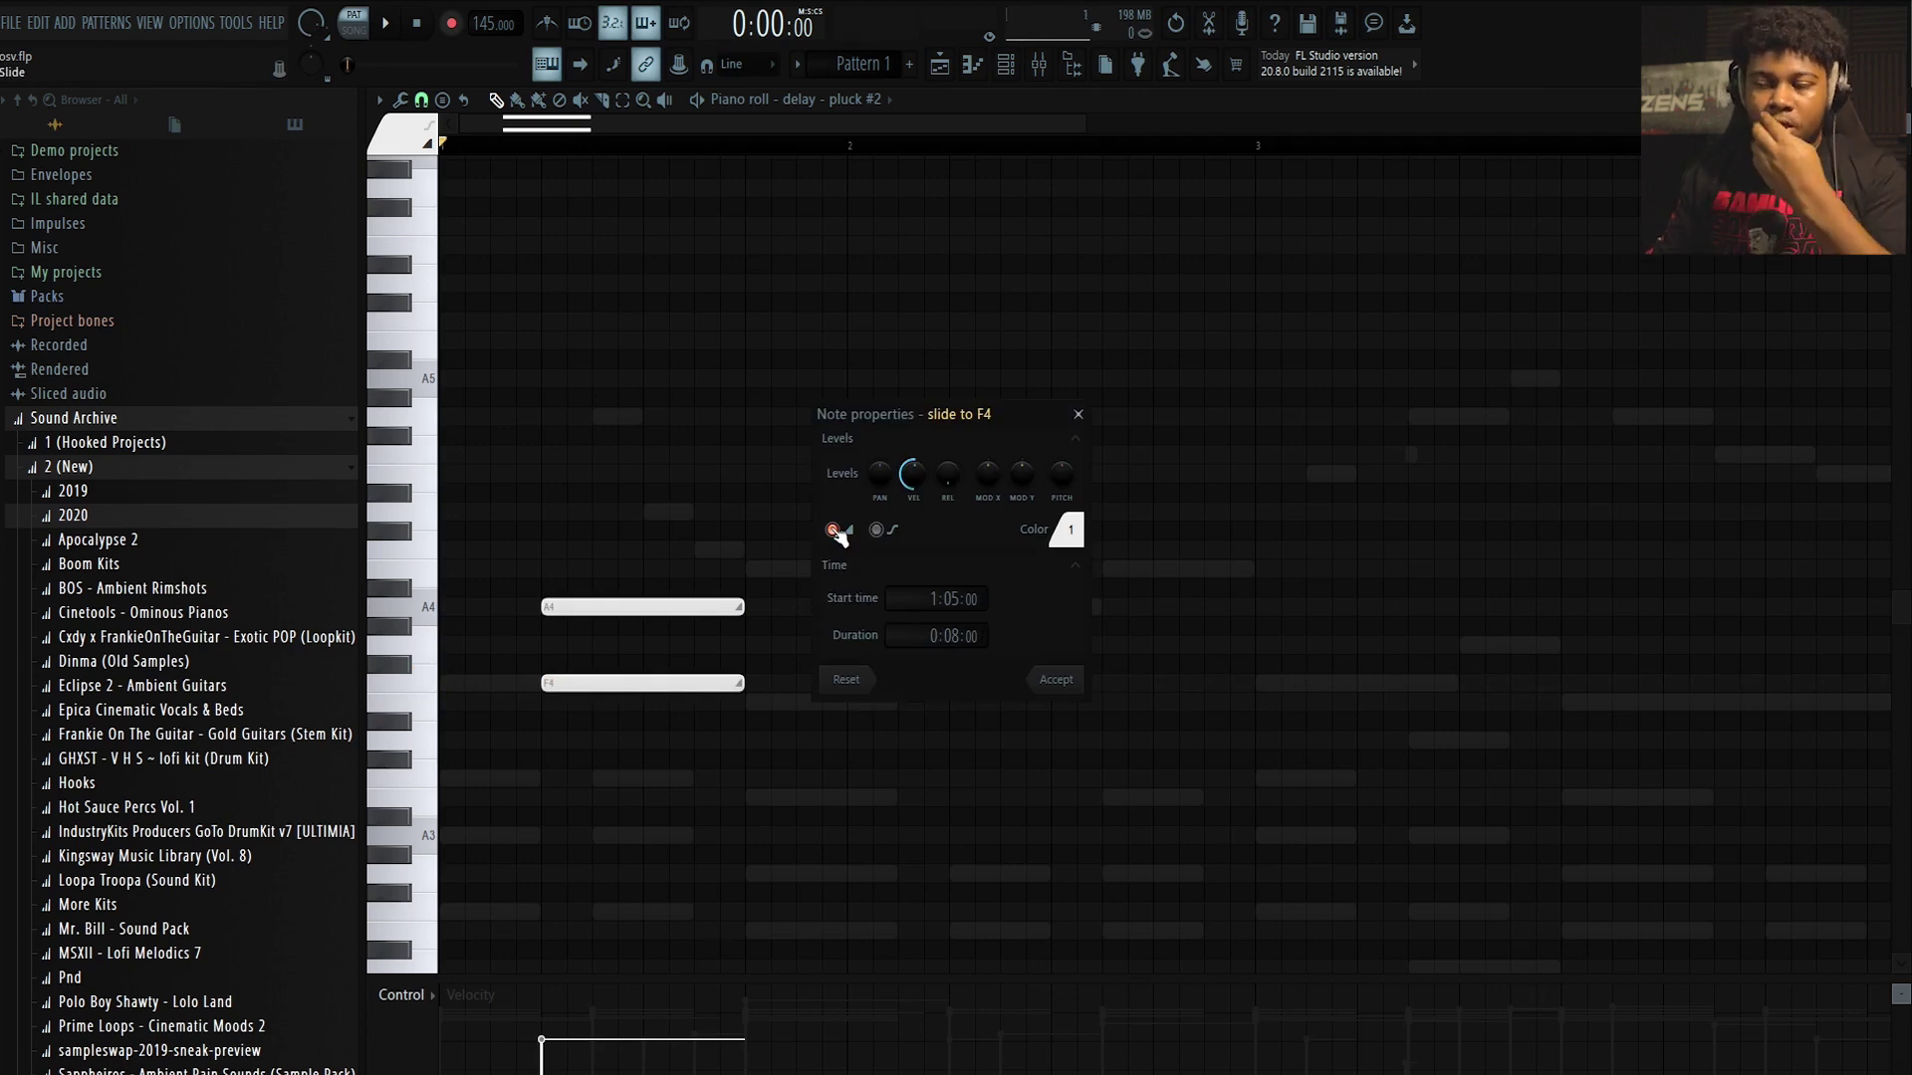
click(1061, 681)
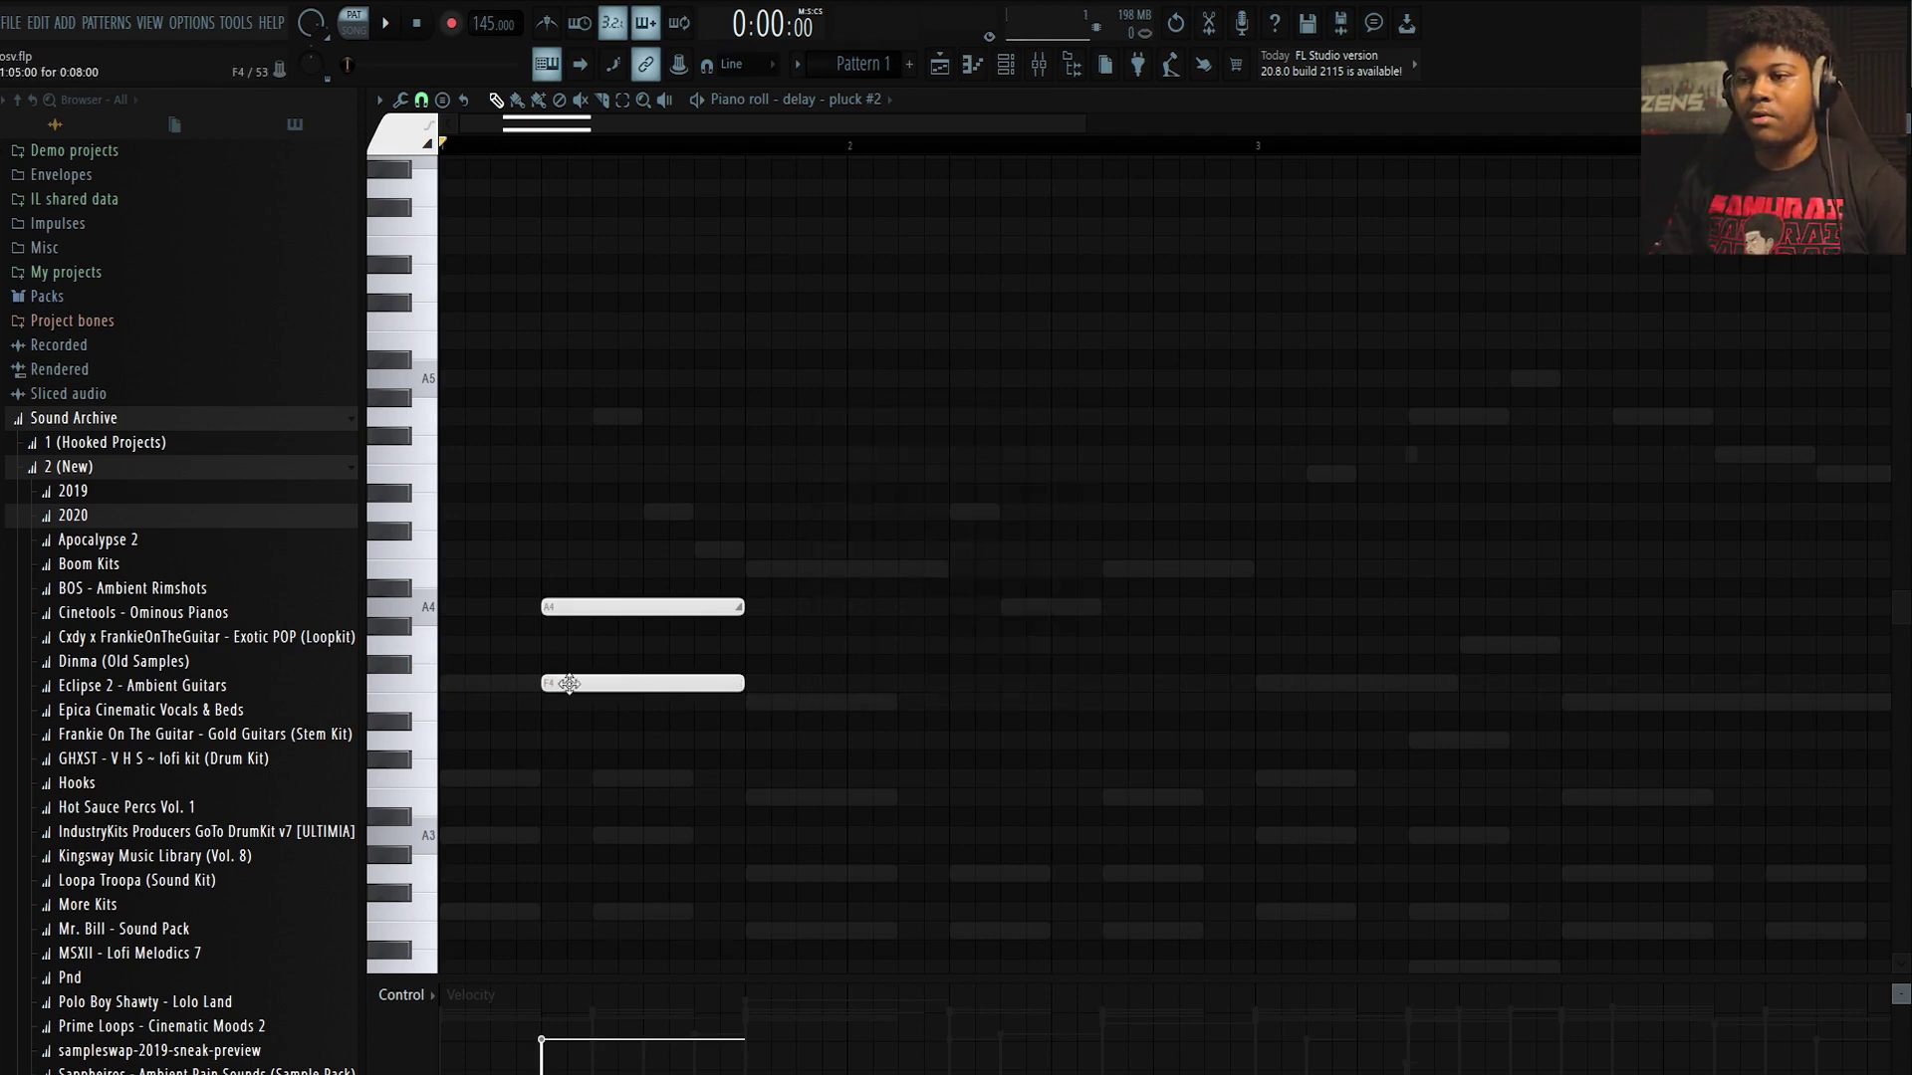
Adjust the timing of the A4 slide note over the F4 note and play the pattern
drag(666, 606, 702, 607)
drag(769, 607, 667, 607)
key(space)
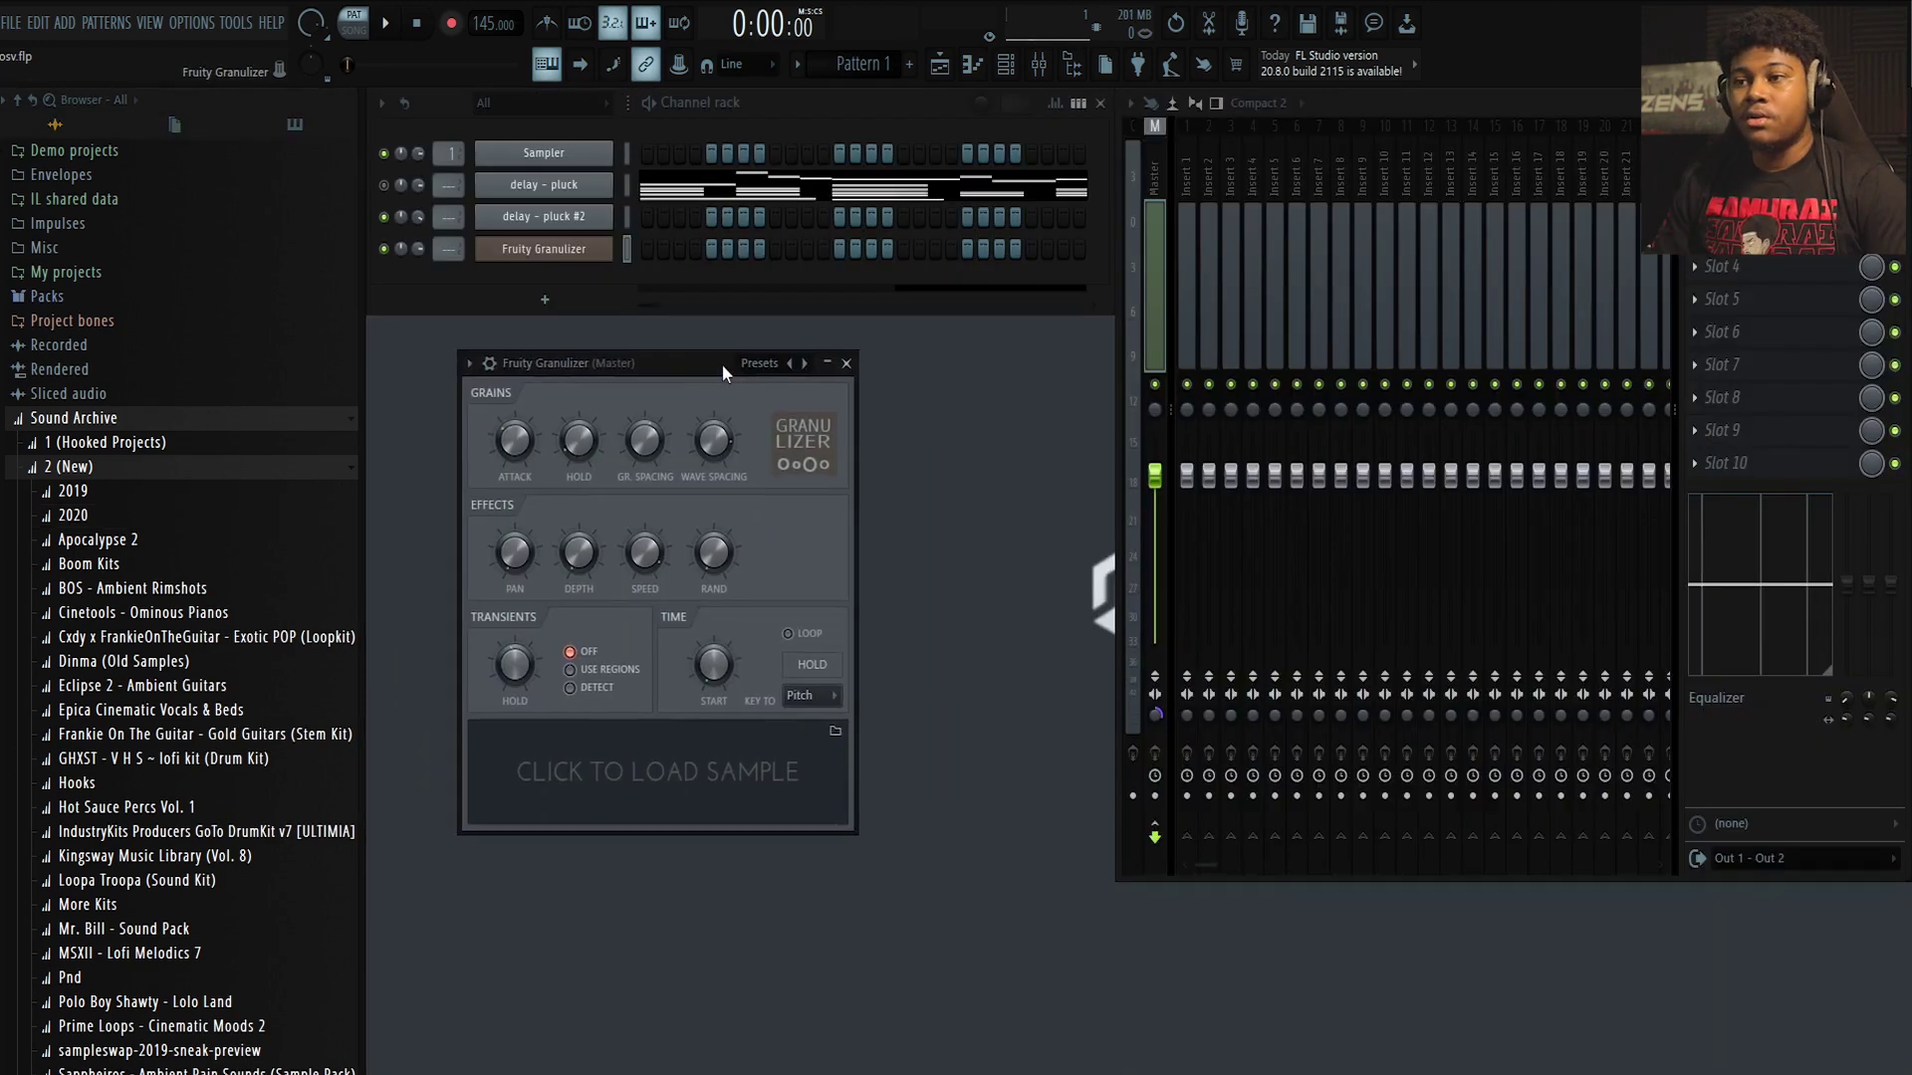
Review the Fruity Granulizer's controls and preset list without changing the preset, and close its window
drag(721, 364, 641, 325)
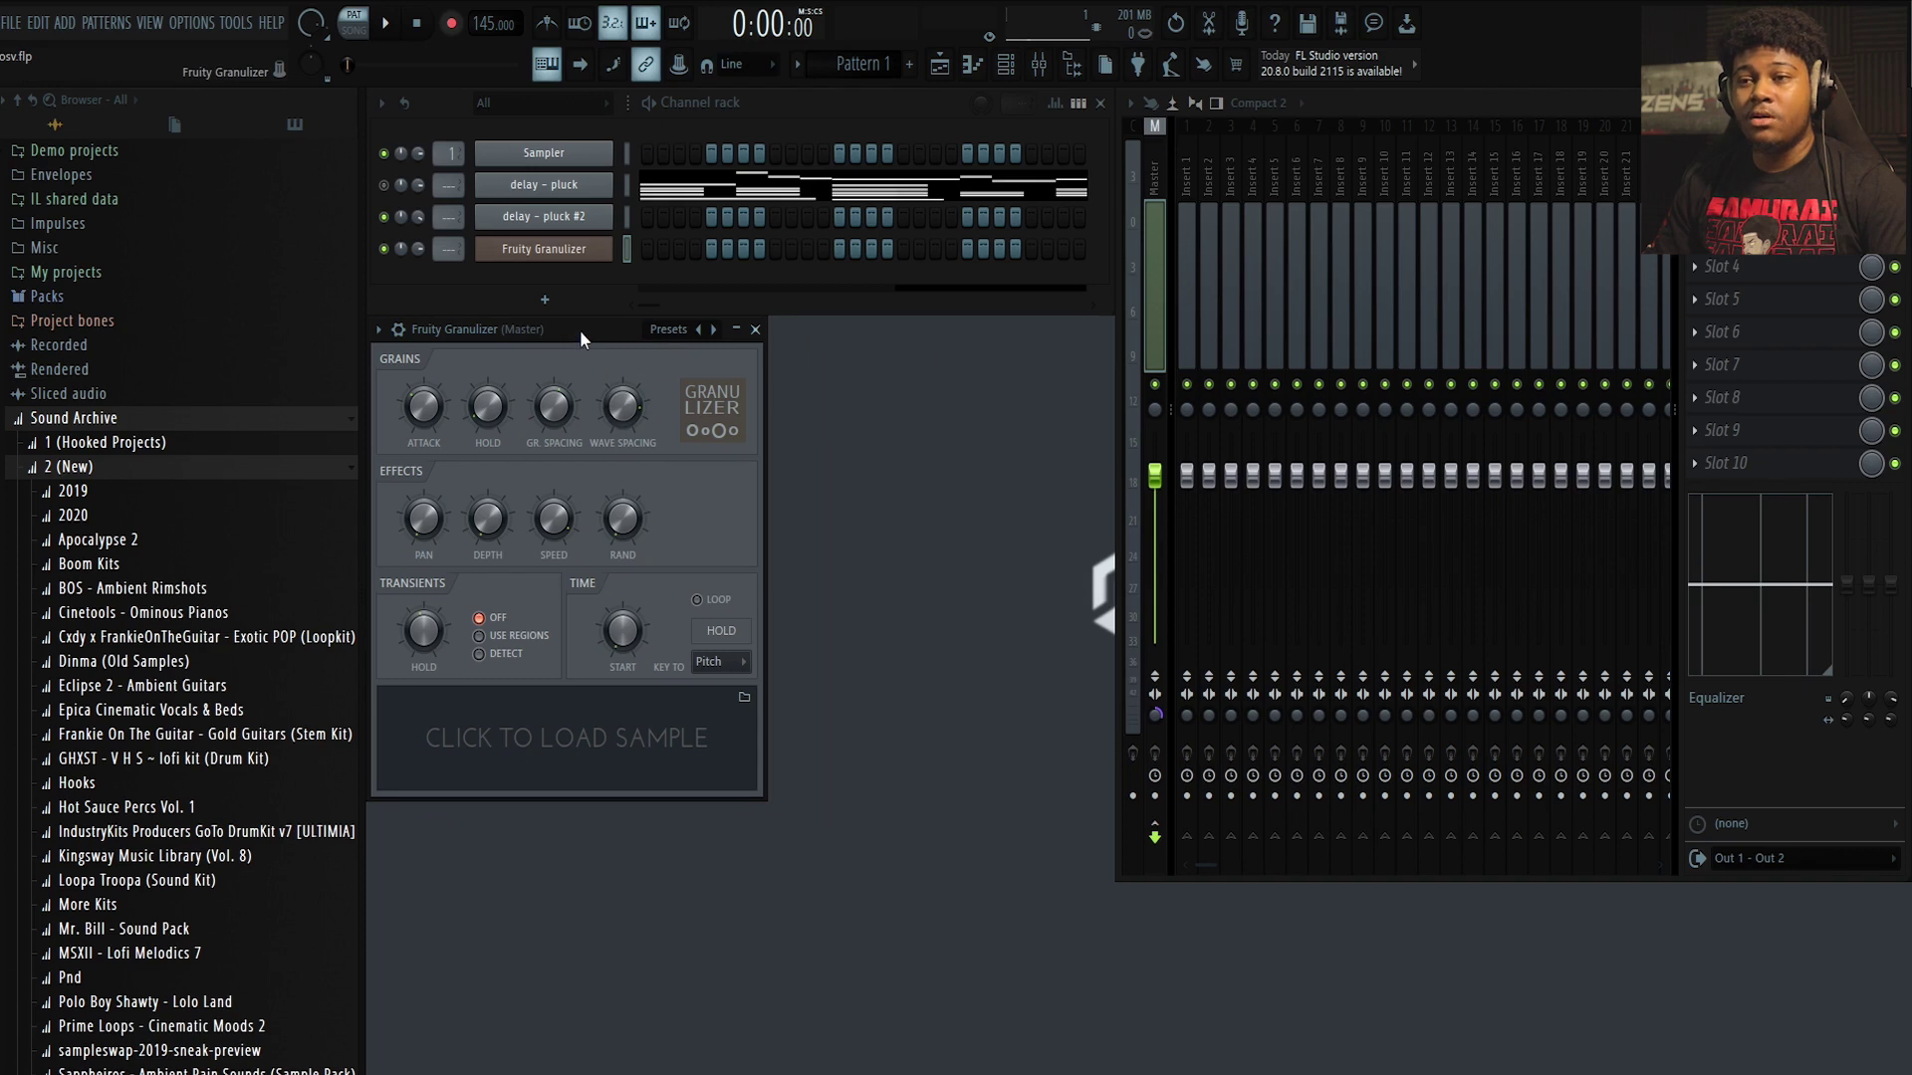
drag(579, 329, 769, 332)
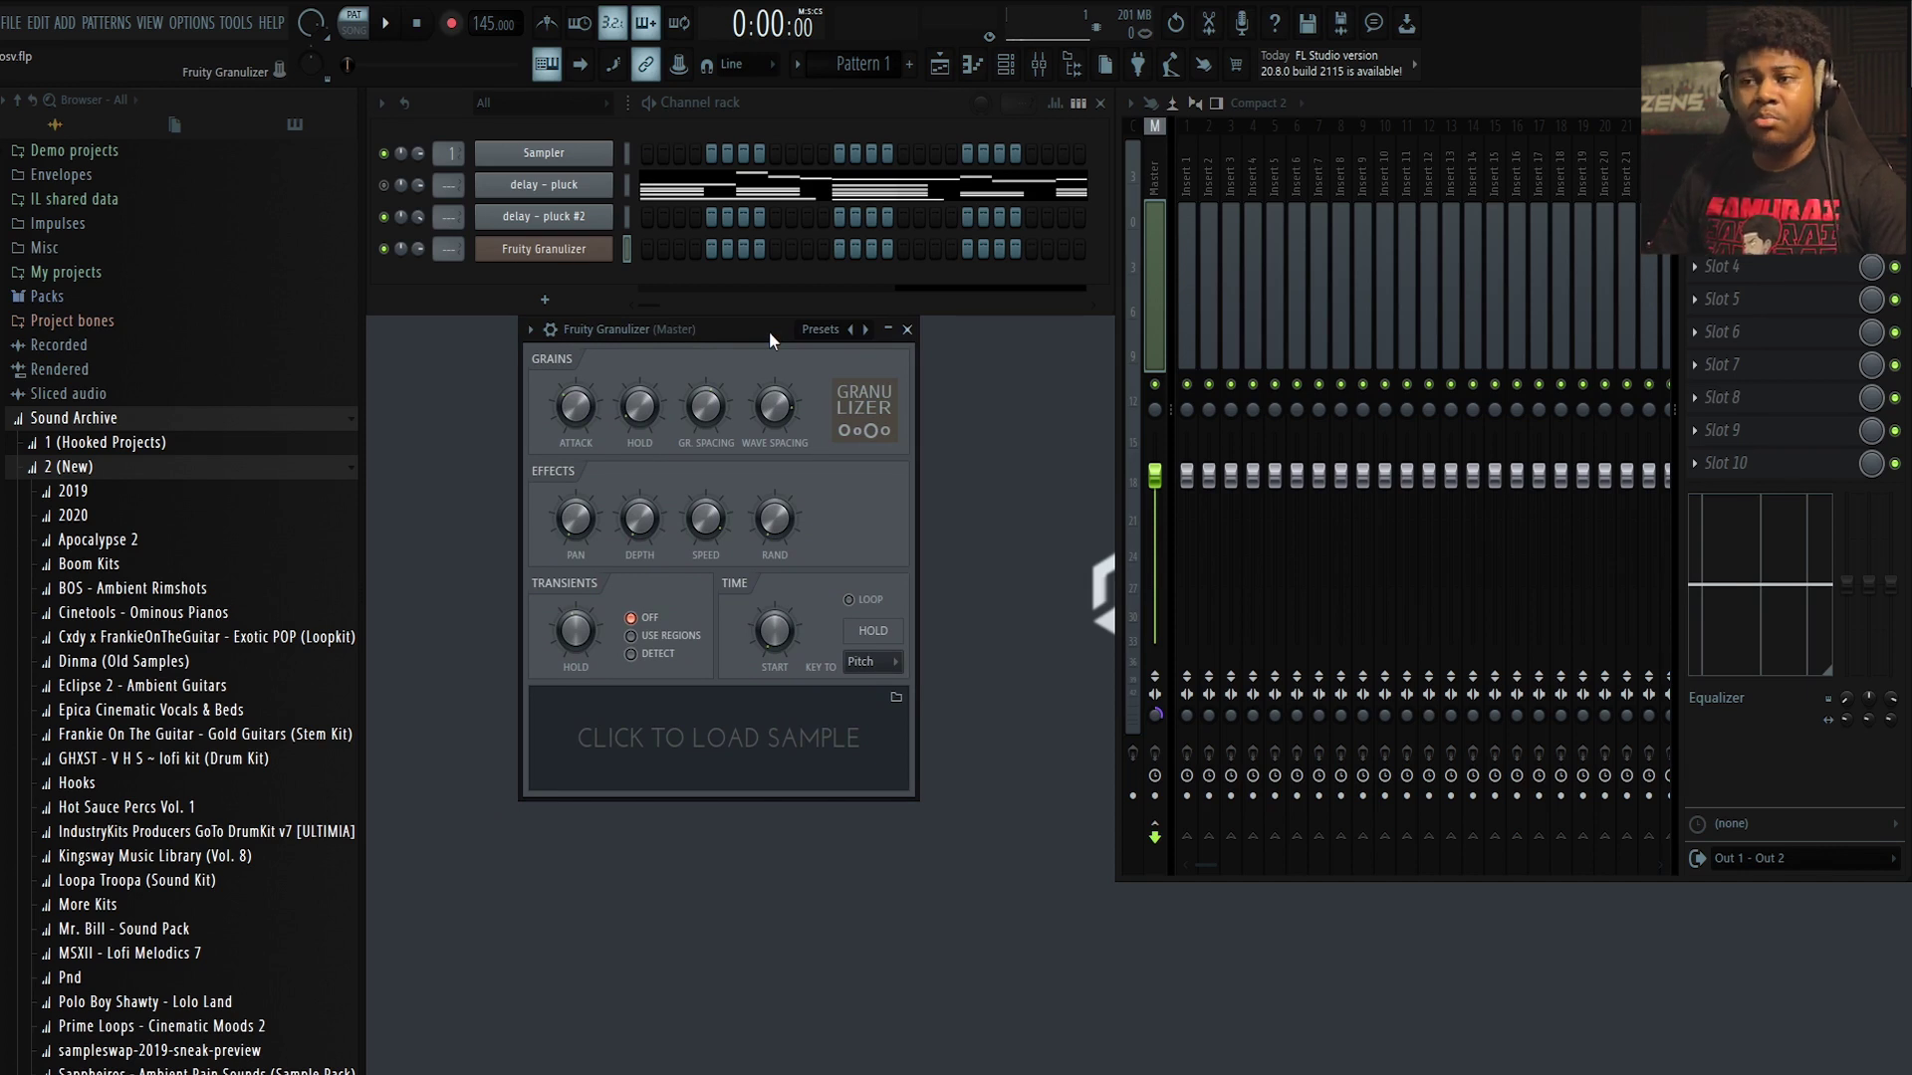
drag(770, 333, 721, 379)
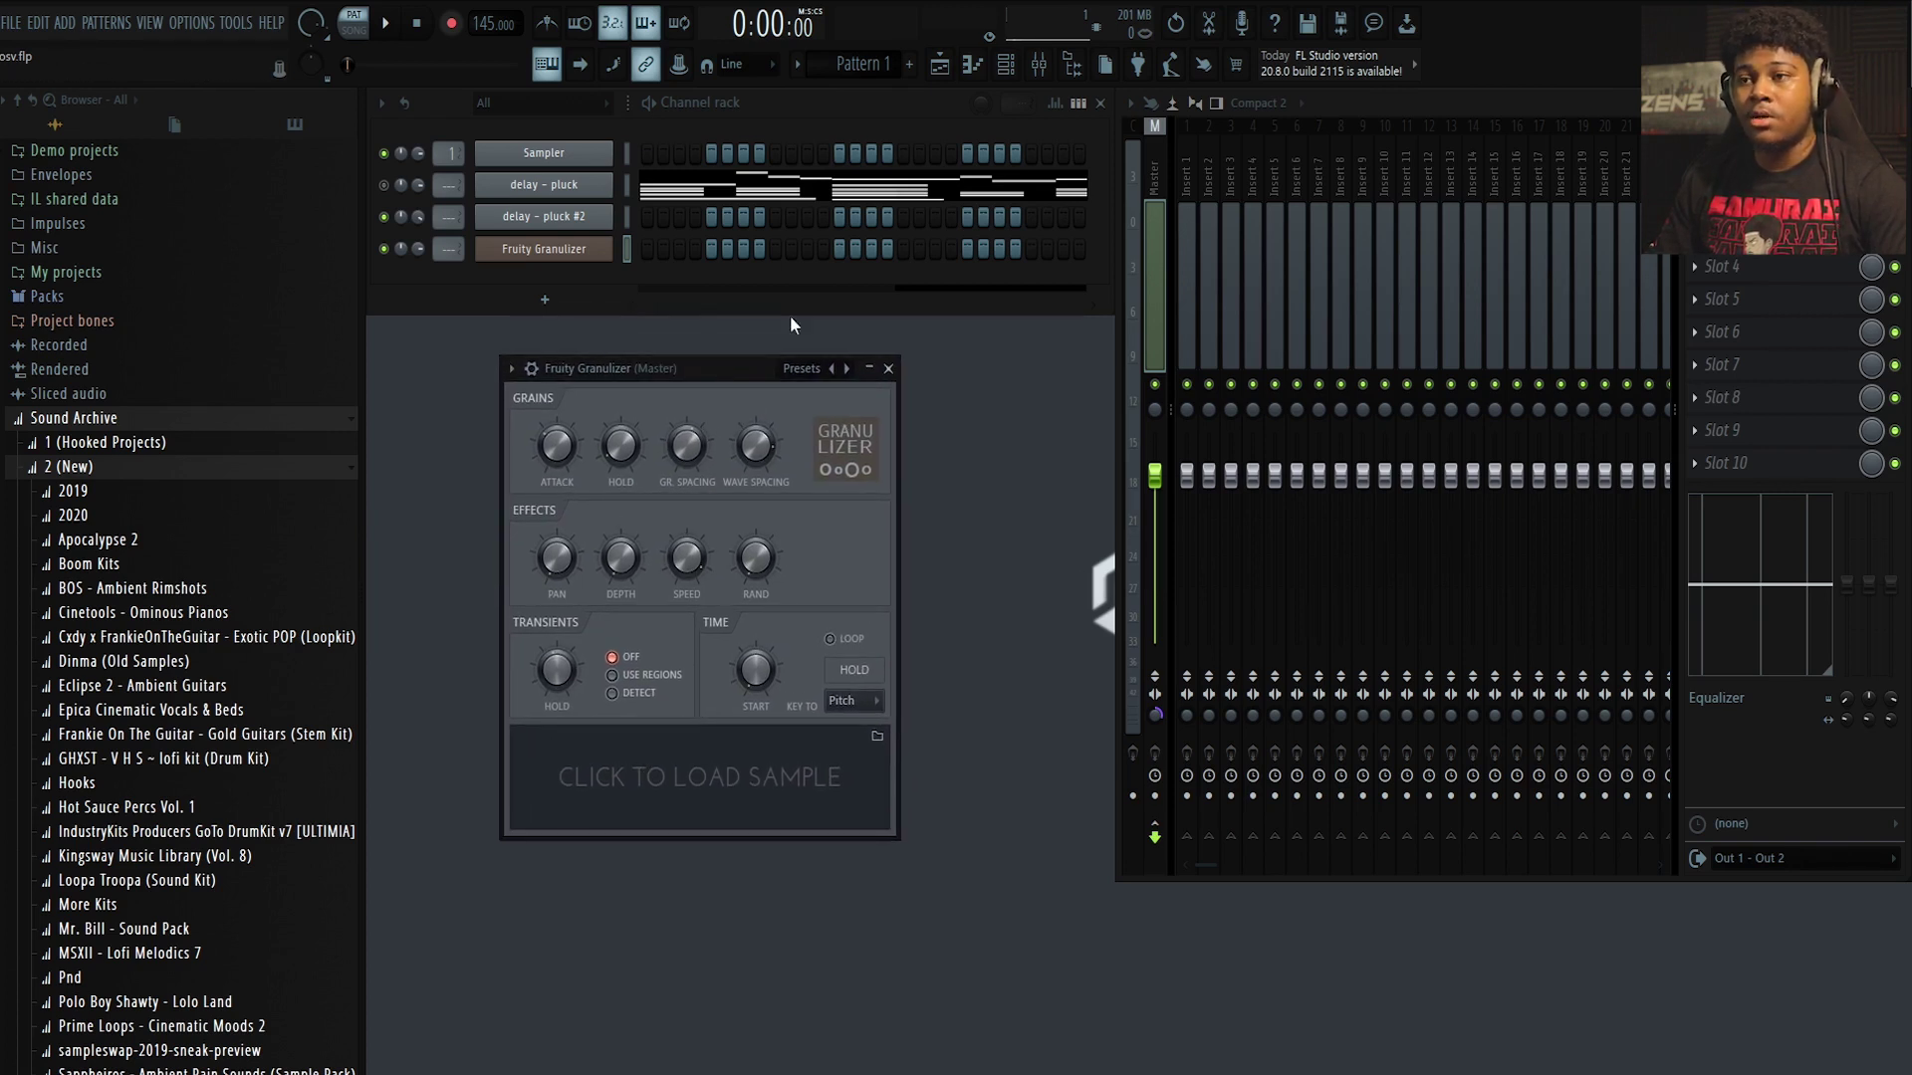
click(802, 368)
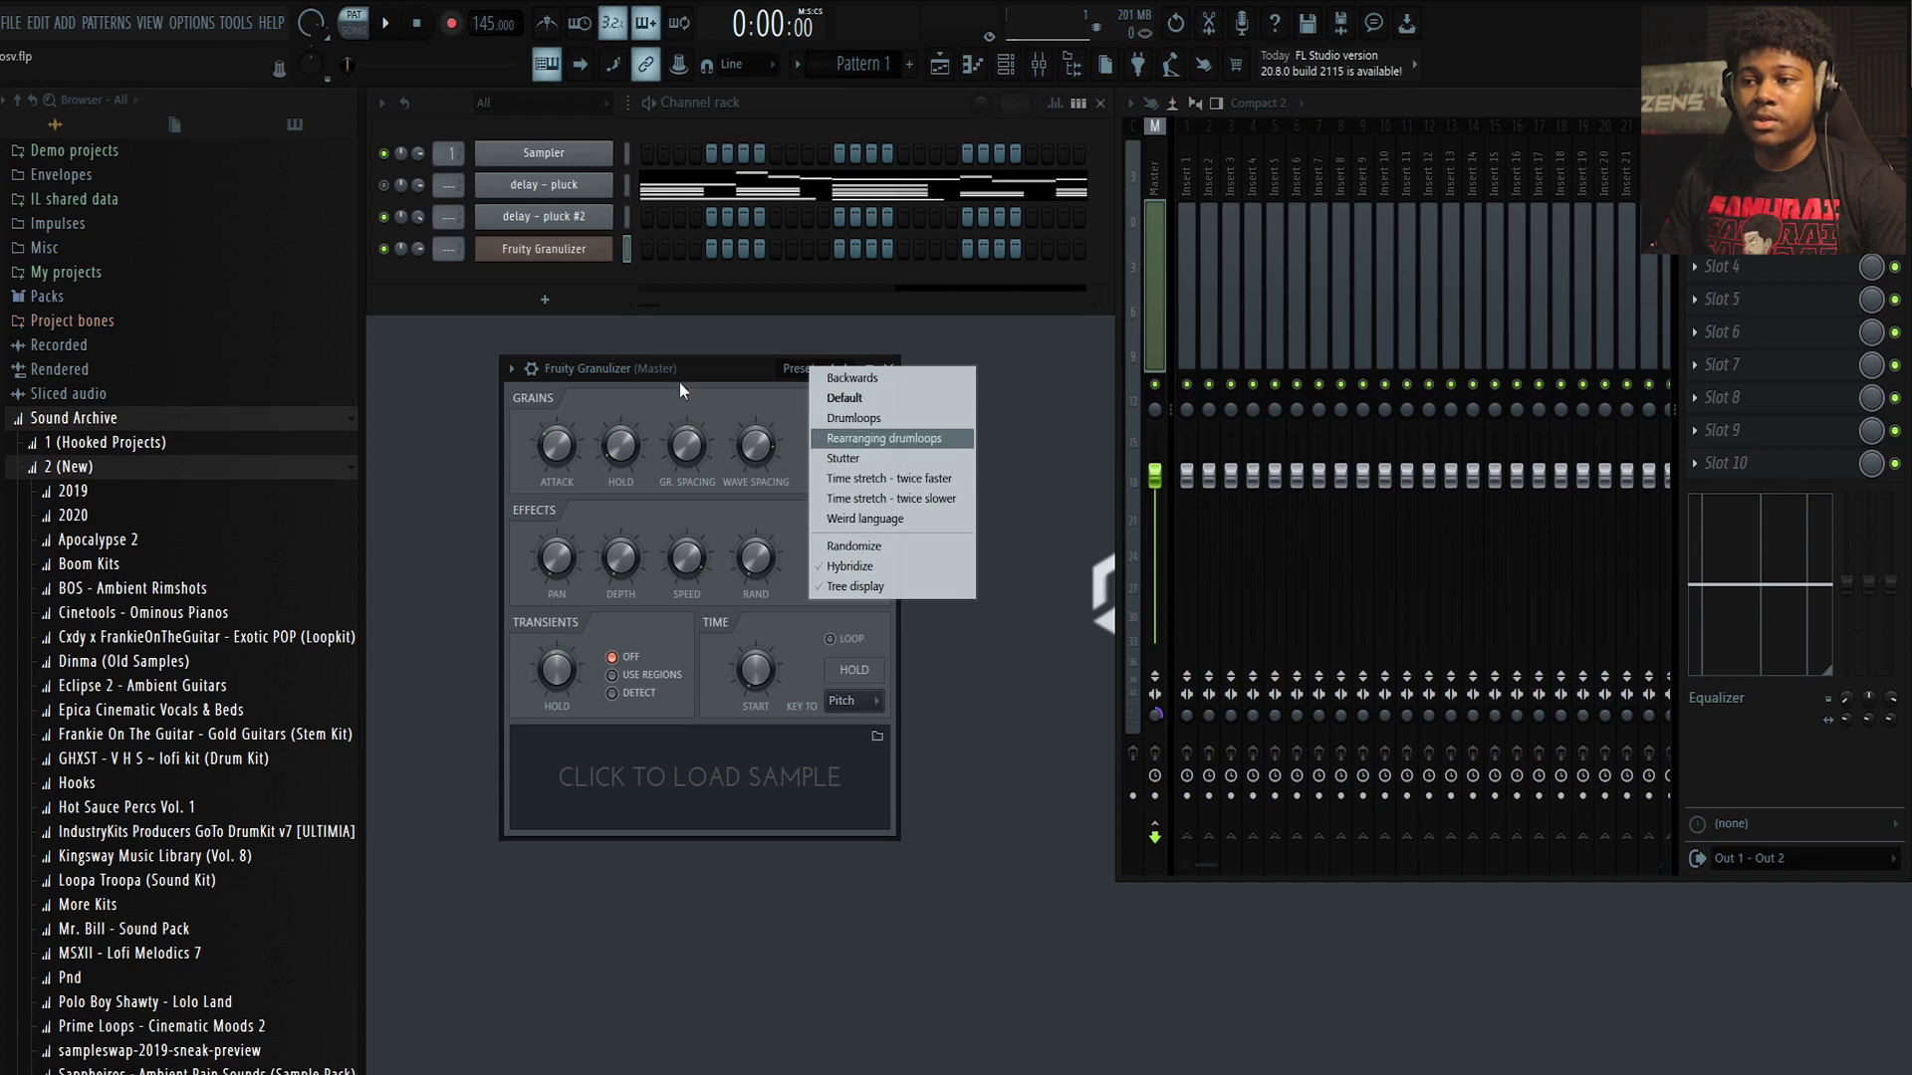
click(685, 375)
click(889, 370)
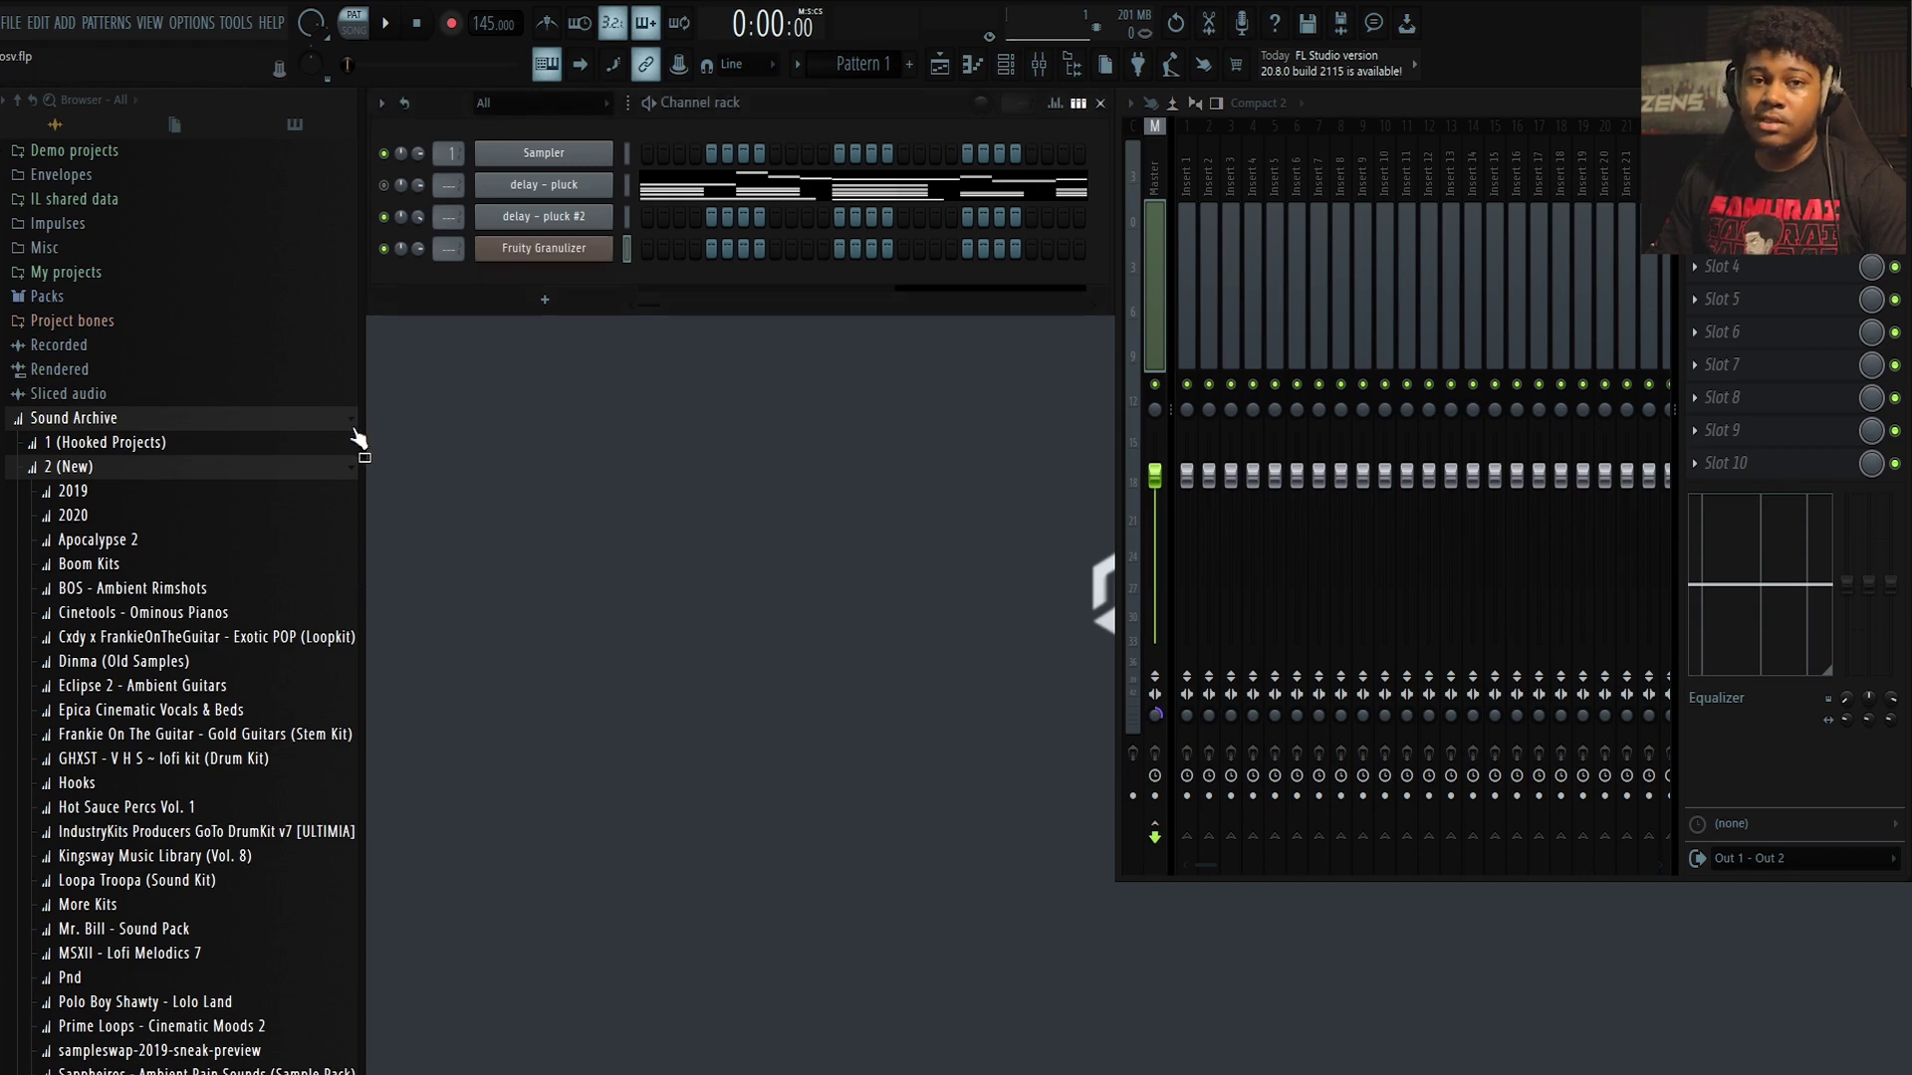
Find the communicate - synth sample in the Ember One Shot Kit's synth folder under 2020 > !sauce and load it onto the Fruity Granulizer channel
click(214, 515)
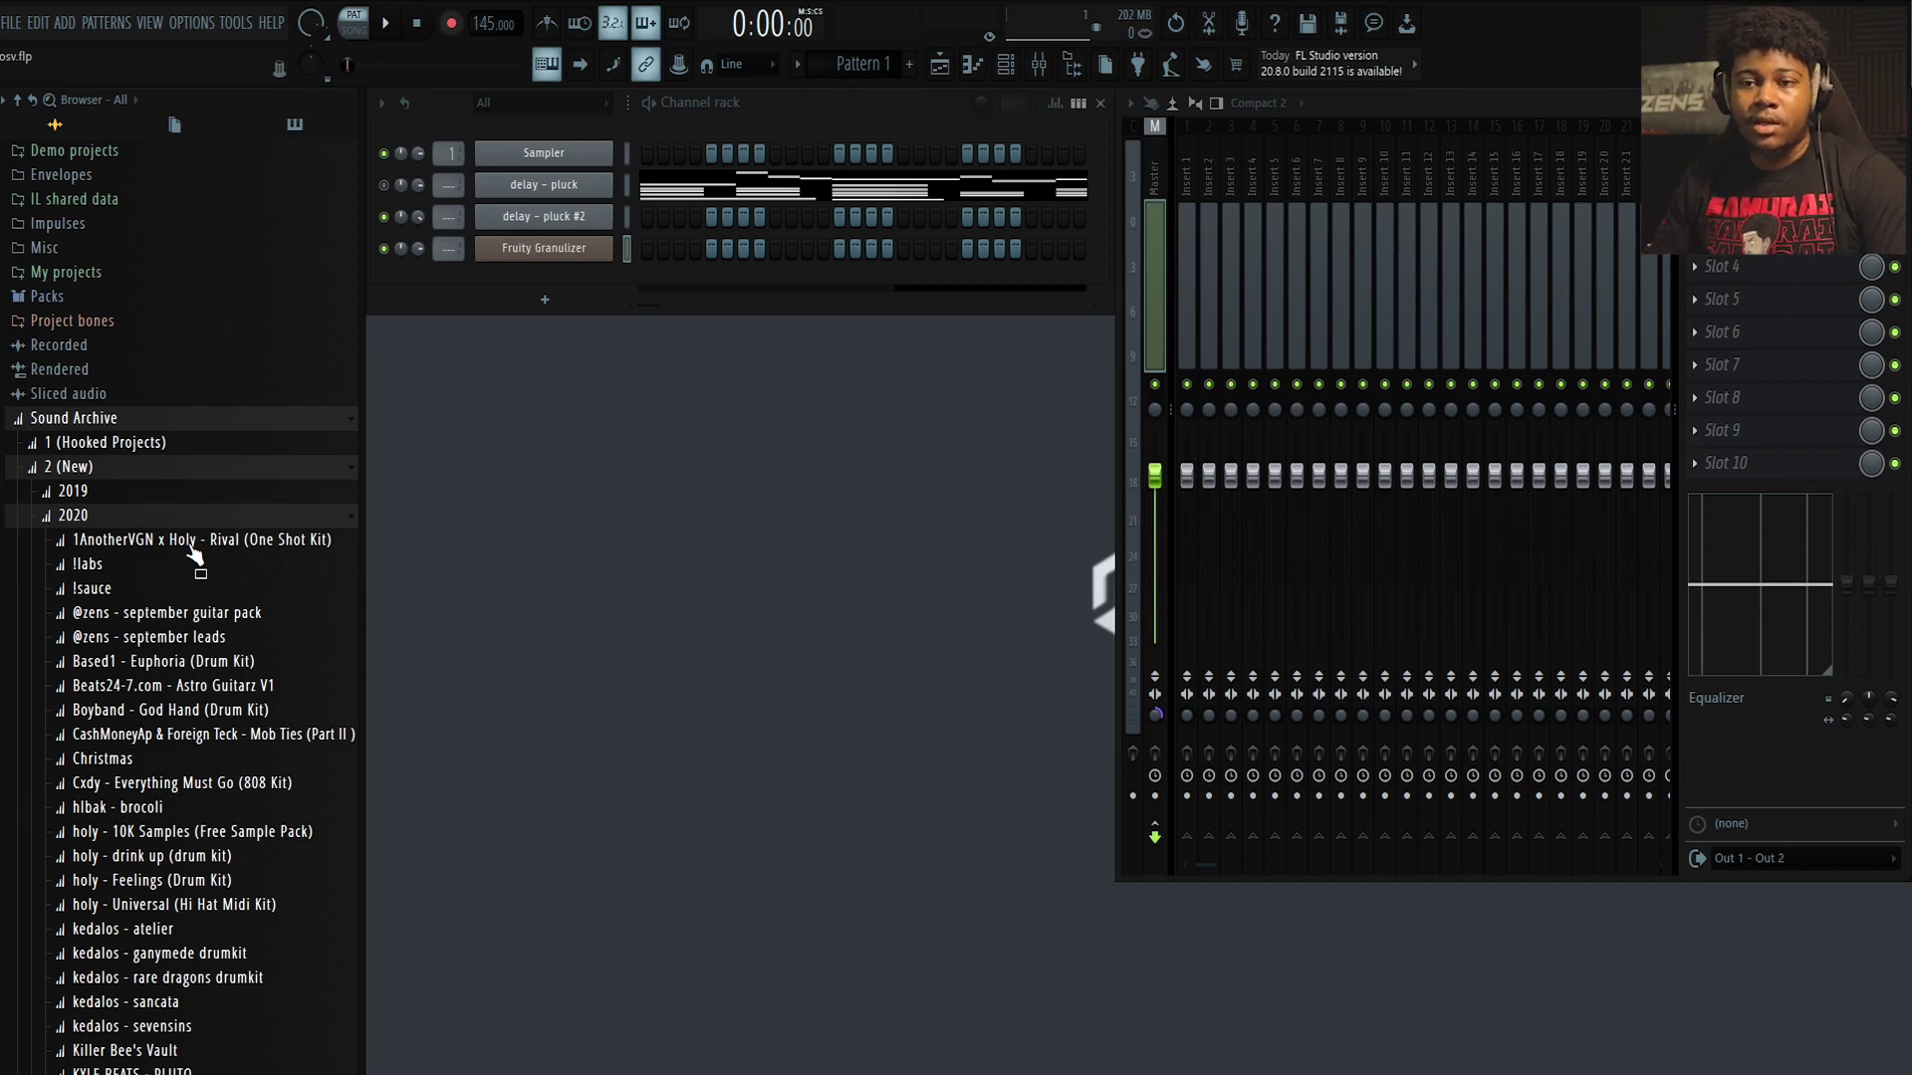
scroll(205, 648, up, 4)
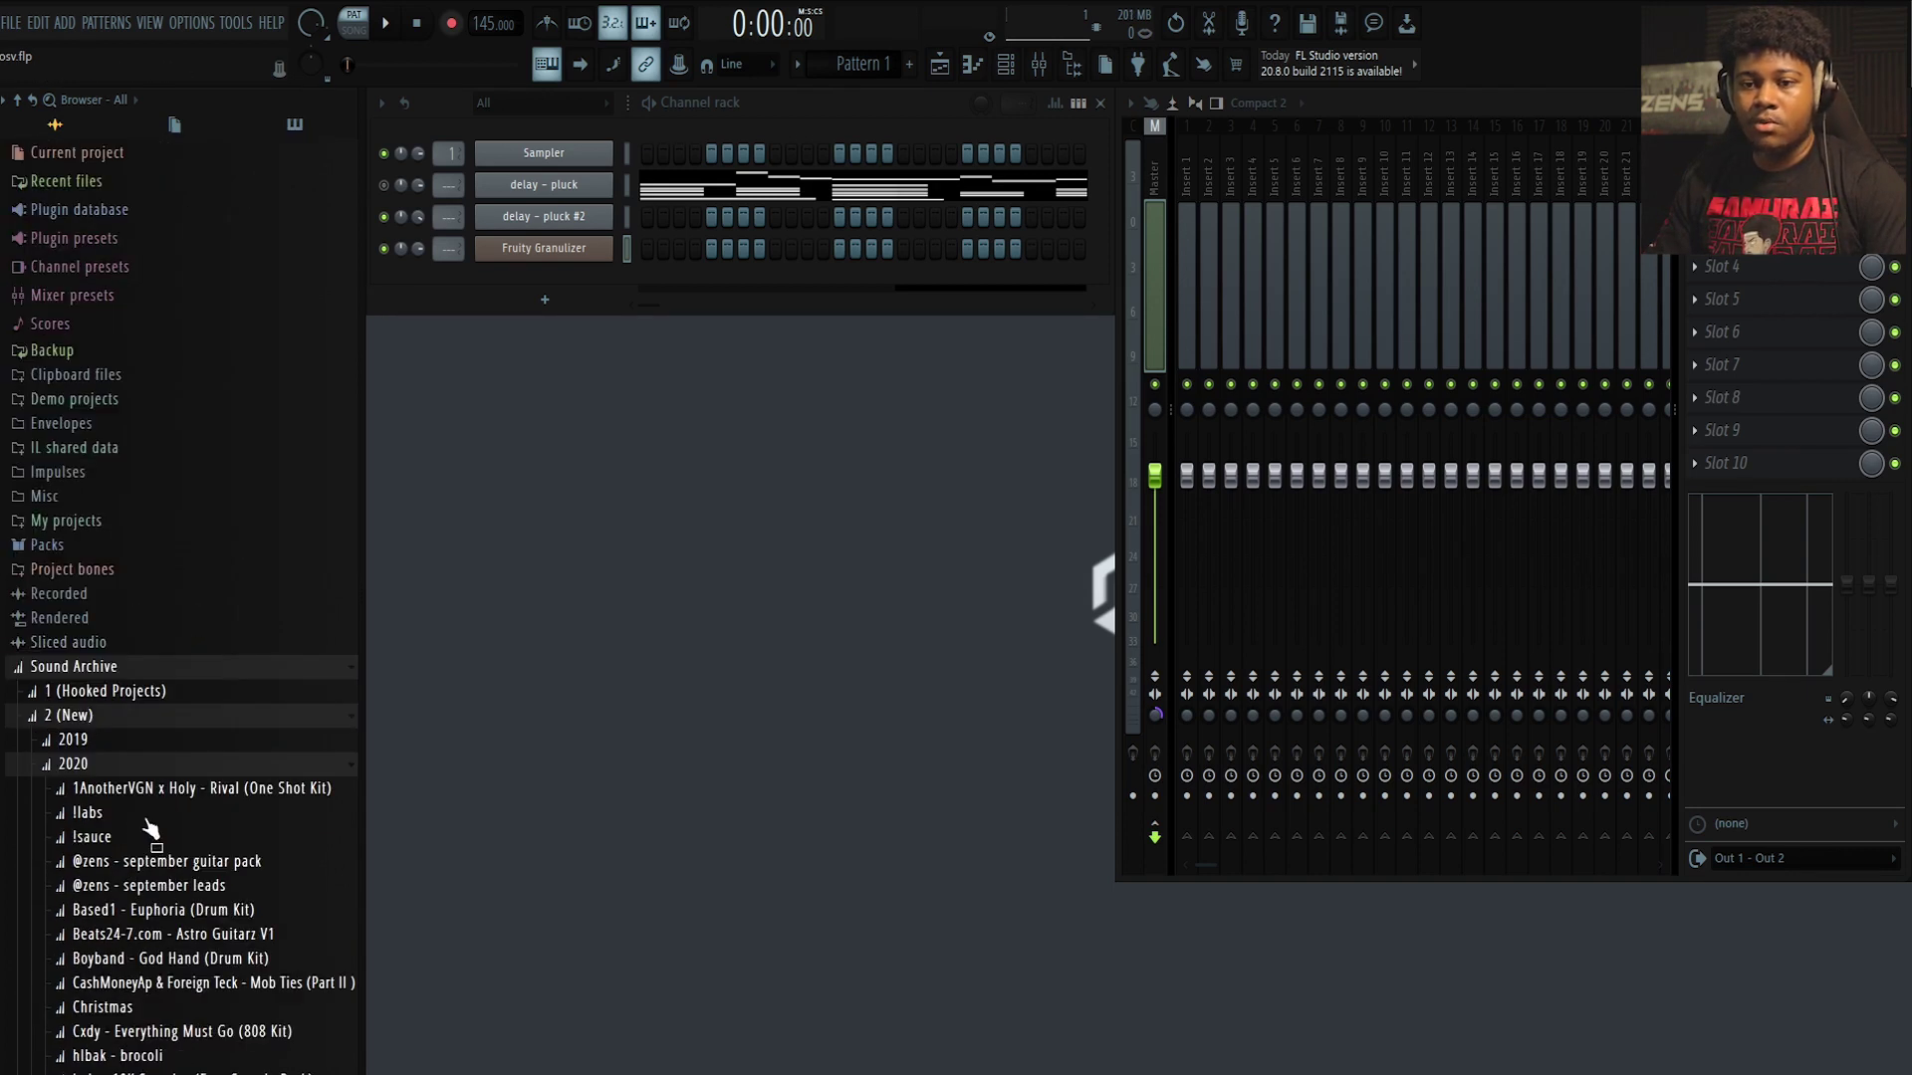
click(139, 838)
scroll(209, 837, up, 6)
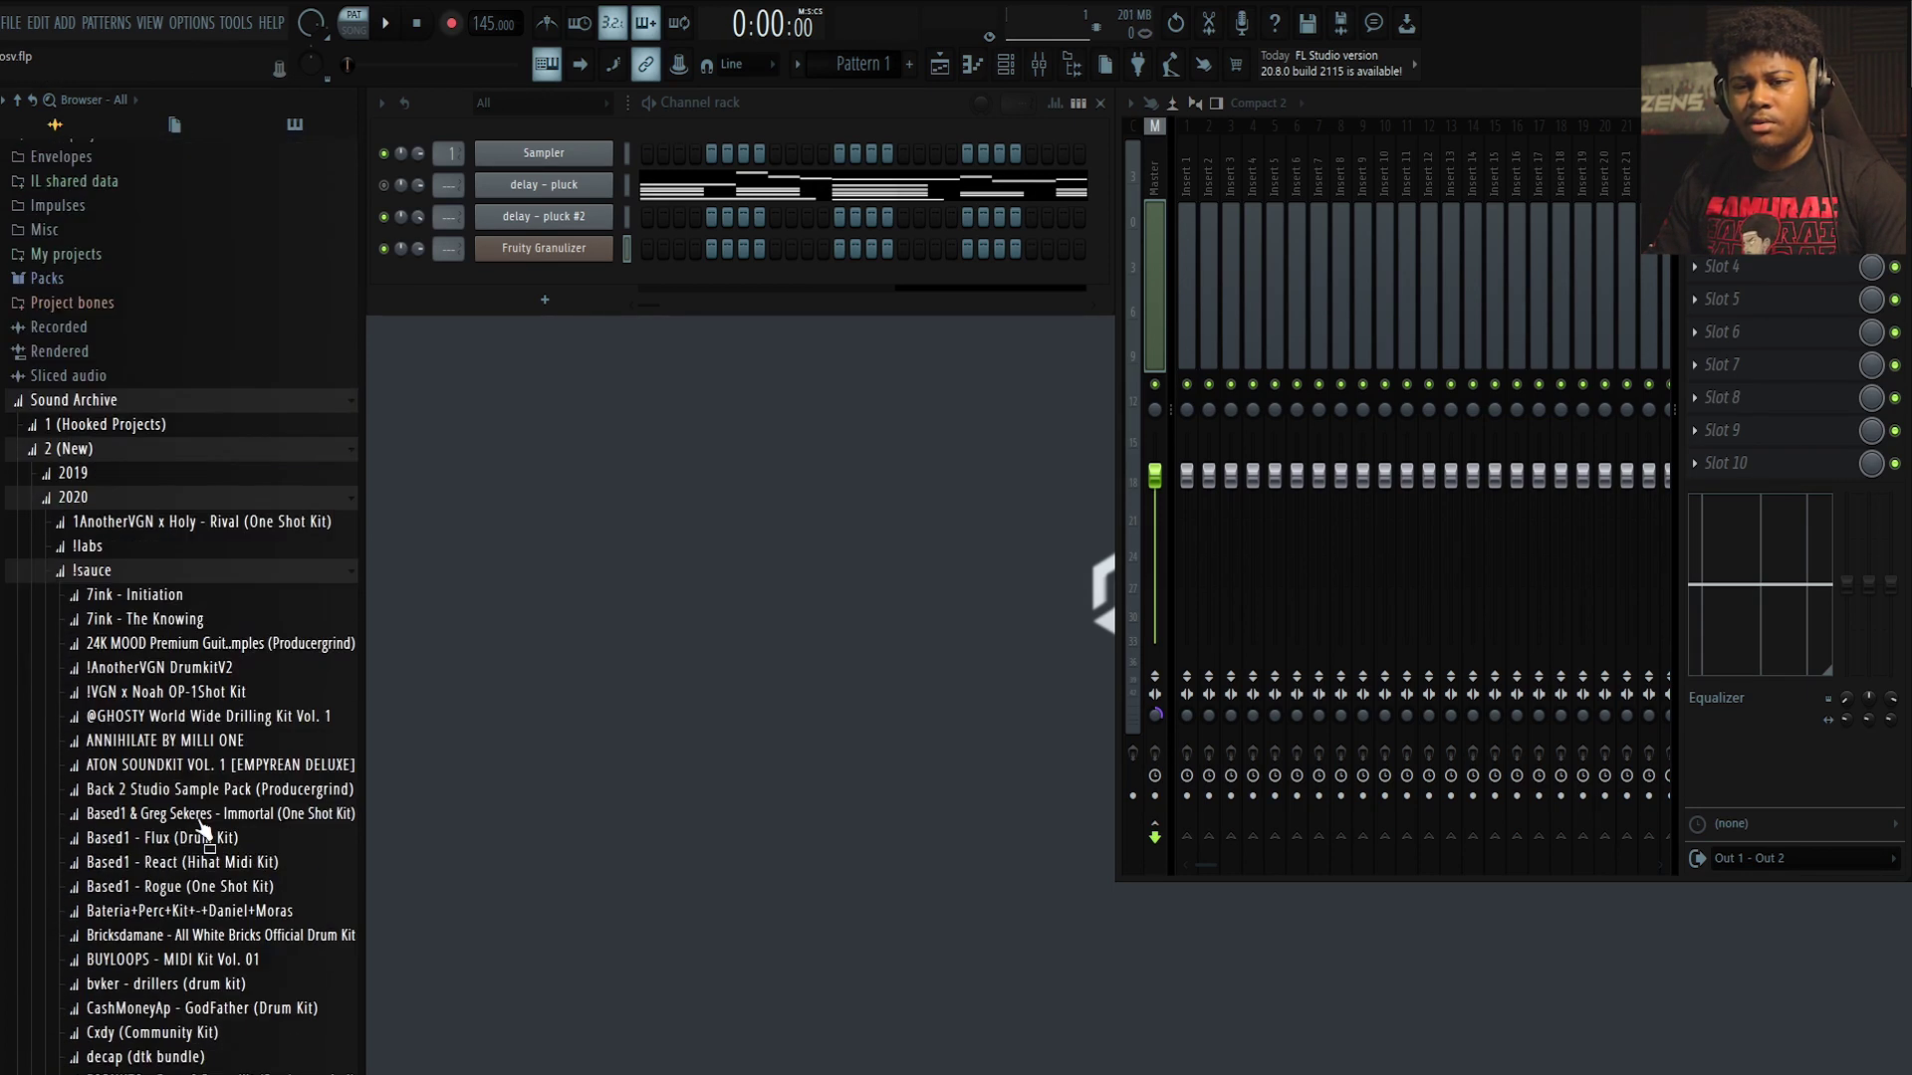
scroll(204, 831, down, 10)
click(164, 1048)
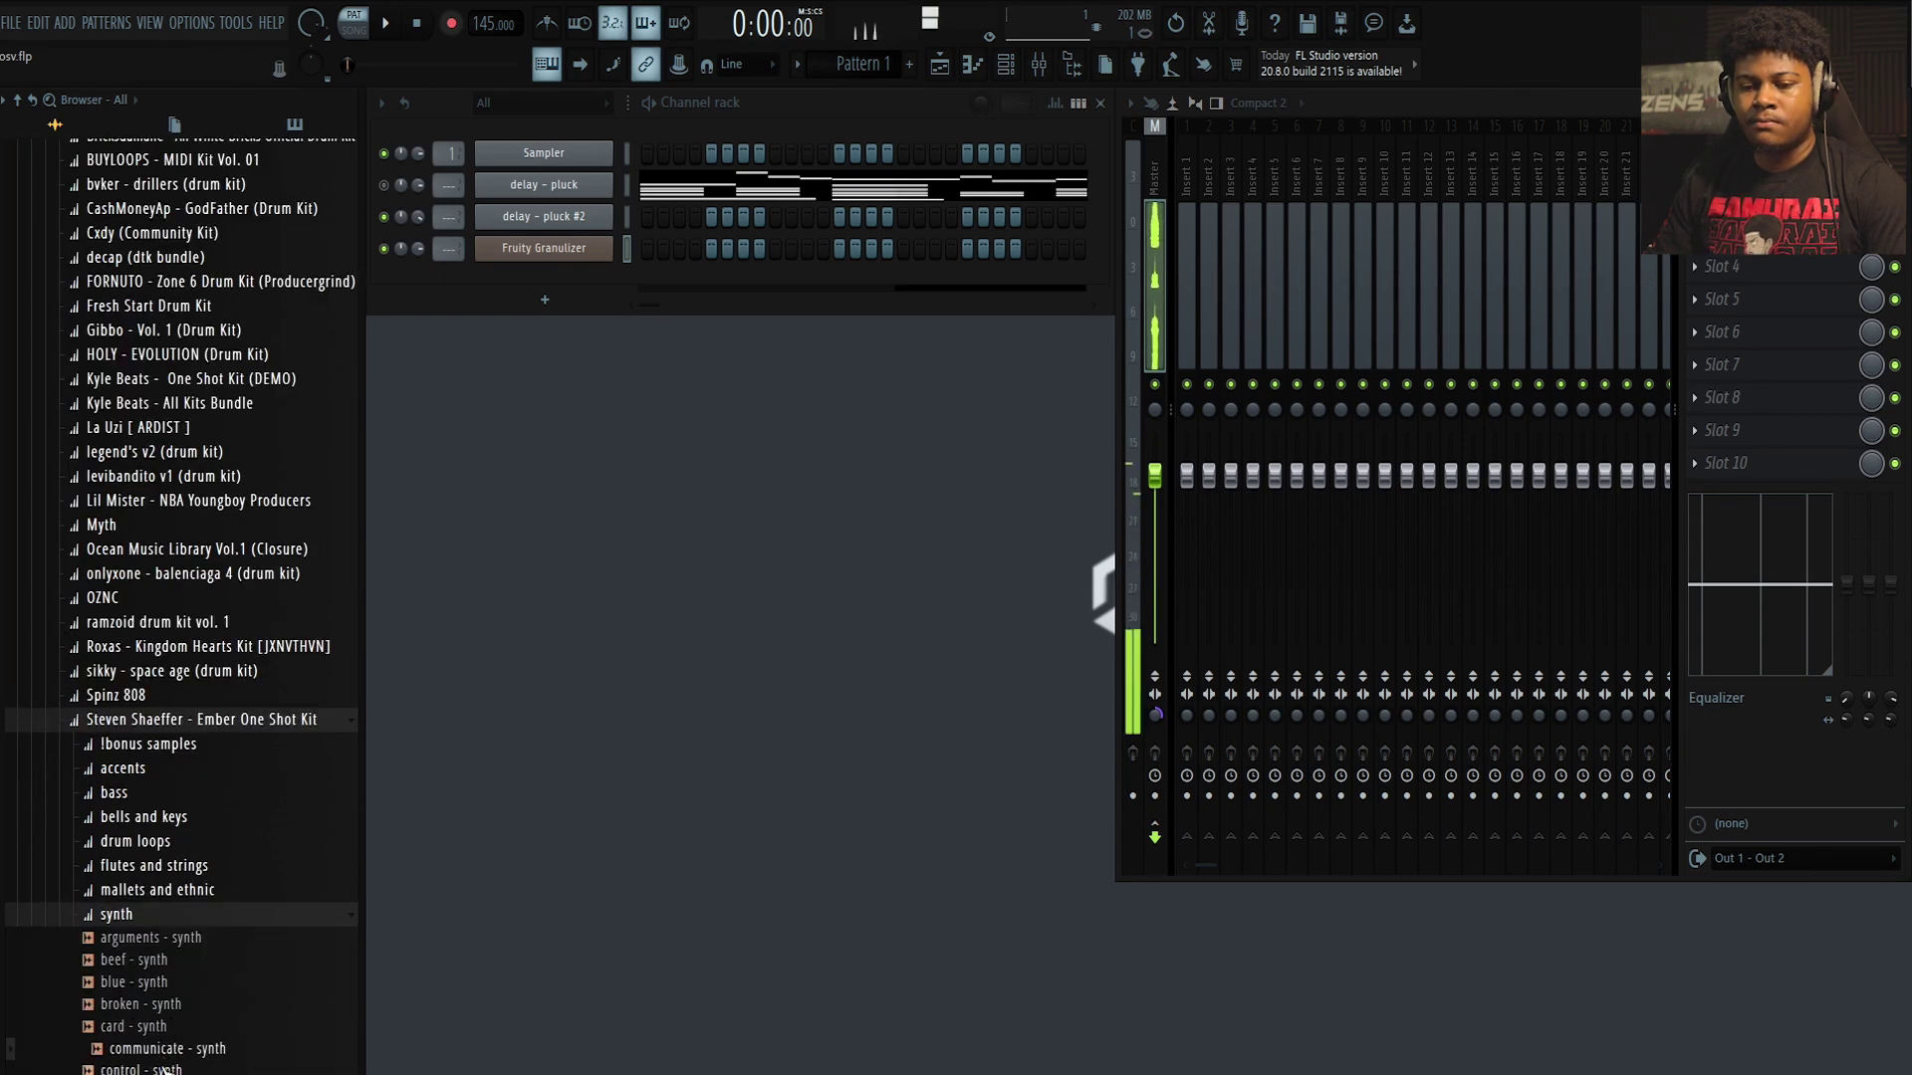
drag(164, 1048, 540, 253)
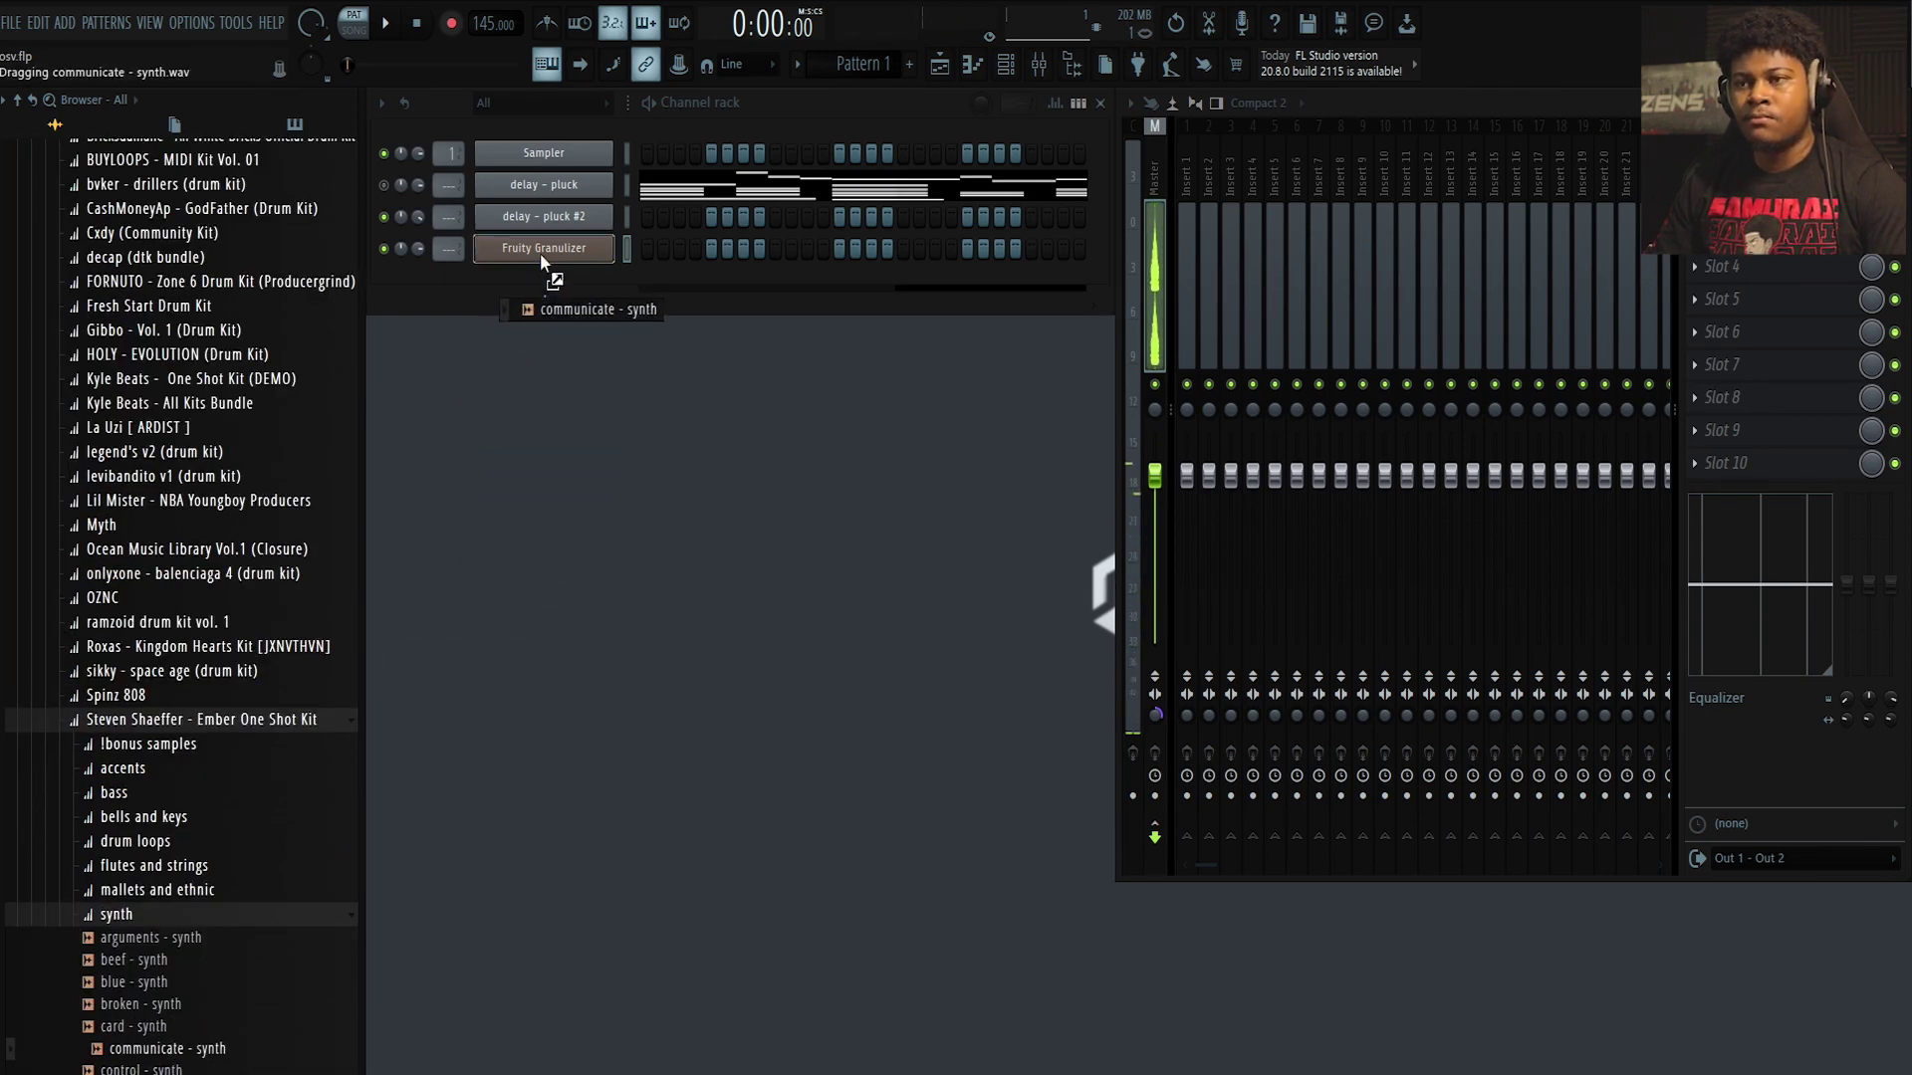
Load the Stutter preset in the Fruity Granulizer and play notes to audition it while going over the grain controls
click(829, 328)
click(873, 423)
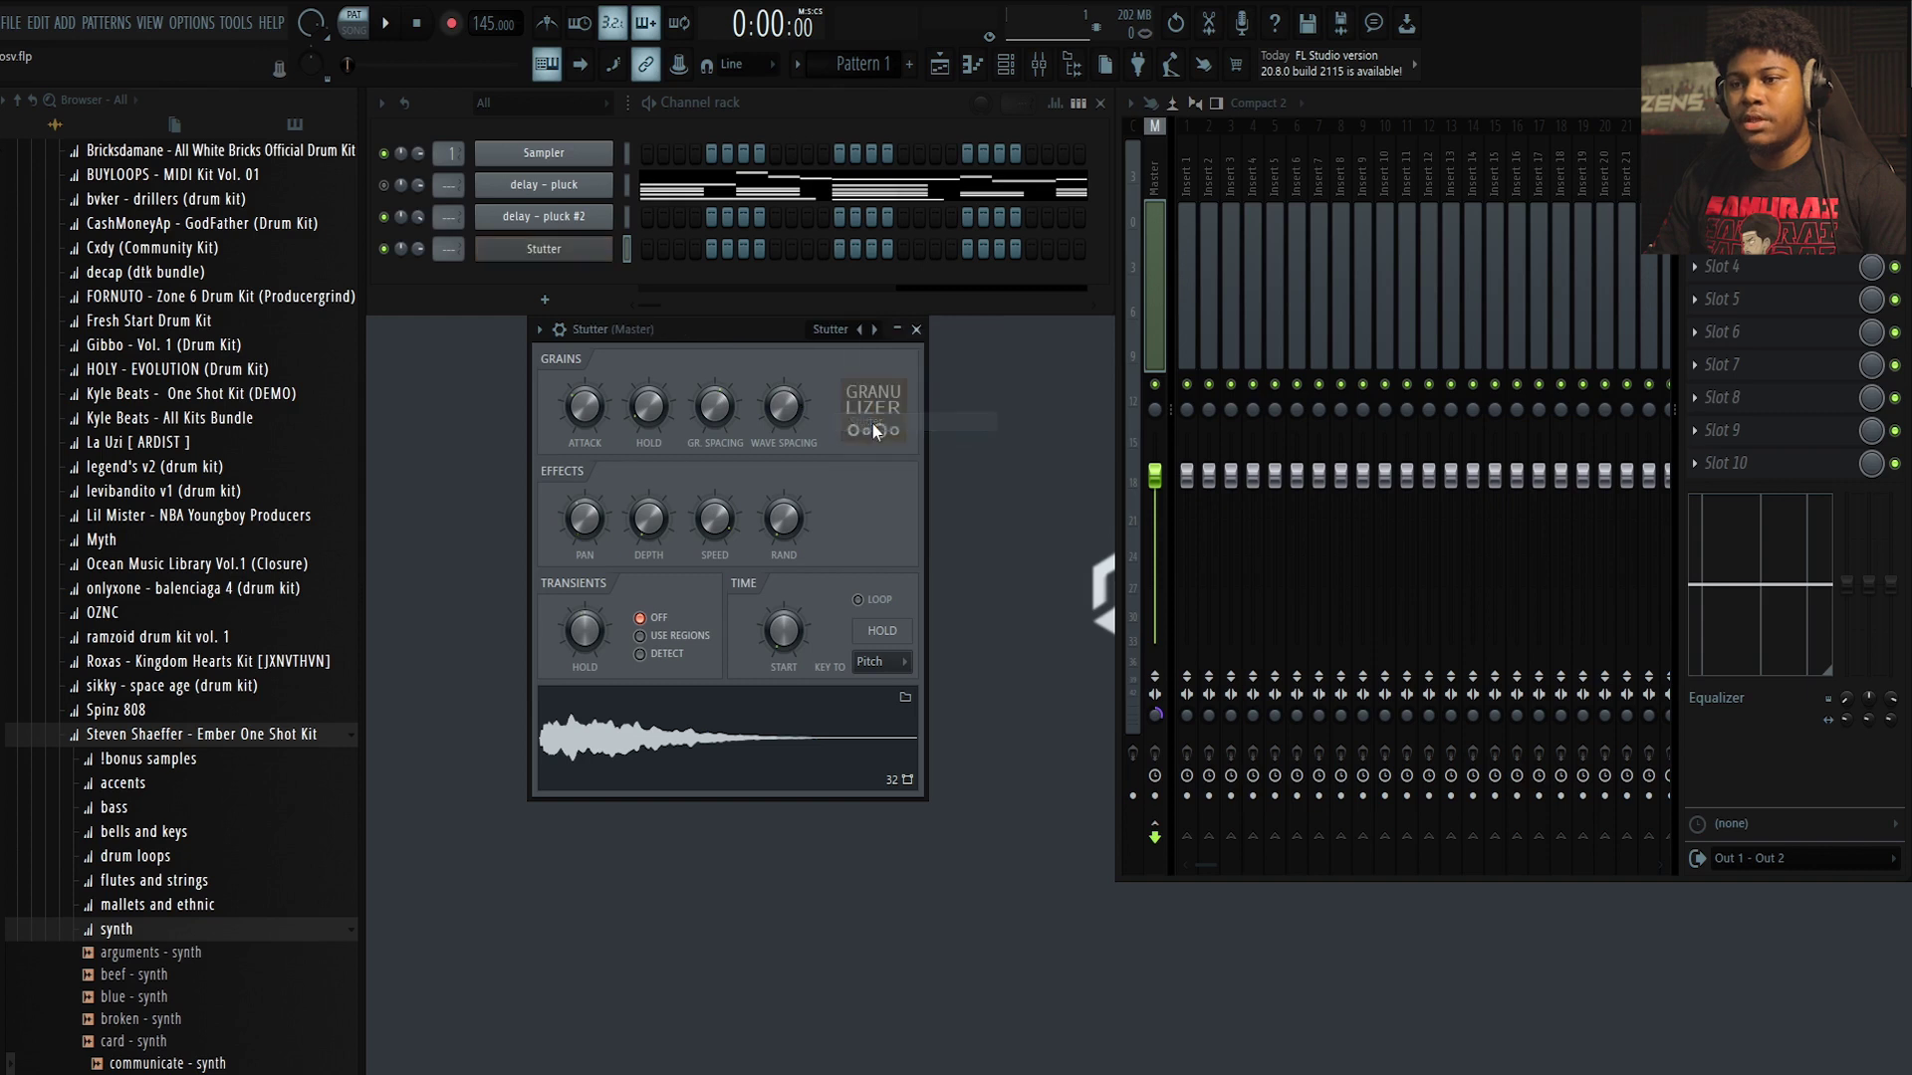
key(z)
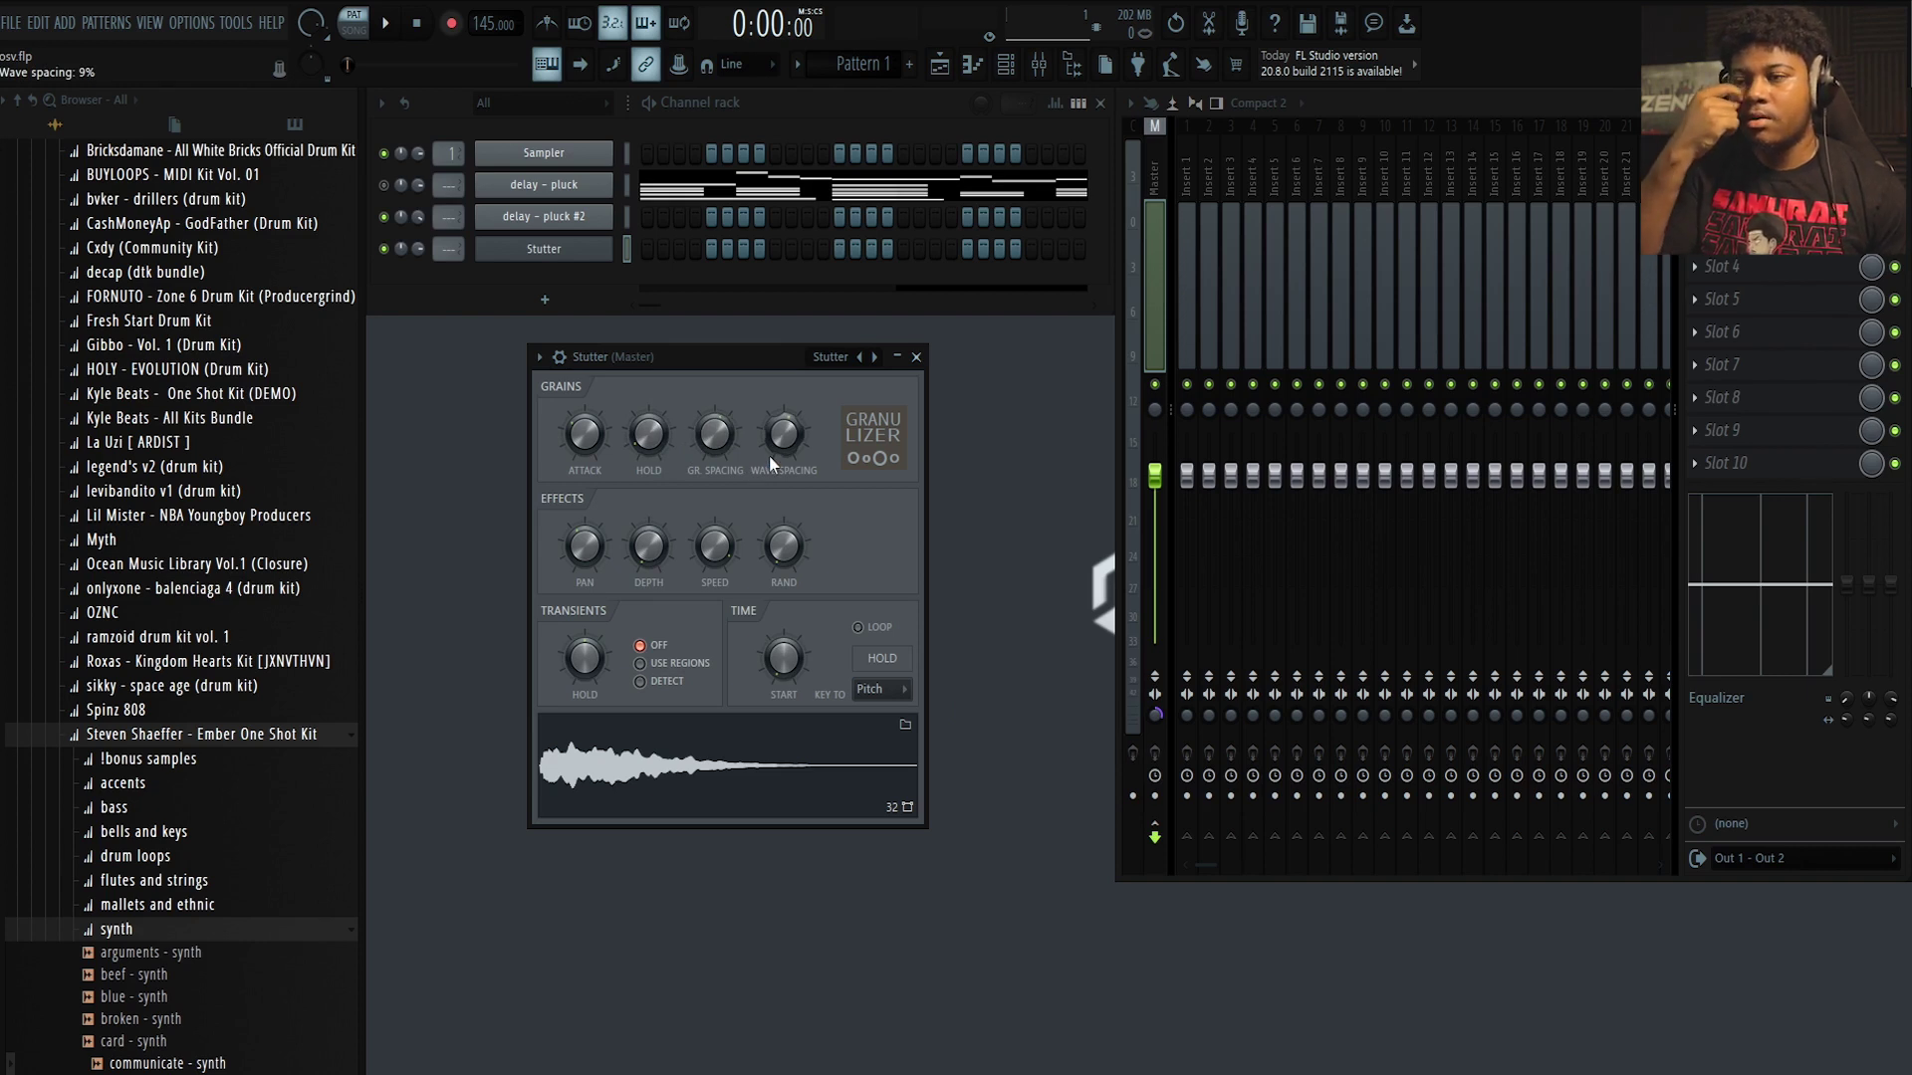
drag(653, 462, 715, 450)
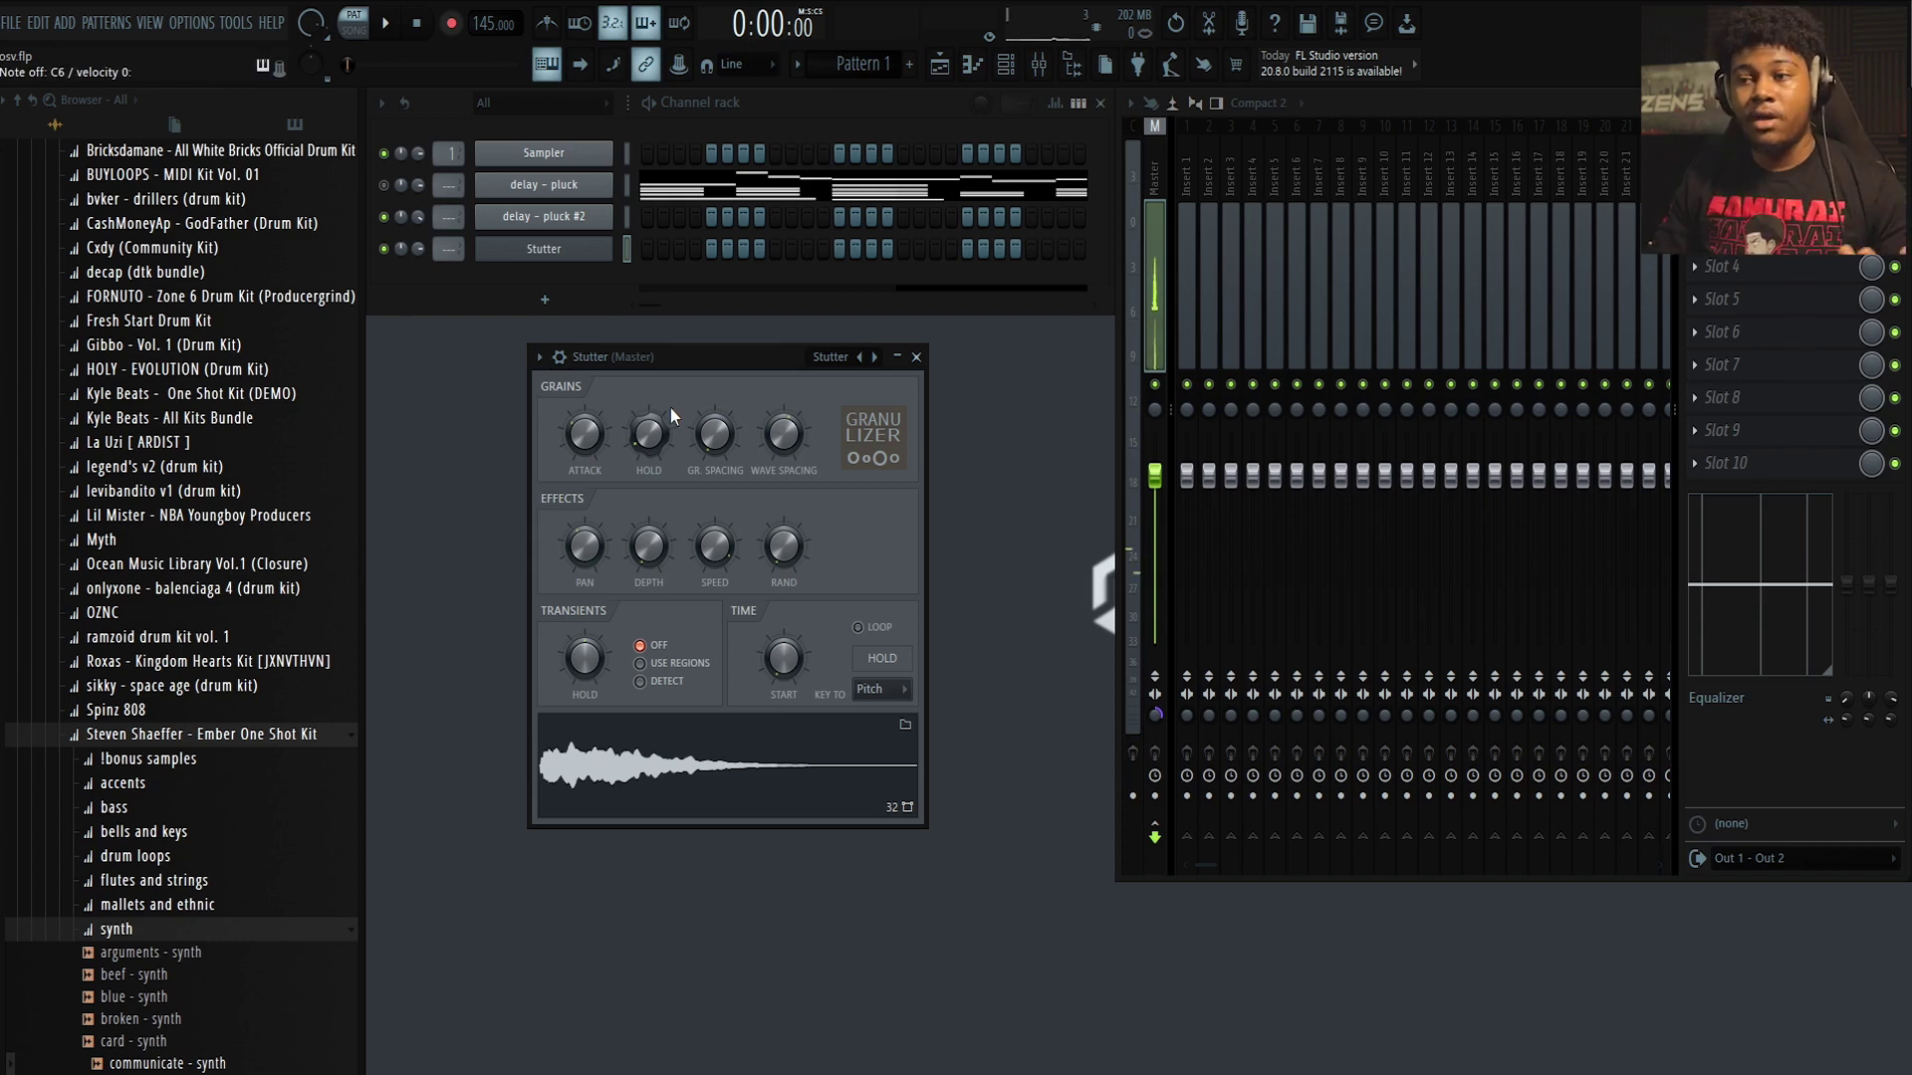
Enable the Stutter channel's volume envelope with a shorter attack and maximum hold
click(563, 360)
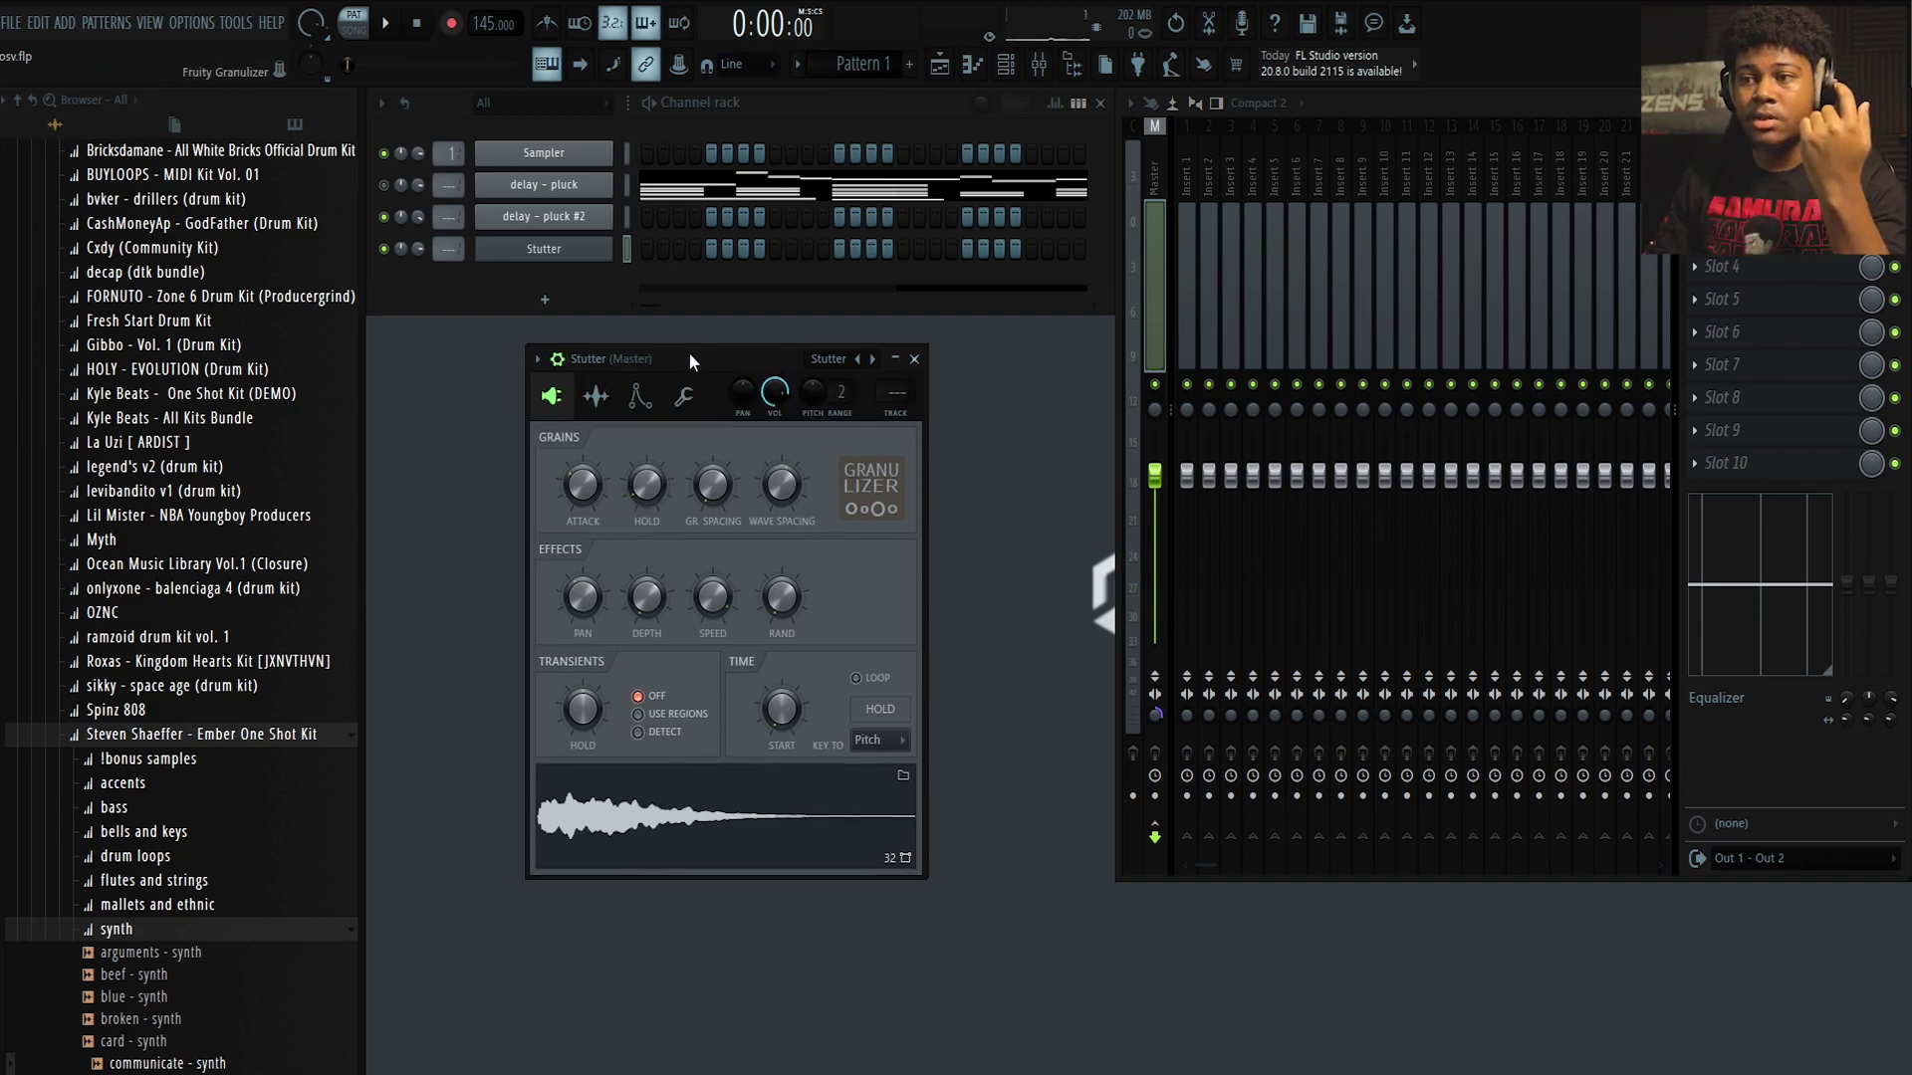
click(642, 394)
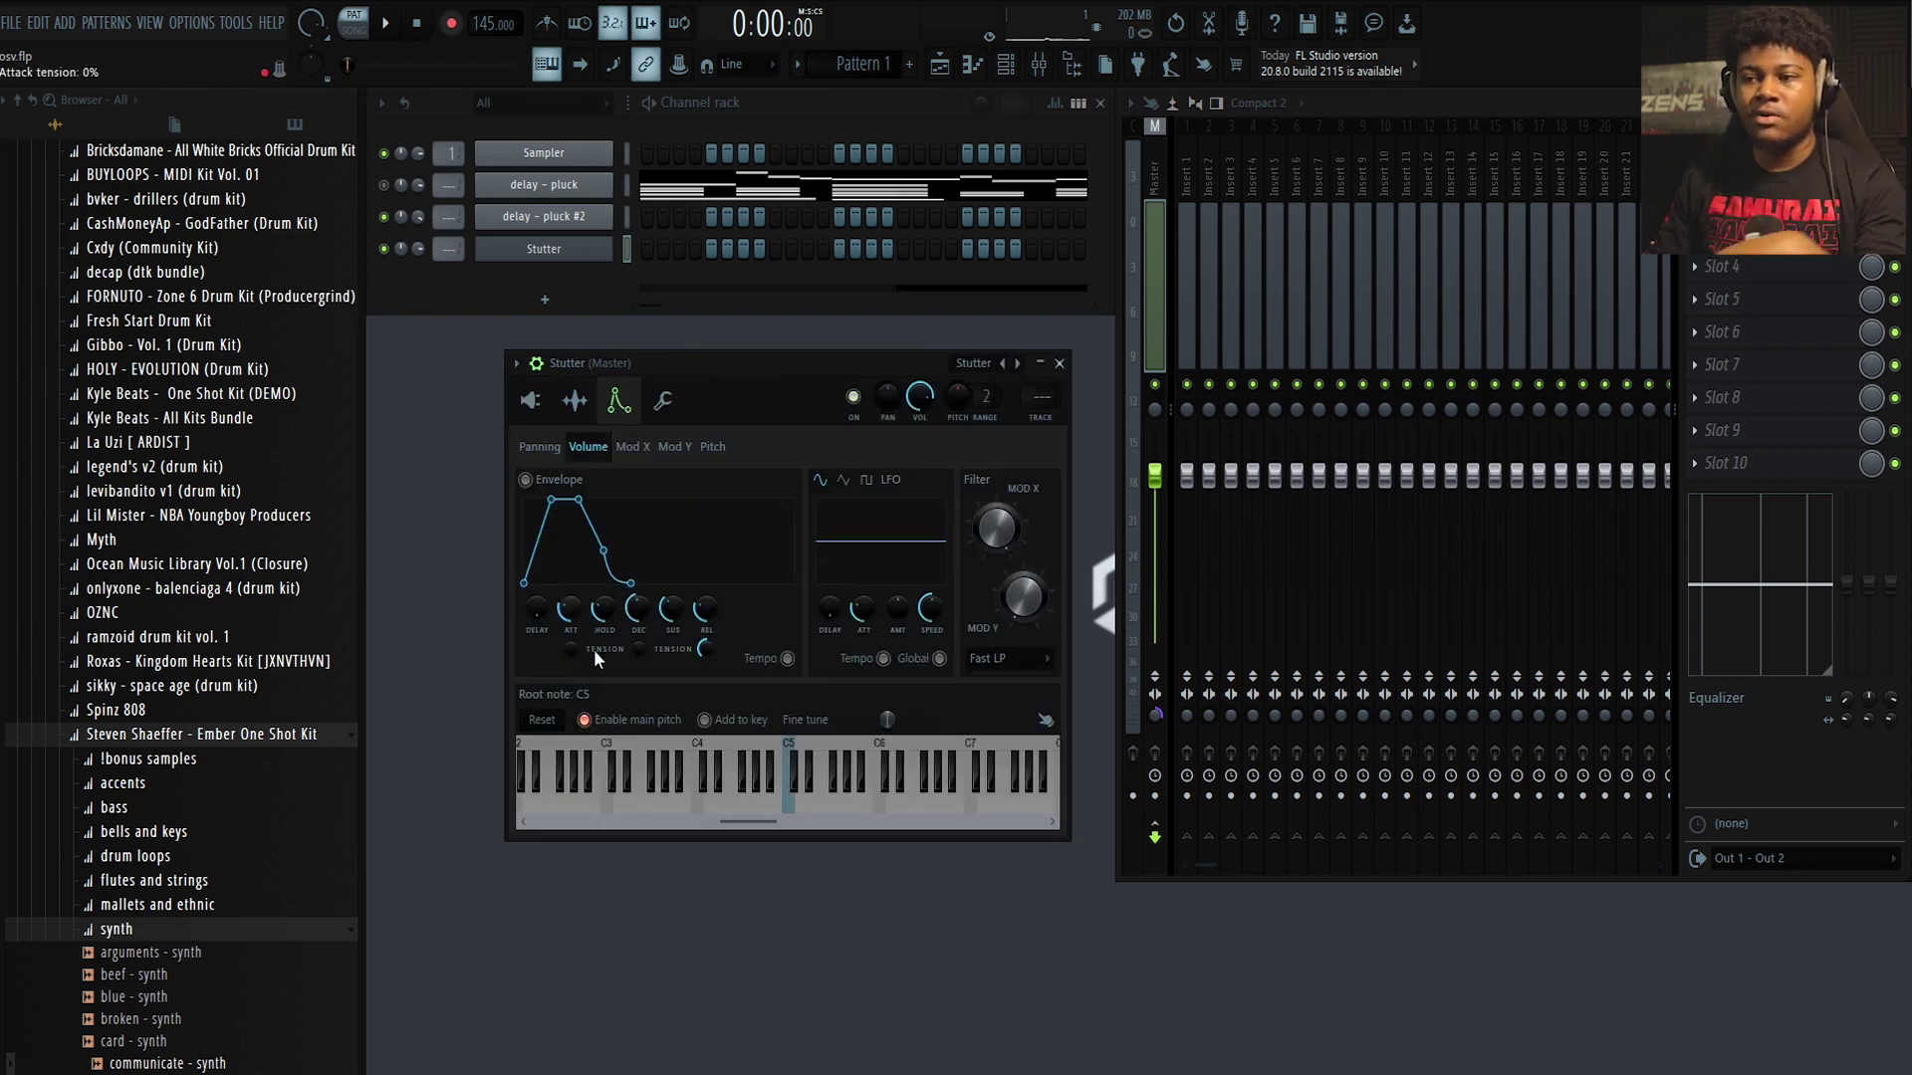
scroll(589, 623, up, 3)
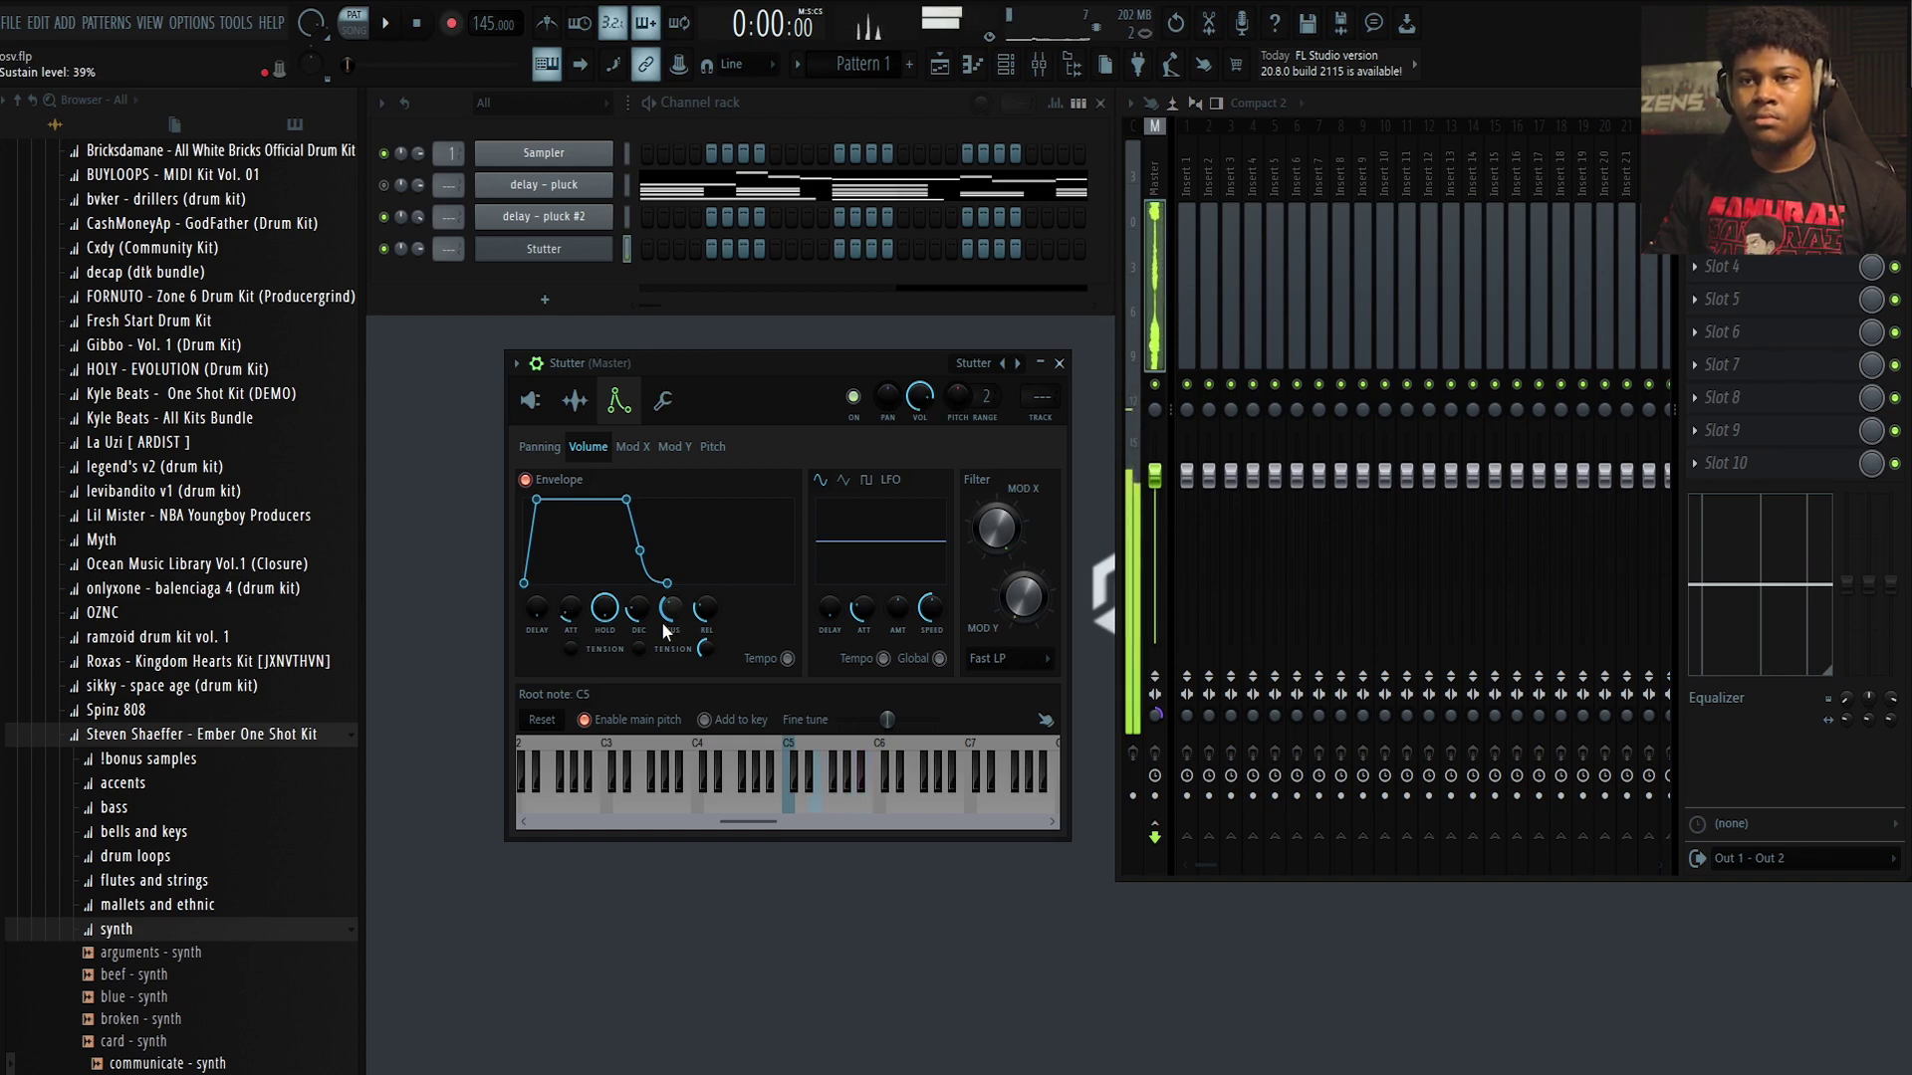
Set the Granulizer's wave spacing to about 73%, audition the sound, and close the plugin window
click(530, 400)
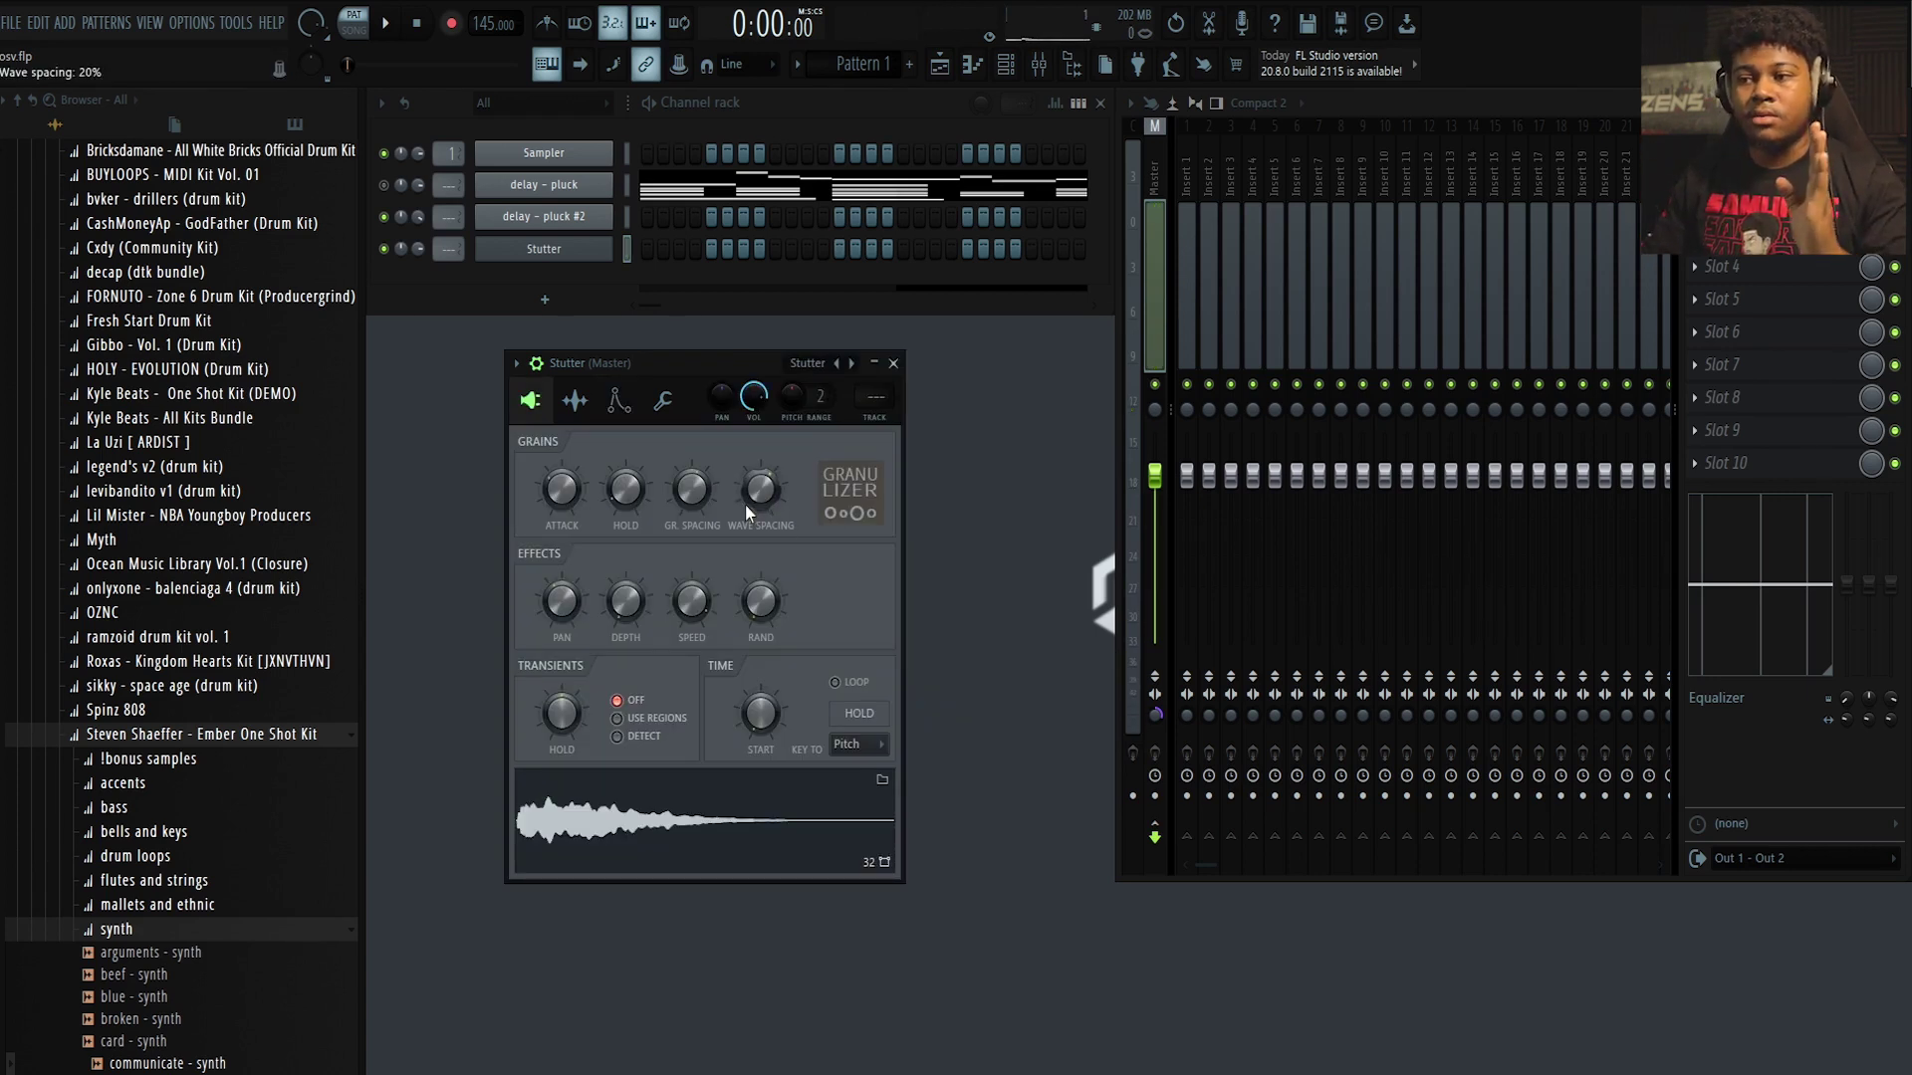
drag(781, 510, 781, 598)
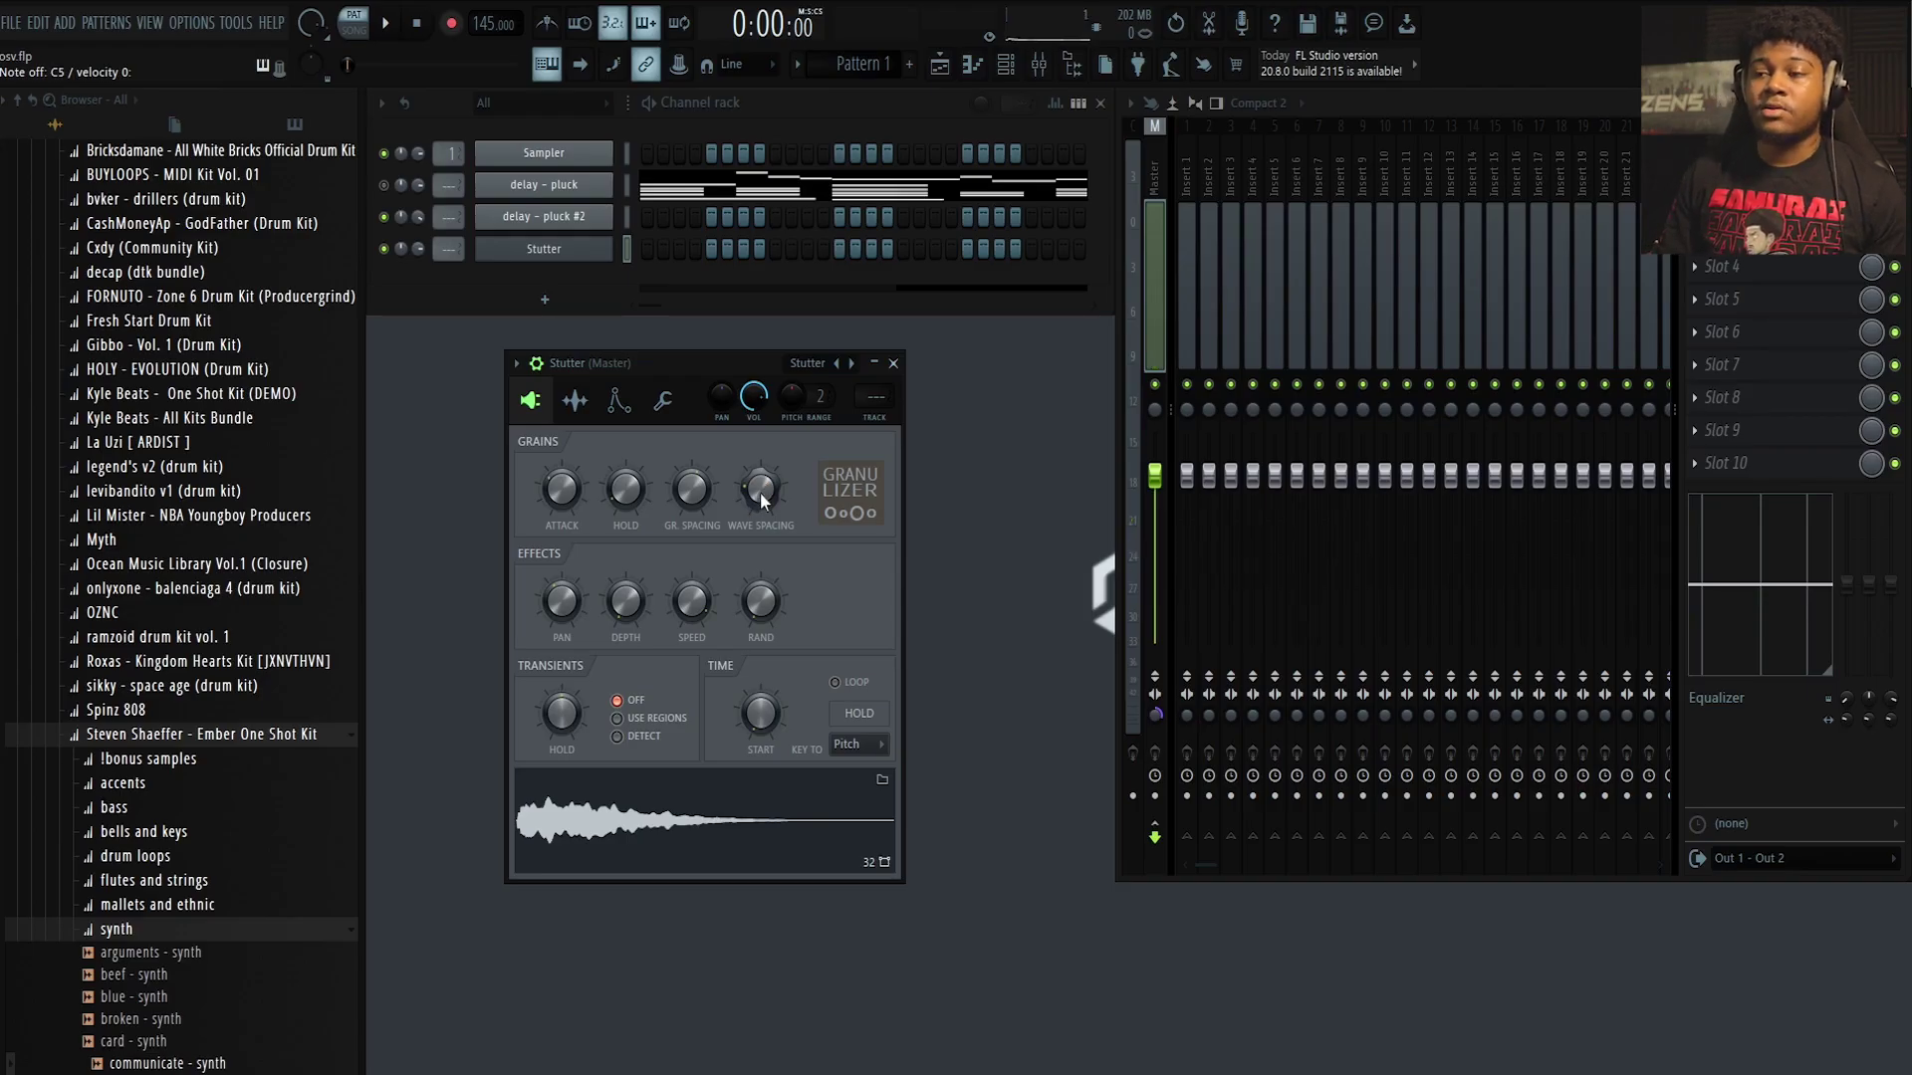
drag(761, 498, 760, 485)
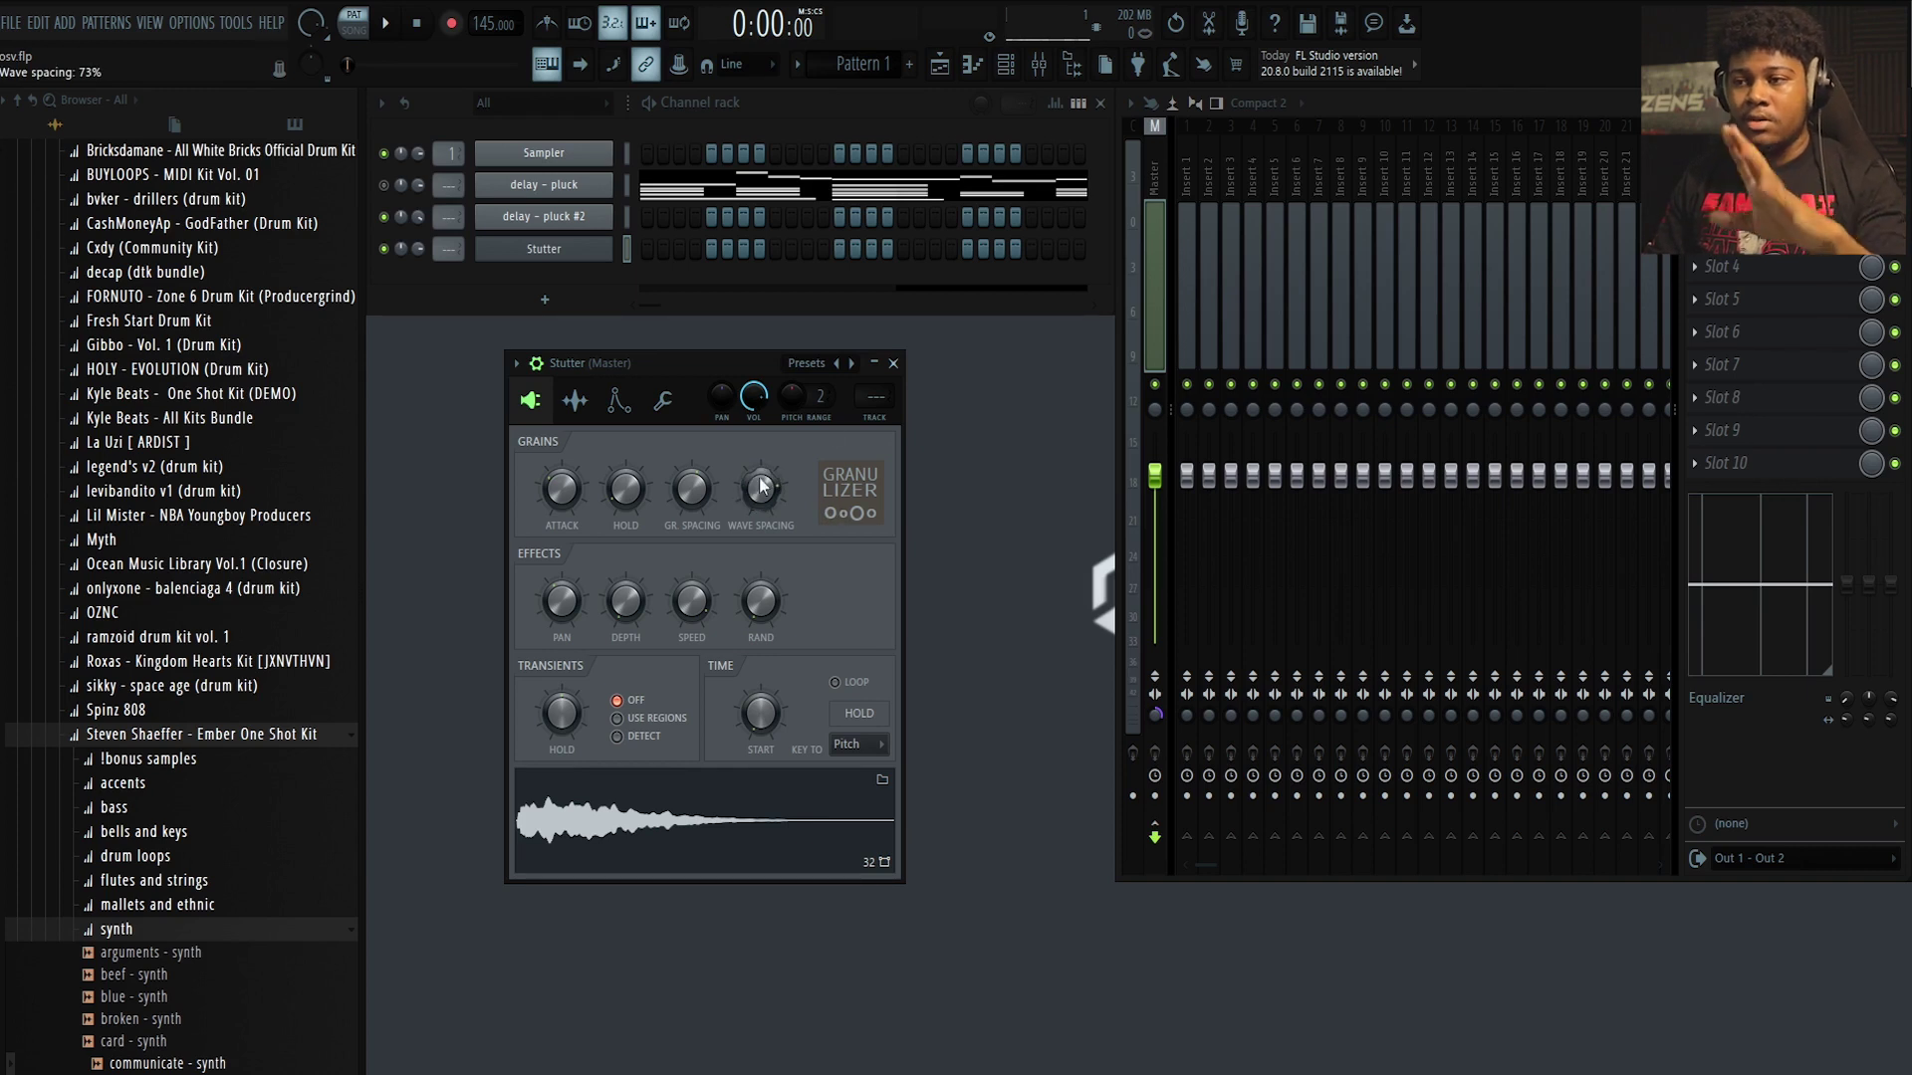
click(892, 364)
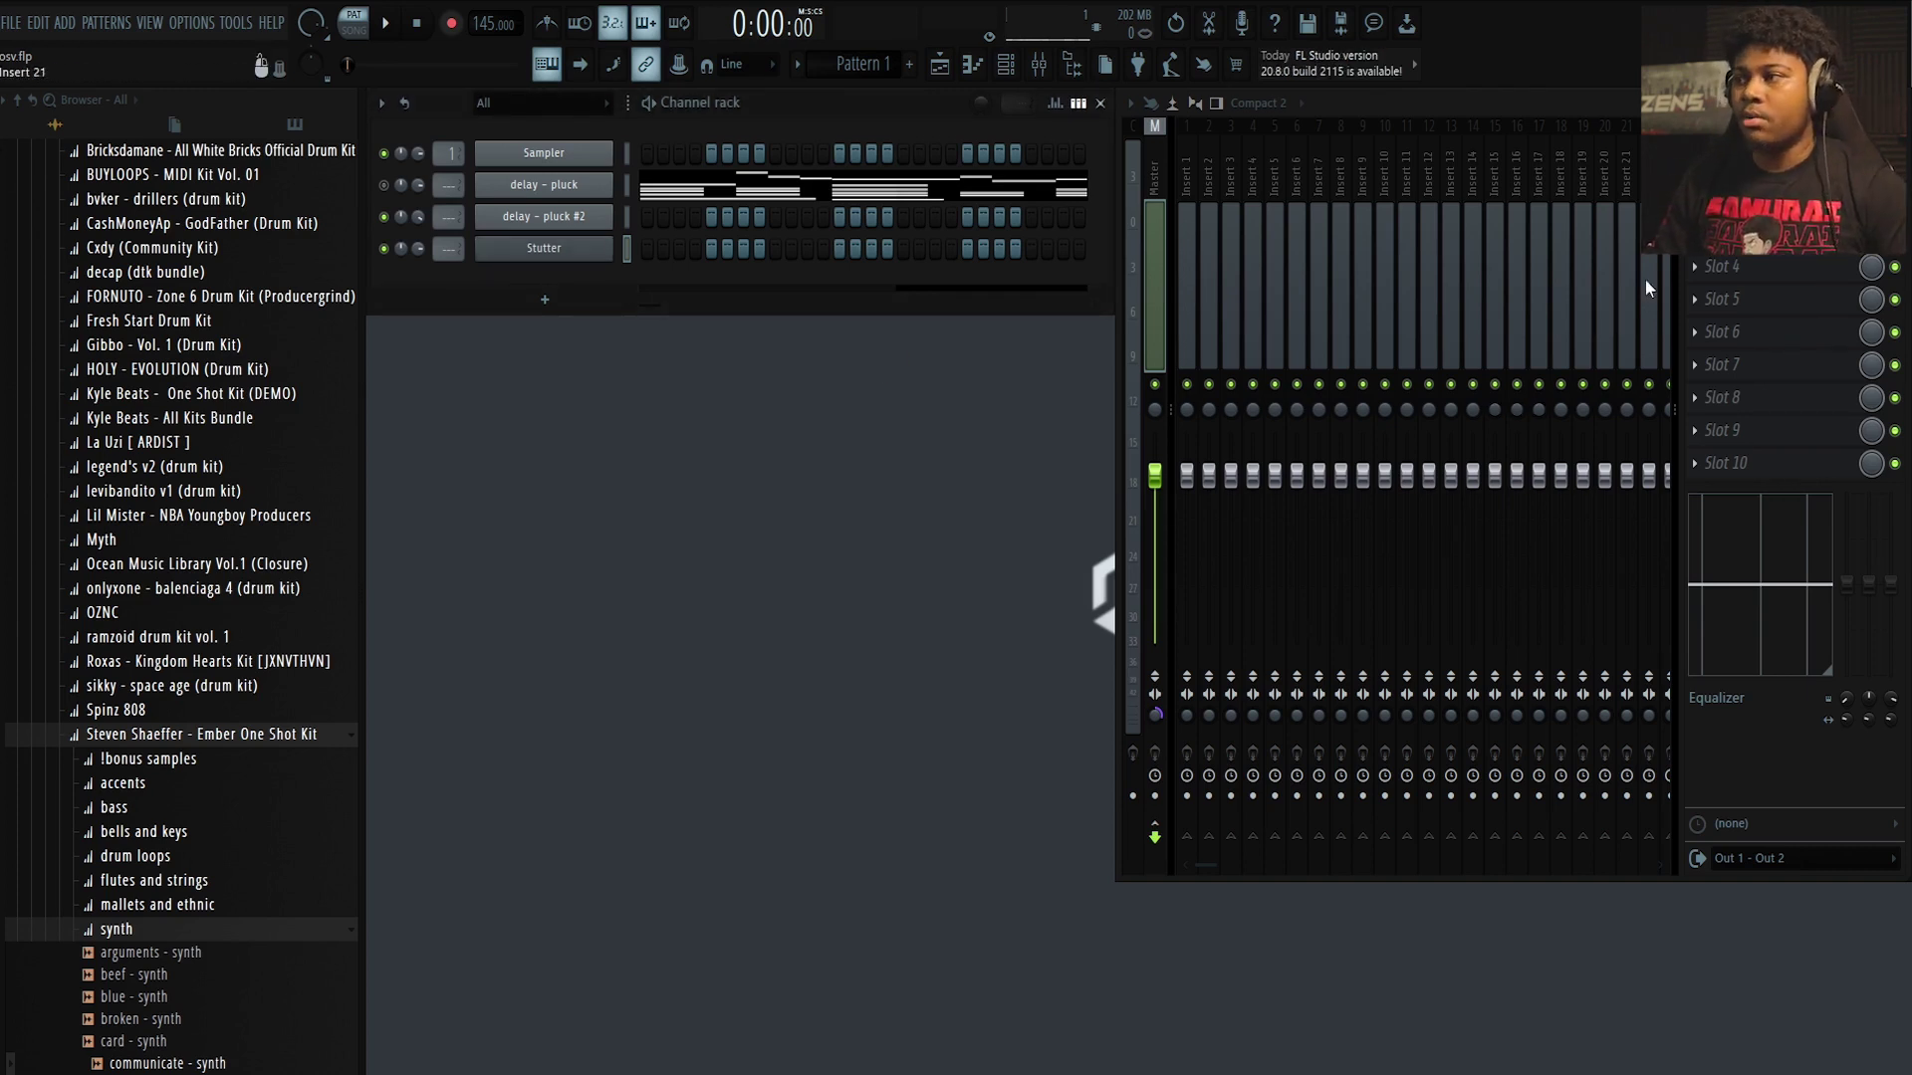
Try ValhallaVintageVerb on the master track with a decay of about 13.03 s, and remove it again
click(1723, 266)
click(1557, 439)
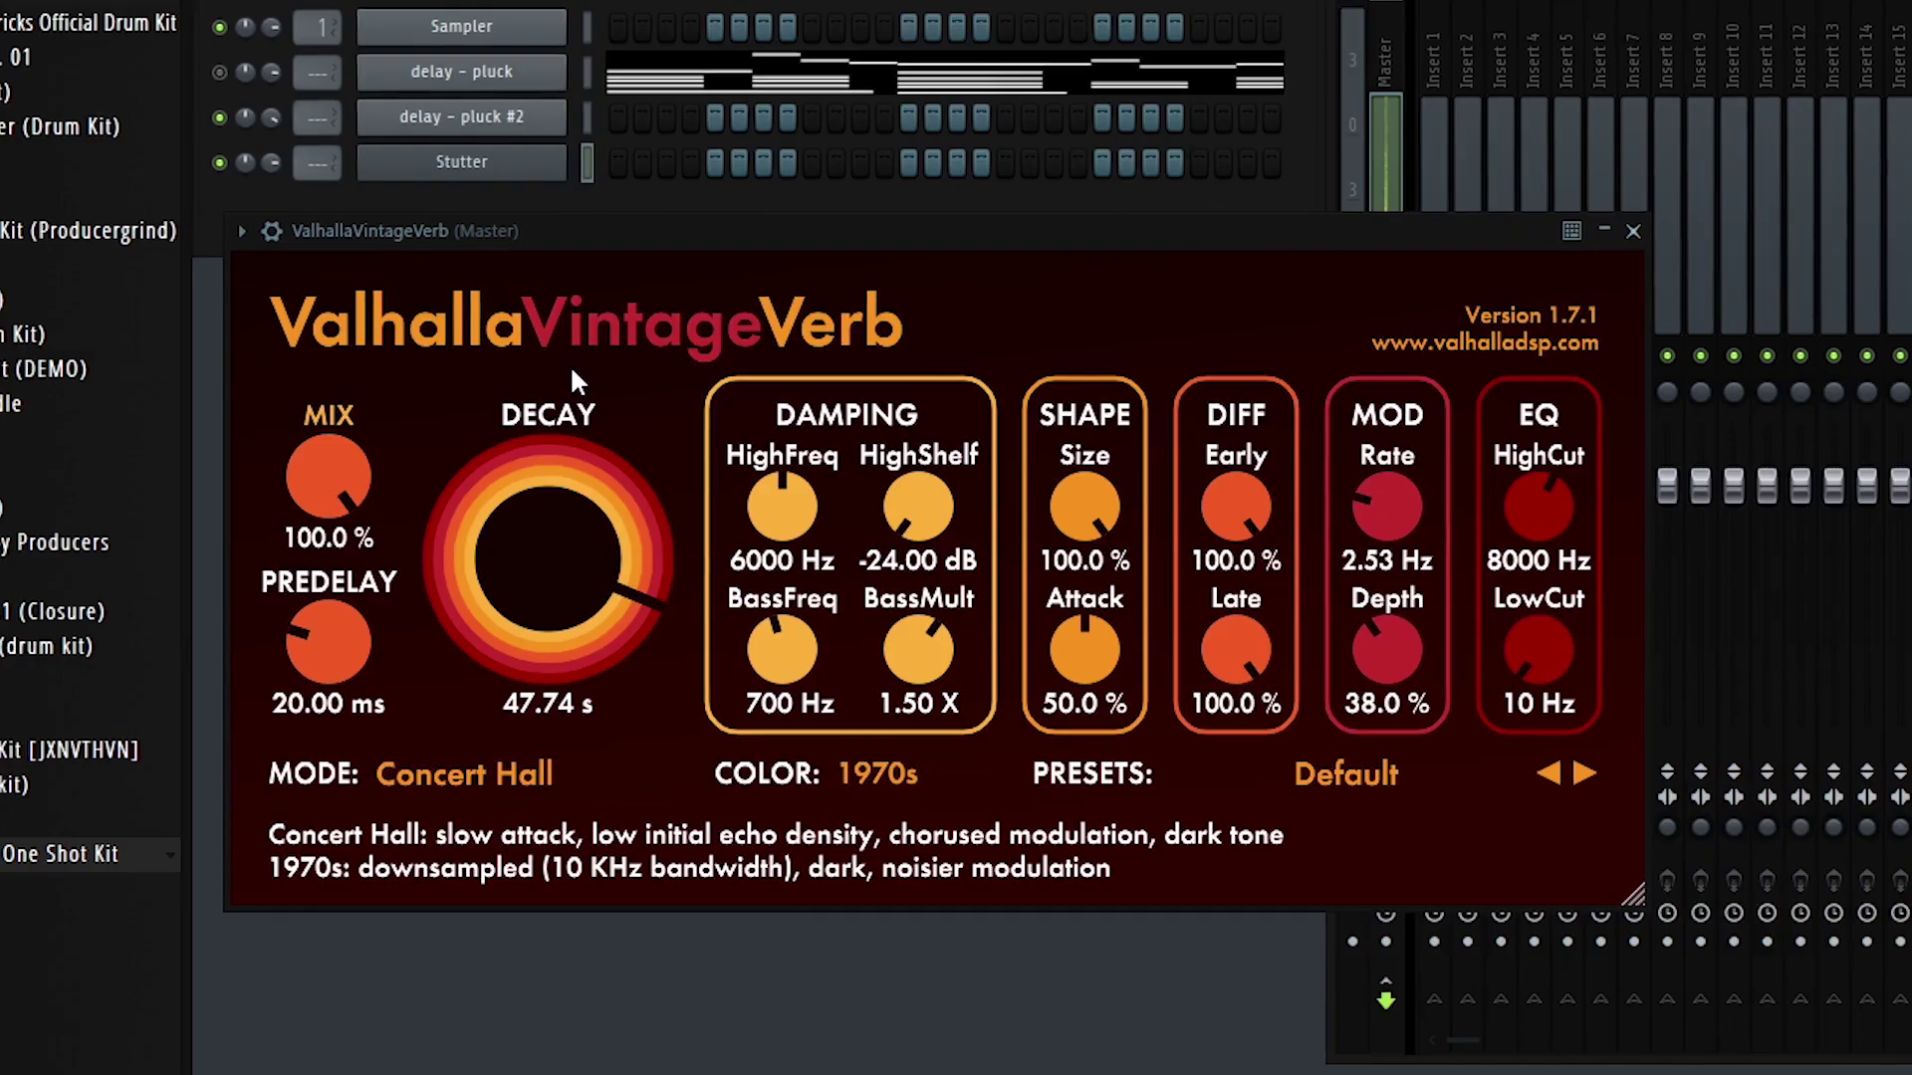
drag(567, 427, 563, 638)
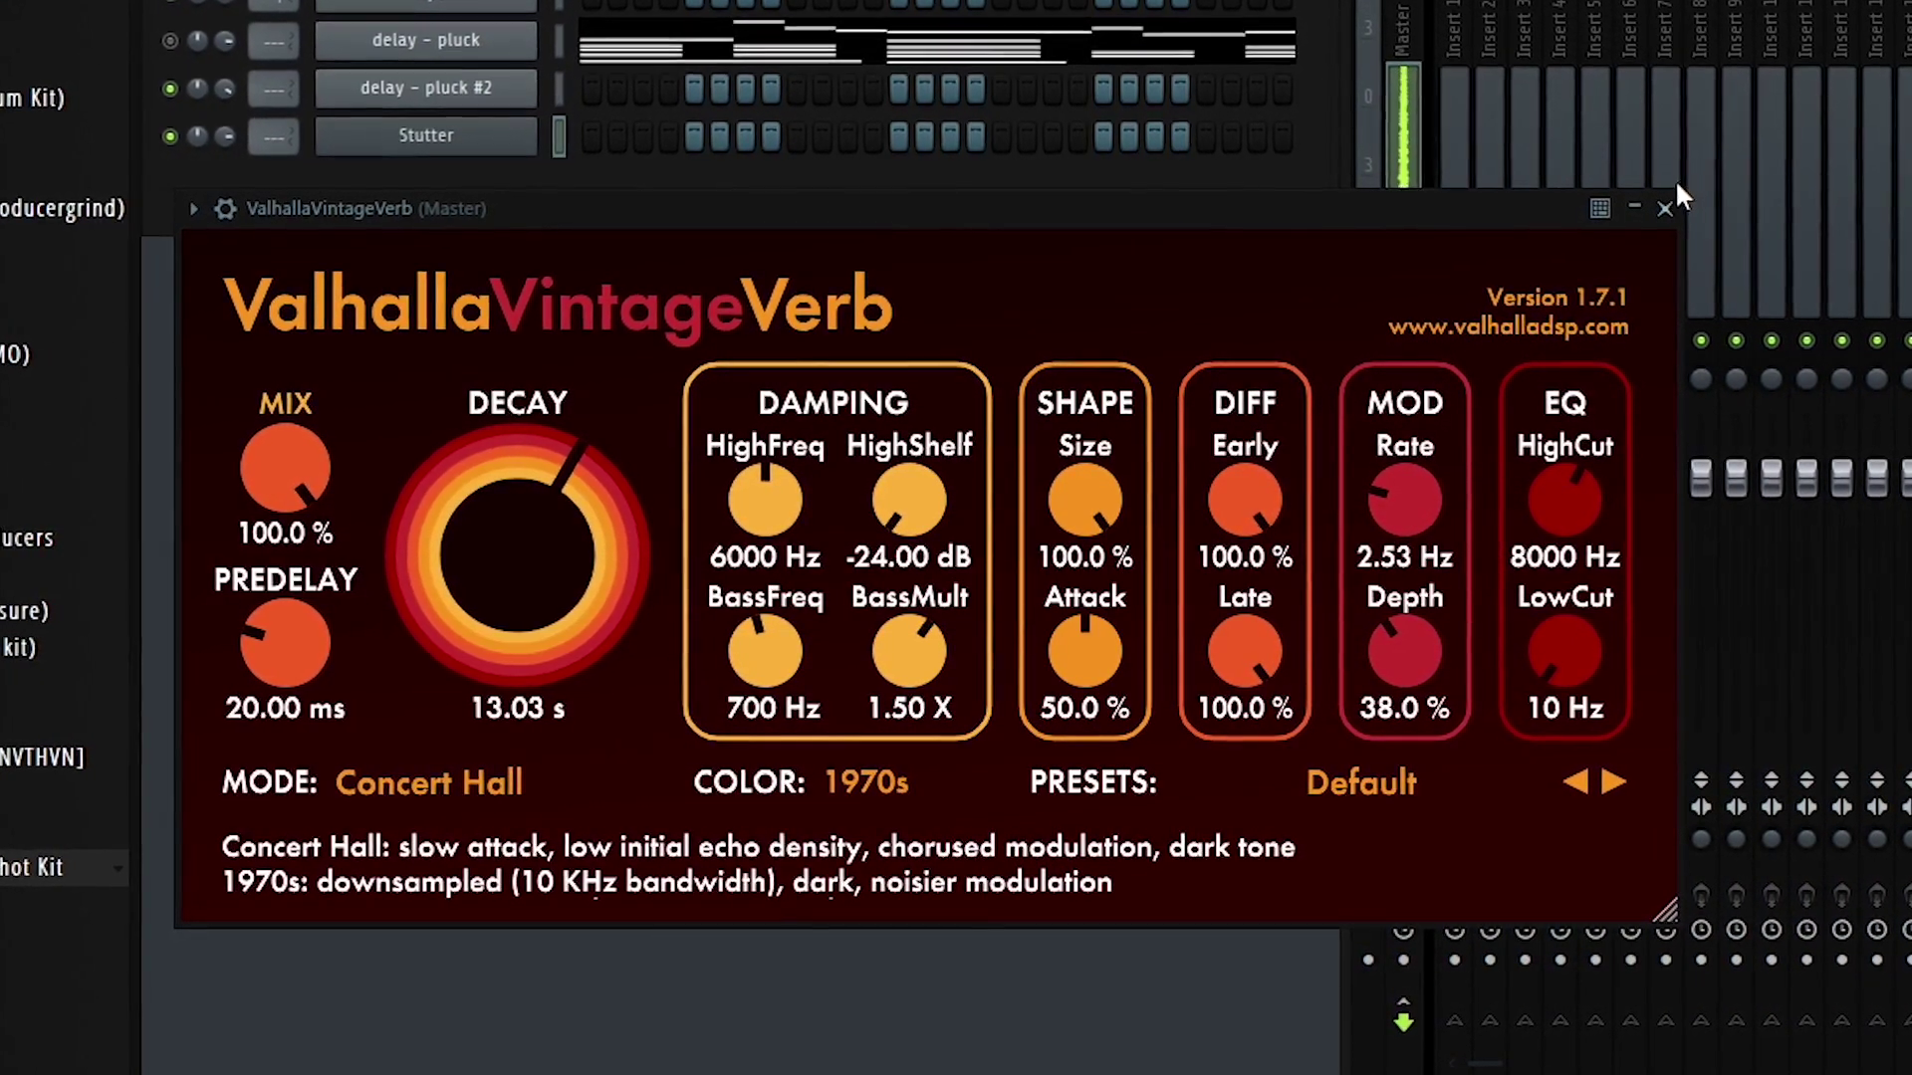
click(1664, 207)
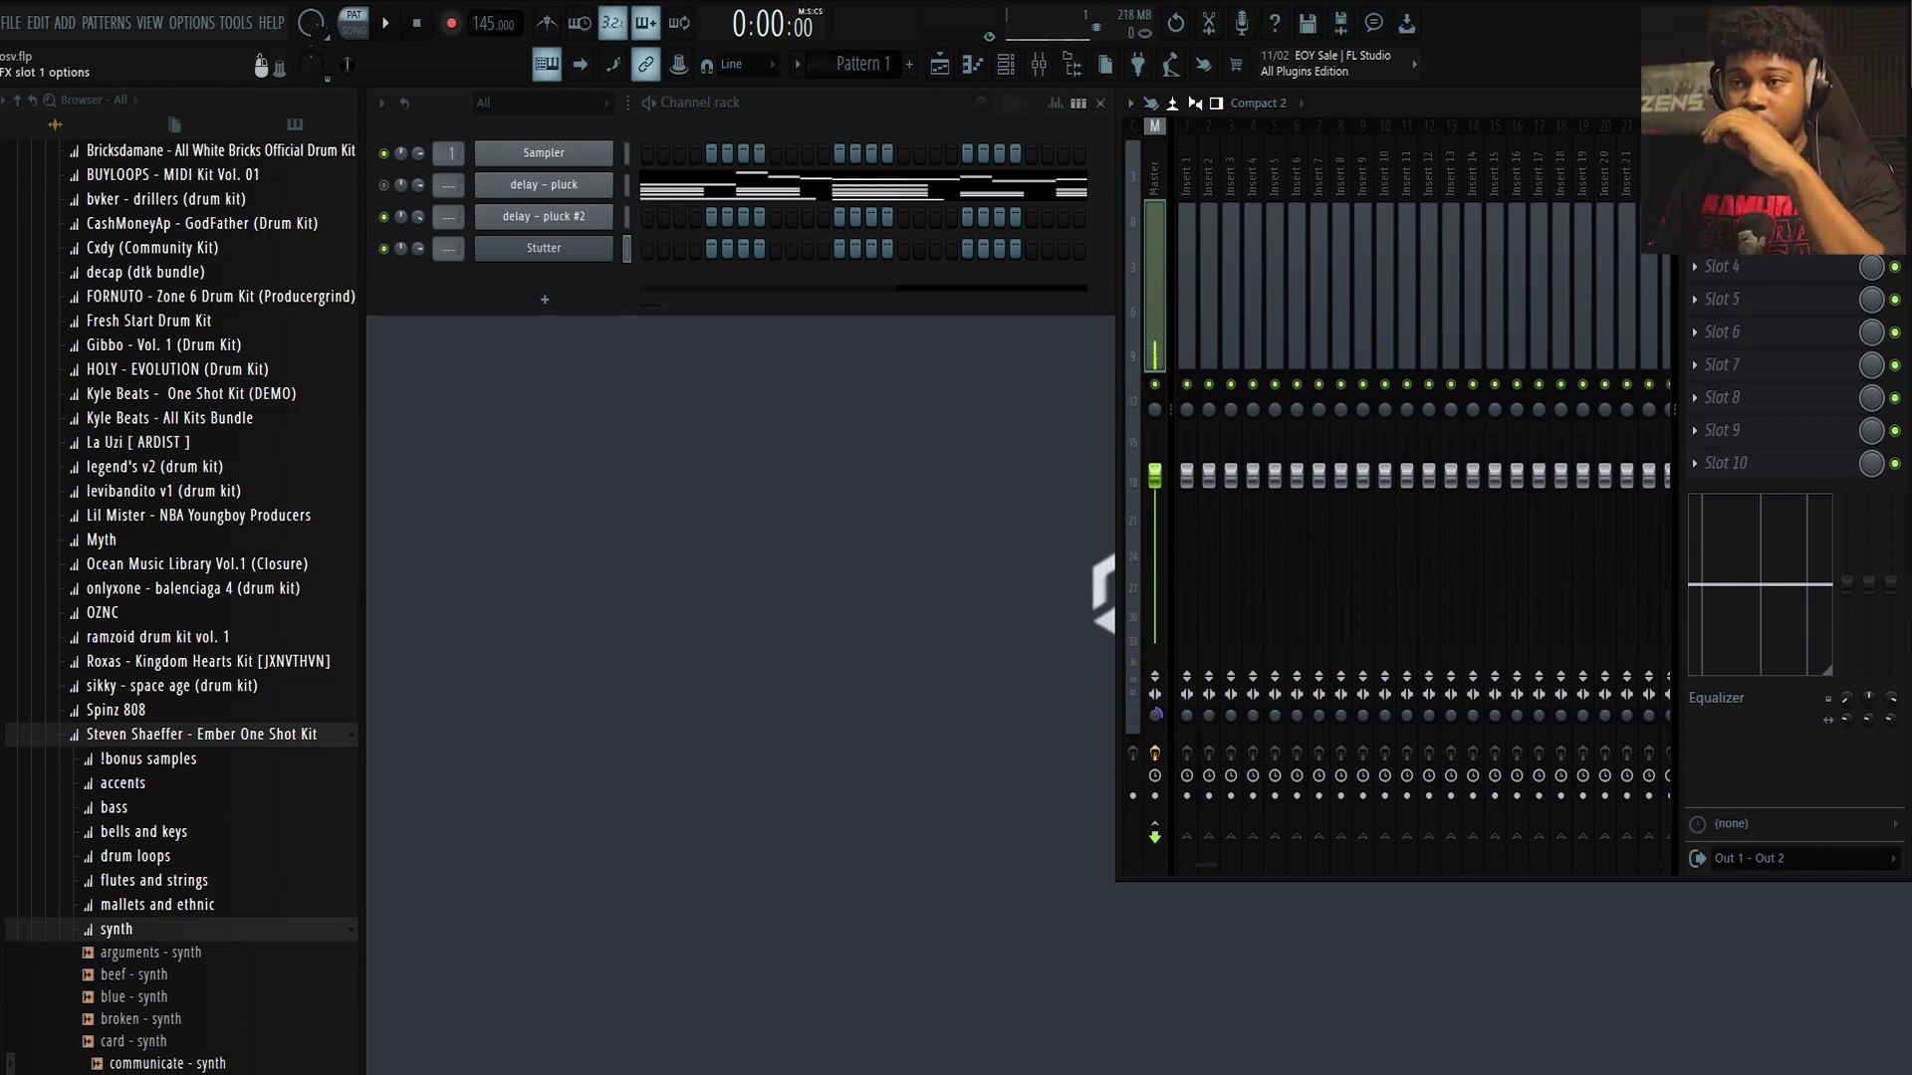
click(1694, 168)
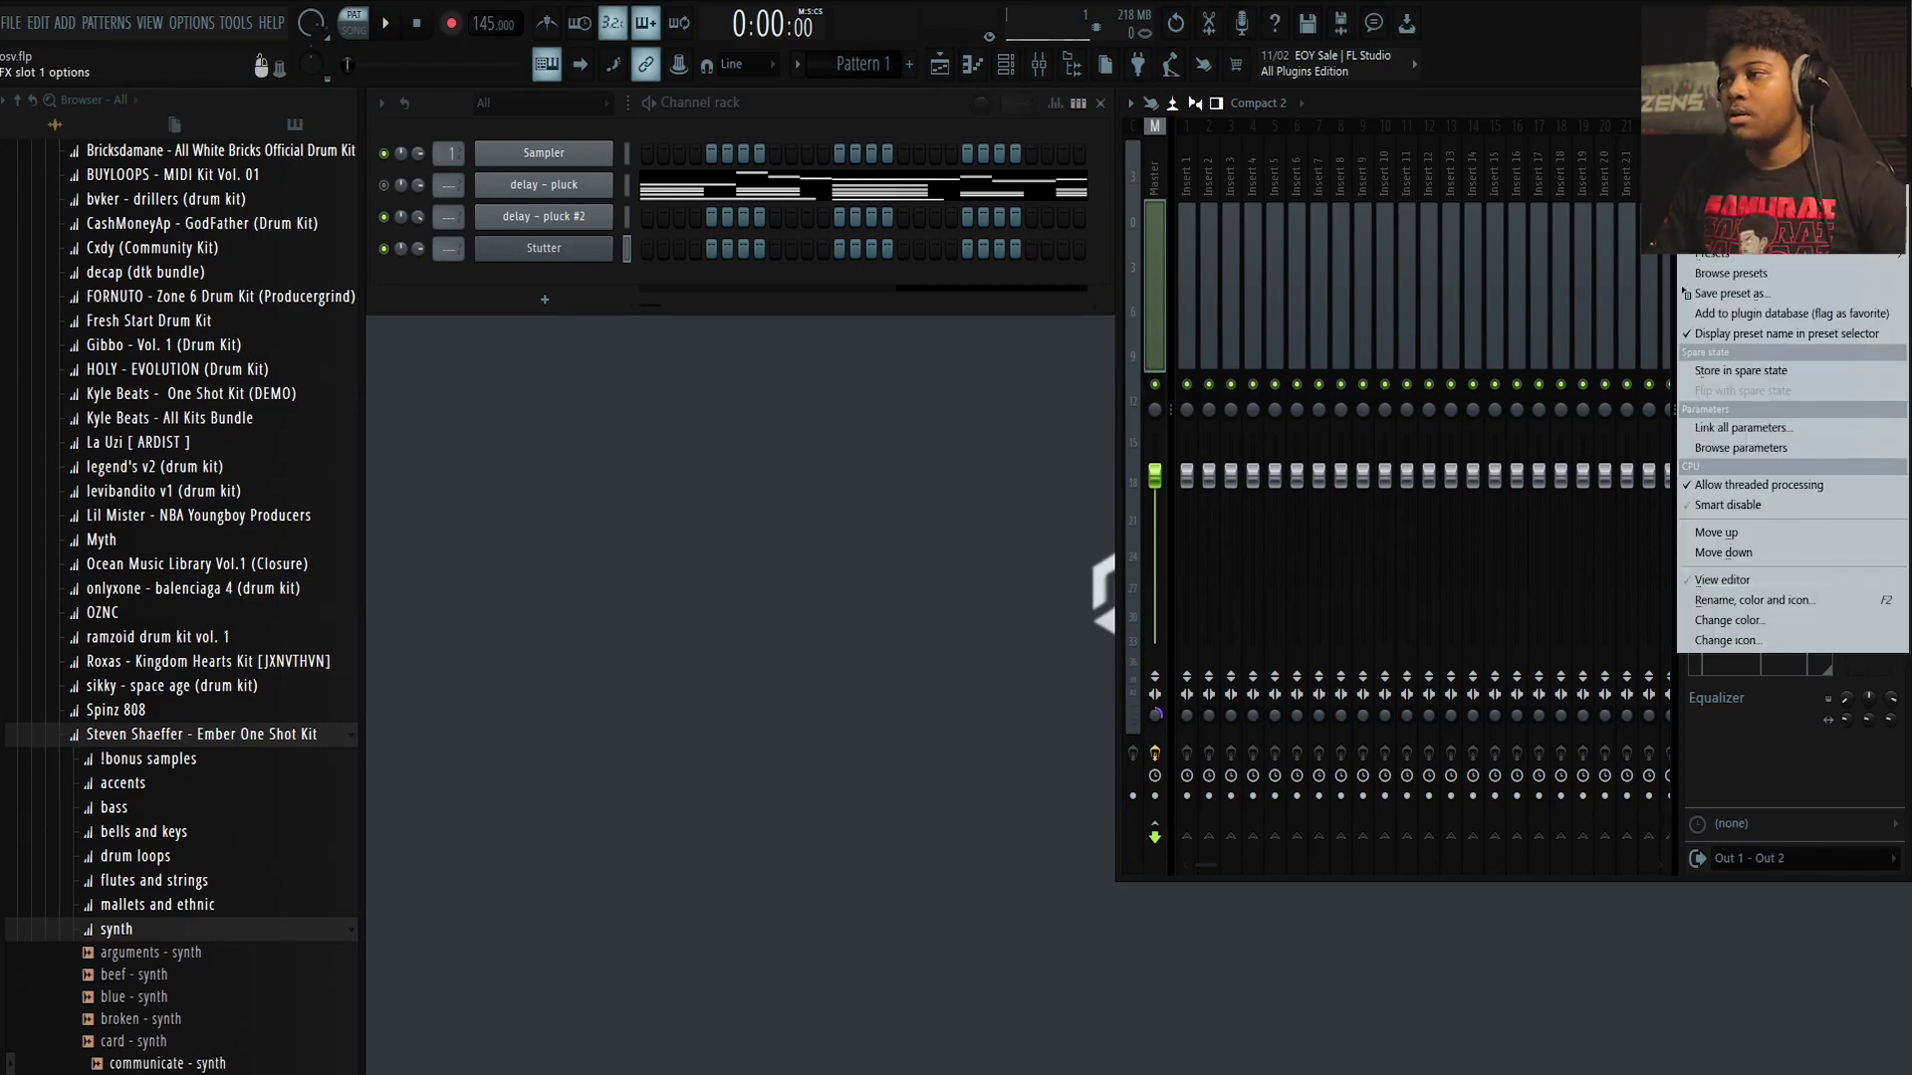
click(466, 288)
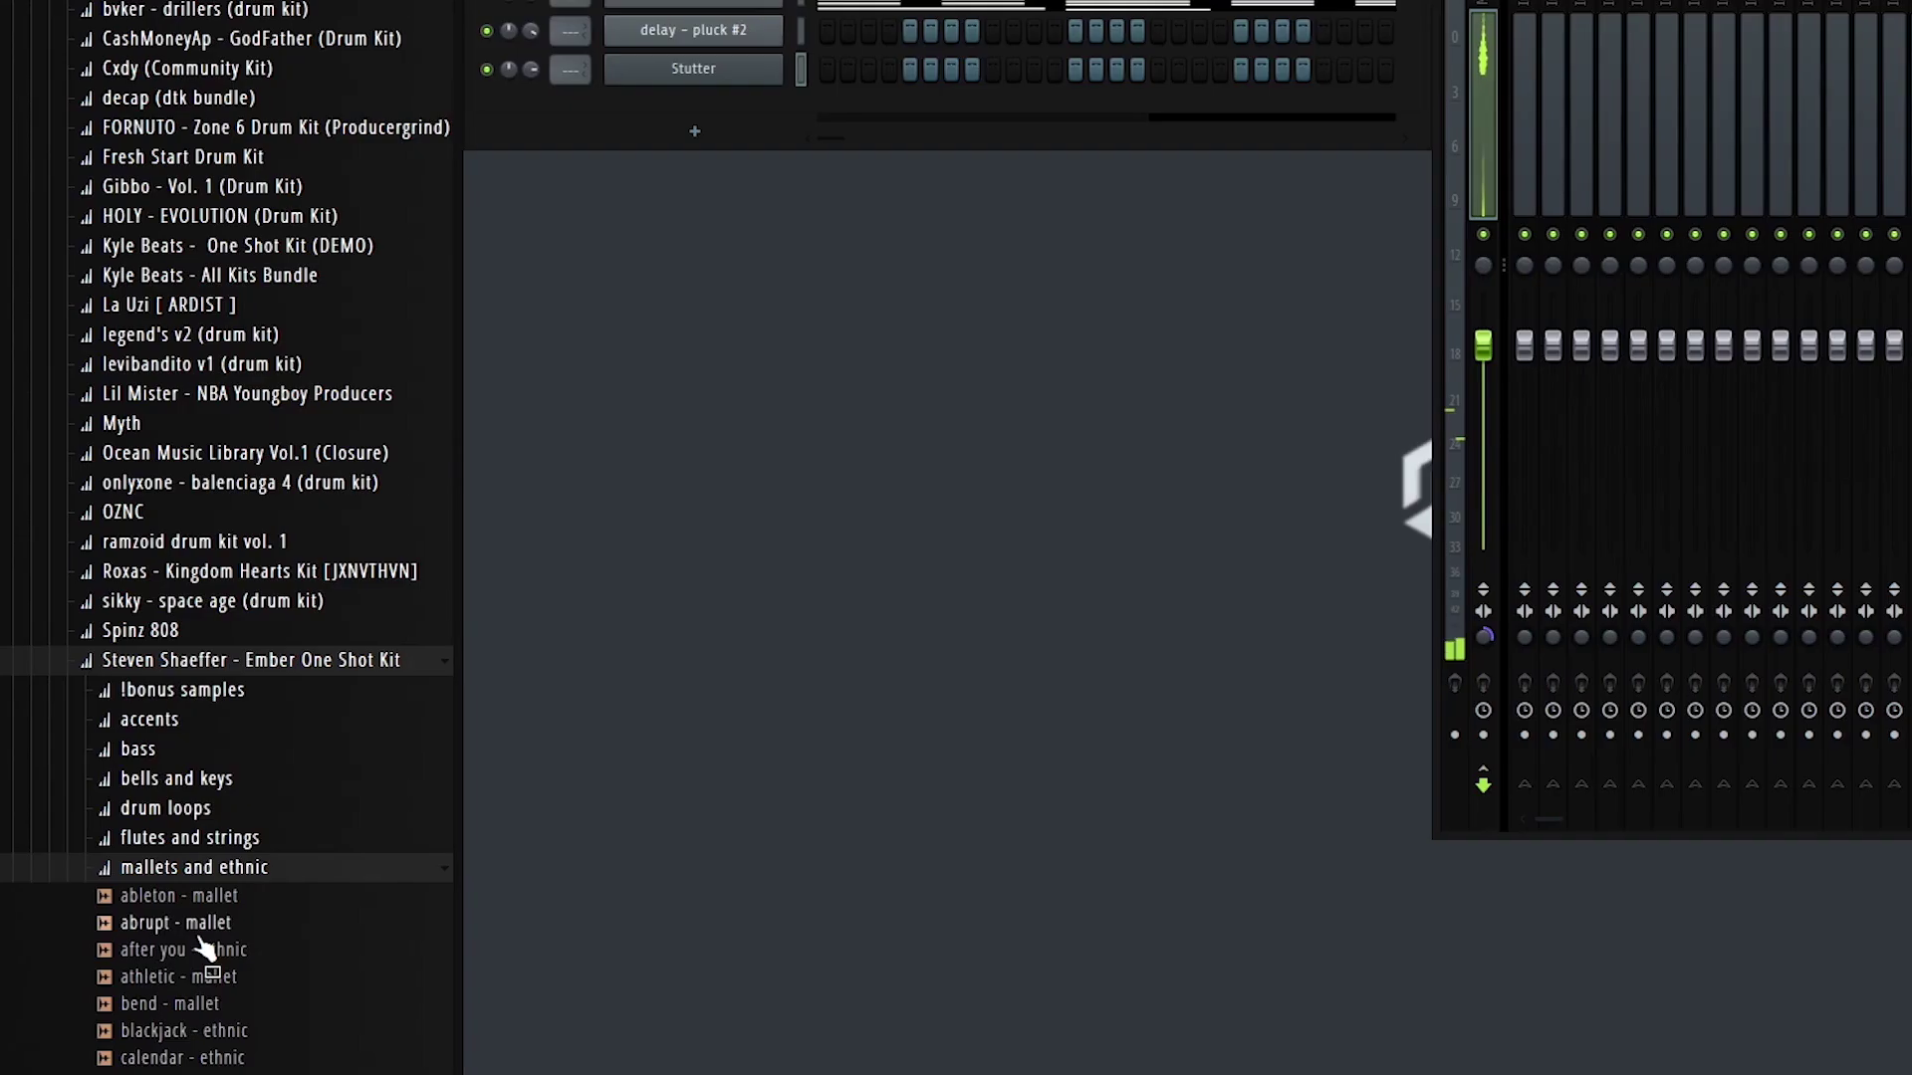
Add the abrupt - mallet sample from the mallets and ethnic folder as a new channel and open its sampler settings
drag(199, 921, 637, 105)
right_click(737, 107)
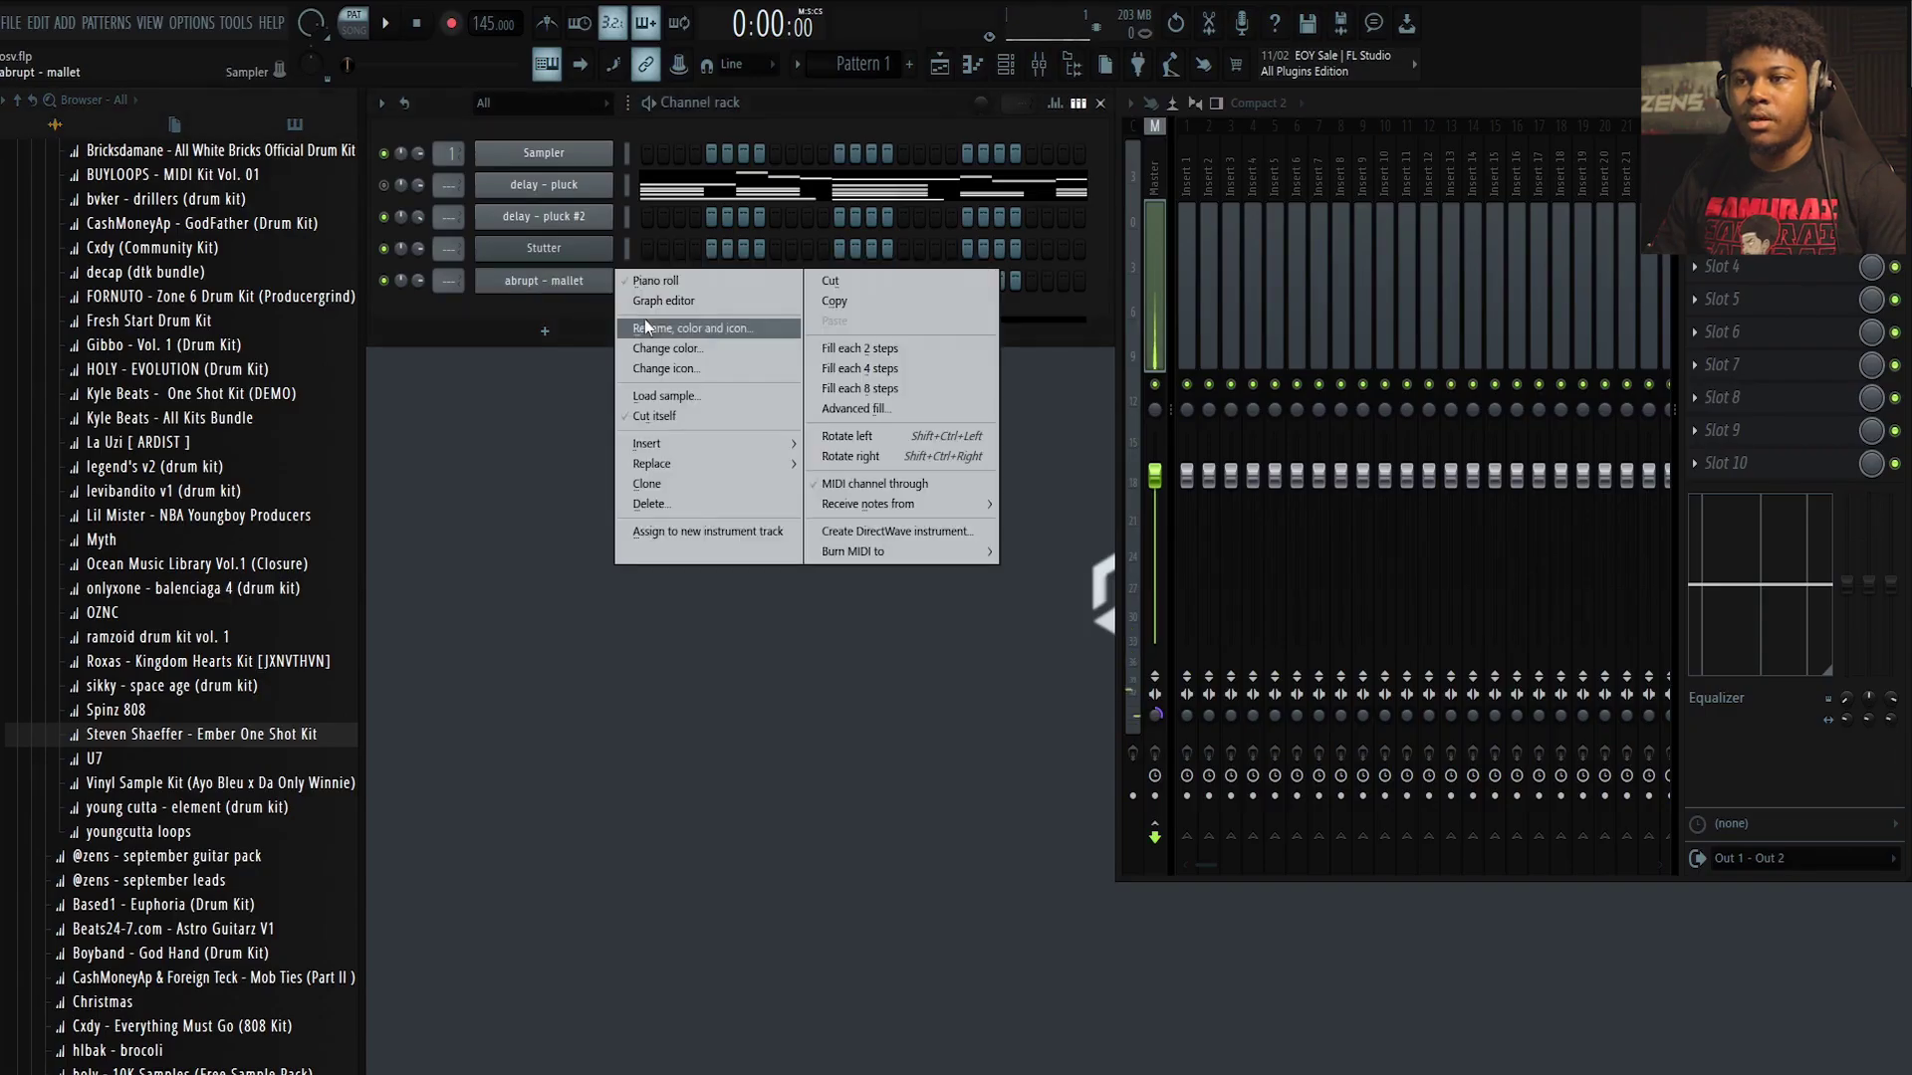
click(646, 328)
click(560, 285)
drag(693, 360, 628, 374)
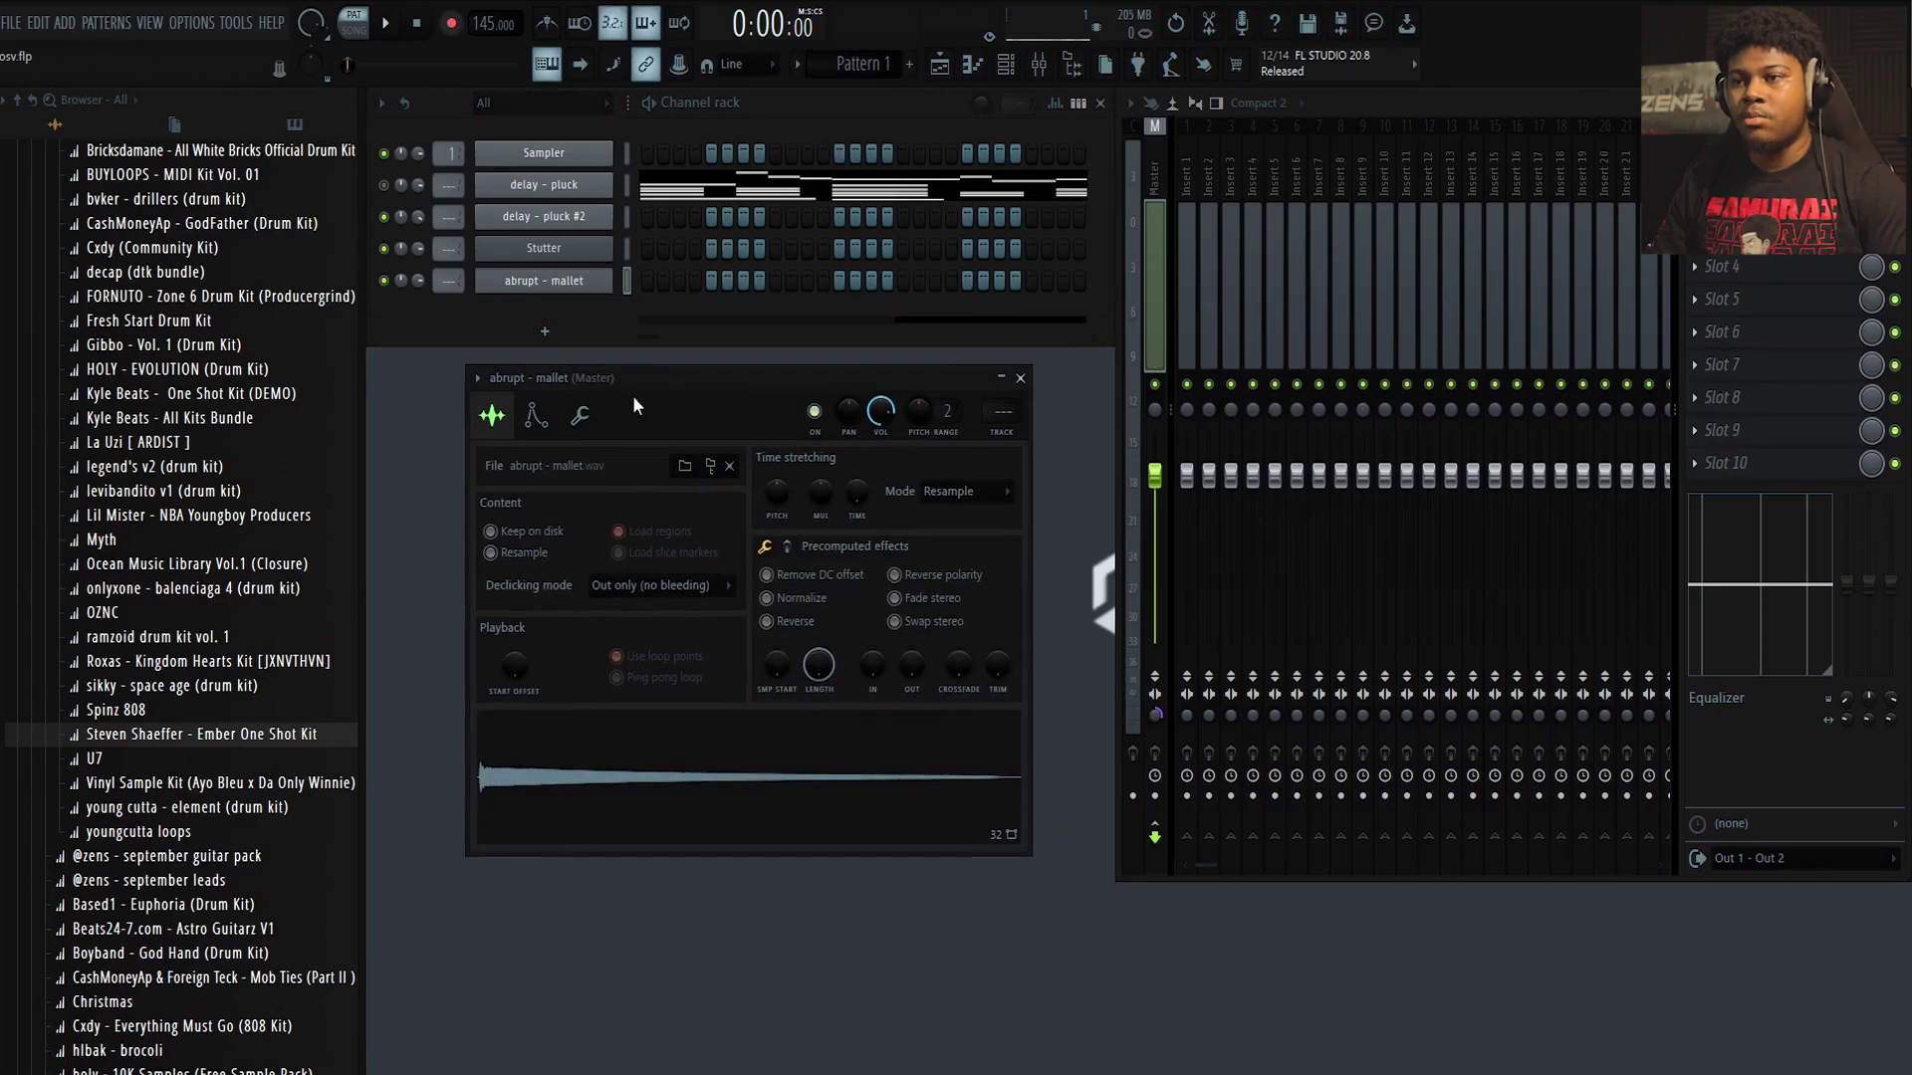
Open the abrupt - mallet sample in the Edison audio editor and arrange the editor beside the sampler window
right_click(596, 773)
click(682, 835)
drag(680, 314, 788, 394)
click(761, 376)
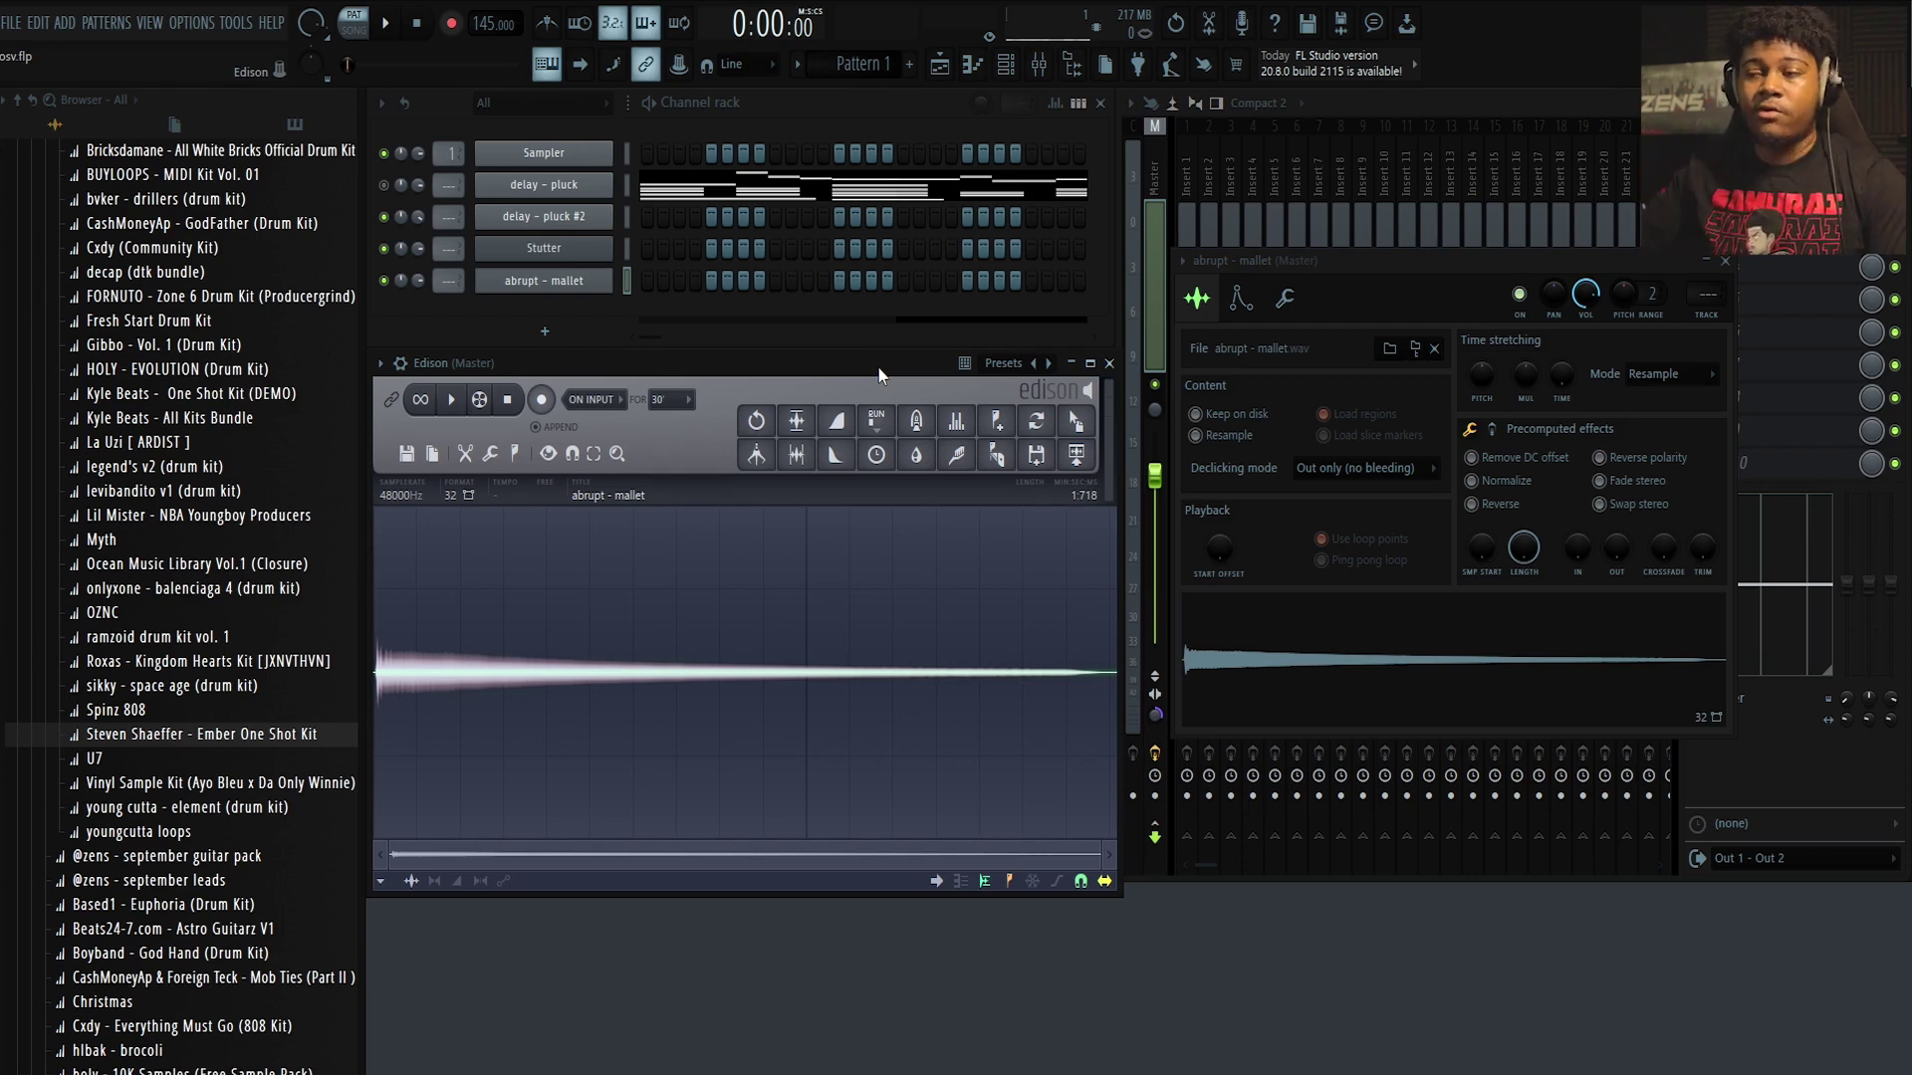
drag(878, 368, 864, 375)
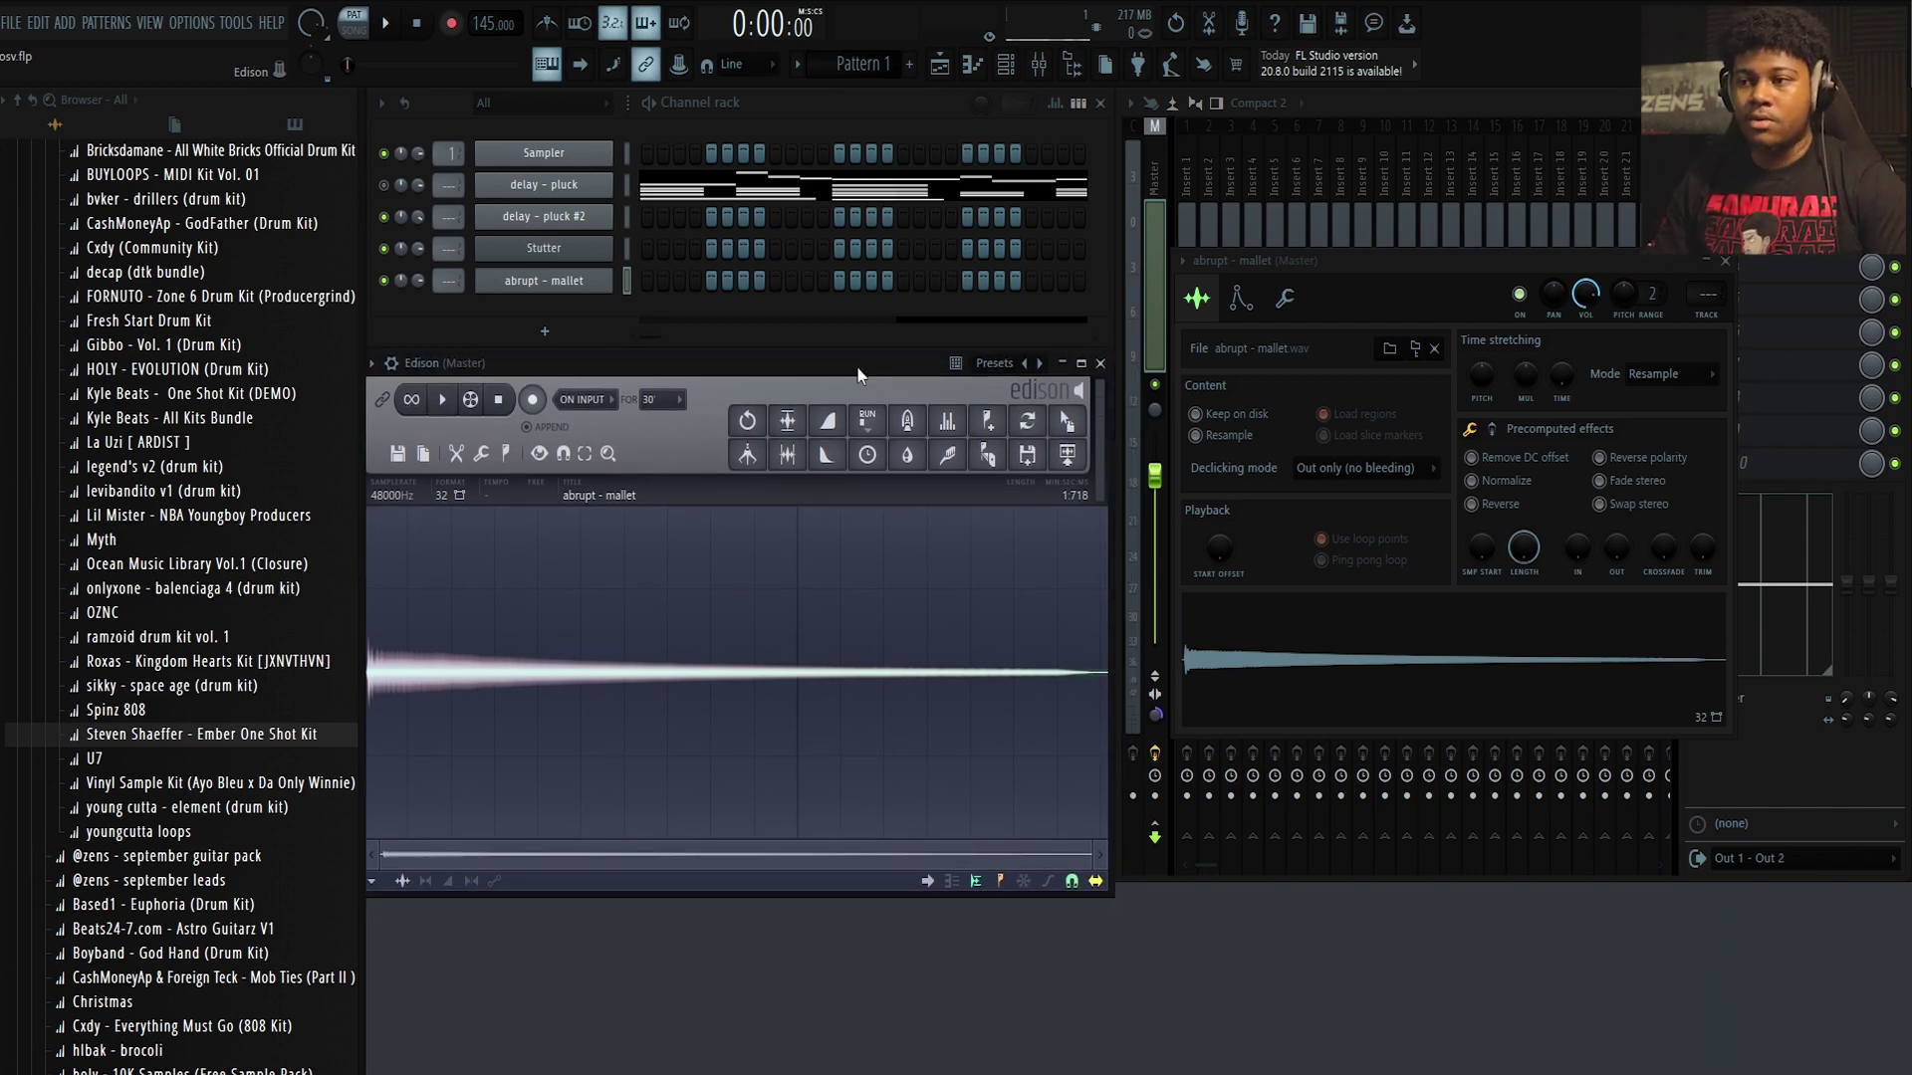
Set Edison's snapping to zero-crossing for the abrupt - mallet sample
scroll(529, 662, up, 3)
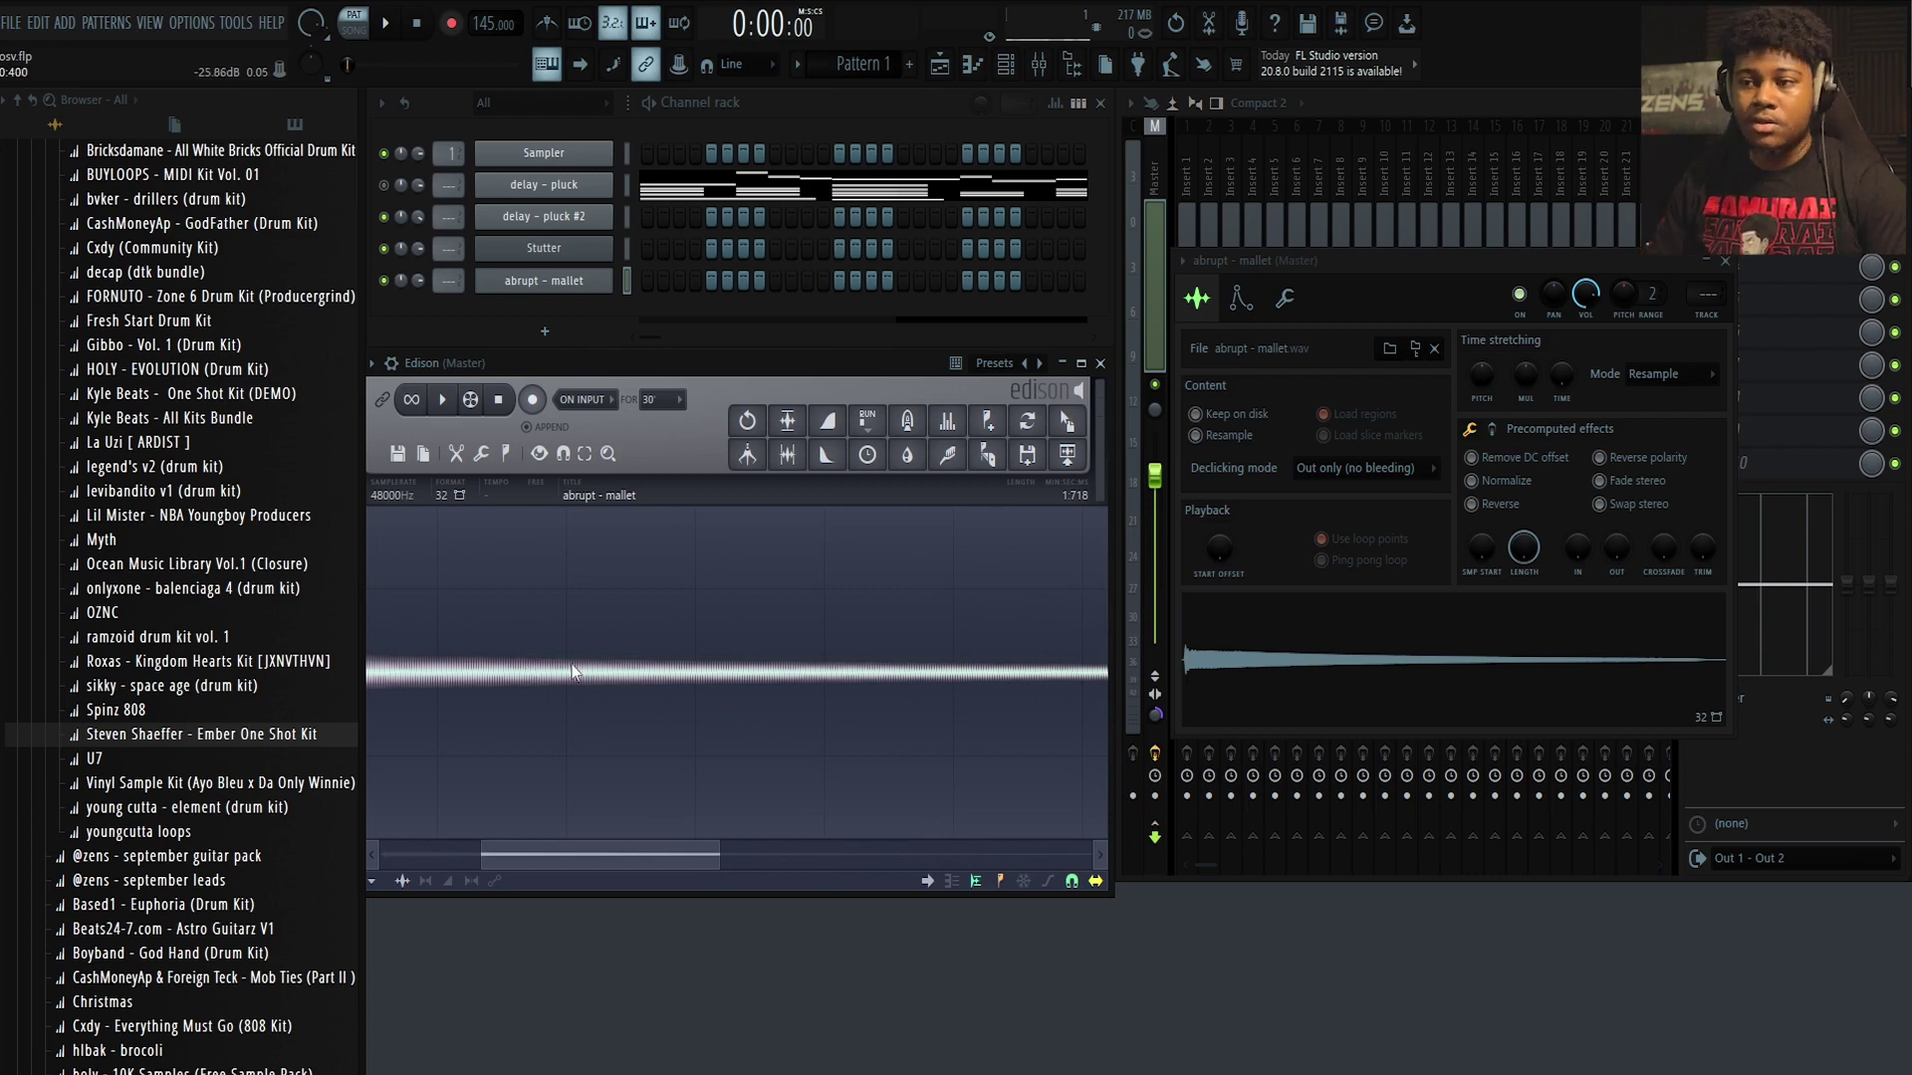
drag(657, 857, 442, 882)
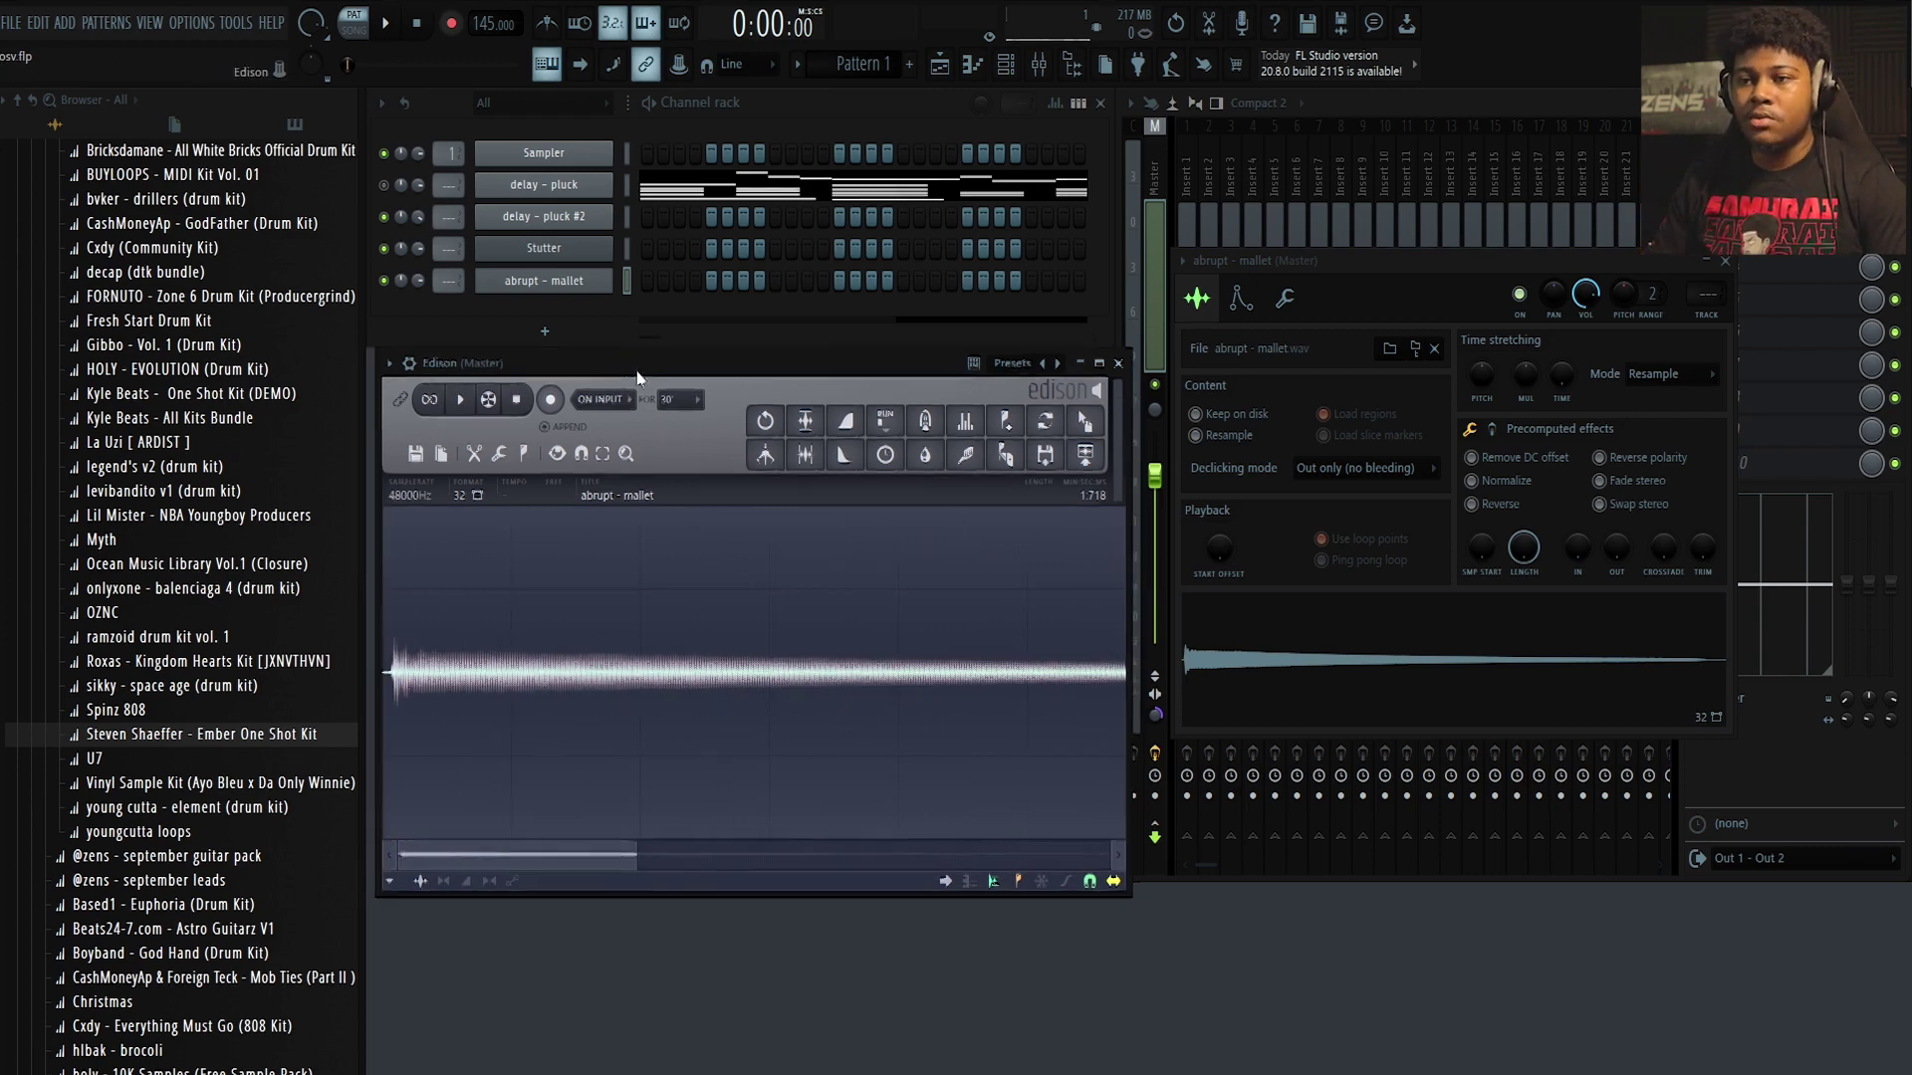
drag(551, 491, 583, 521)
click(596, 484)
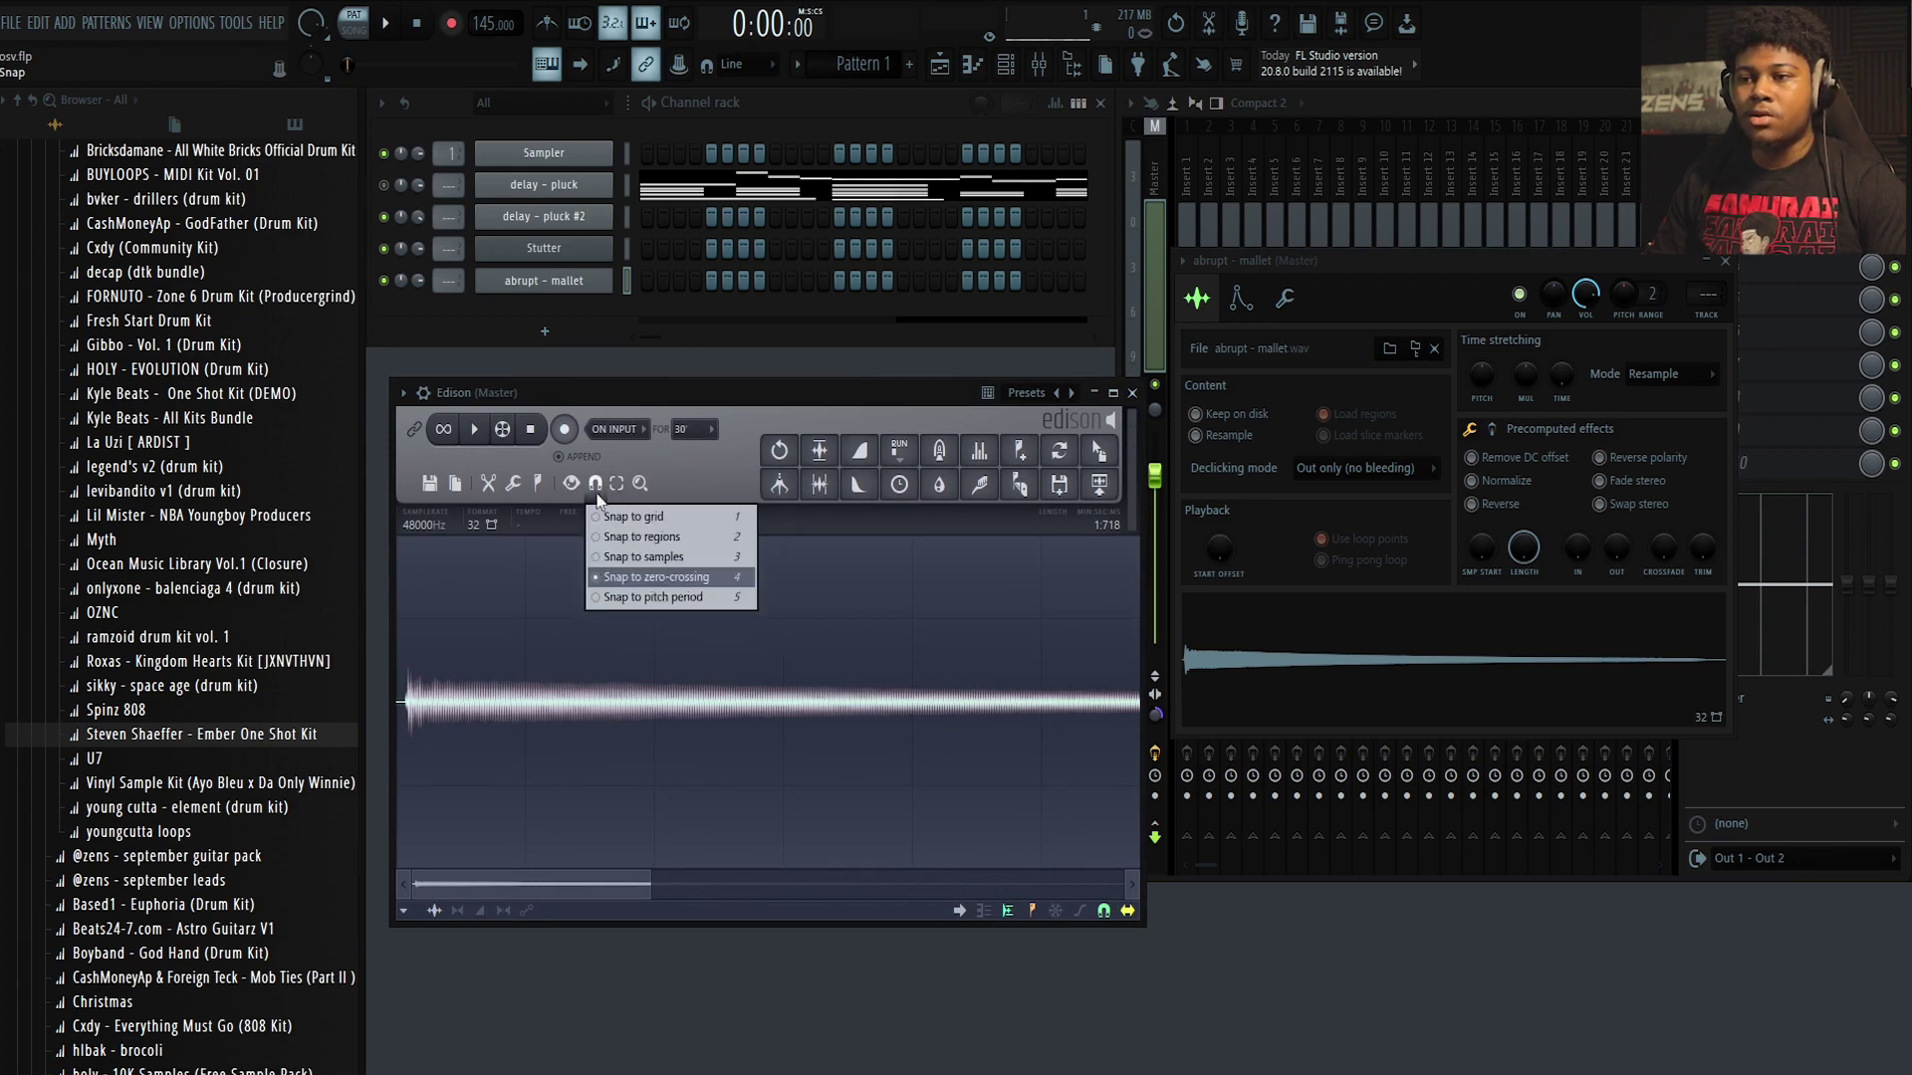
click(638, 579)
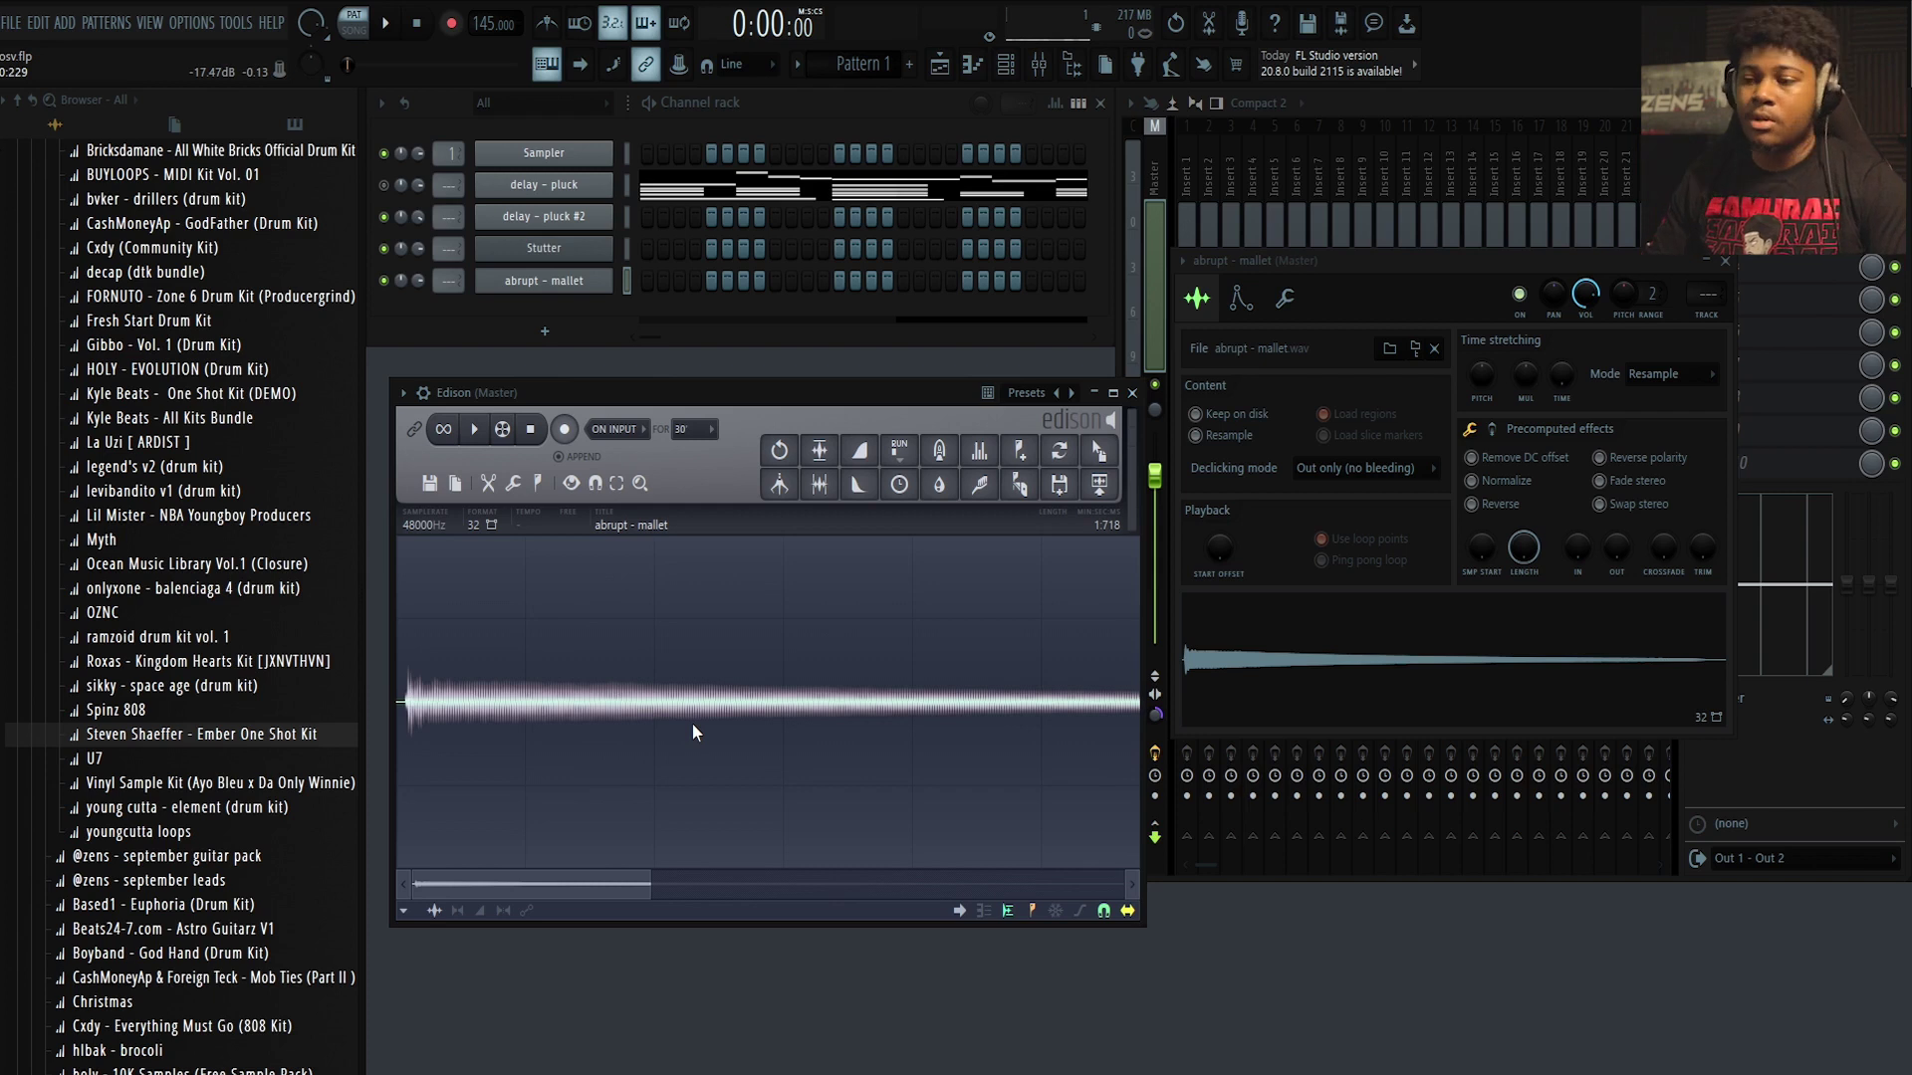
Select three wave cycles from about 0:200 to 0:206 in the mallet sample and add them as a sample loop
scroll(691, 721, up, 4)
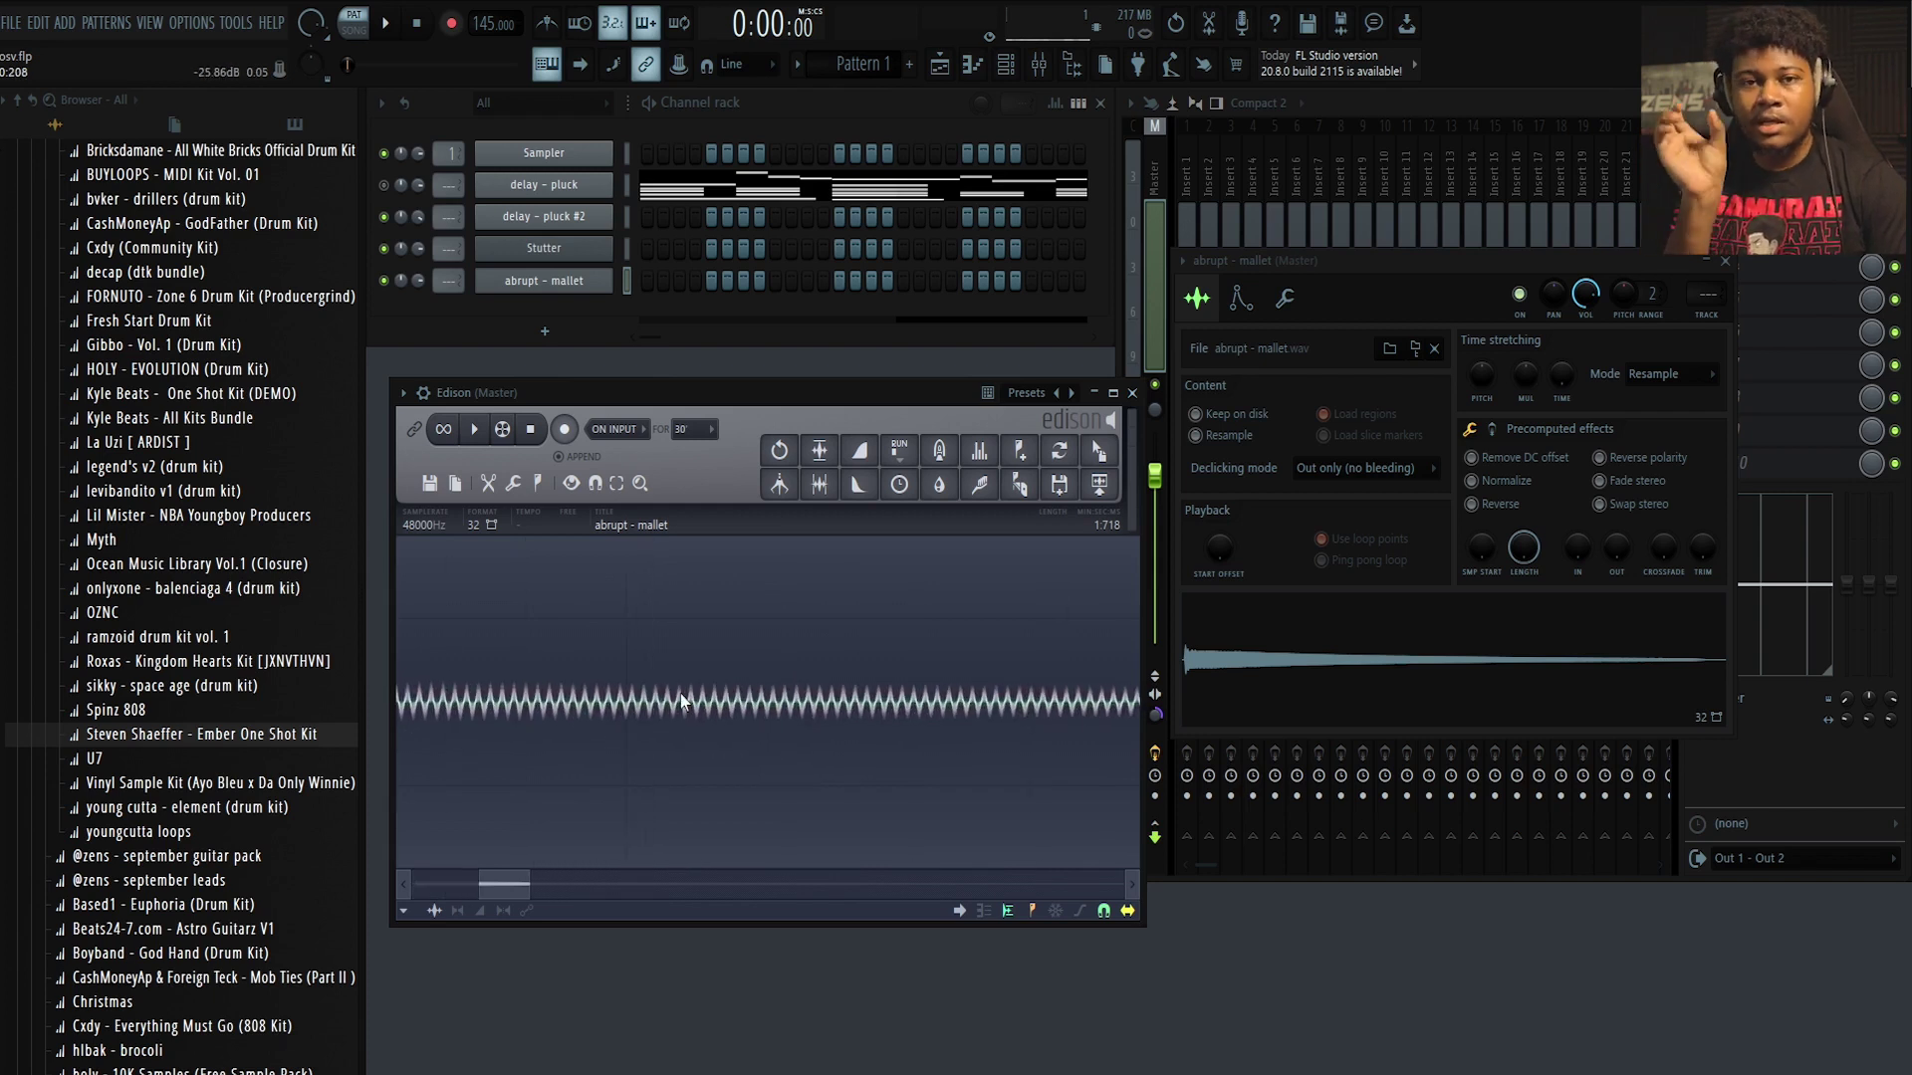
scroll(679, 694, up, 5)
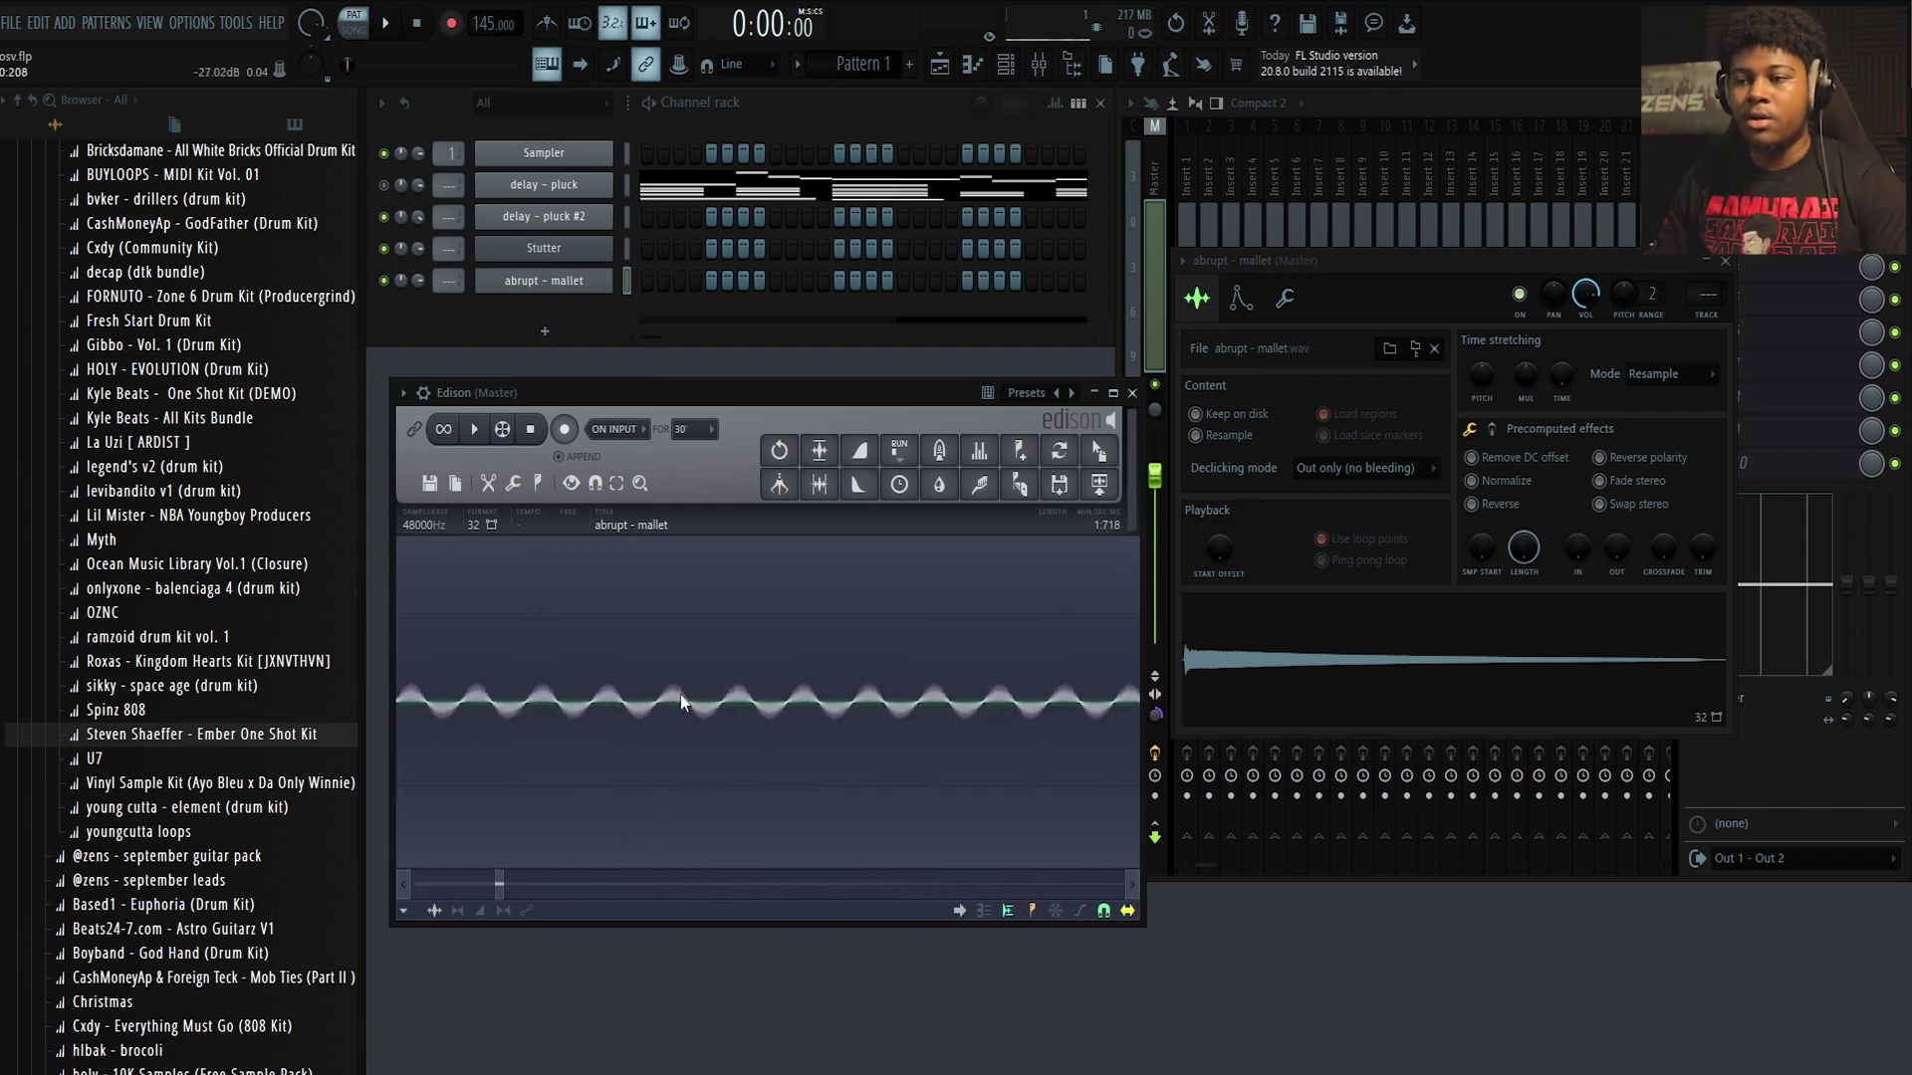
drag(568, 745, 789, 727)
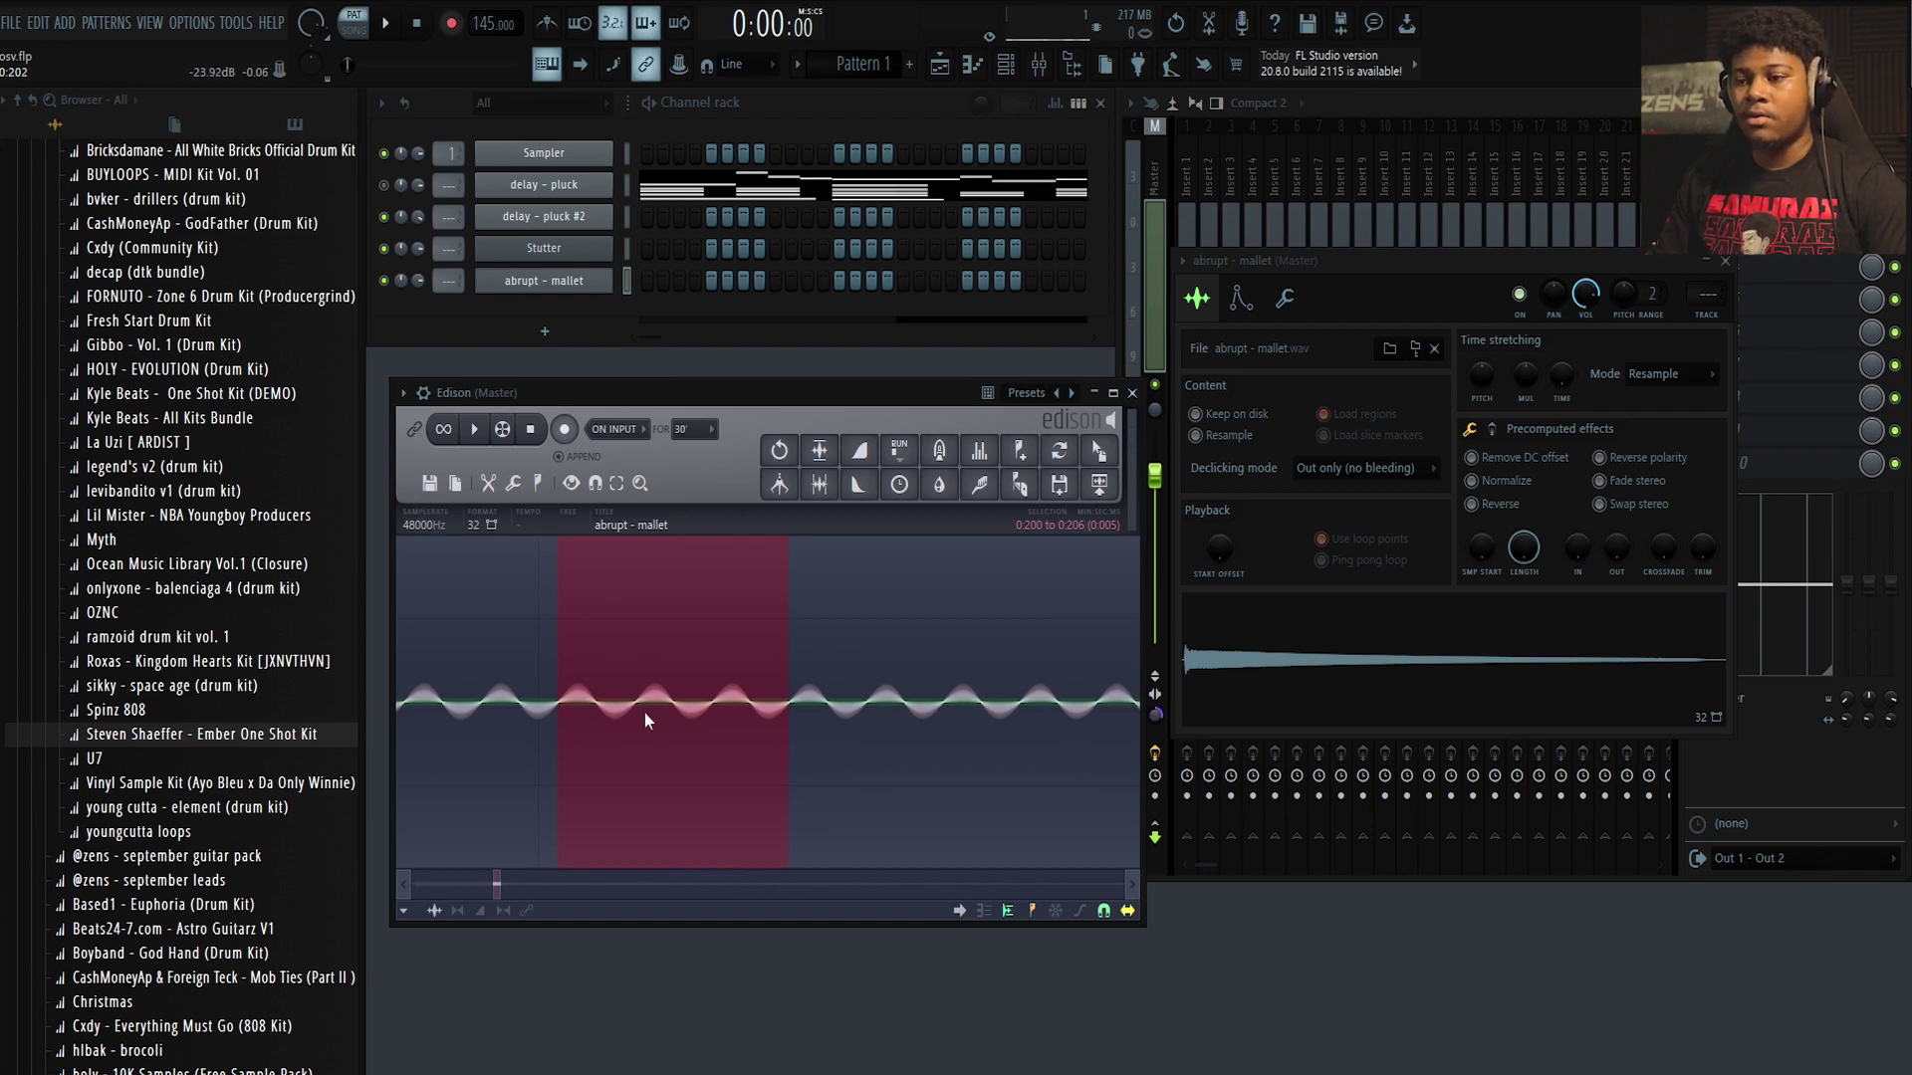
right_click(612, 678)
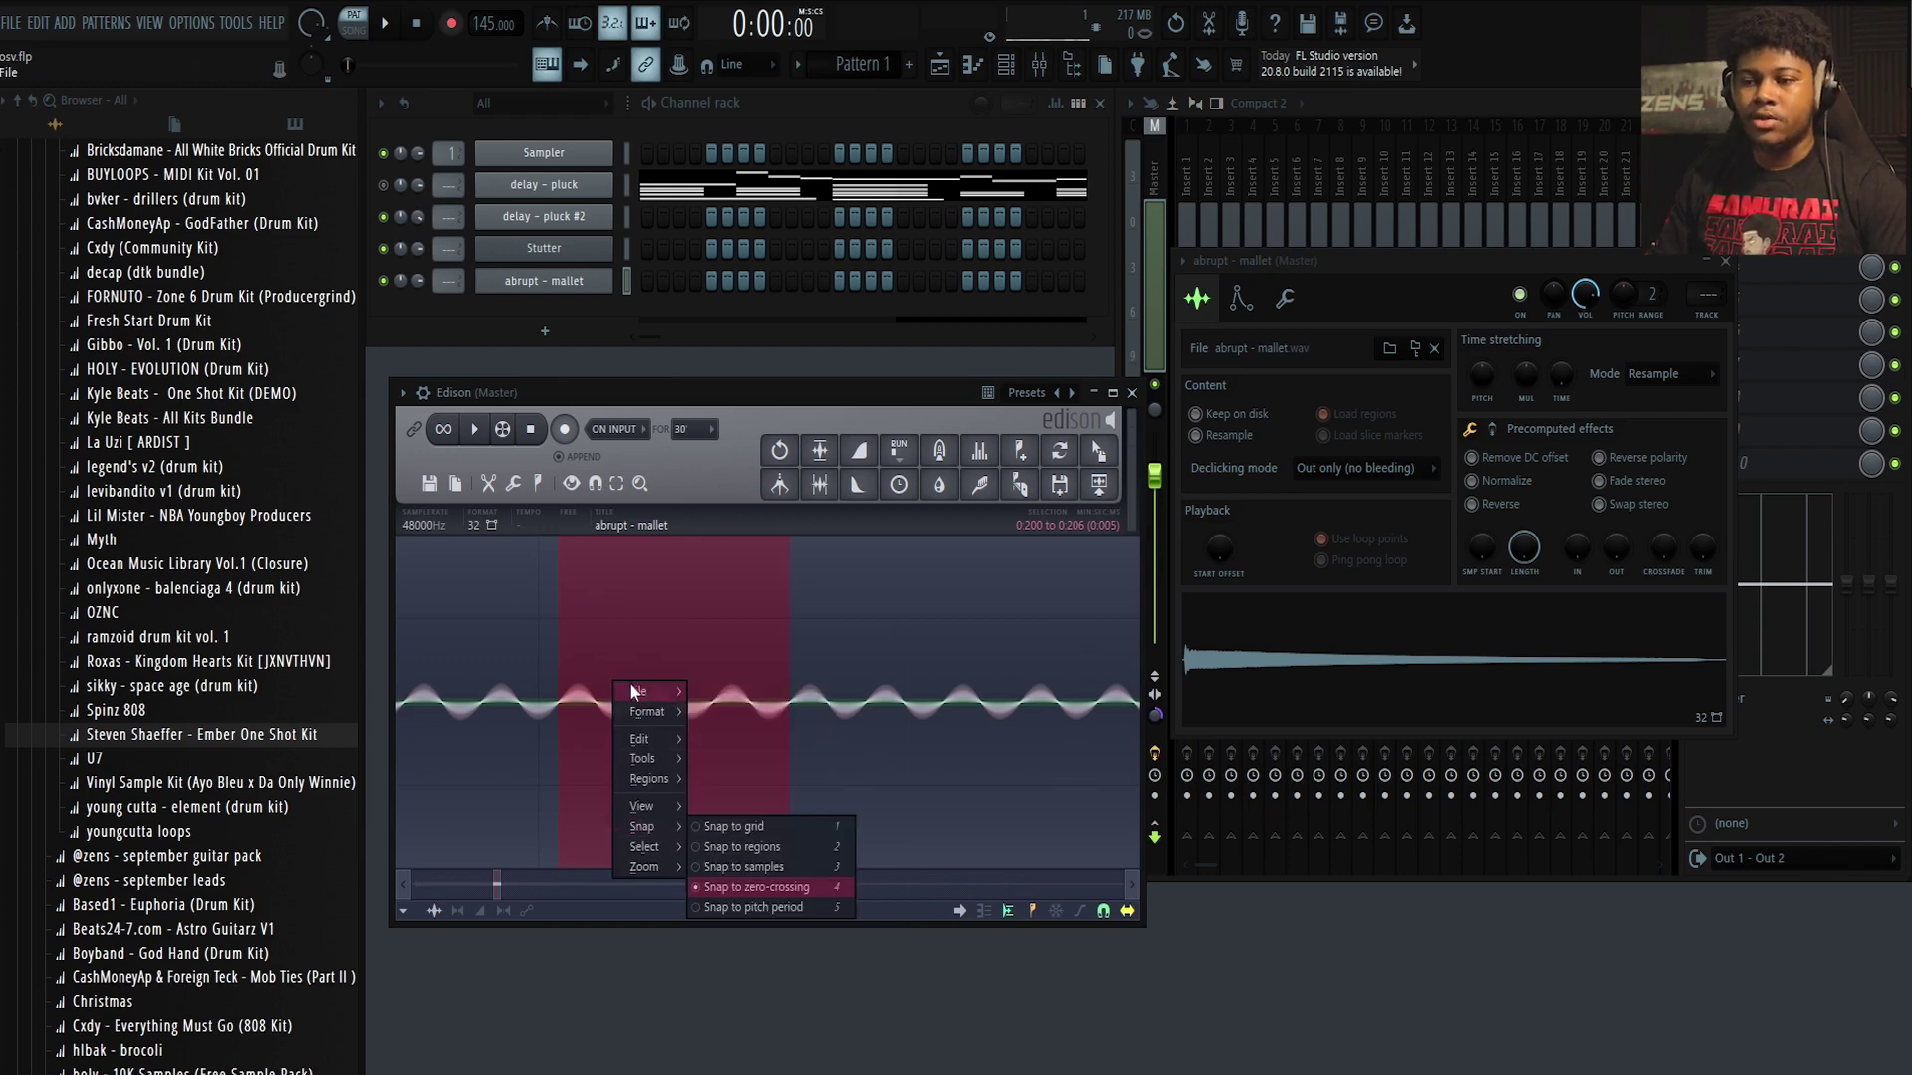
mouse_move(633, 690)
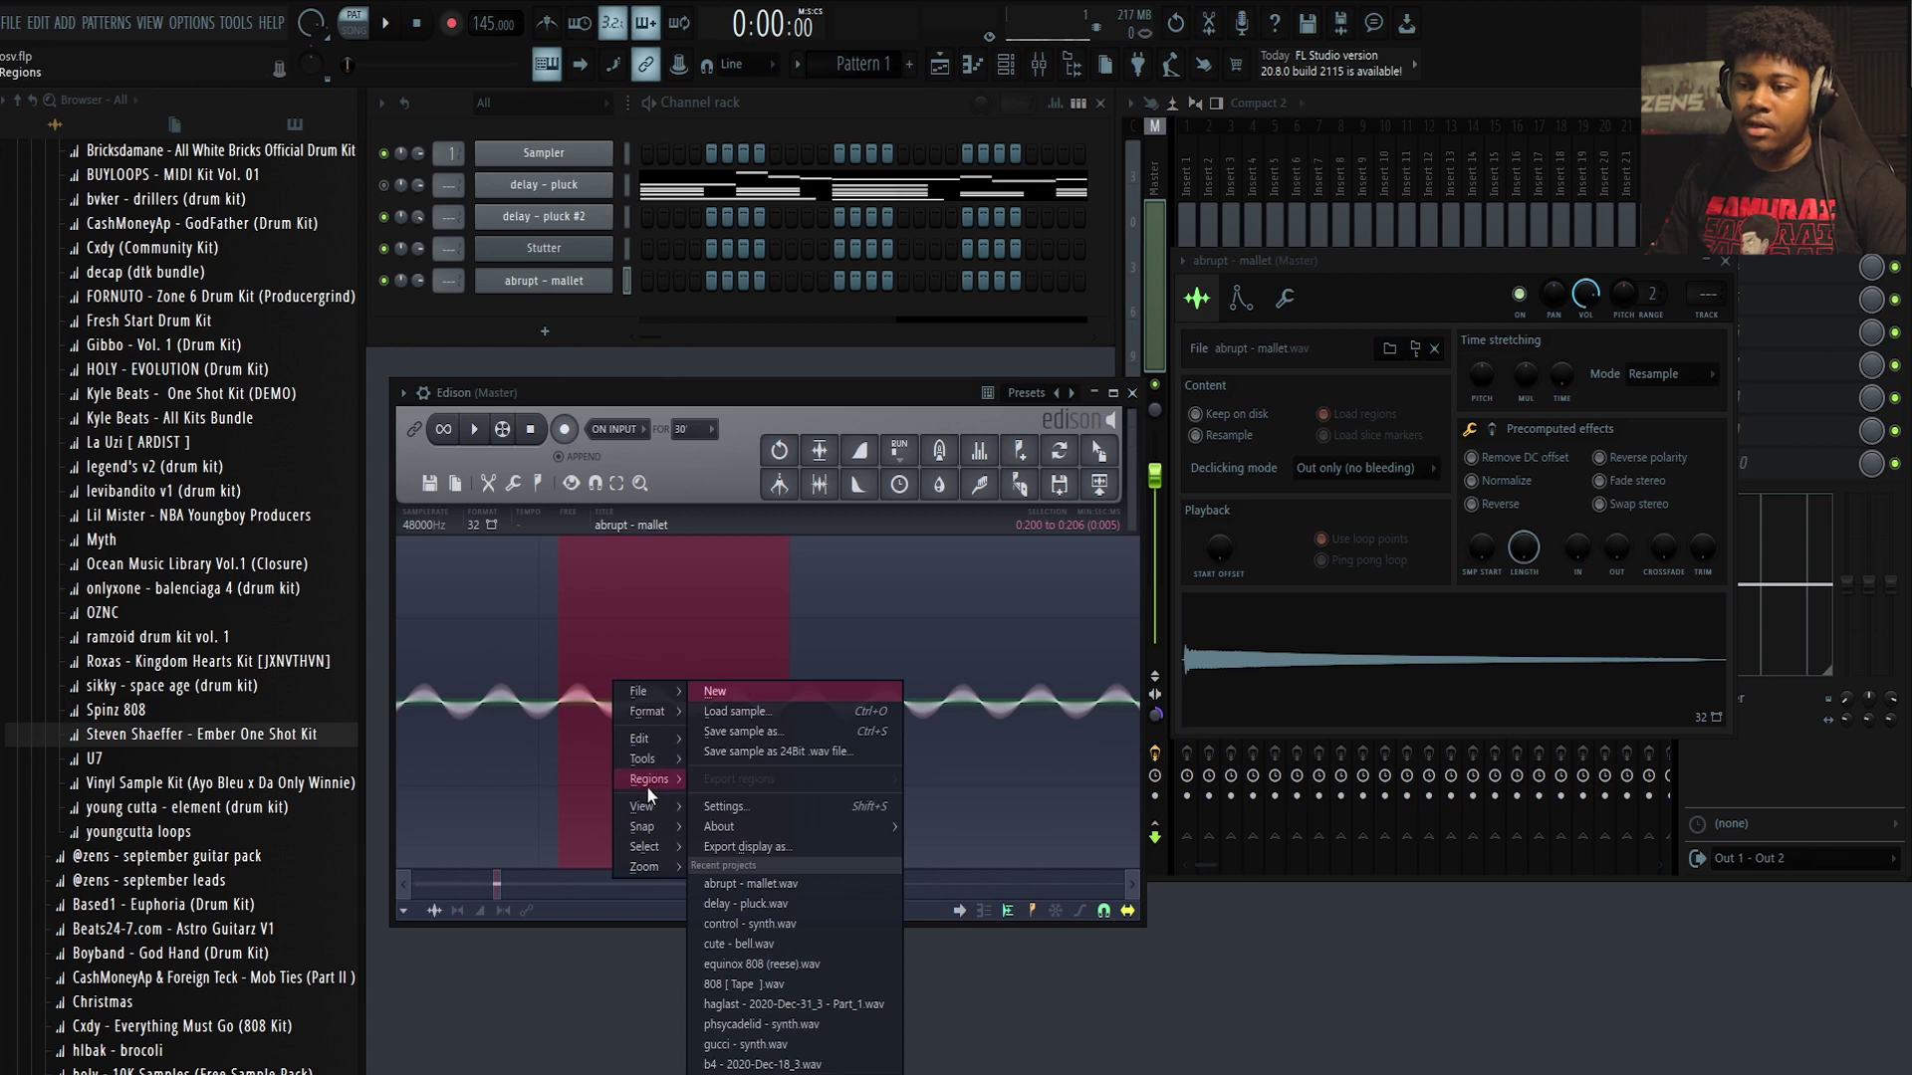
mouse_move(647, 780)
click(733, 800)
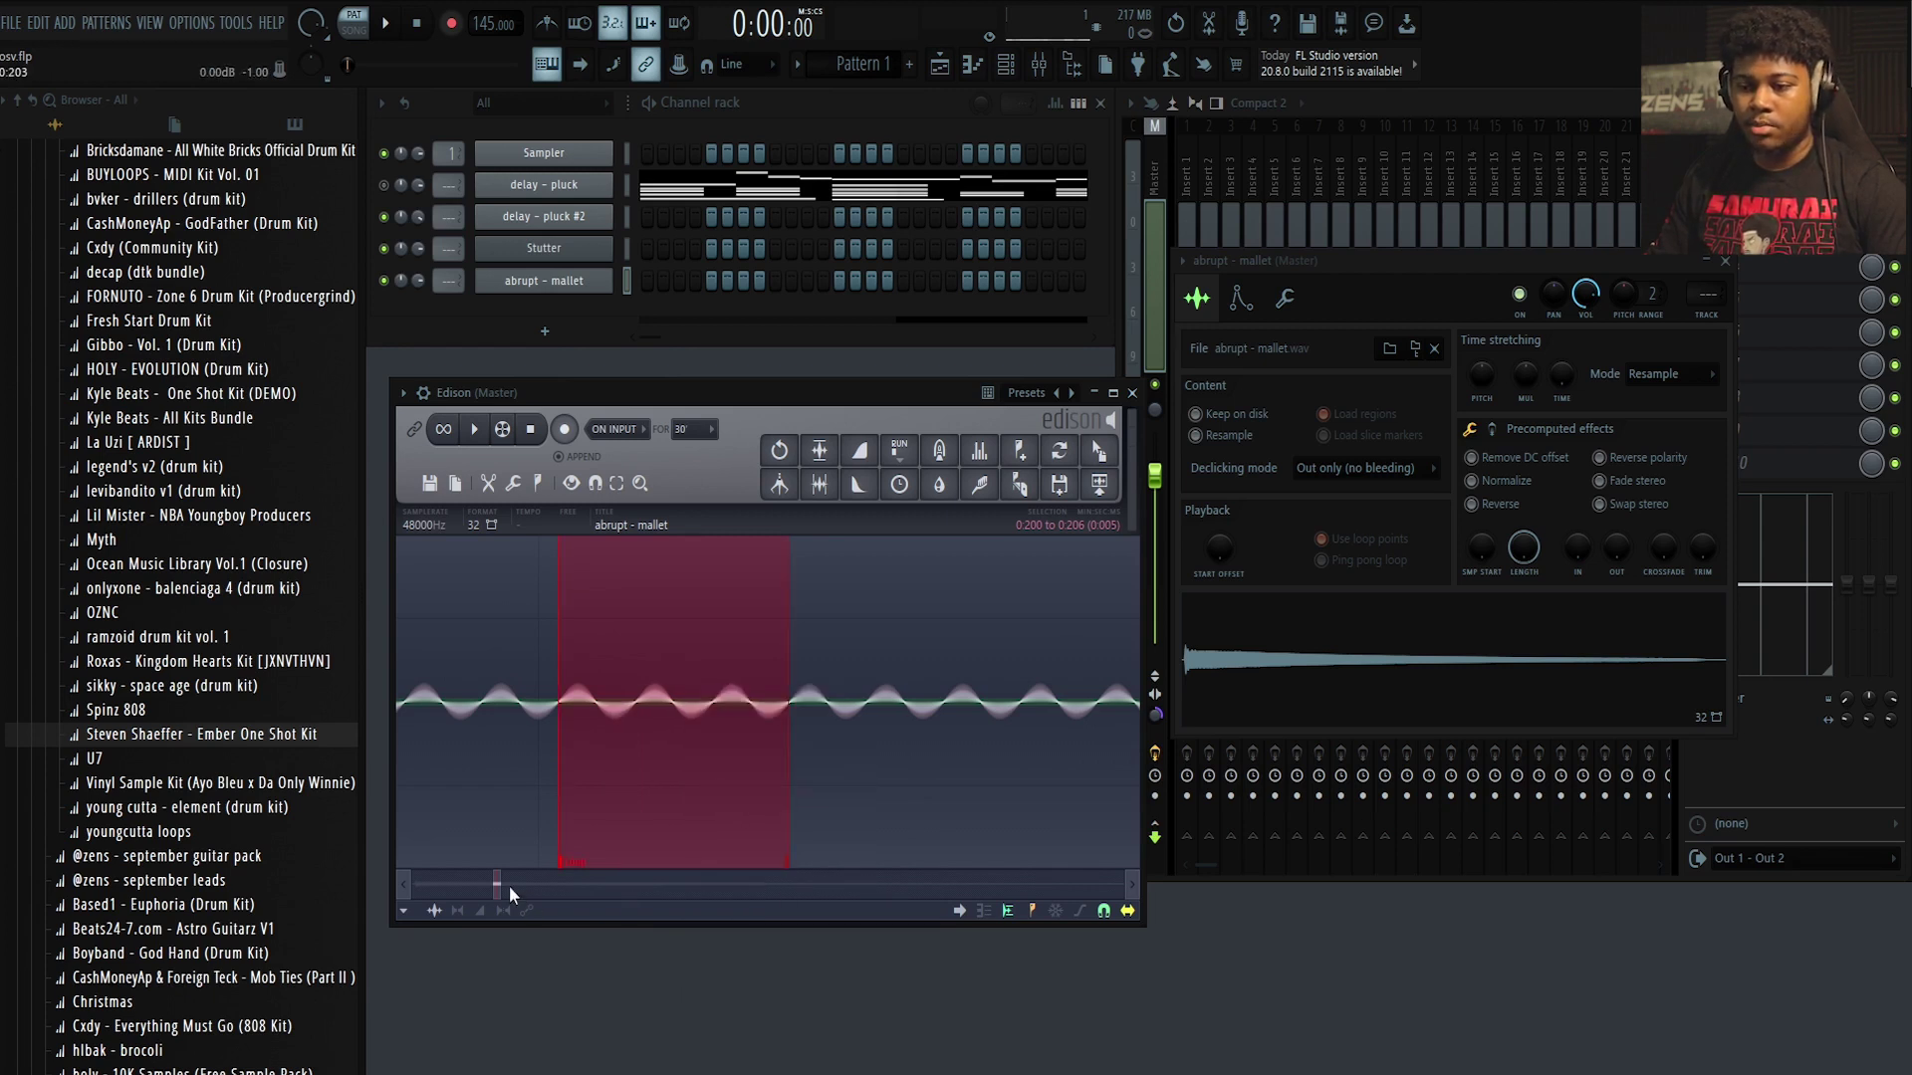
Select the whole looped mallet sample in Edison and place it in the channel rack as a new sampler channel
scroll(510, 886, down, 5)
mouse_move(485, 702)
mouse_down()
mouse_move(604, 715)
mouse_move(212, 732)
mouse_up()
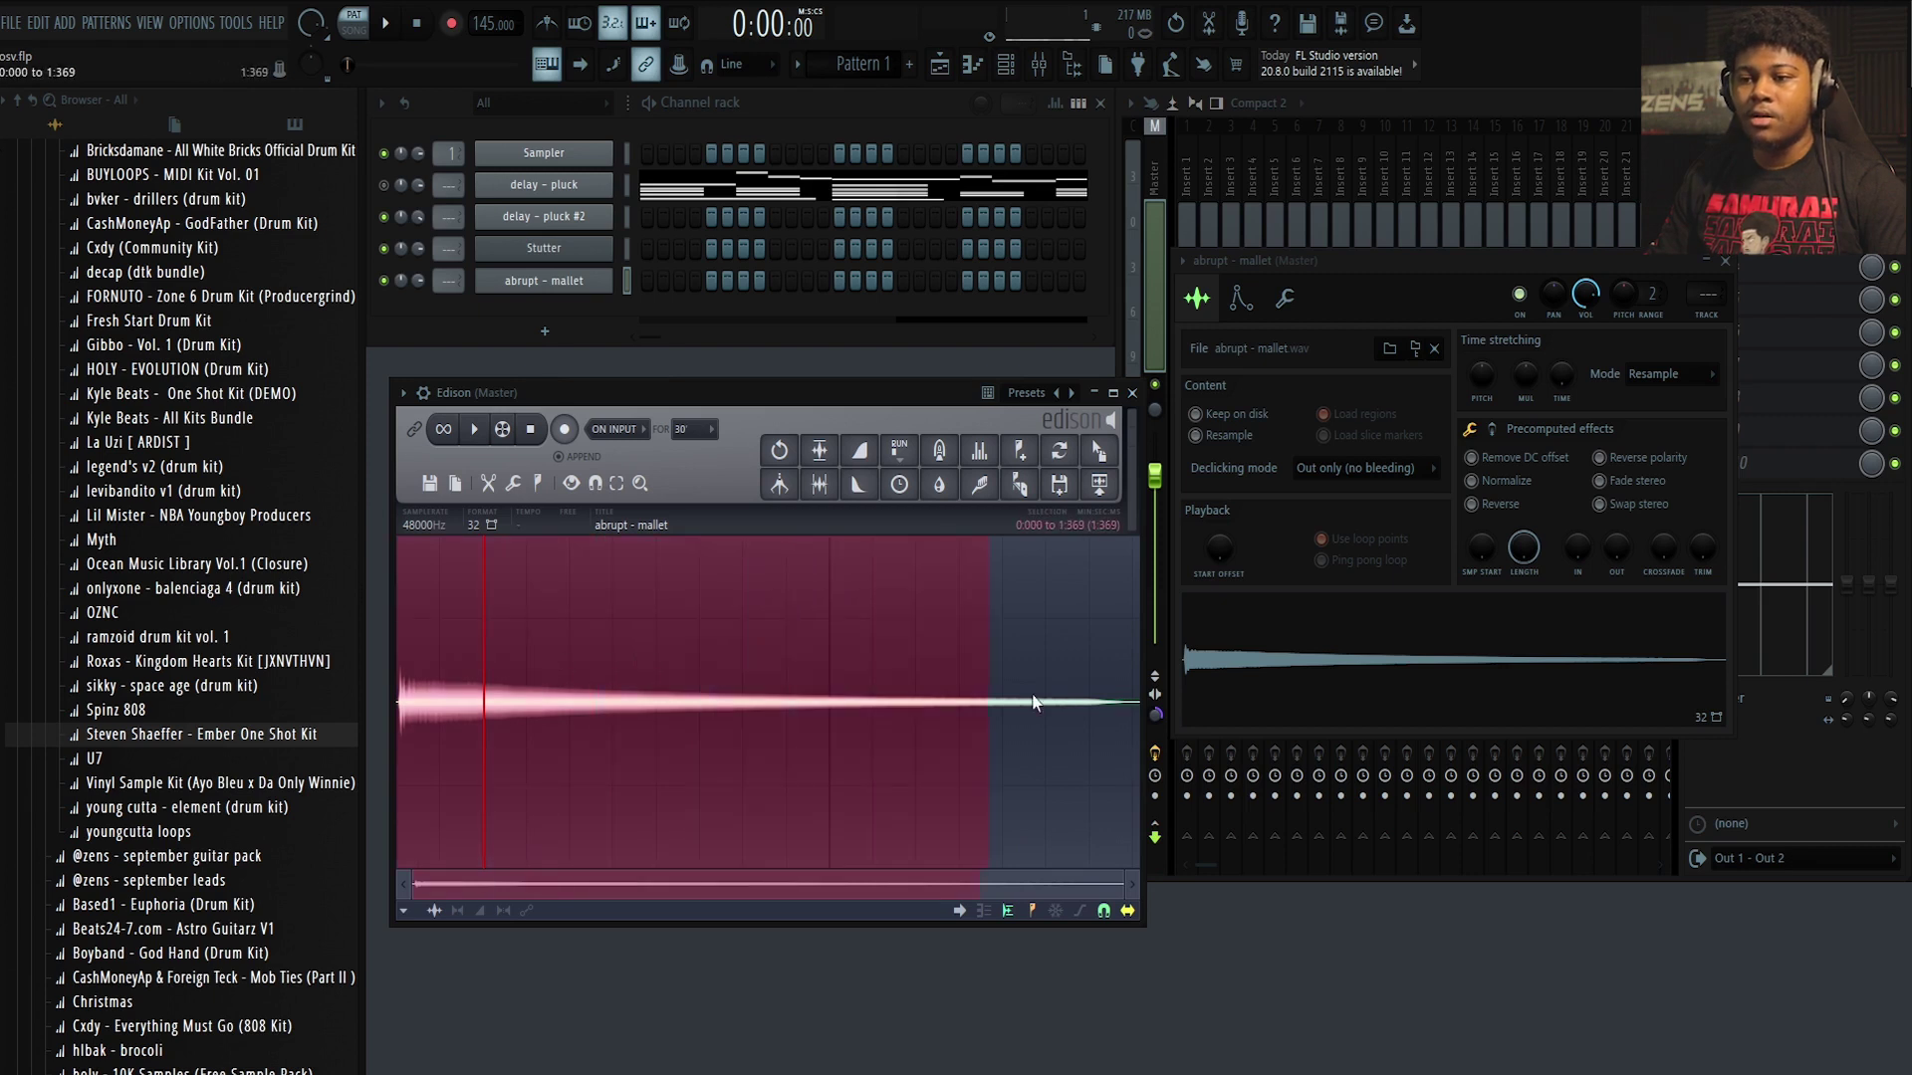
drag(1099, 450, 489, 321)
click(839, 781)
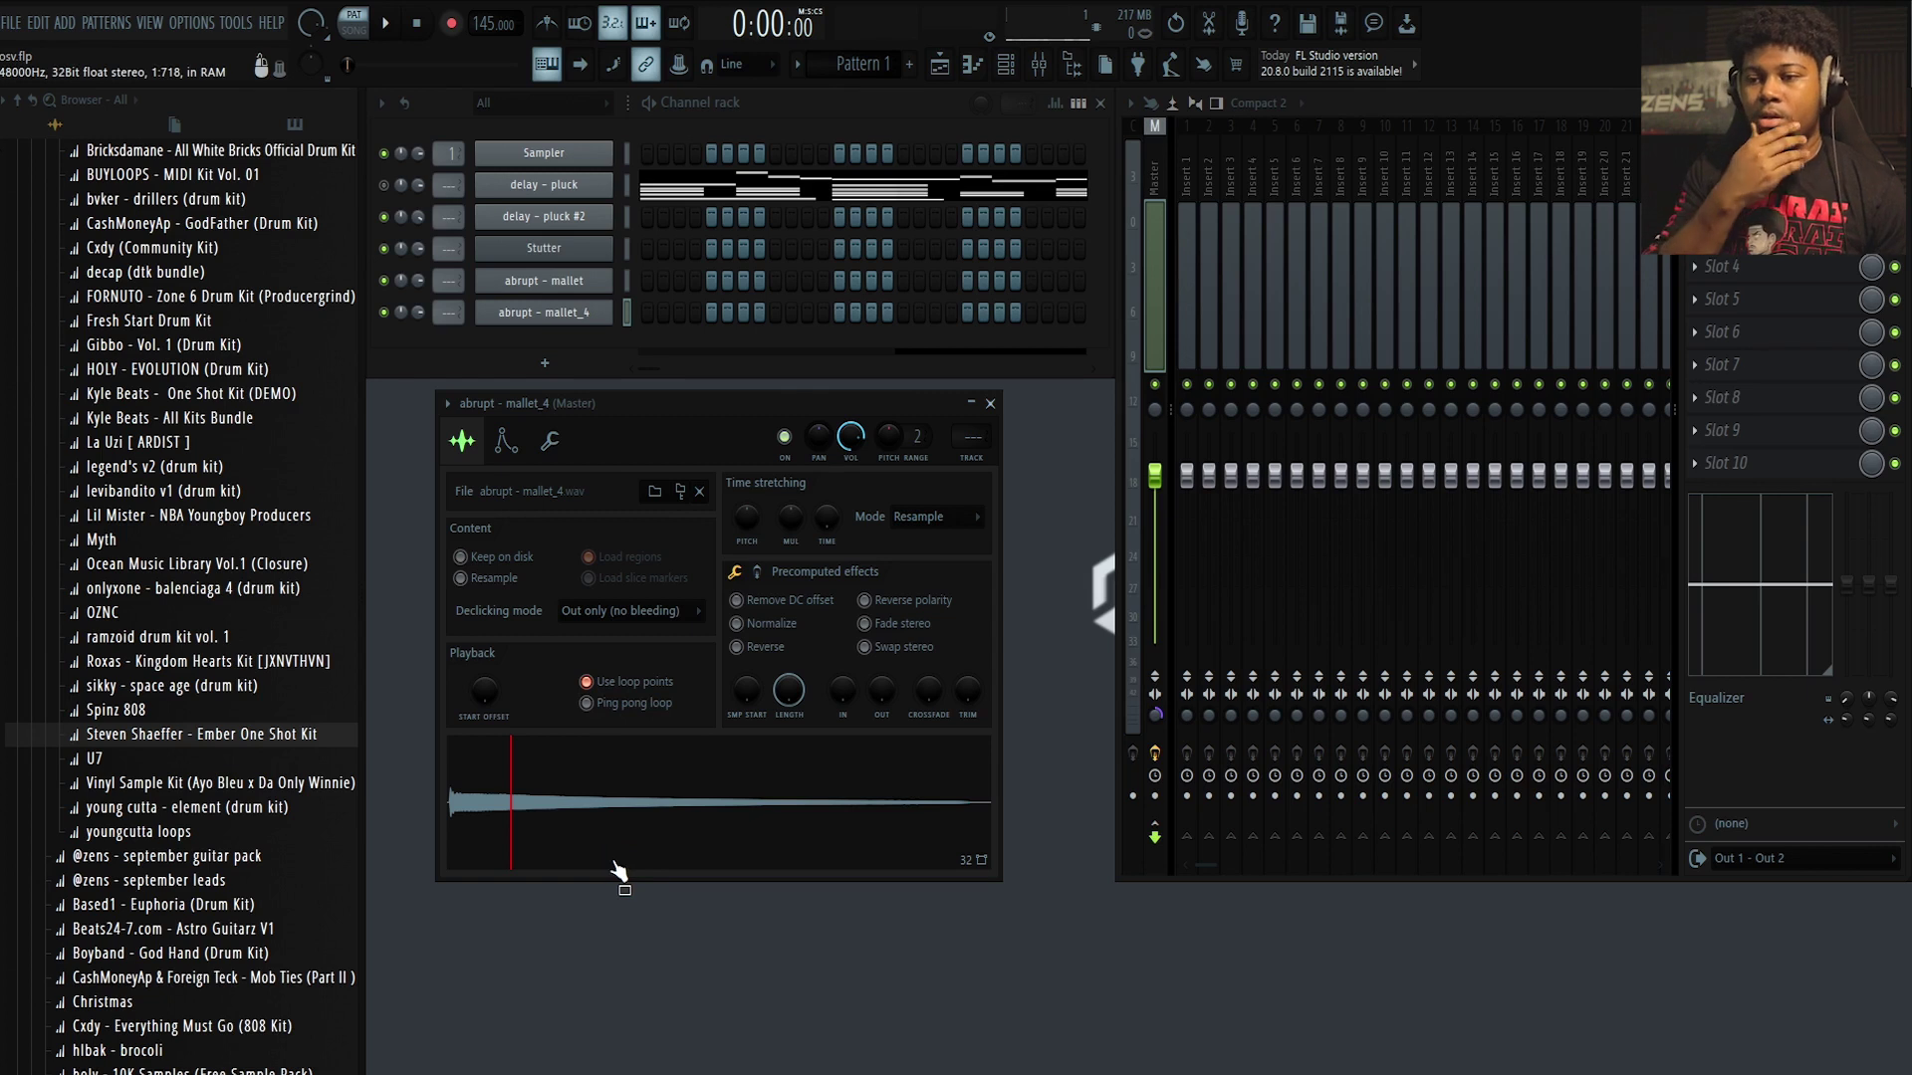
Enable the abrupt - mallet_4 channel's volume envelope with a short attack, maximum hold and 58% release, and close its window
drag(530, 402, 577, 419)
click(552, 455)
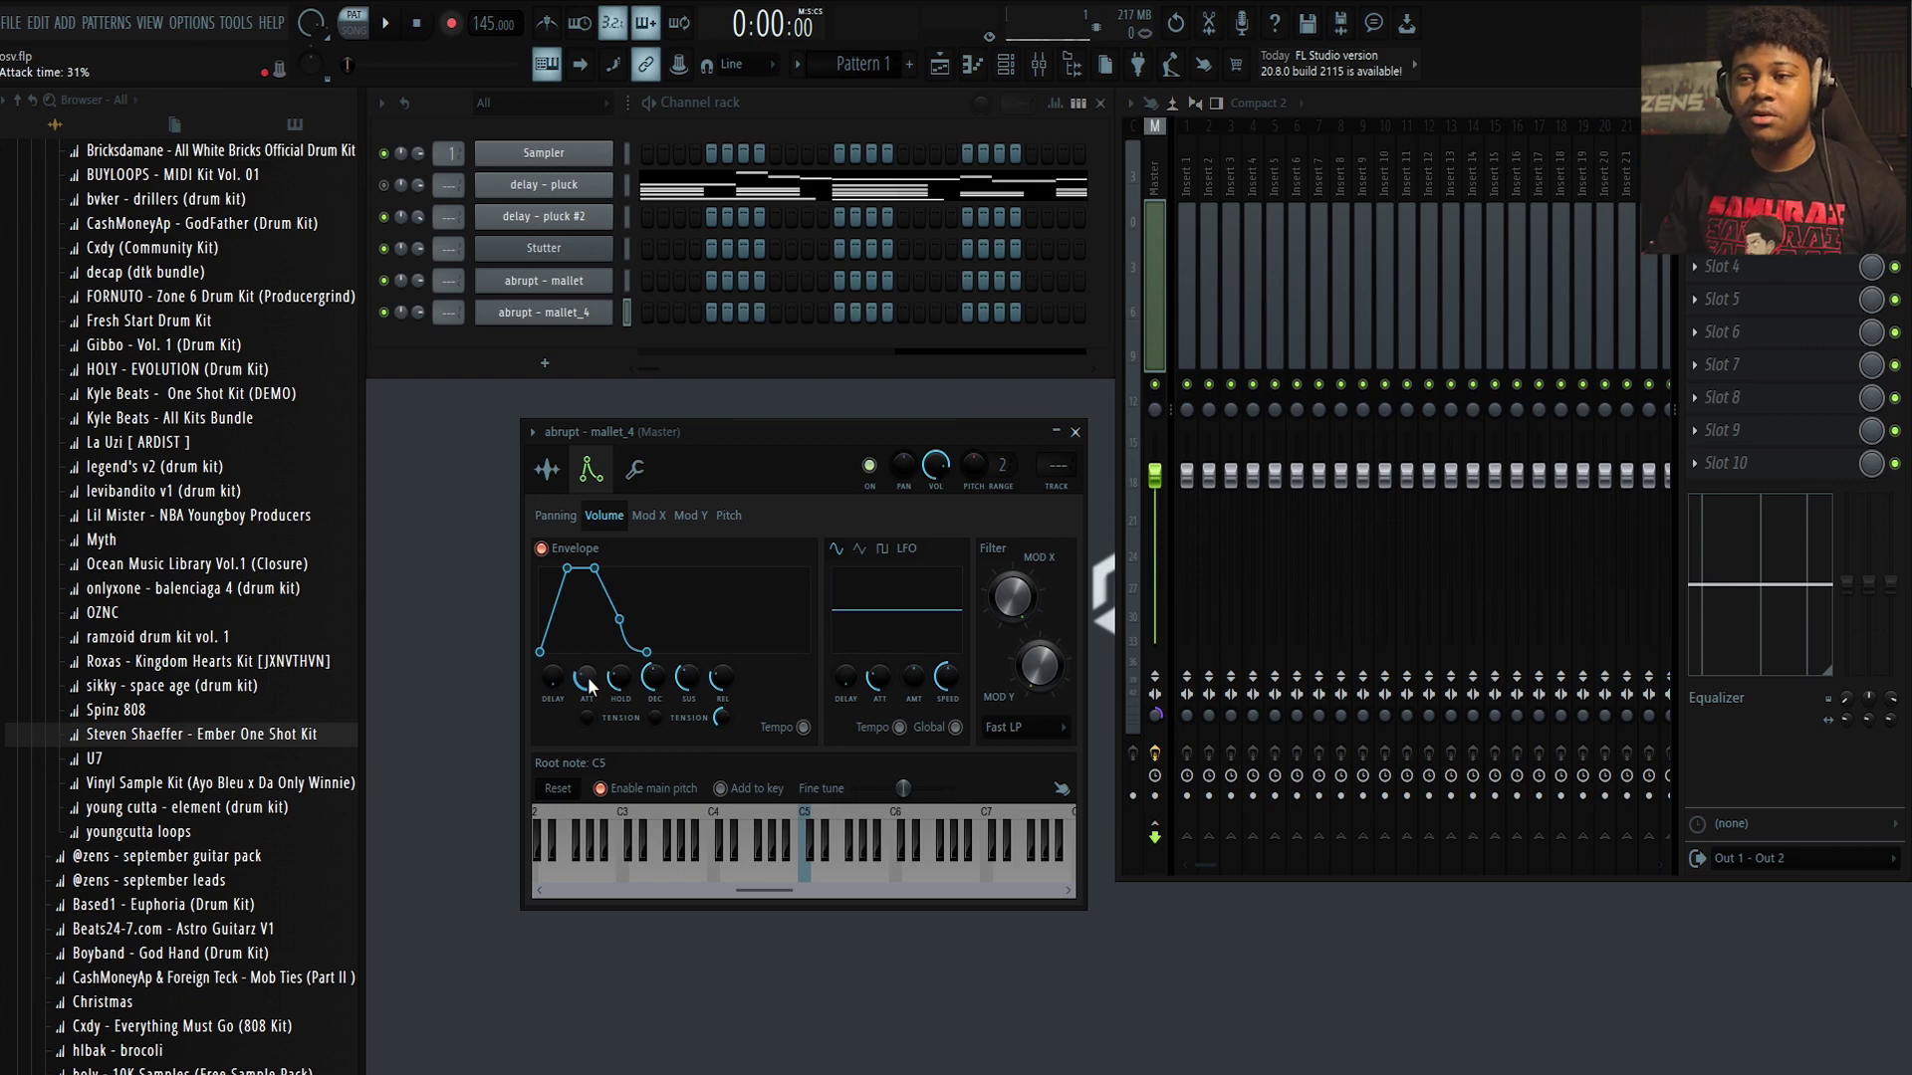
key(ctrl+z)
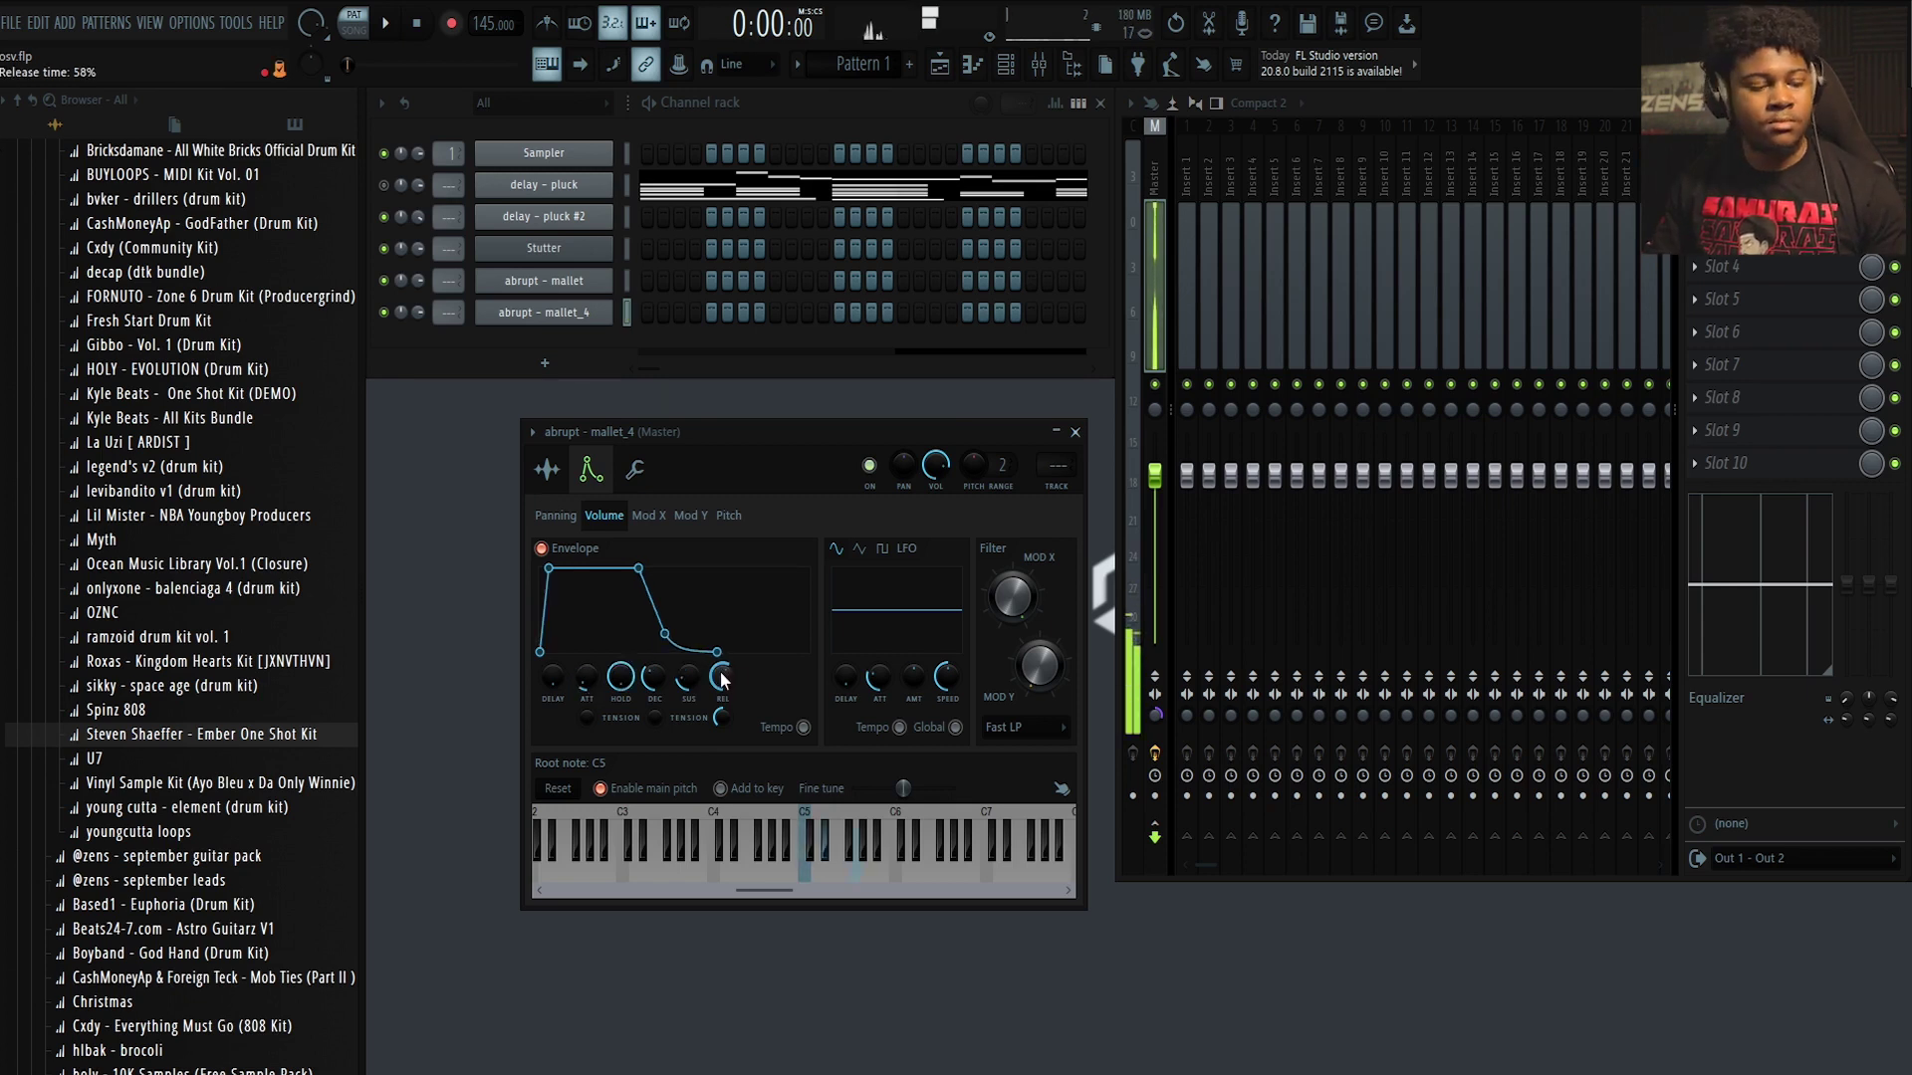
click(1074, 432)
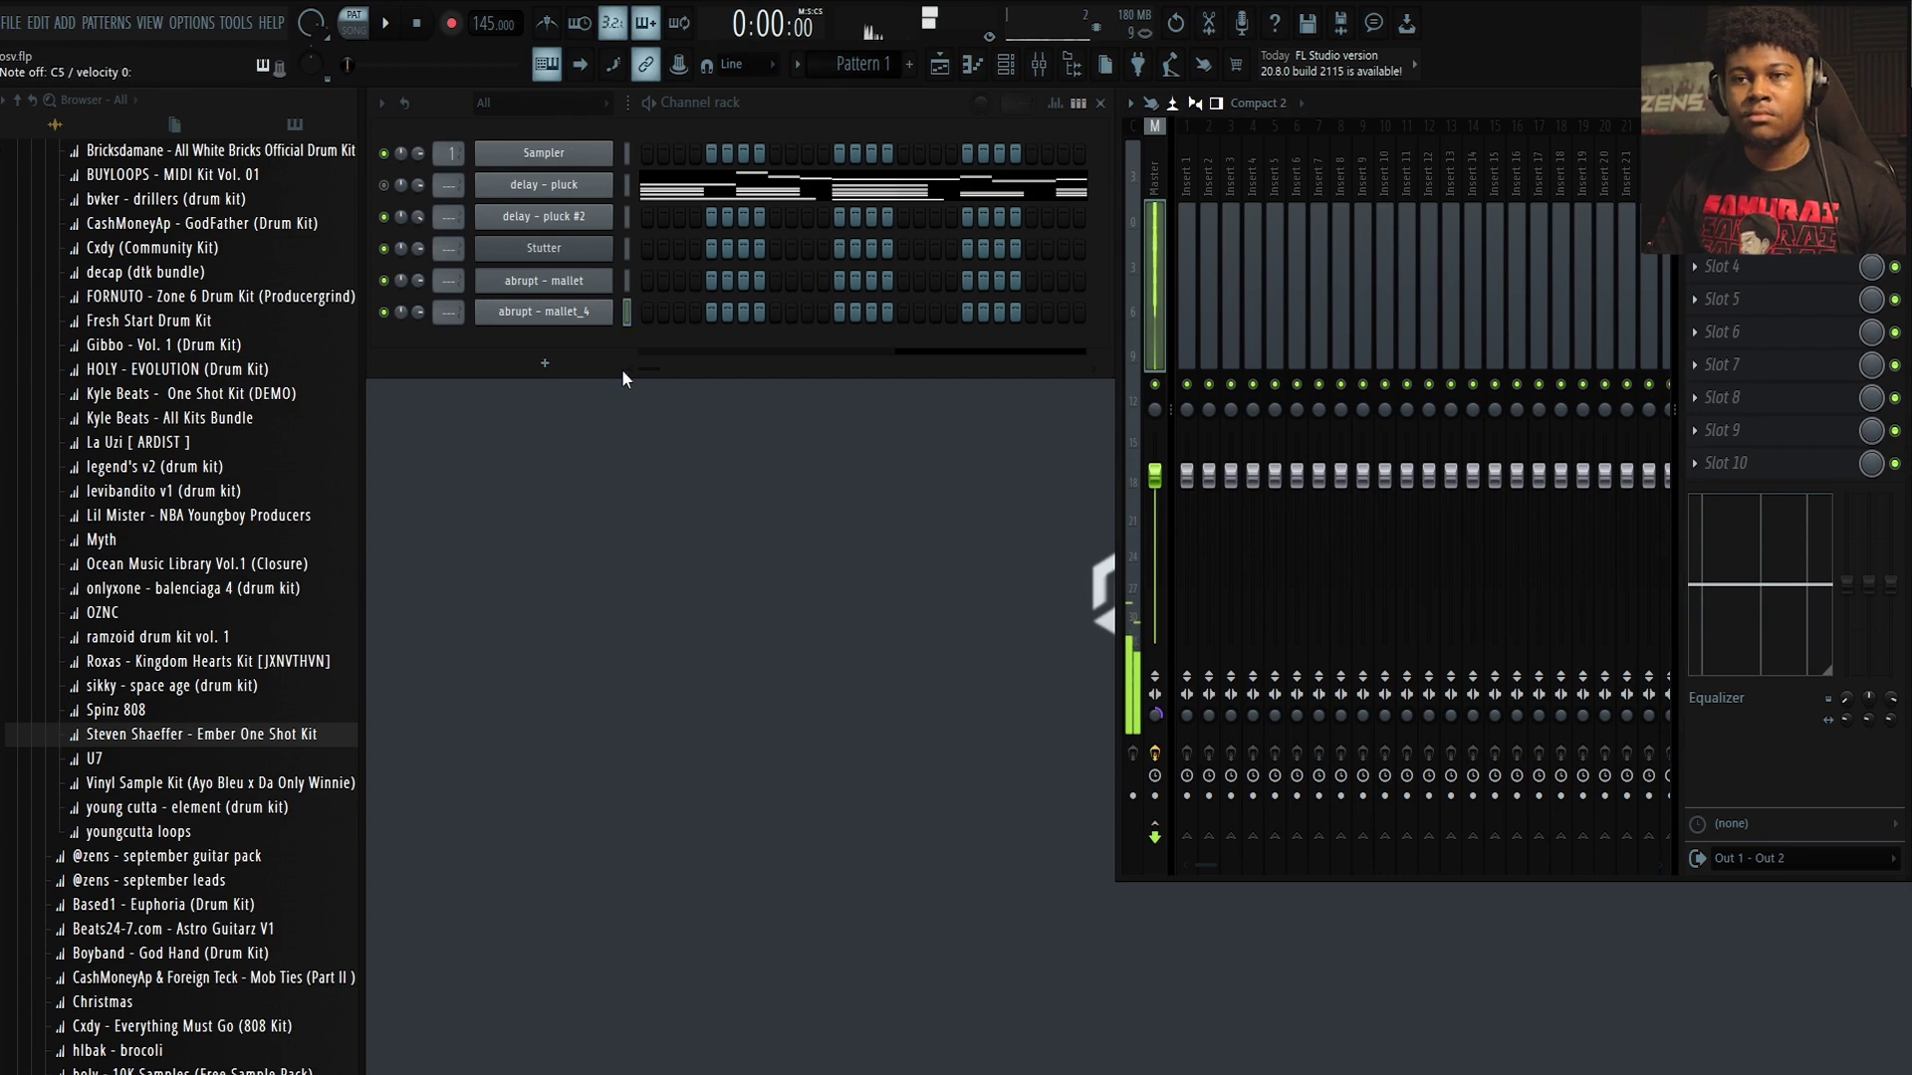
Add ValhallaVintageVerb to the master track's second effect slot, play notes through it, and close its window
click(1732, 233)
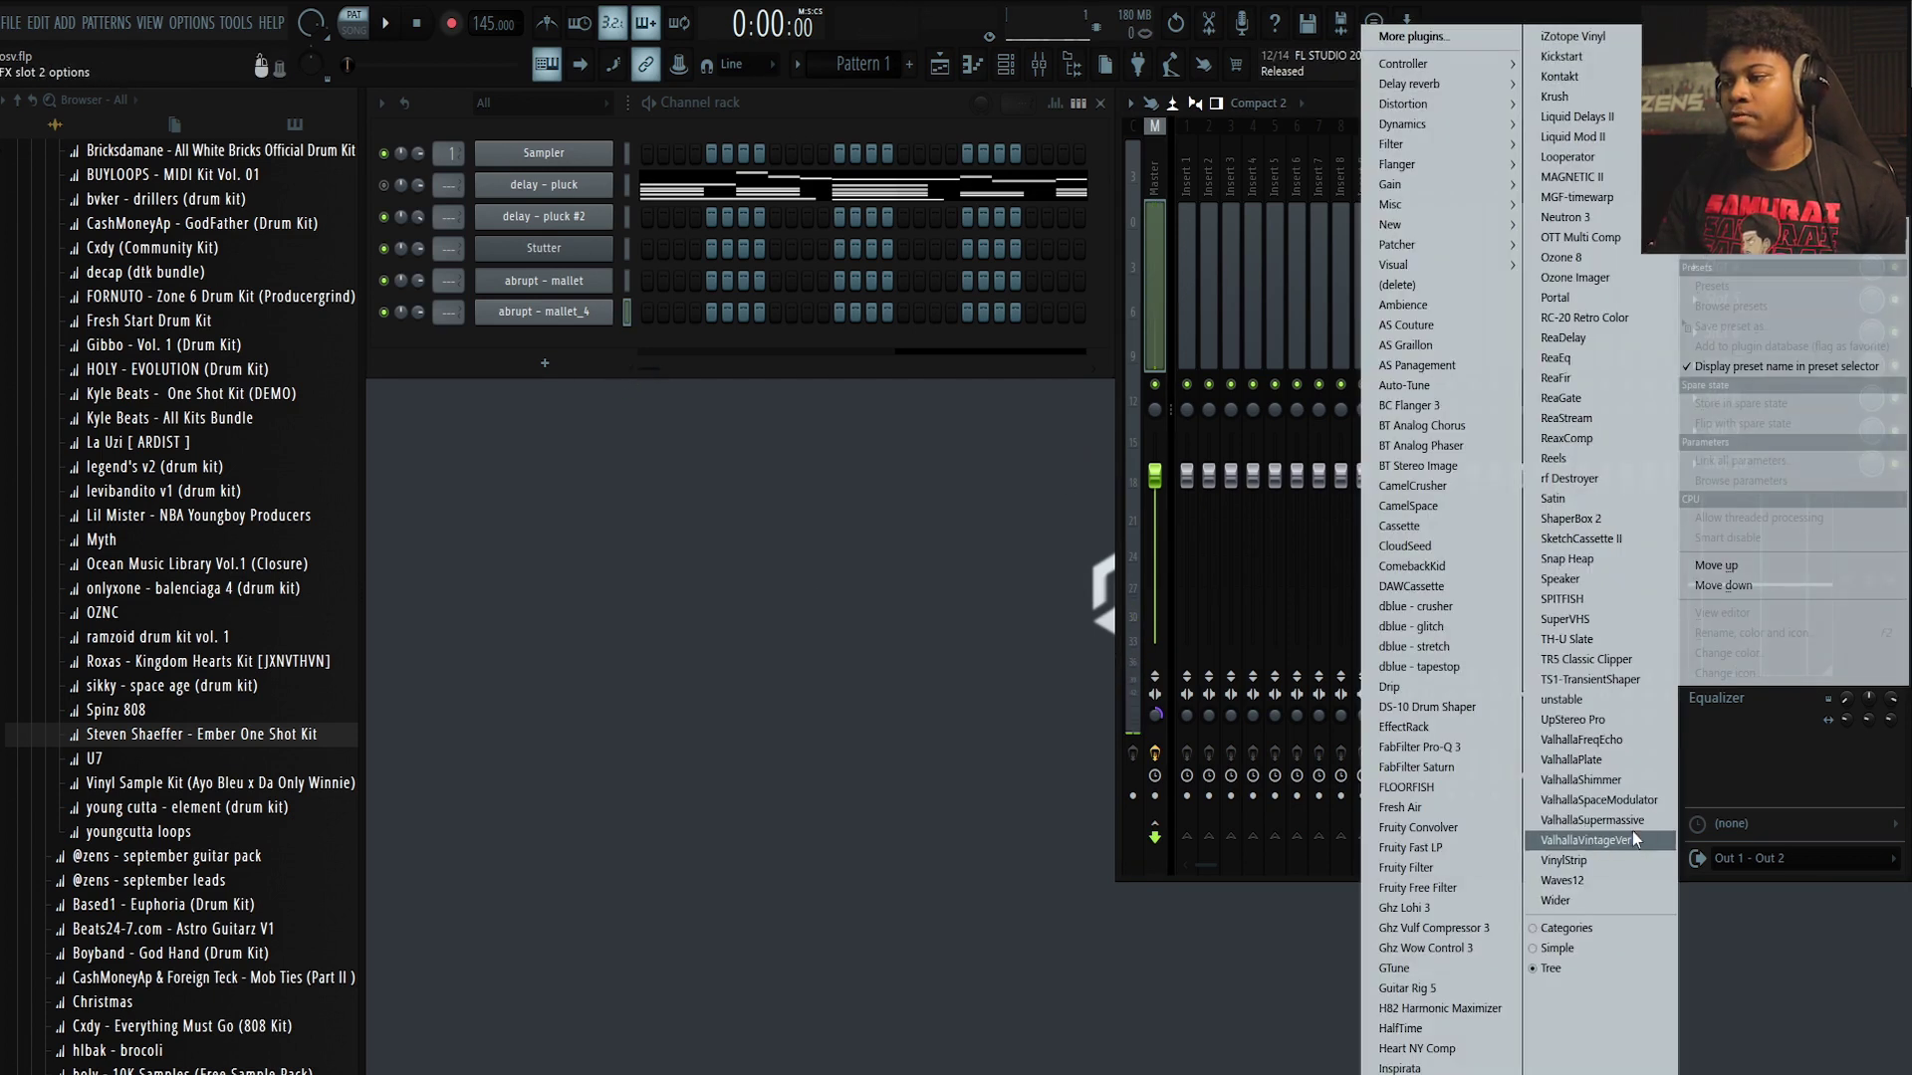
click(1633, 834)
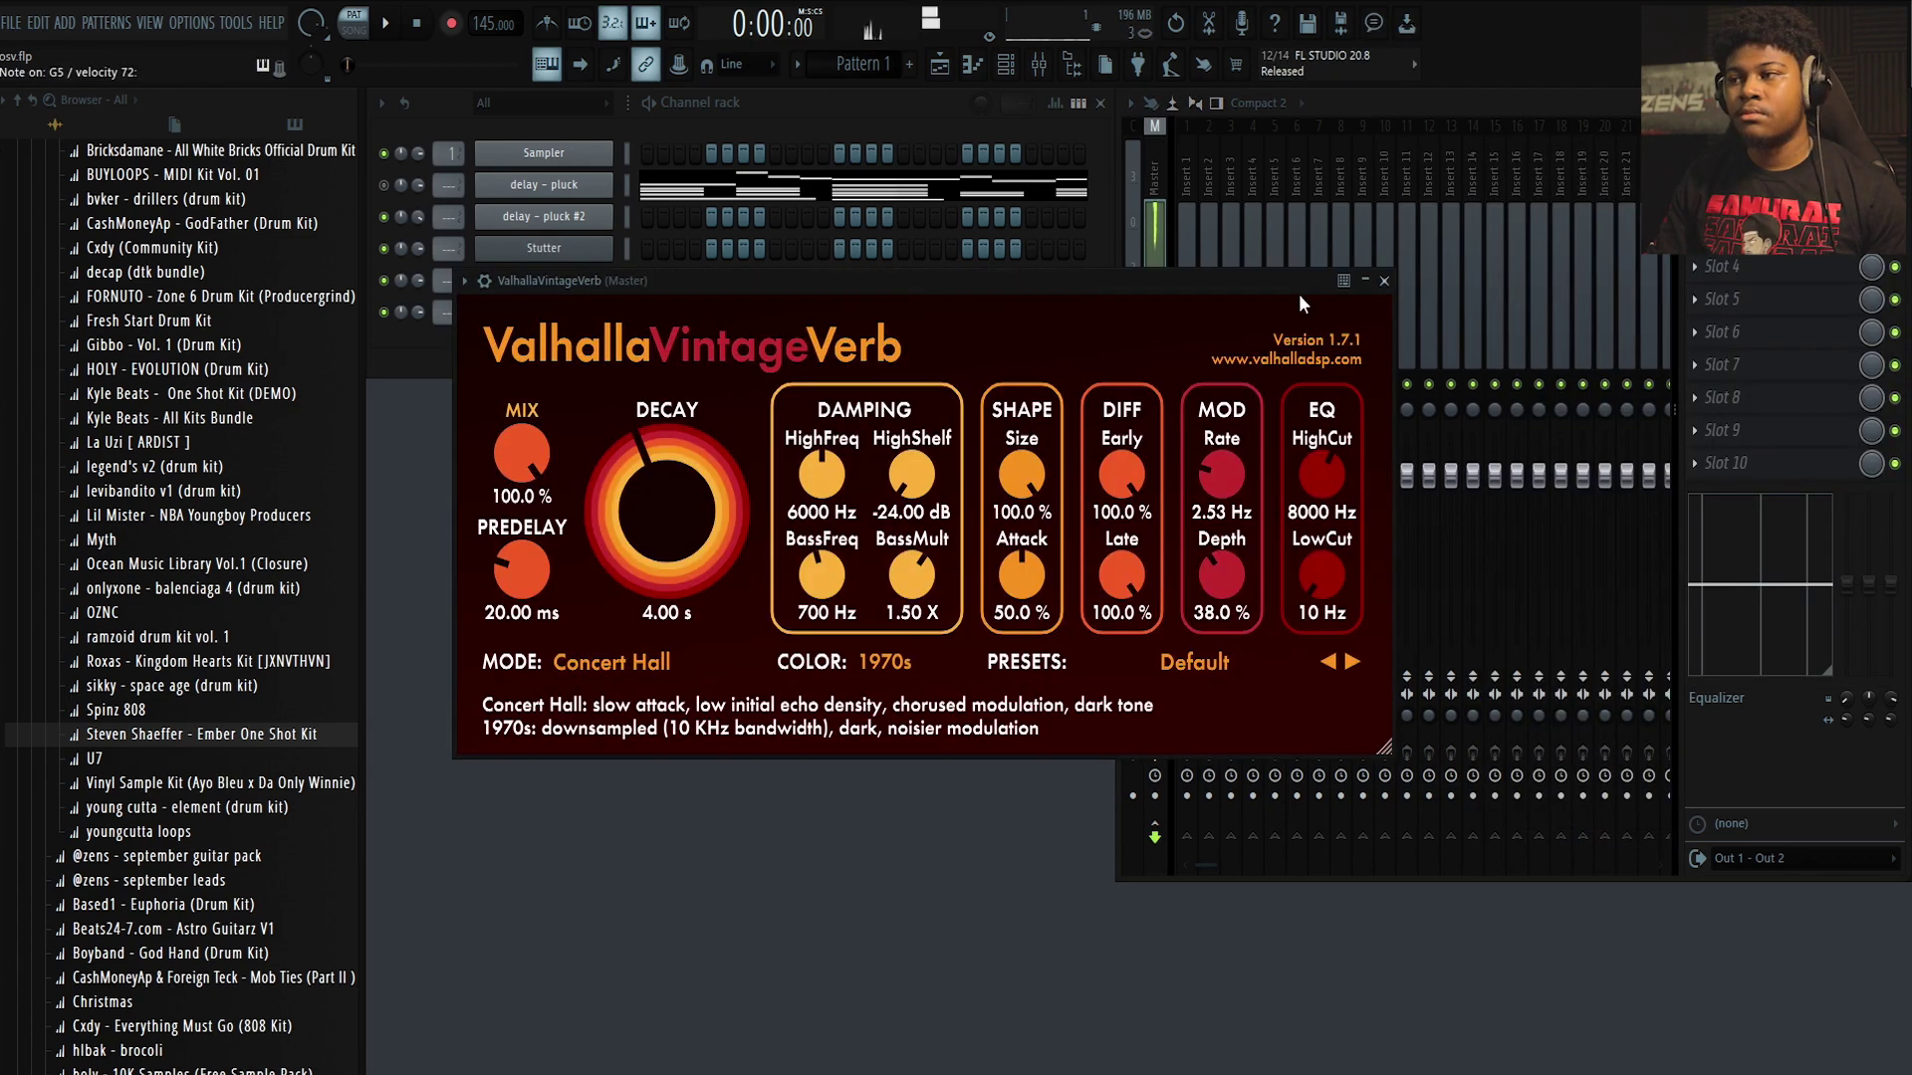
click(1383, 280)
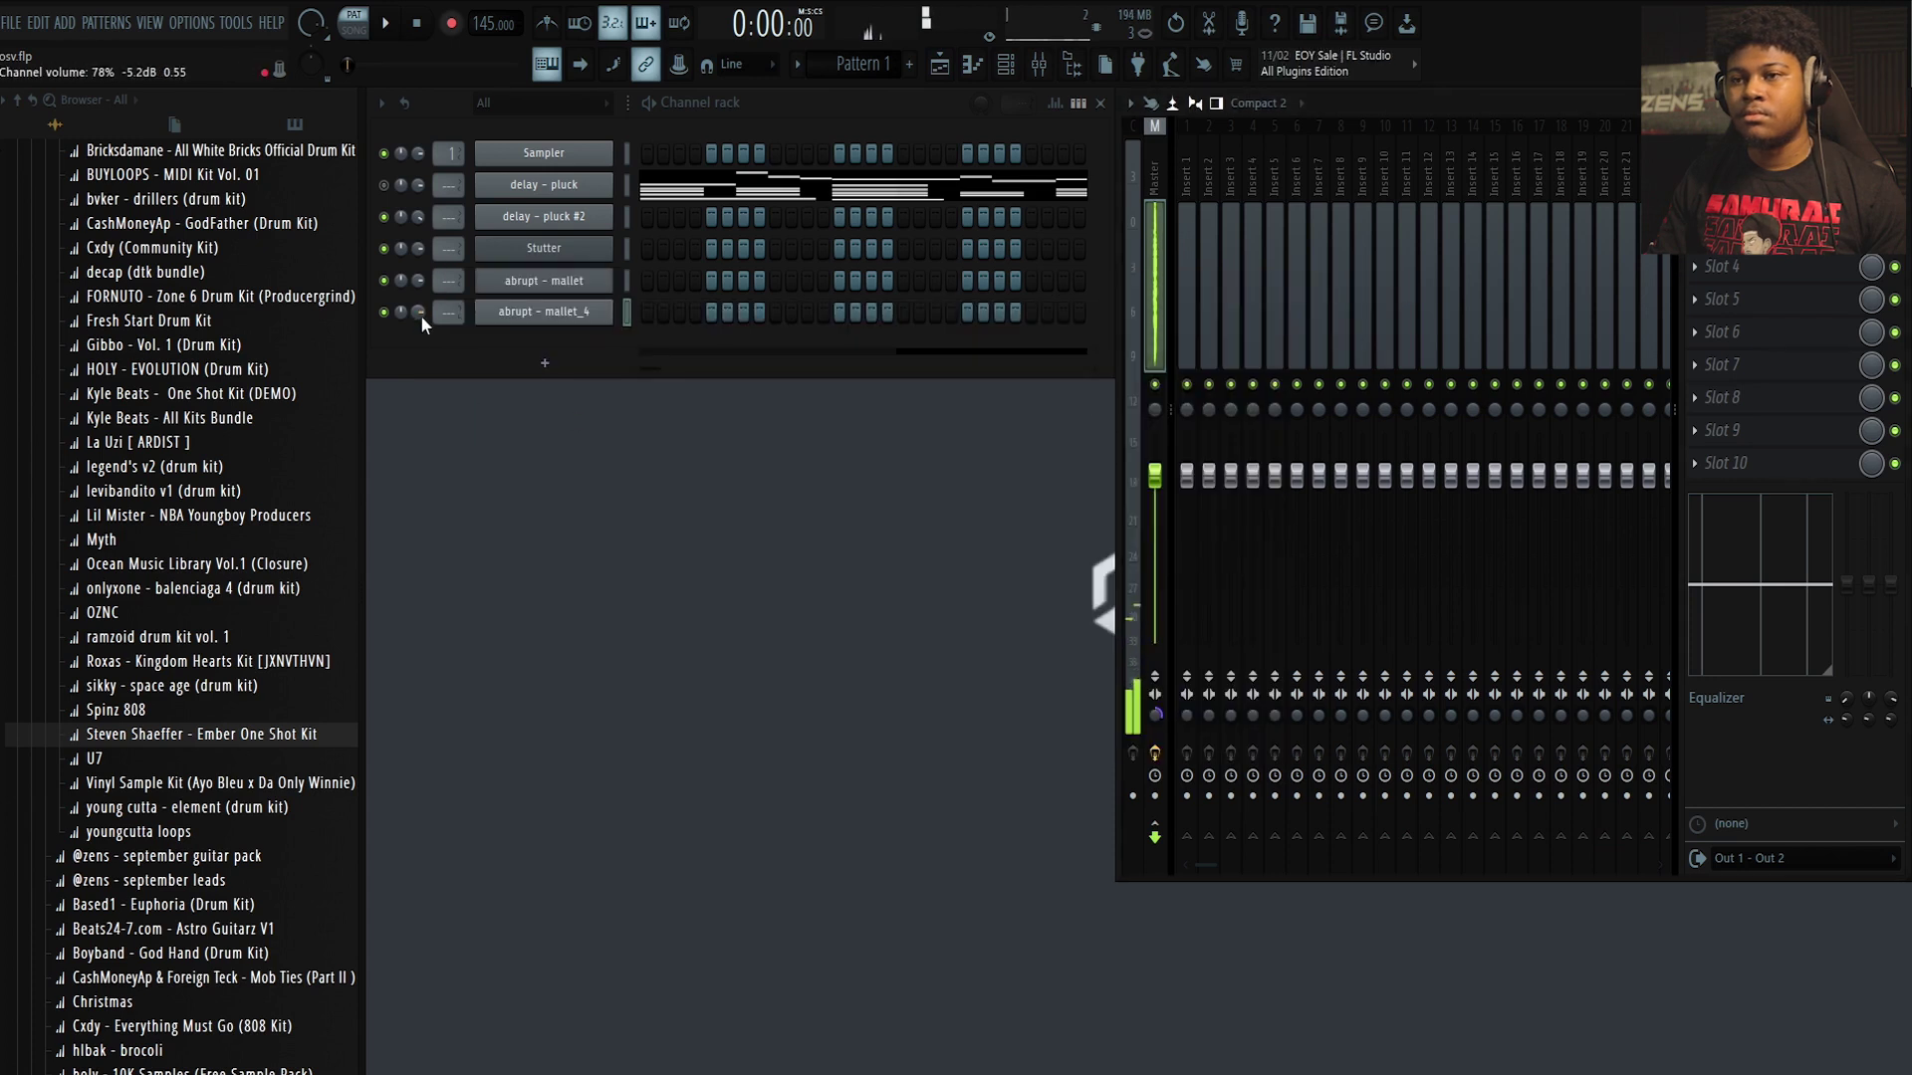
Reopen the volume envelope settings of the abrupt - mallet_4 channel
click(544, 311)
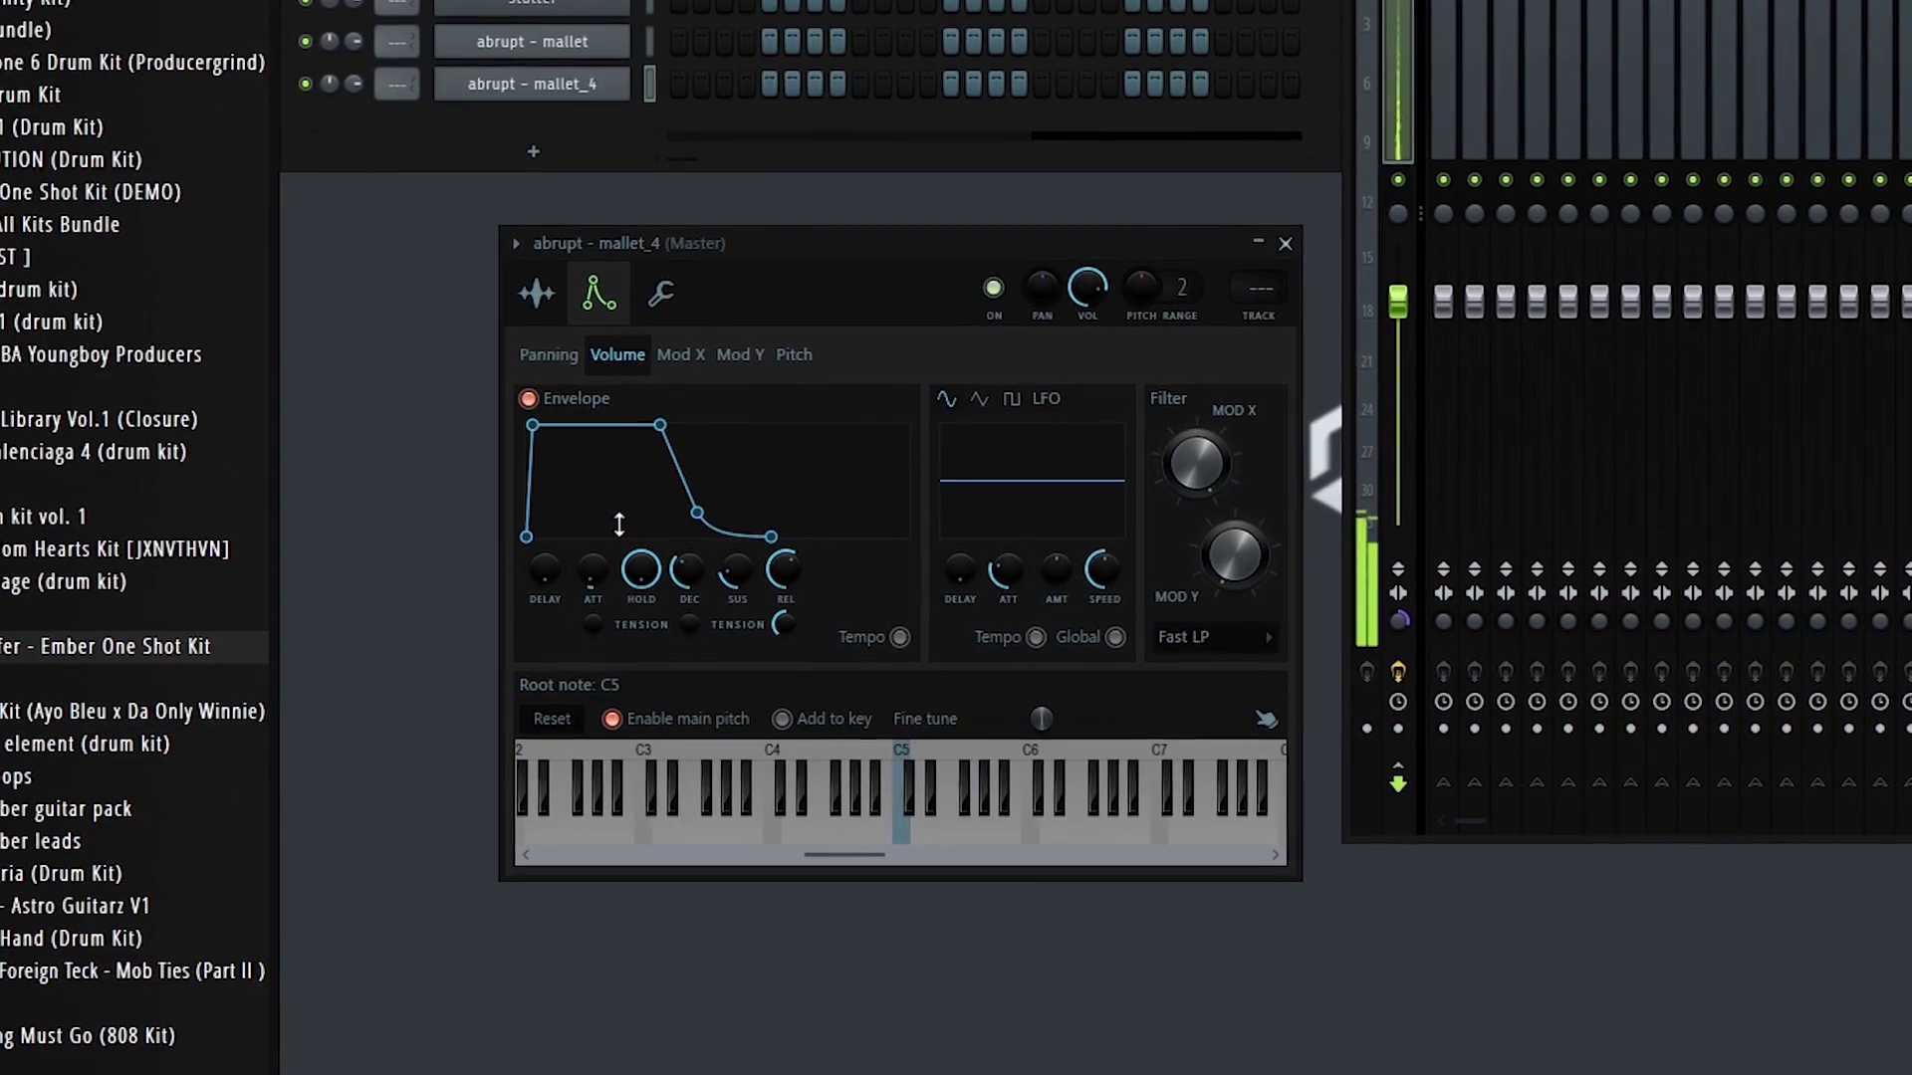